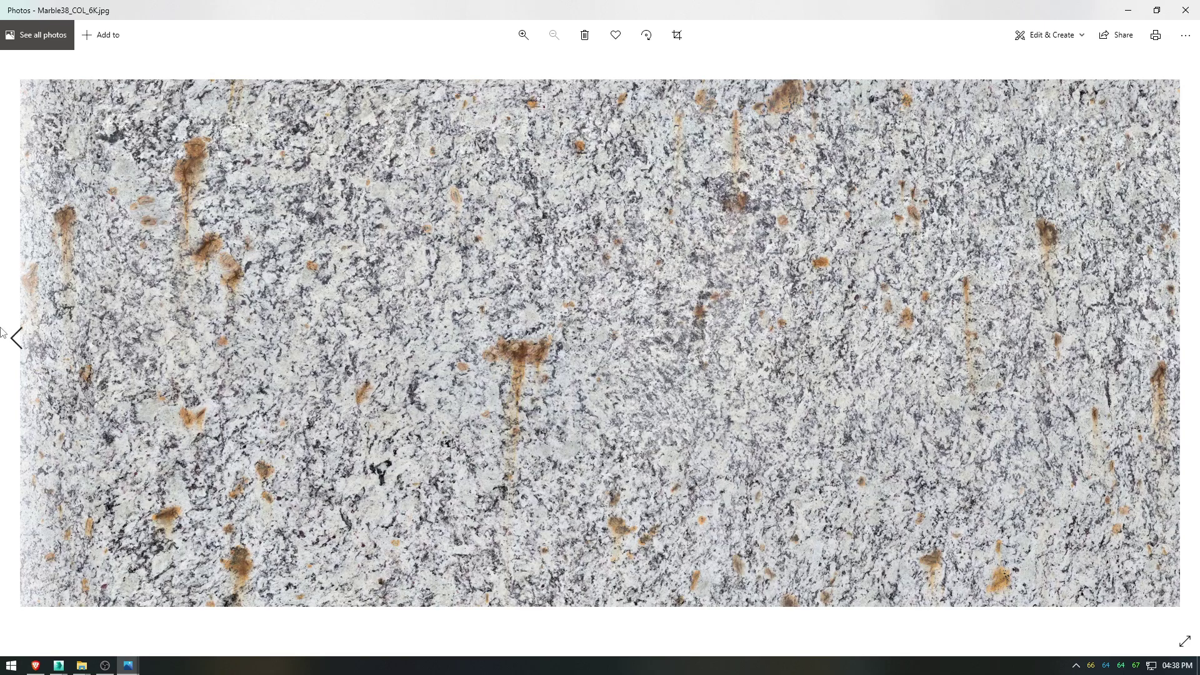
Step: Compare the original Marble38_COL_6K texture with its retouched copy and close the image viewer
click(2, 332)
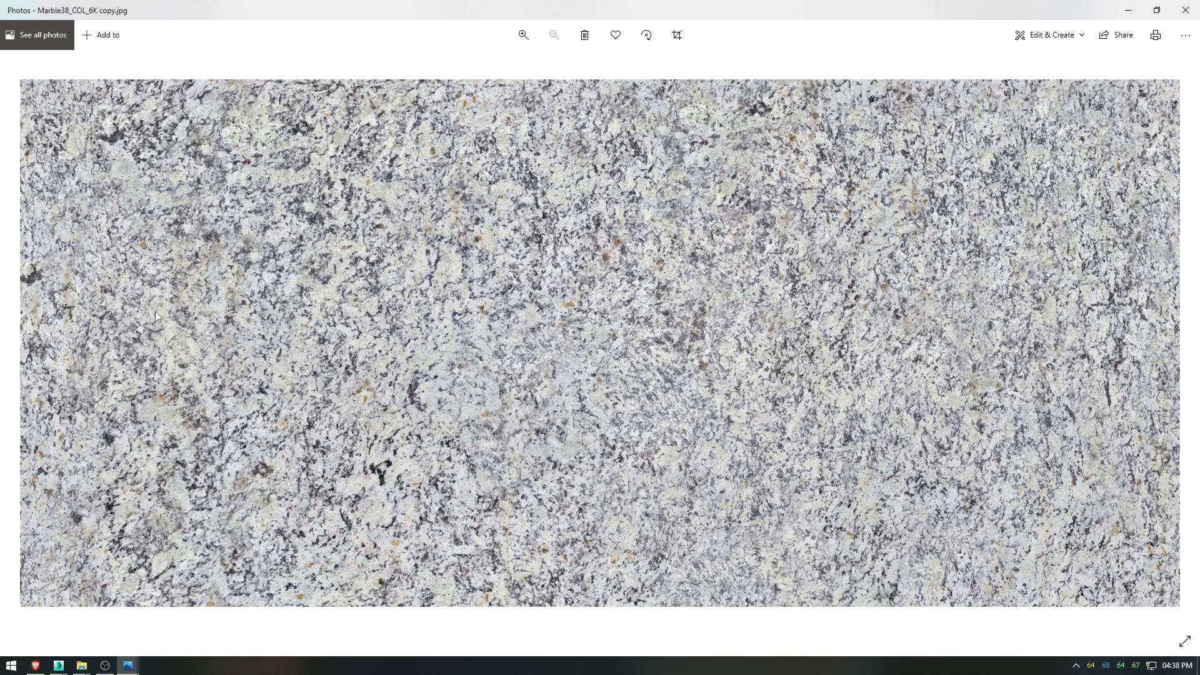
click(1184, 335)
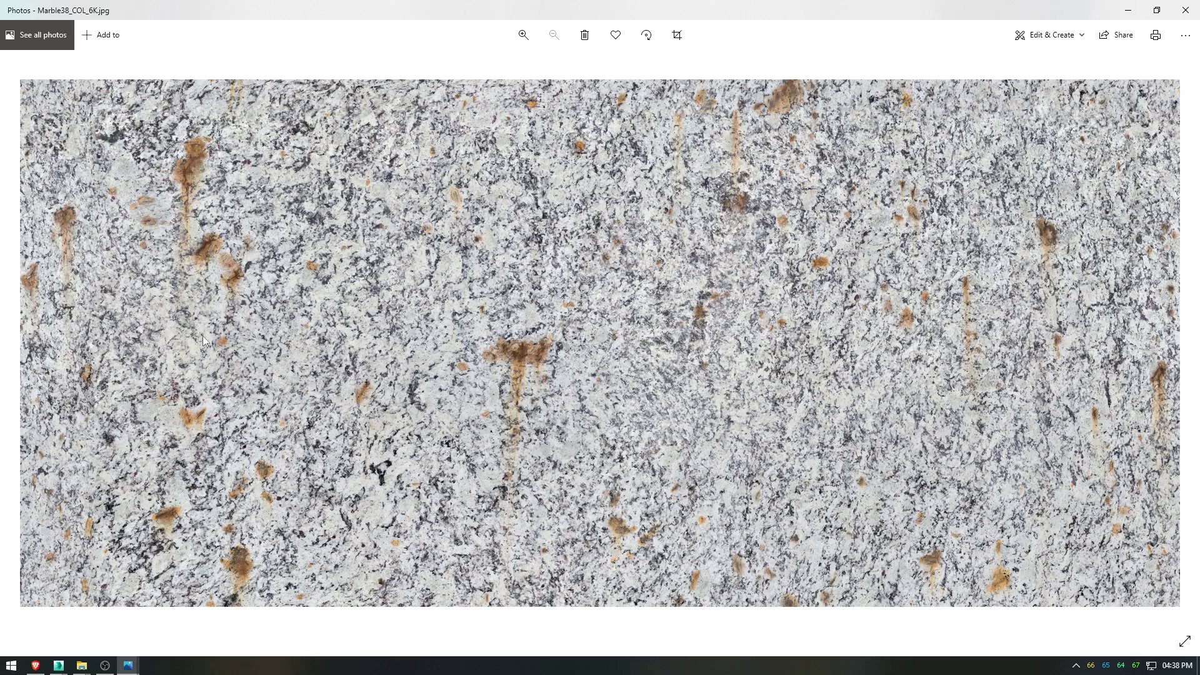
click(12, 338)
key(Right)
key(Left)
key(Right)
click(3, 502)
click(1187, 9)
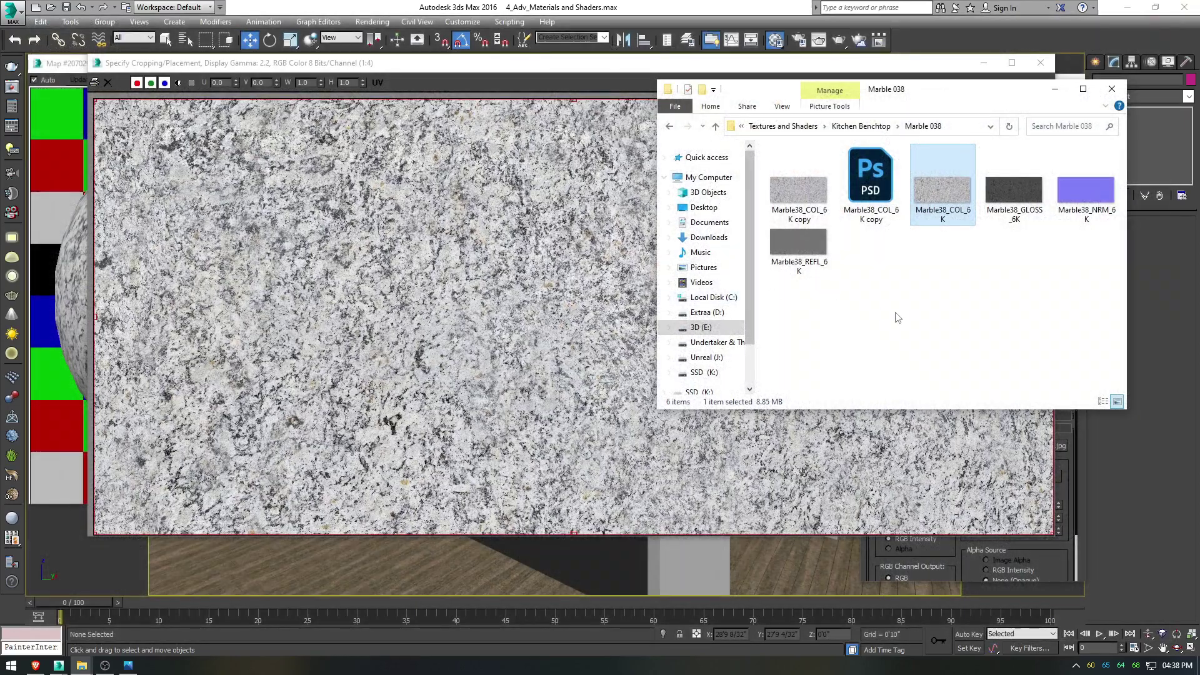
Step: Put away the texture folder and the bitmap cropping preview, and return to the Kitchen Benchtop parent material
click(1055, 89)
click(1040, 62)
click(1060, 257)
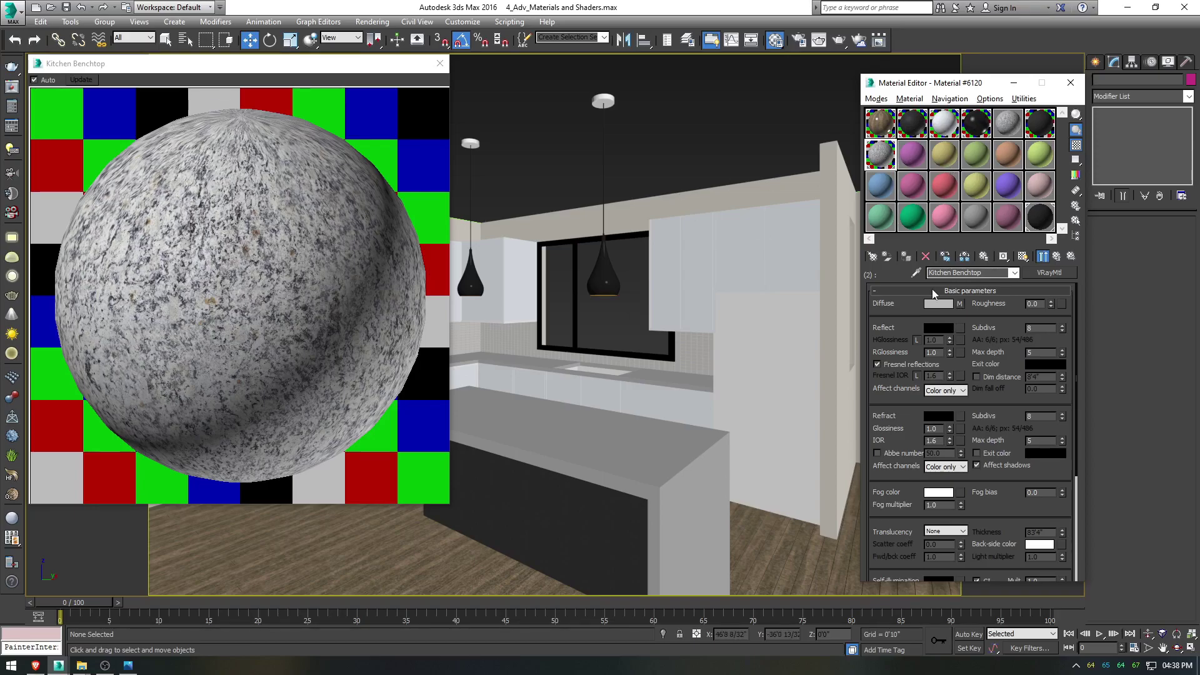
Step: Set the Kitchen Benchtop material's reflection color to white and show its texture in the viewport
click(938, 328)
drag(581, 117, 602, 185)
click(686, 196)
click(1023, 257)
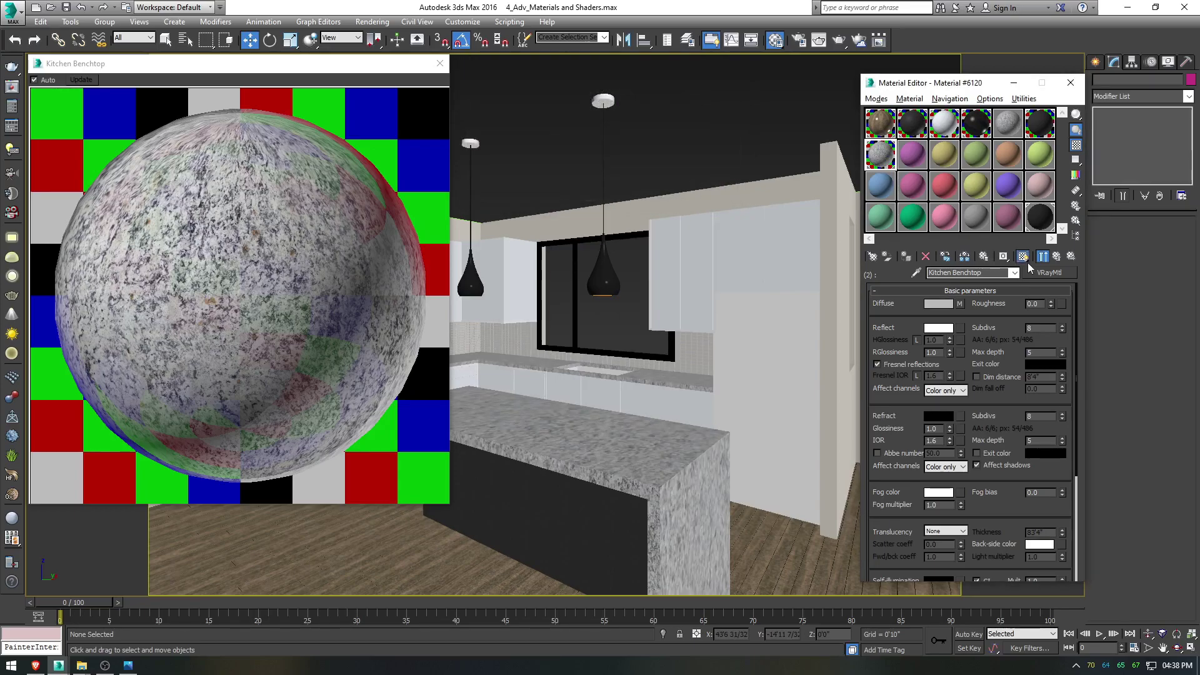
Step: Set the benchtop material's reflection glossiness to 0.85, then unlock its Fresnel IOR and set it to 3
double_click(932, 352)
text(.85)
key(Return)
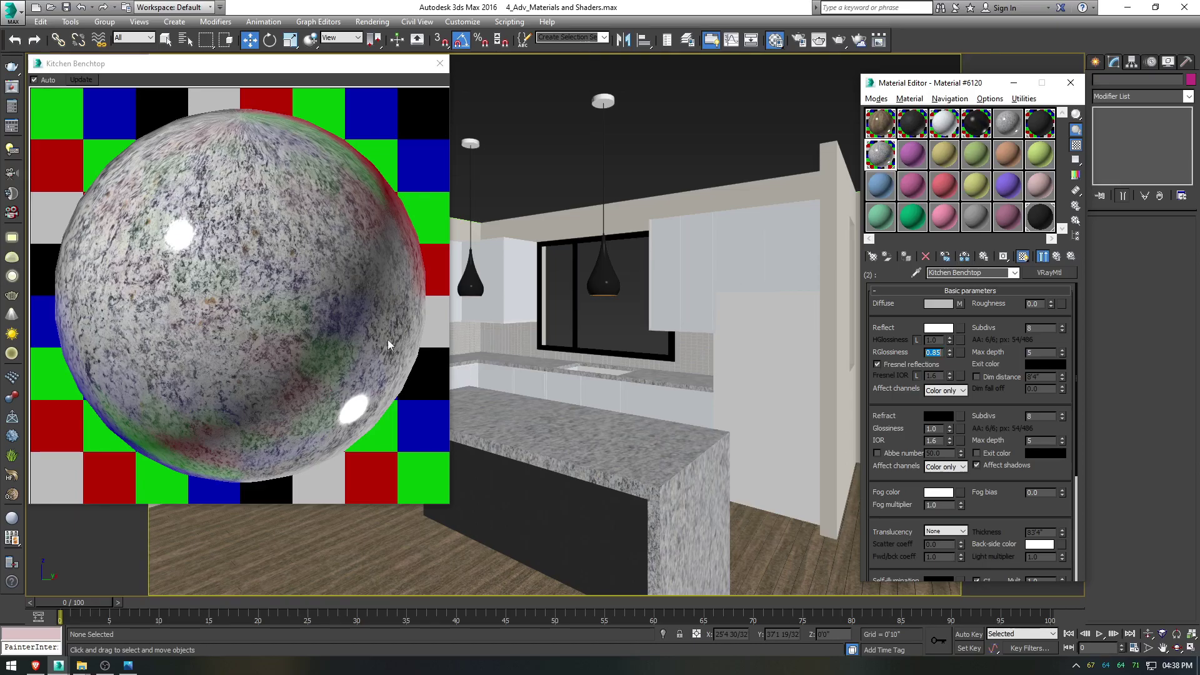
mouse_move(1003, 502)
mouse_down()
mouse_move(1006, 481)
mouse_move(1009, 519)
mouse_up()
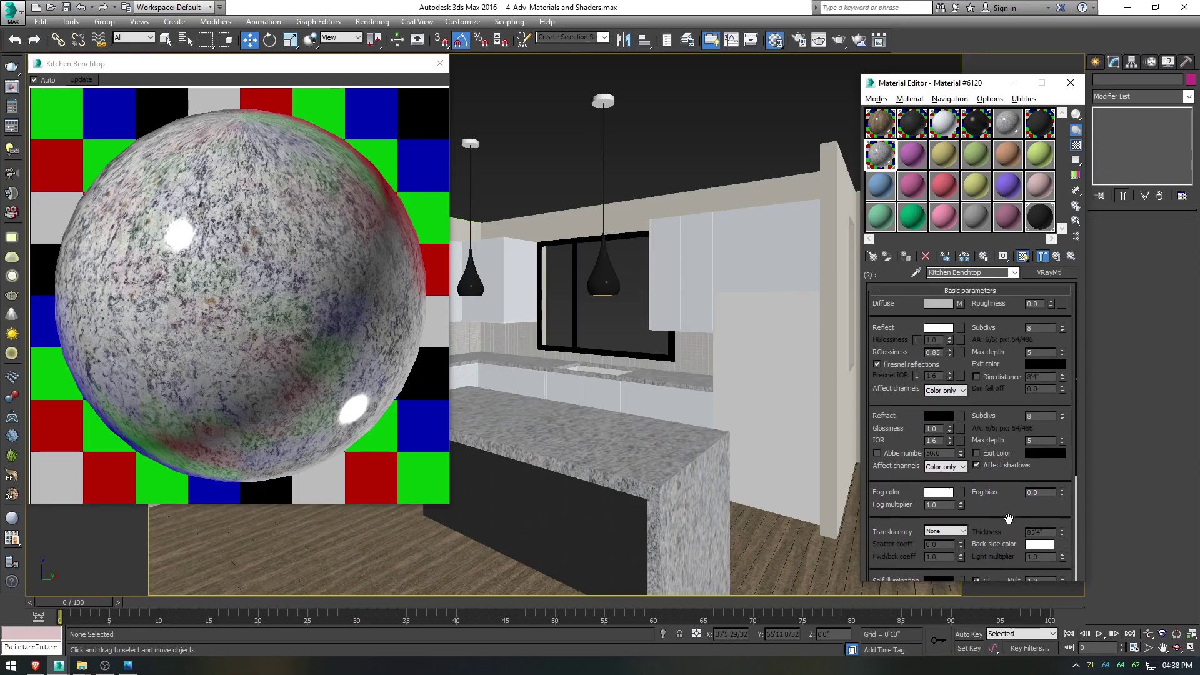
click(960, 304)
click(1056, 256)
click(919, 375)
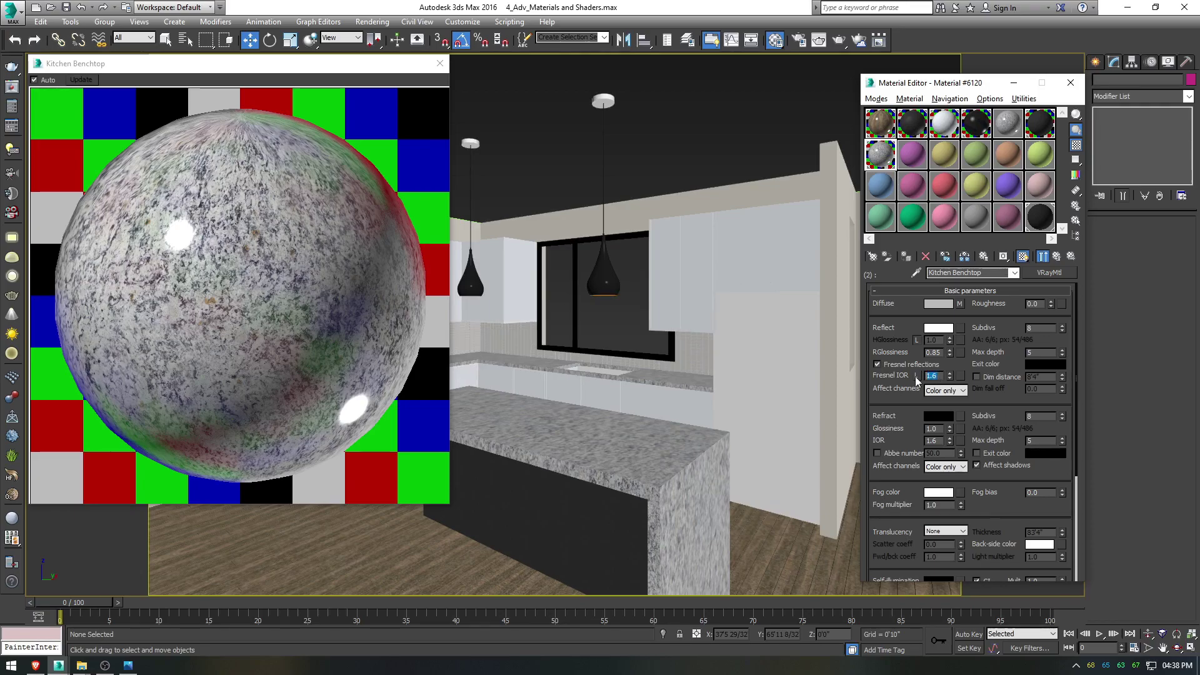
text(3)
key(Return)
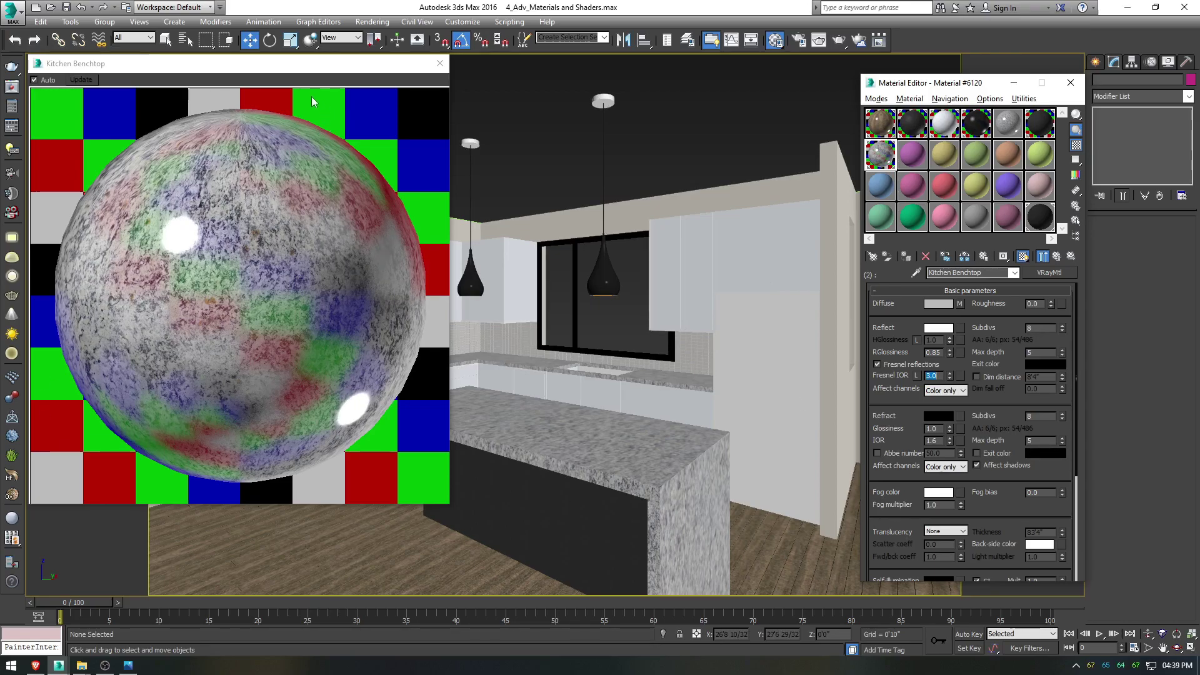
Step: Define a render region around the kitchen island benchtop in the V-Ray frame buffer and render it
key(shift+q)
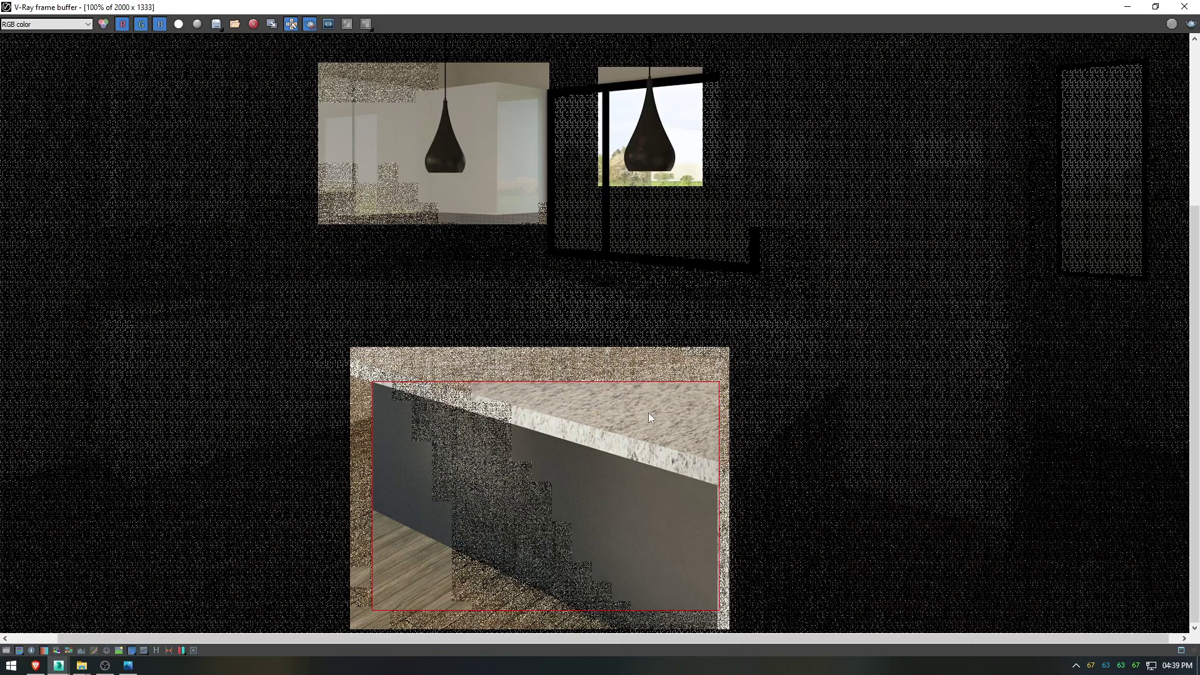
drag(304, 282, 865, 500)
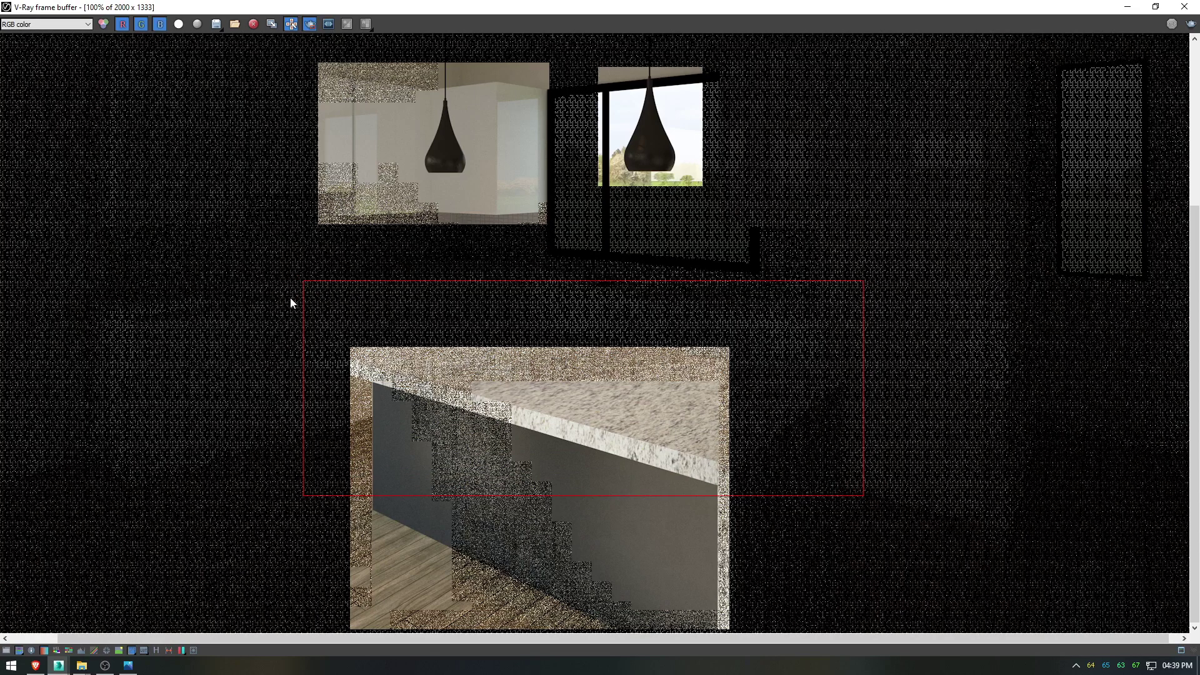
click(1183, 7)
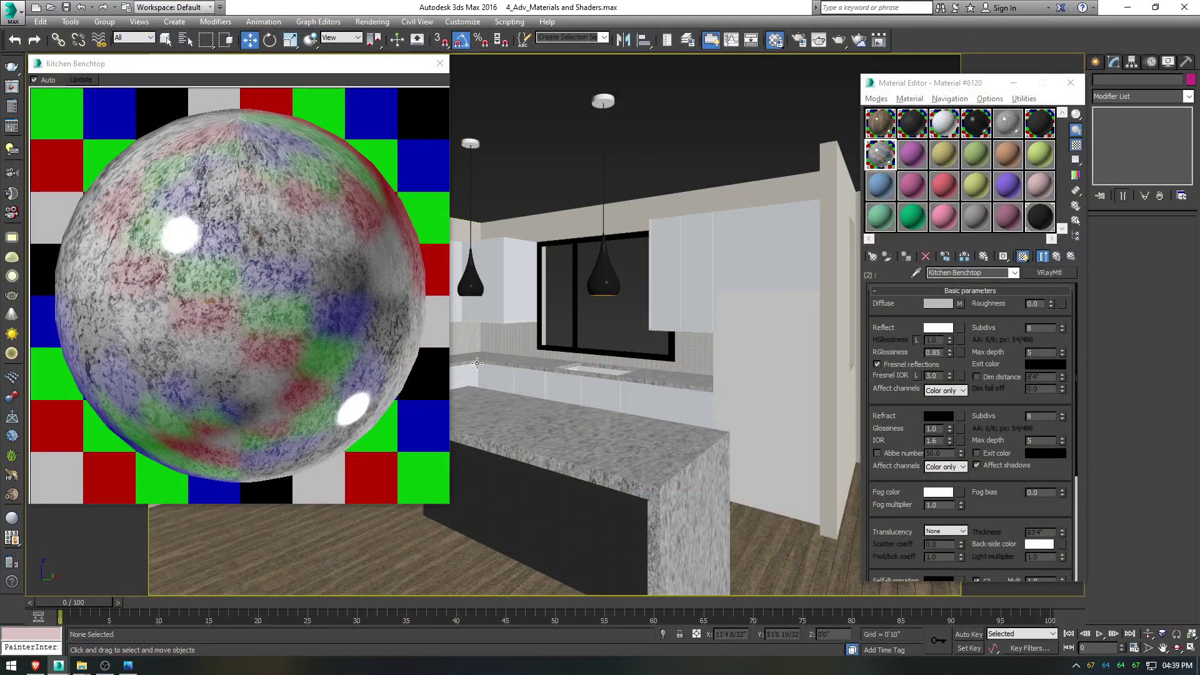
click(12, 88)
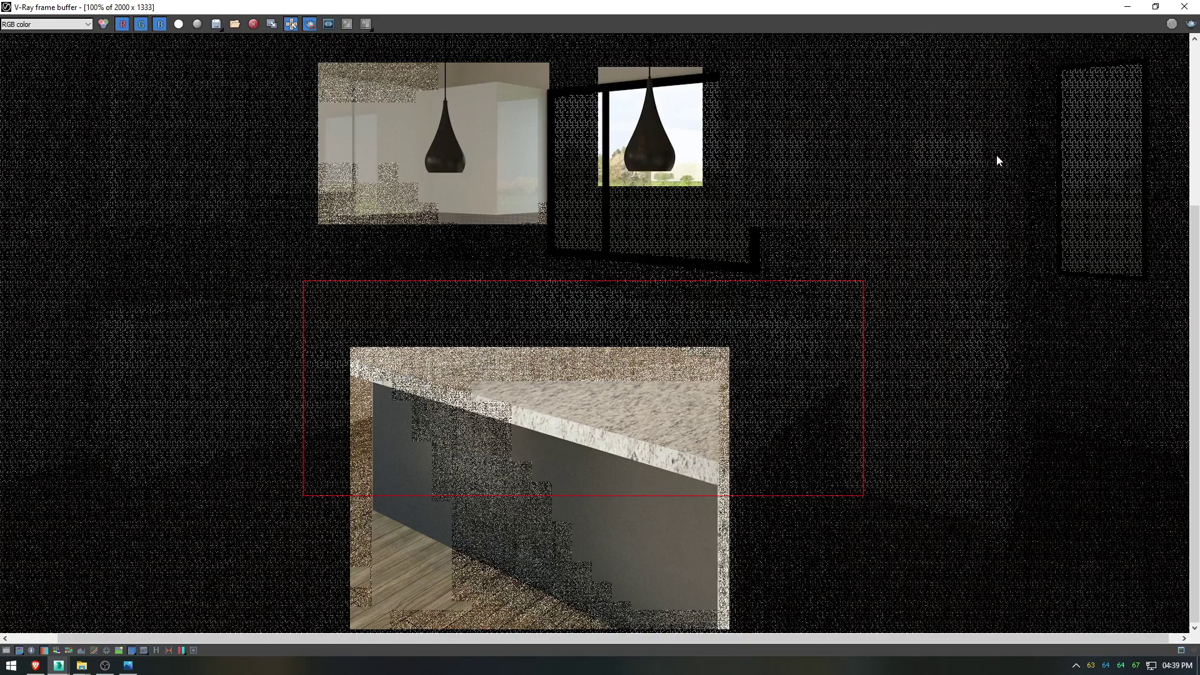
click(1192, 25)
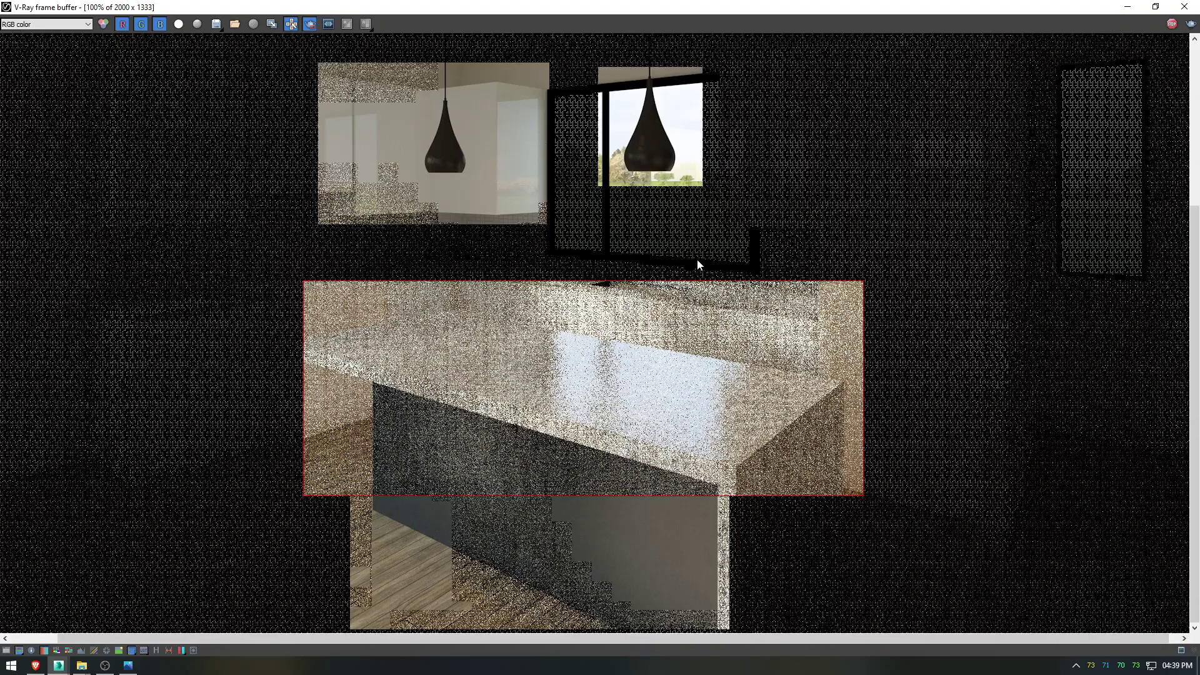
Step: Switch to the test.max scene to check the Benchtop_Marble material settings, and return to the running render
click(59, 665)
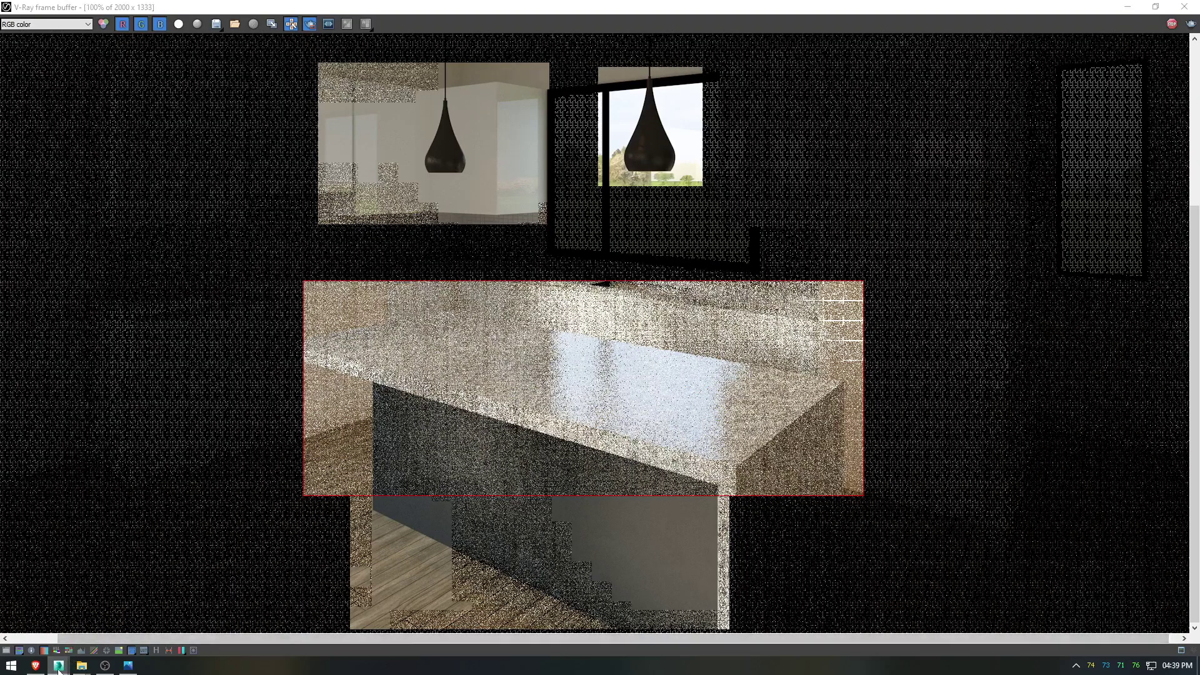
click(68, 609)
click(58, 666)
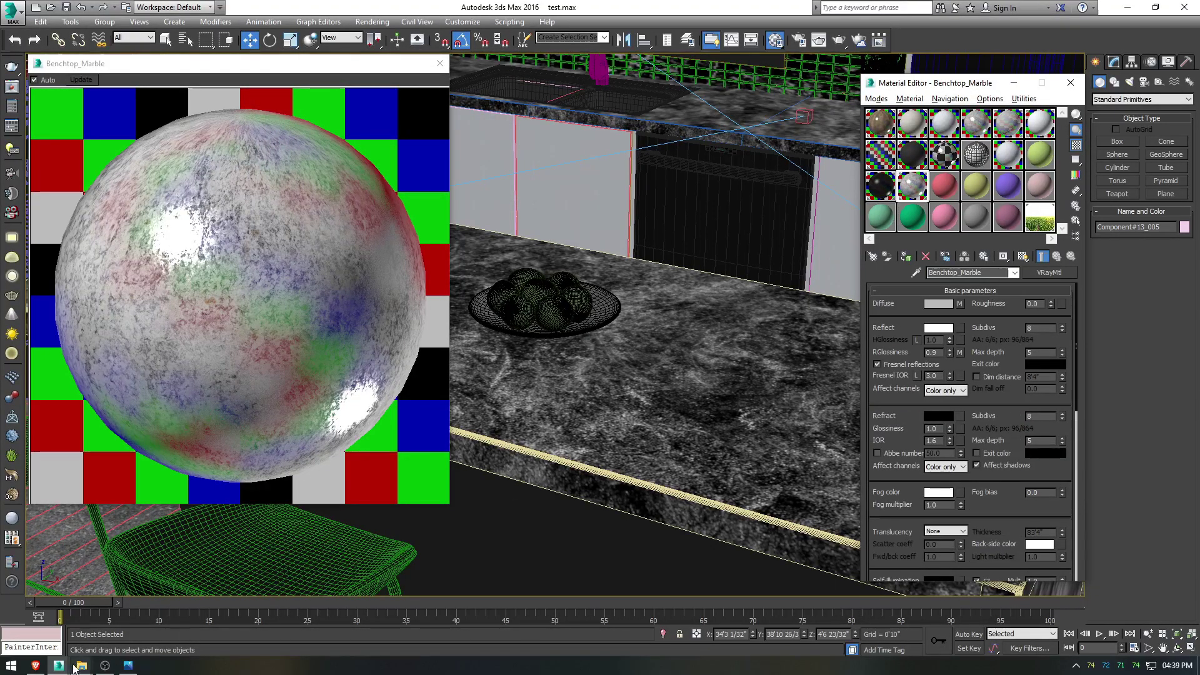
click(194, 610)
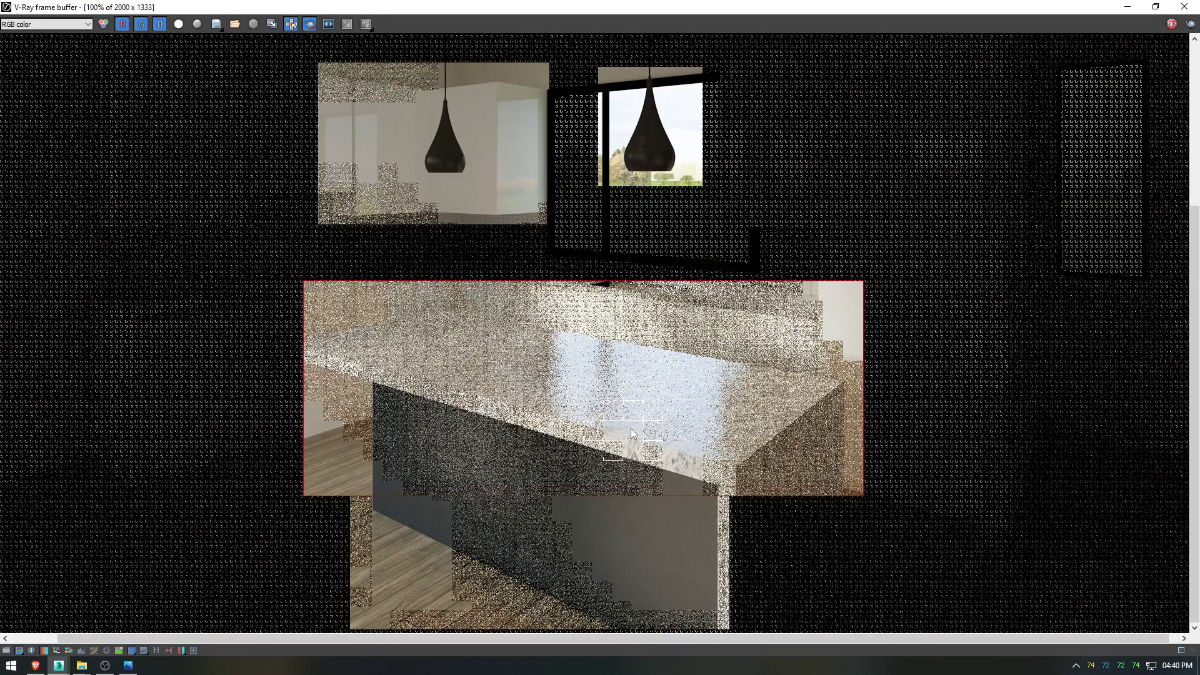
Step: Examine the island benchtop's marble surface and reflections up close in the Kitchen Final HD.jpg reference image
scroll(631, 430, up, 3)
scroll(625, 397, down, 3)
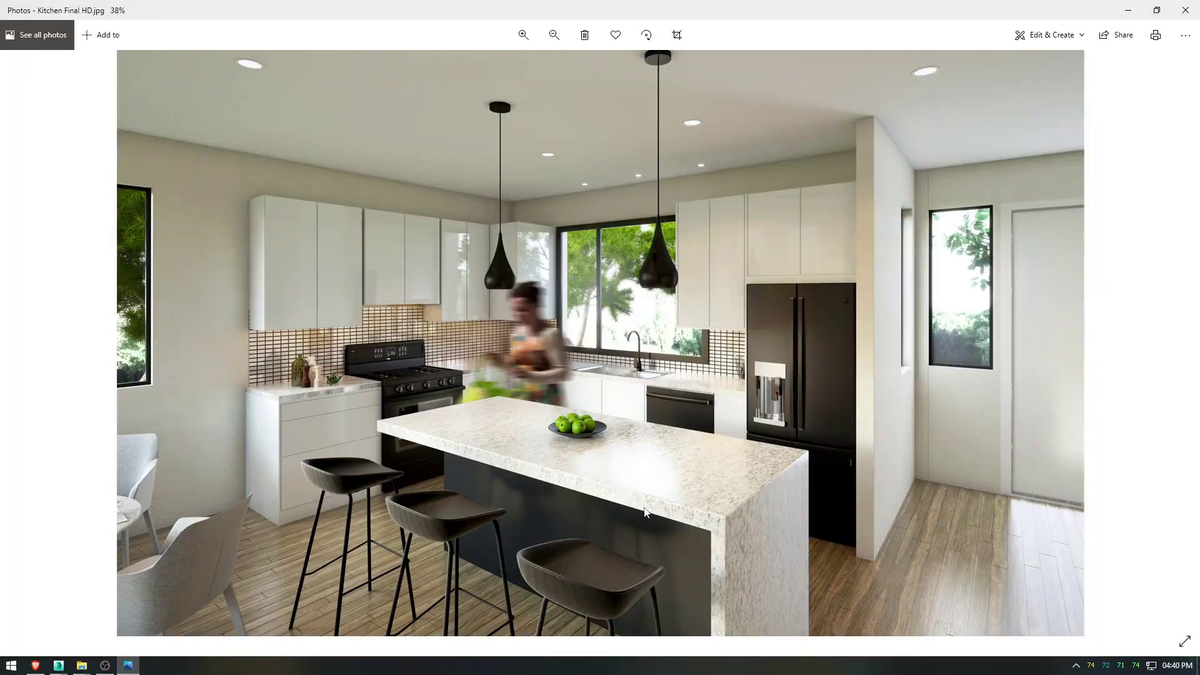
scroll(875, 290, up, 6)
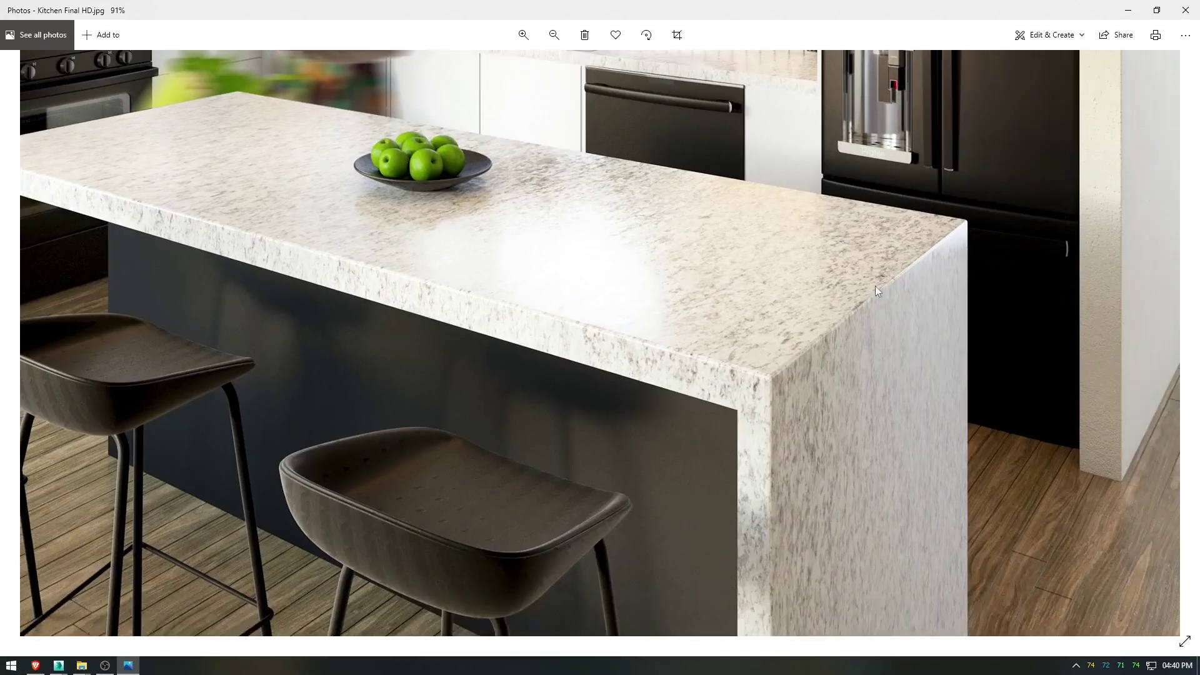
drag(875, 286, 670, 243)
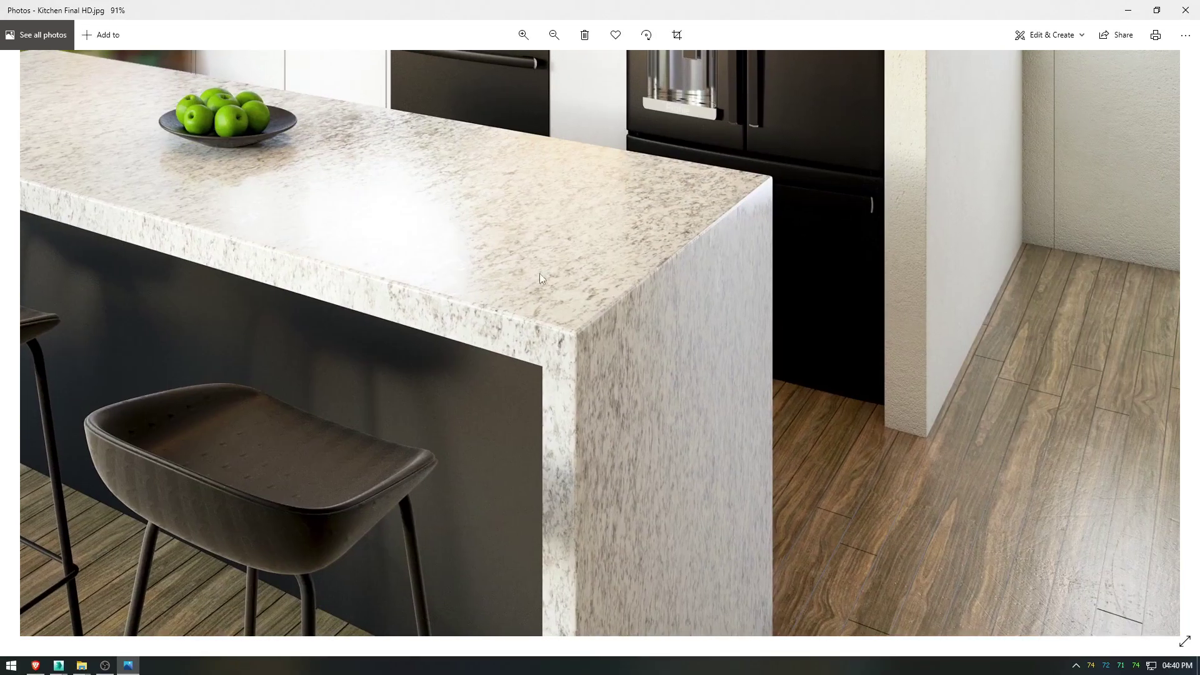
scroll(902, 382, down, 3)
scroll(856, 388, up, 3)
drag(856, 388, 564, 328)
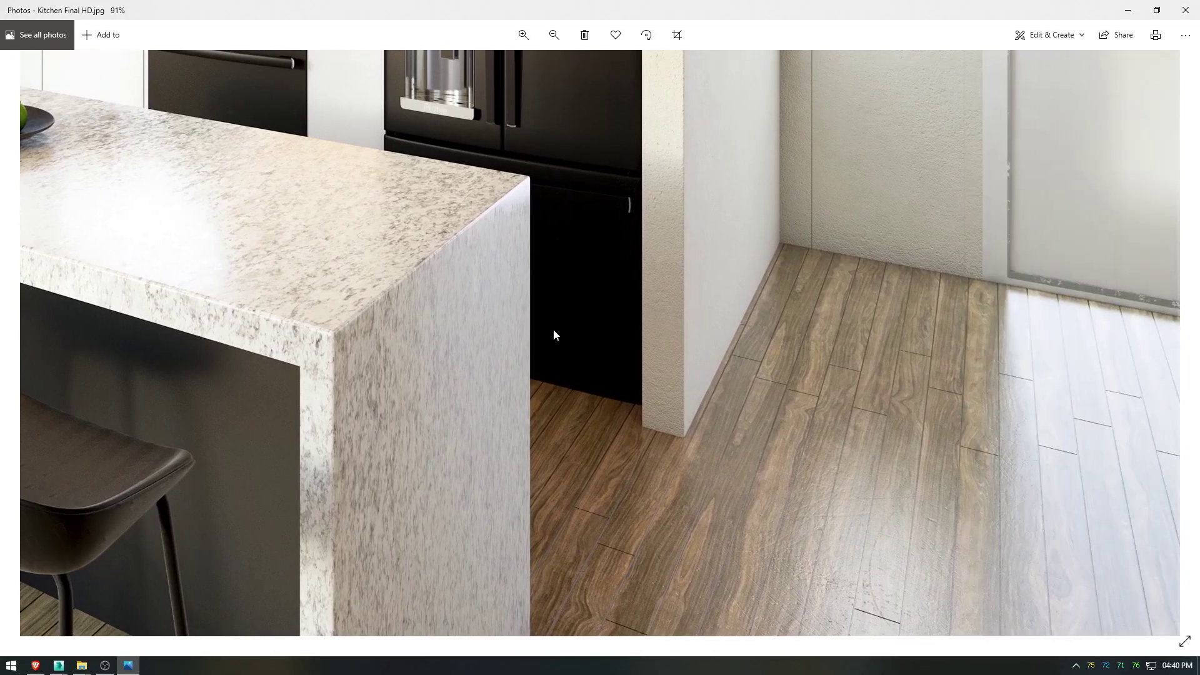
scroll(594, 338, down, 3)
scroll(633, 343, up, 3)
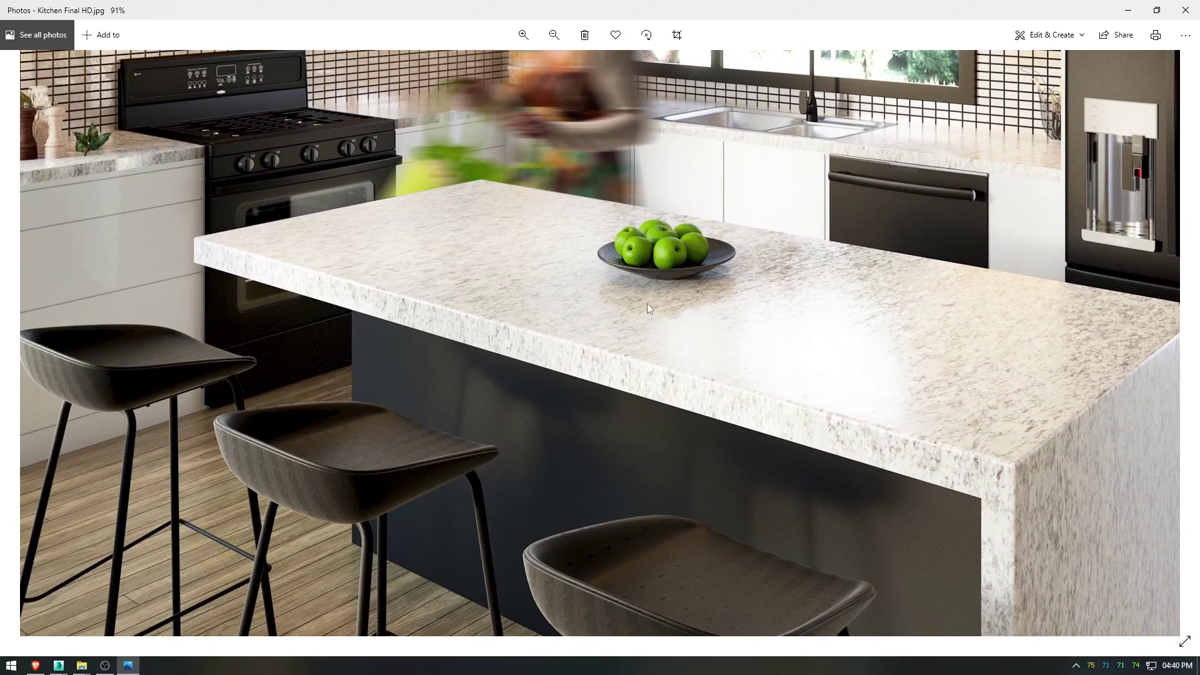
drag(613, 277, 587, 308)
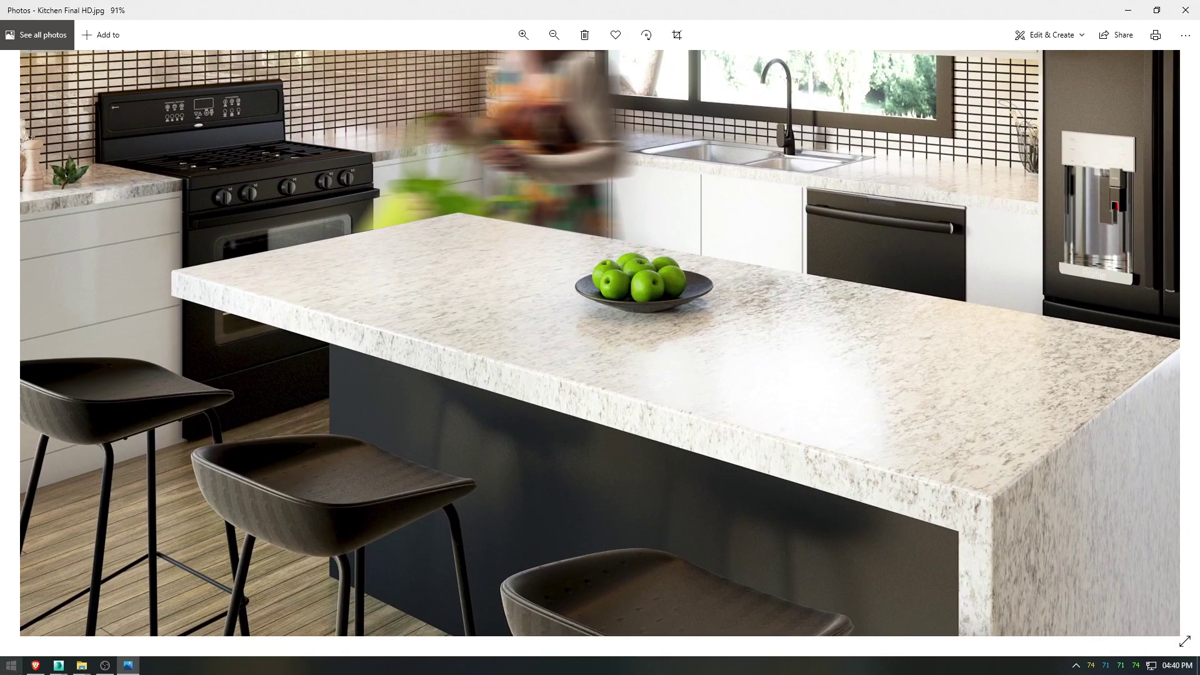
Step: Return to the V-Ray frame buffer and inspect the benchtop's window reflection in the region render
mouse_move(58, 665)
click(358, 618)
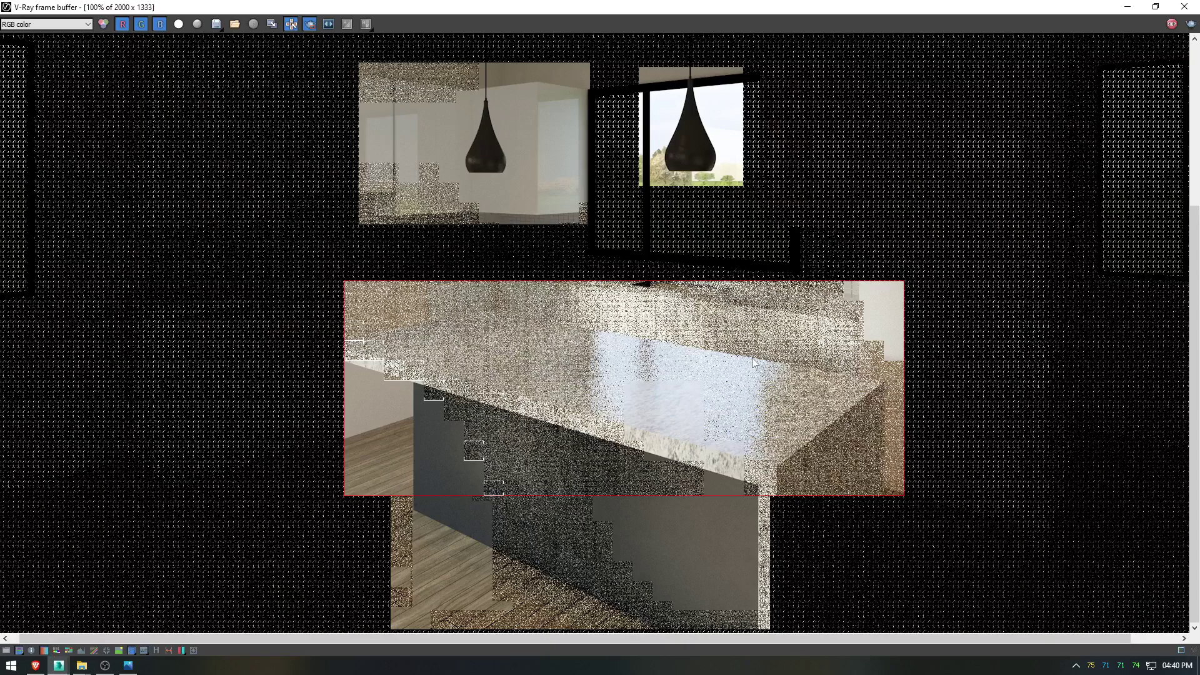
scroll(672, 380, up, 2)
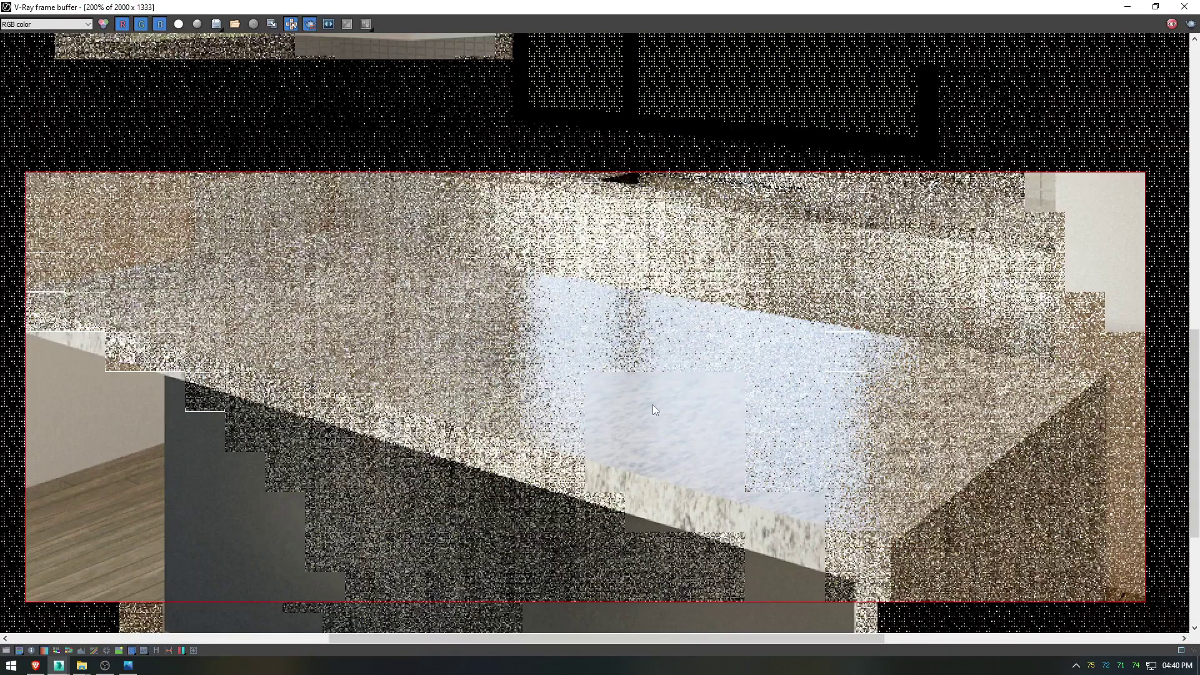
middle_drag(654, 404, 695, 378)
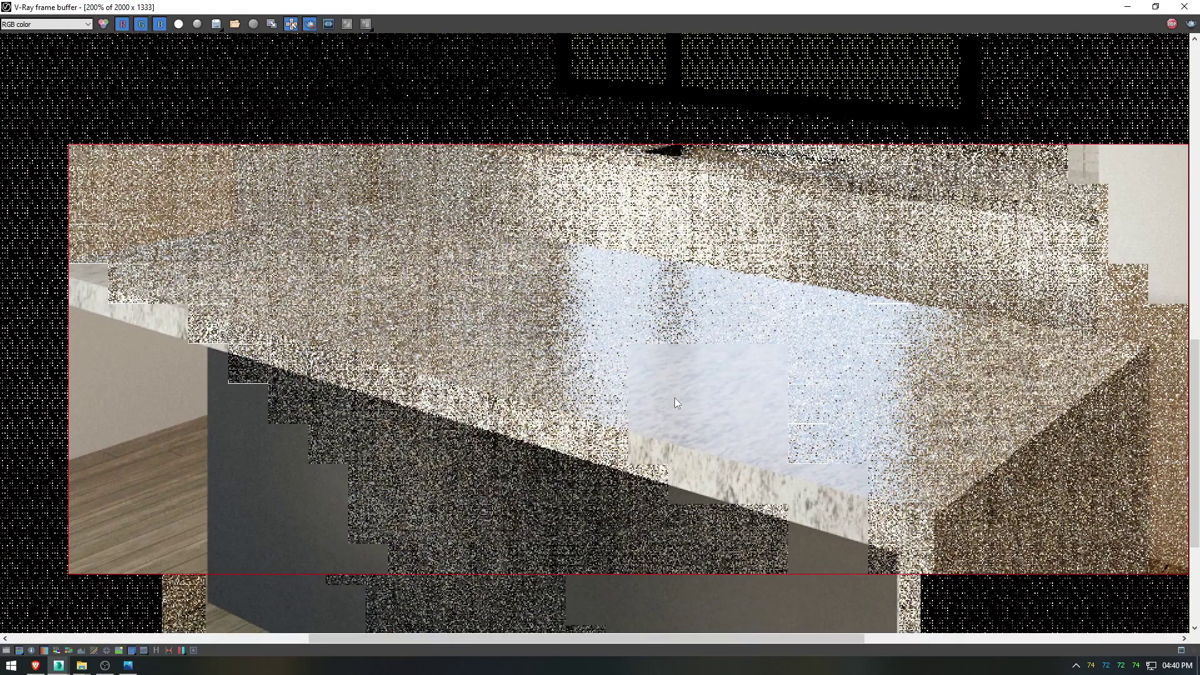
scroll(673, 398, down, 2)
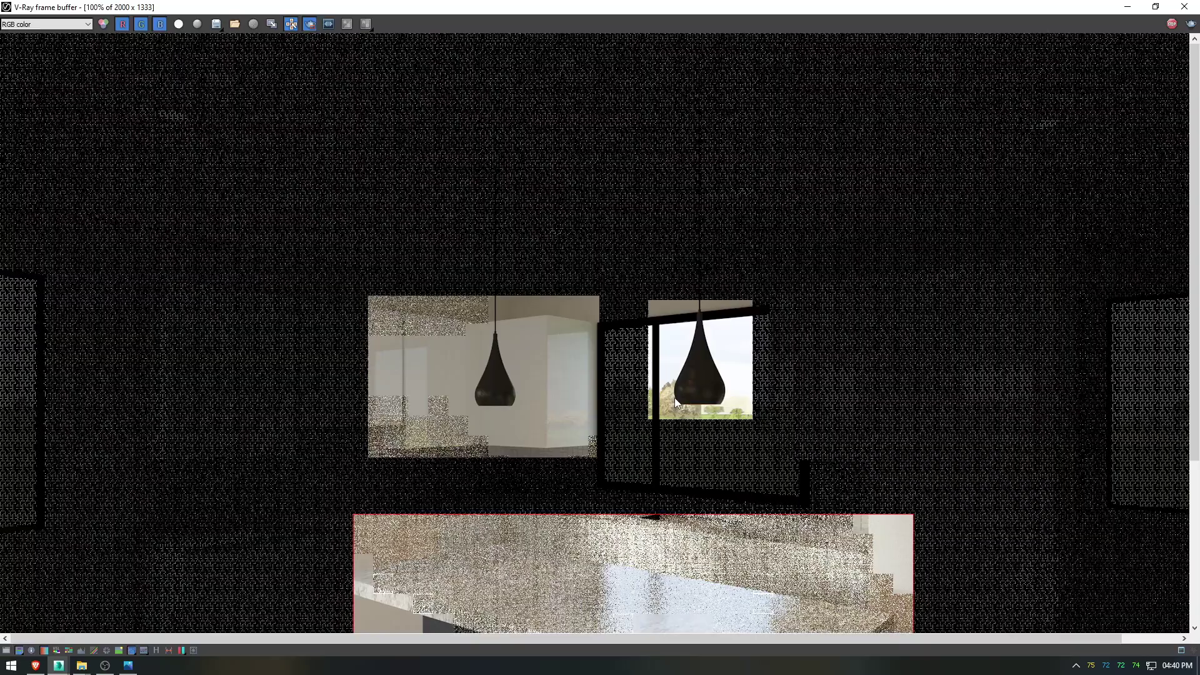
Step: Stop the render, redraw the render region more tightly around the island benchtop, and close the frame buffer
click(1171, 24)
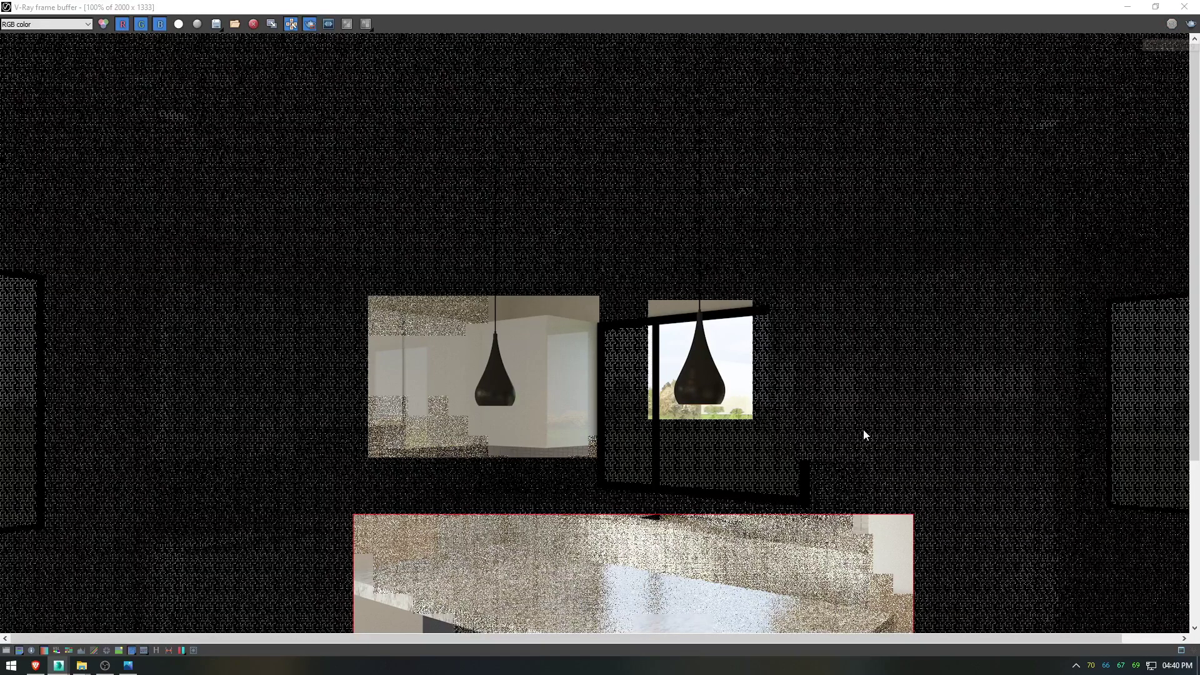
drag(1194, 250, 1193, 397)
drag(354, 318, 890, 487)
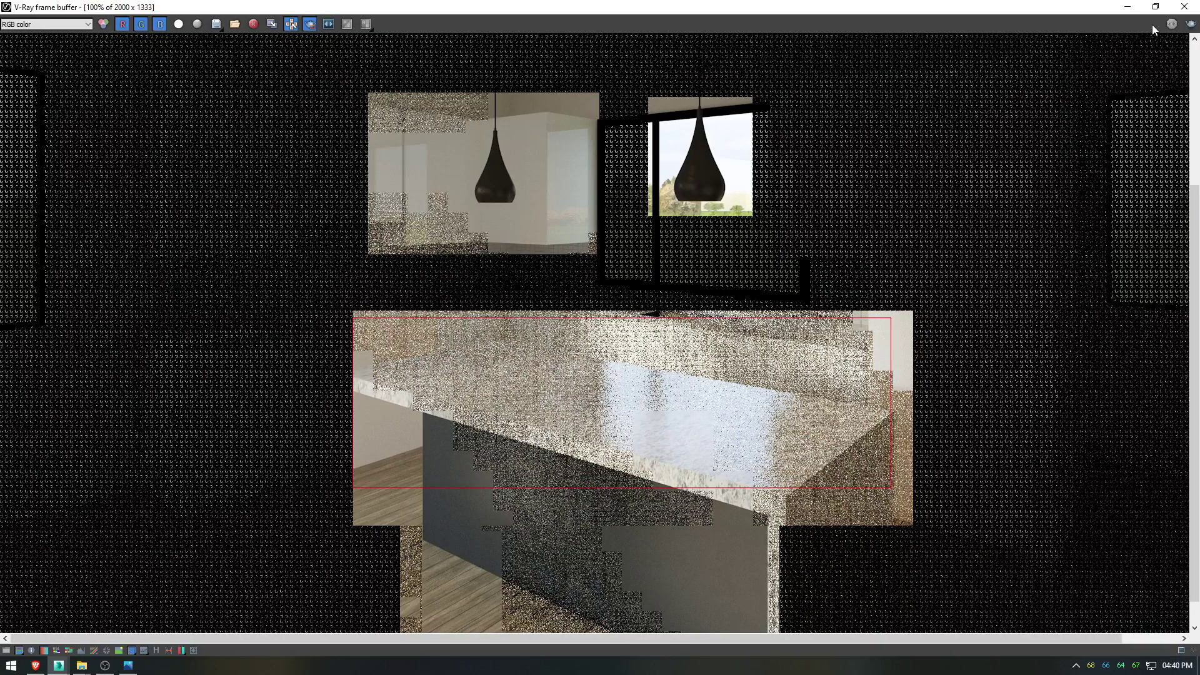
click(1185, 7)
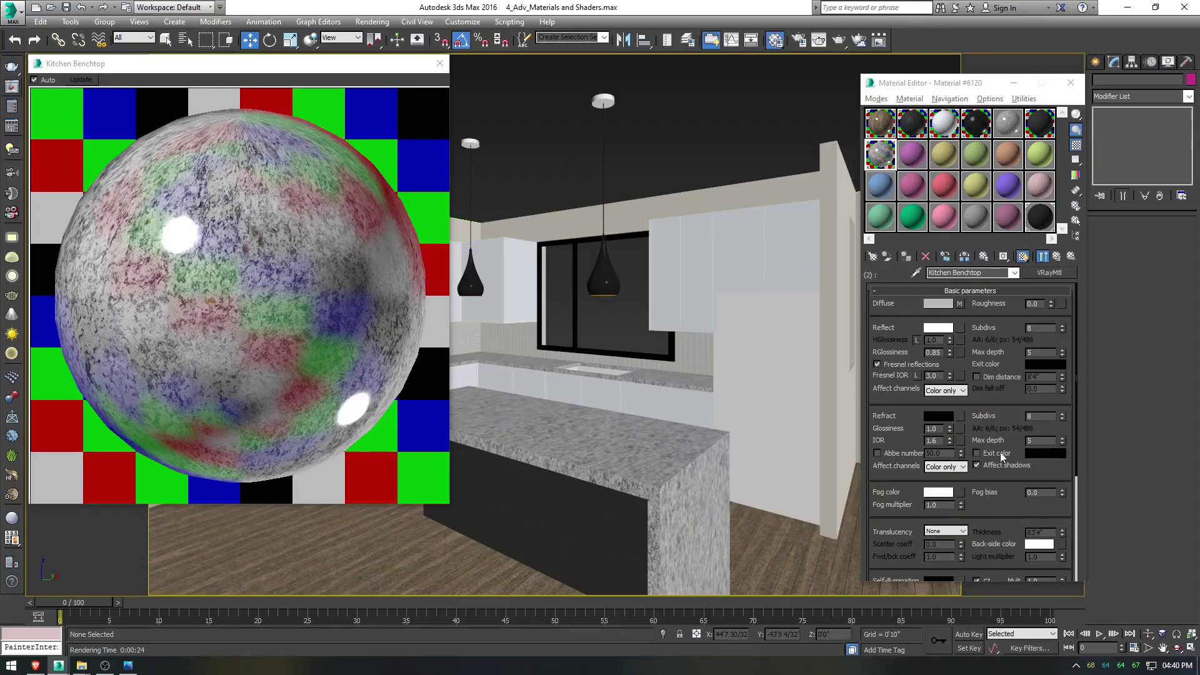
Step: Assign a Color Correction map to the RGlossiness slot of the Kitchen Benchtop material
scroll(1028, 512, down, 5)
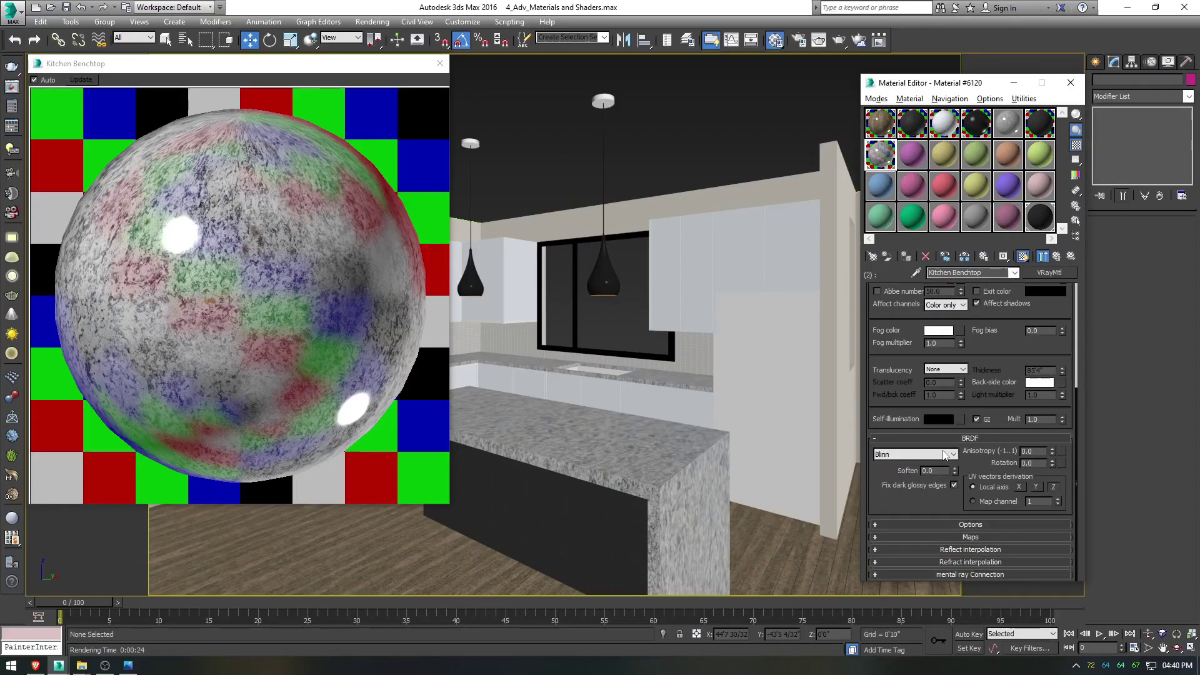
click(969, 537)
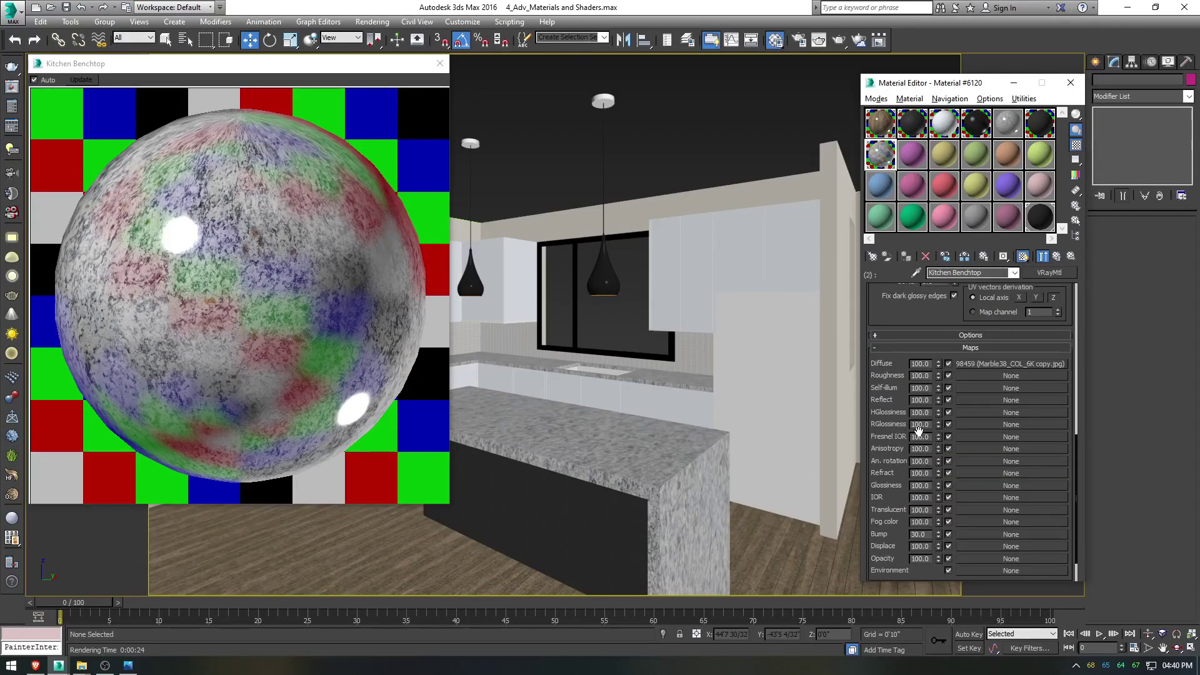
click(973, 425)
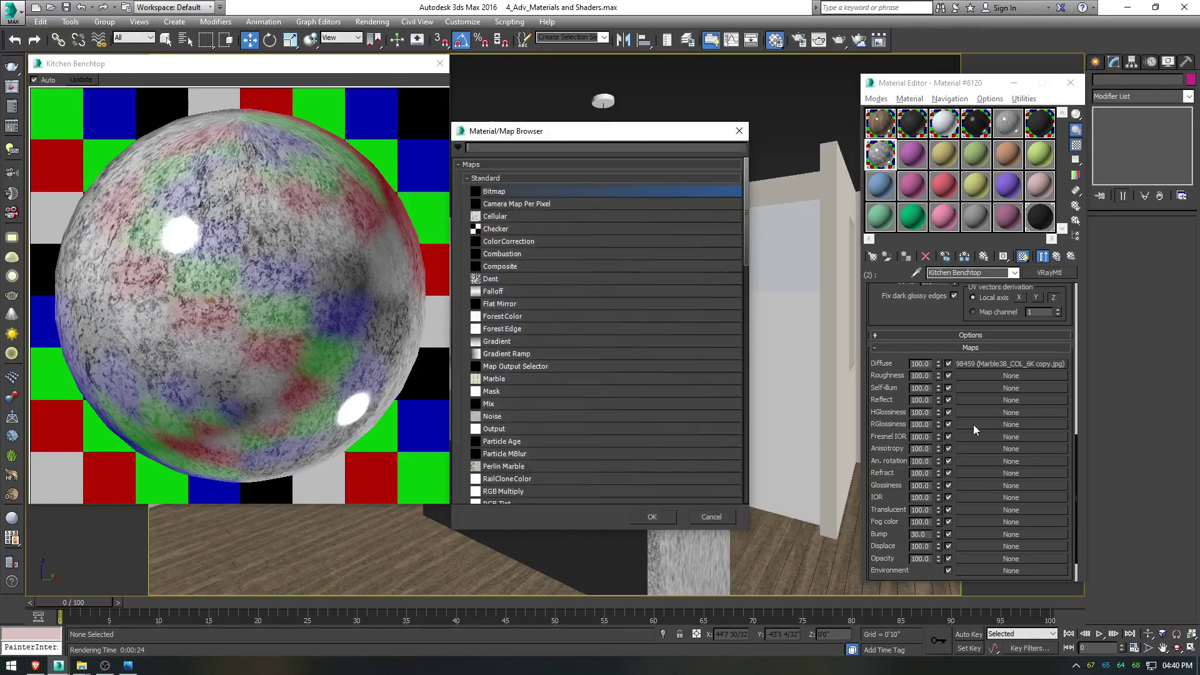
double_click(528, 245)
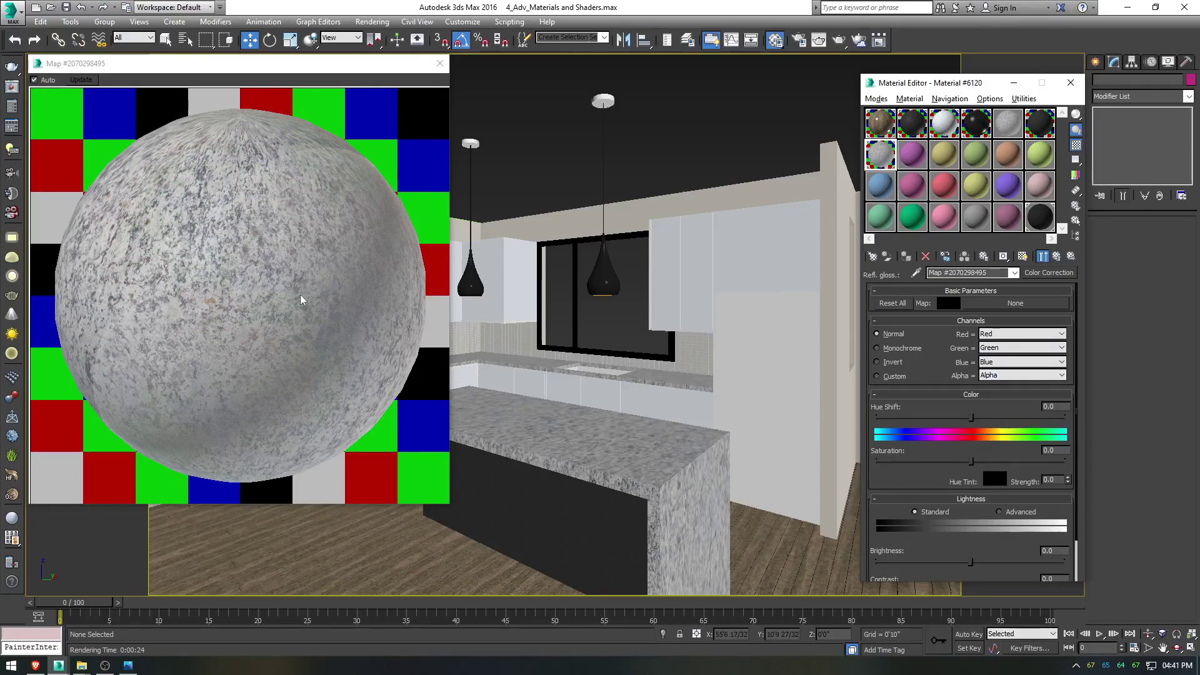
Step: Start adding a Bitmap to the Color Correction map's input and copy the path of the Marble 038 texture folder
click(1008, 301)
click(518, 194)
double_click(518, 195)
mouse_move(82, 665)
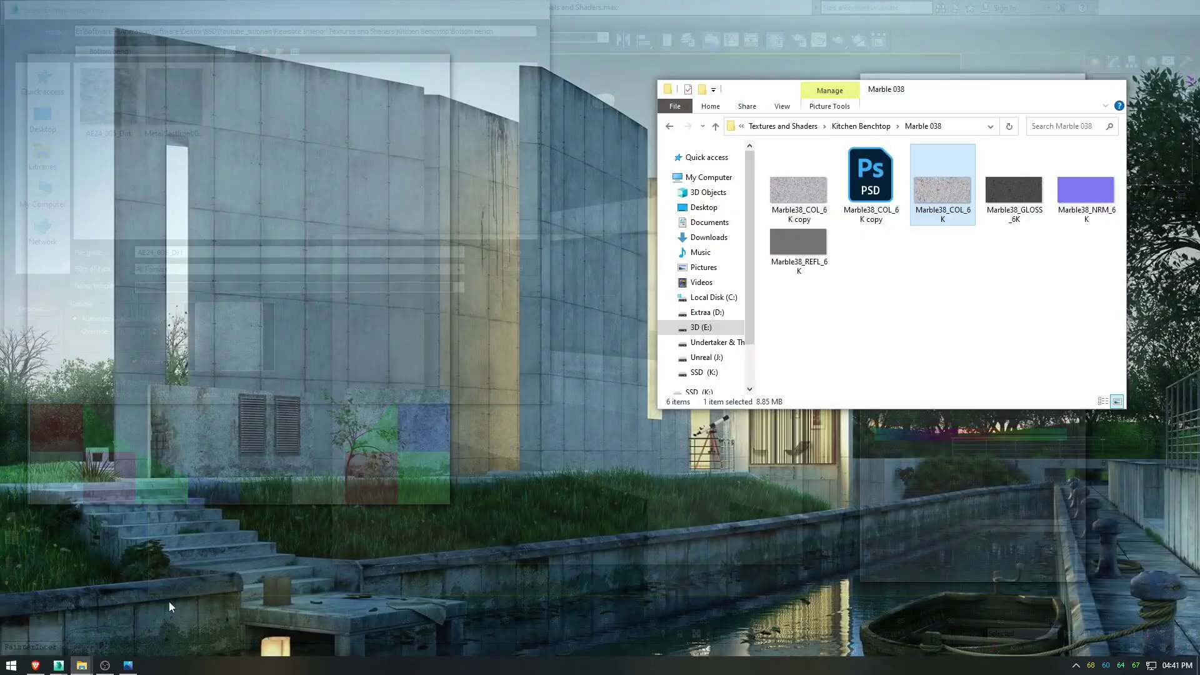
click(144, 625)
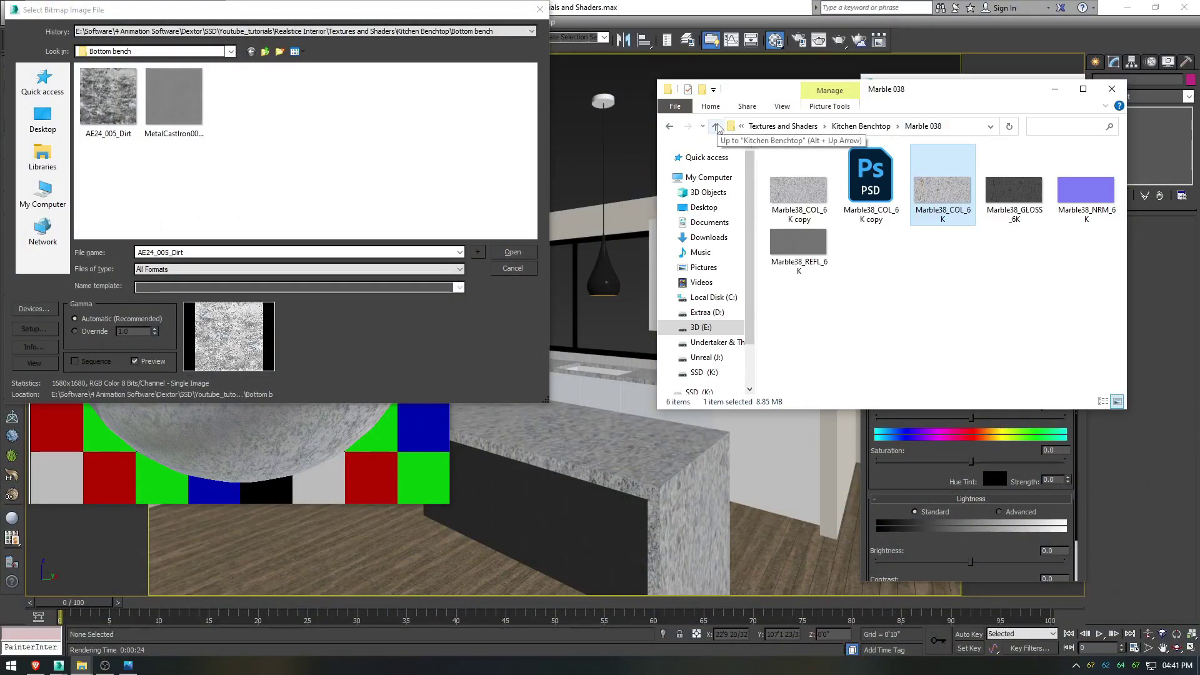
click(1013, 188)
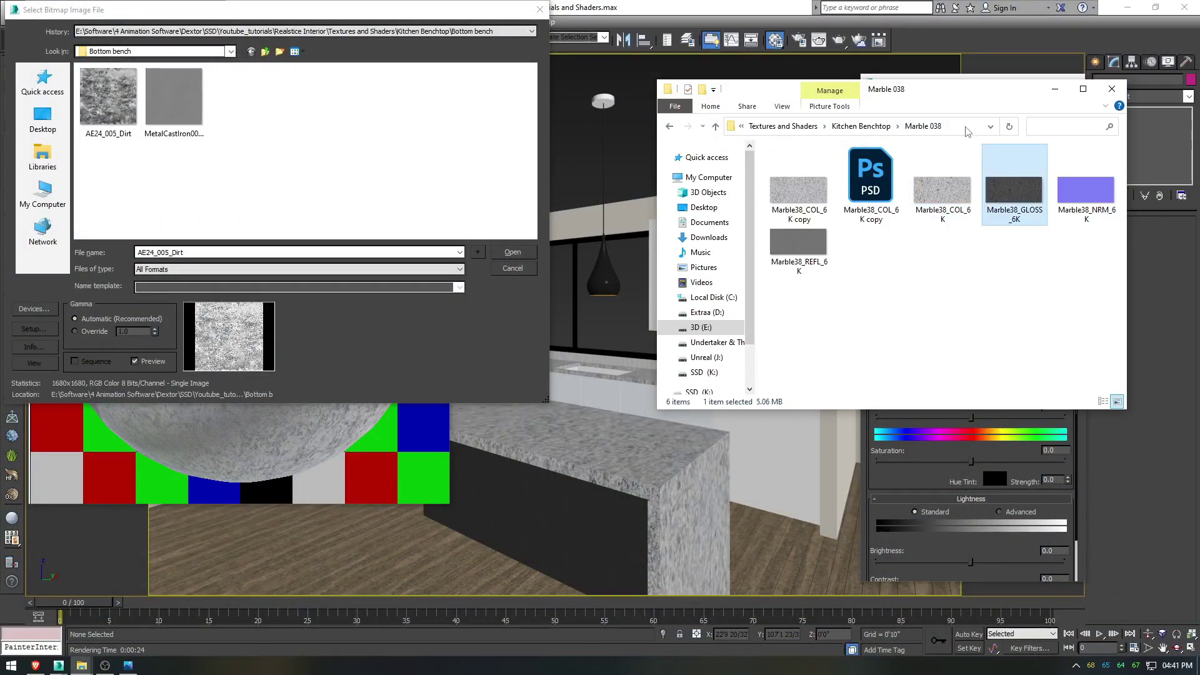
click(949, 126)
right_click(949, 127)
click(975, 166)
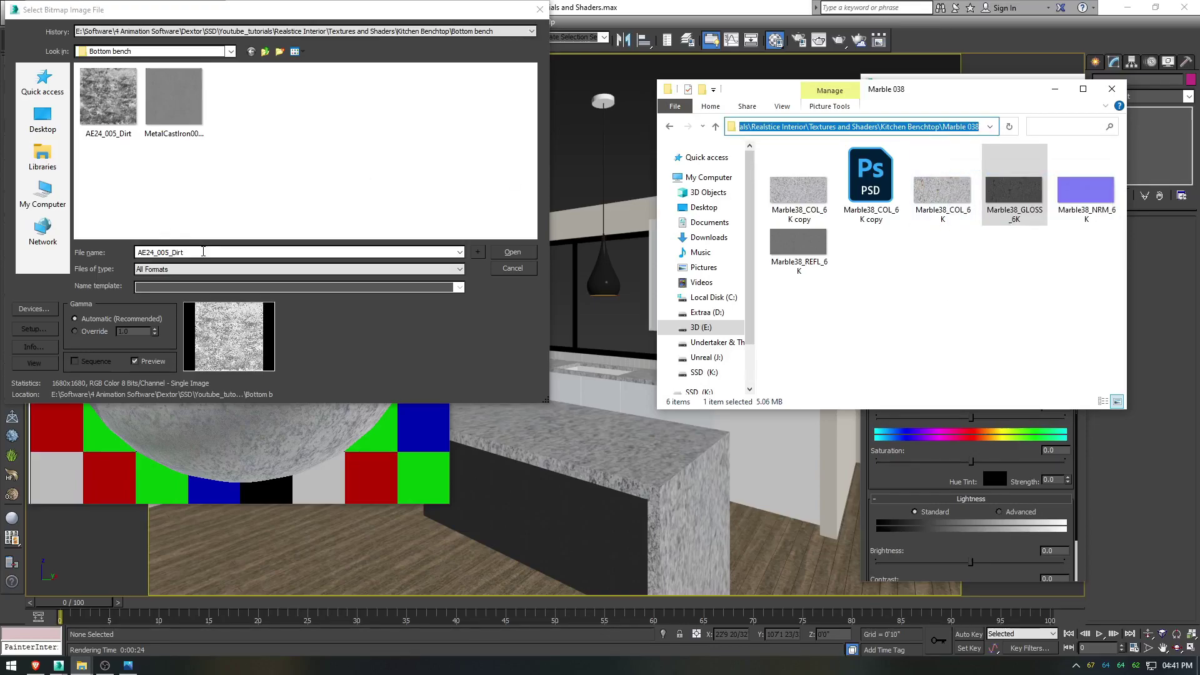
Step: Browse to the copied Marble 038 folder path and load Marble38_GLOSS_6K as the bitmap with a gamma override of 1.0
click(71, 260)
right_click(168, 251)
click(188, 308)
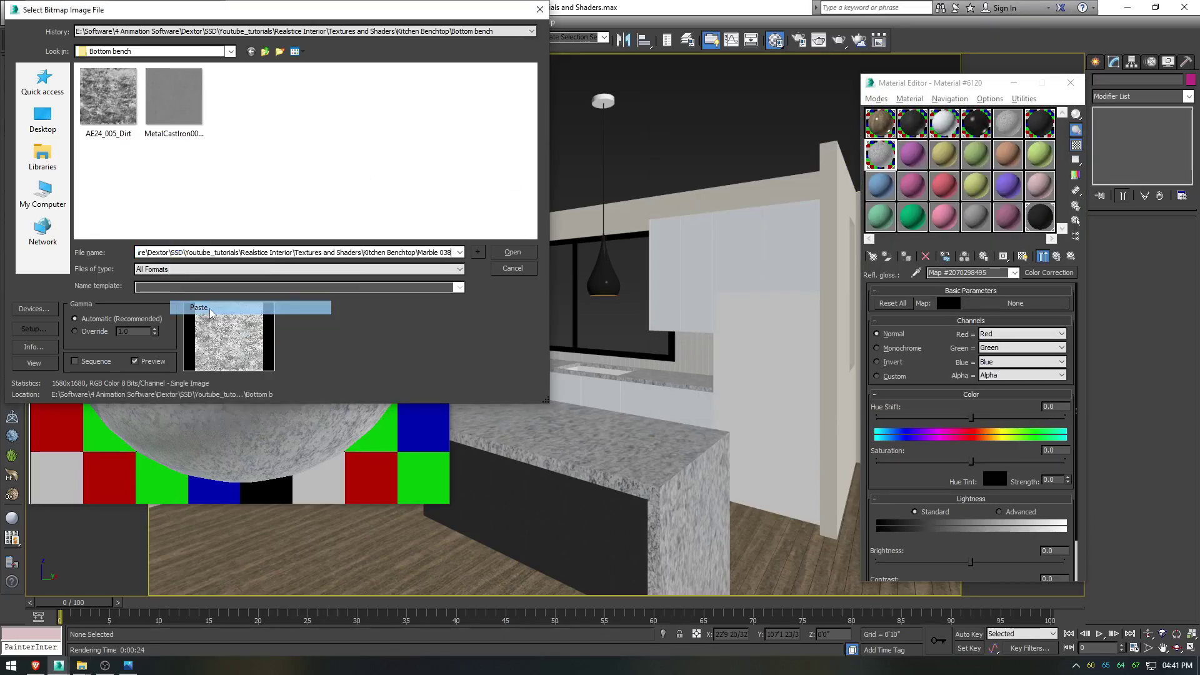
click(497, 253)
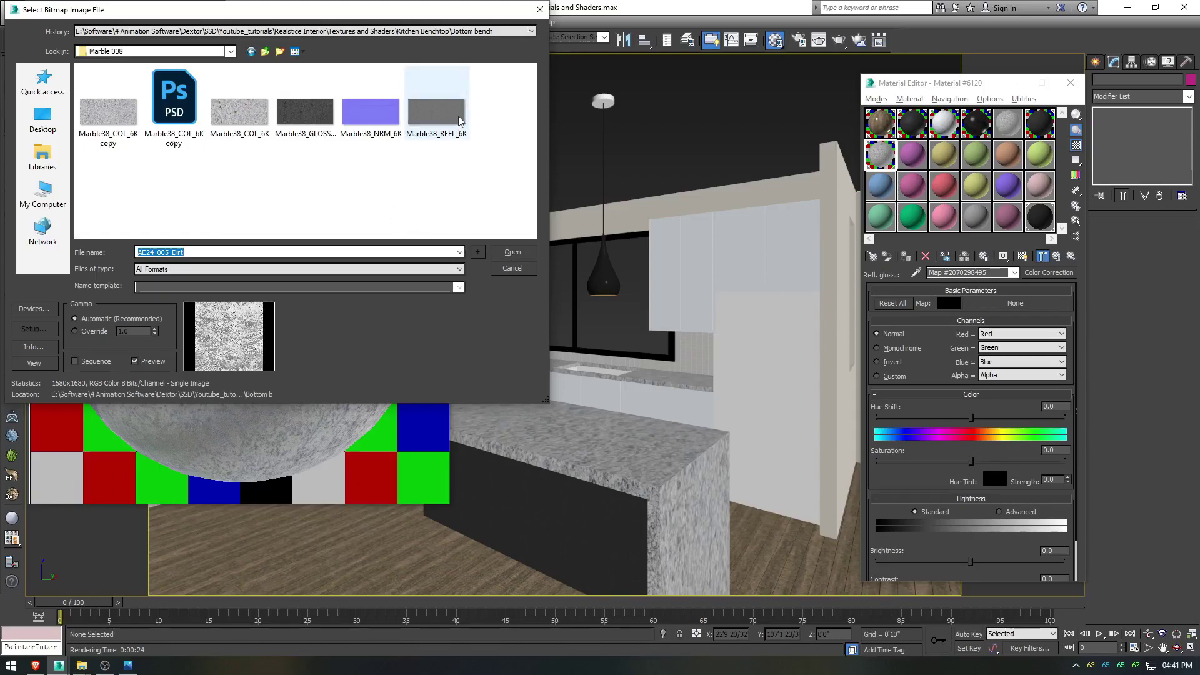
click(332, 119)
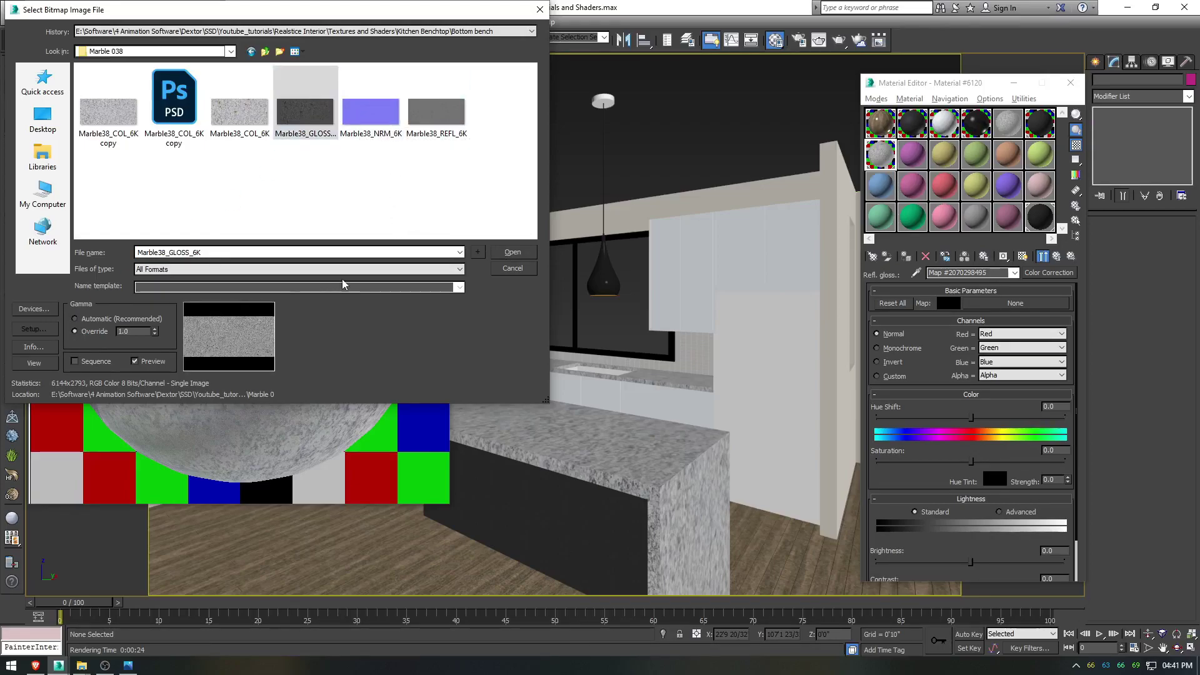
click(509, 253)
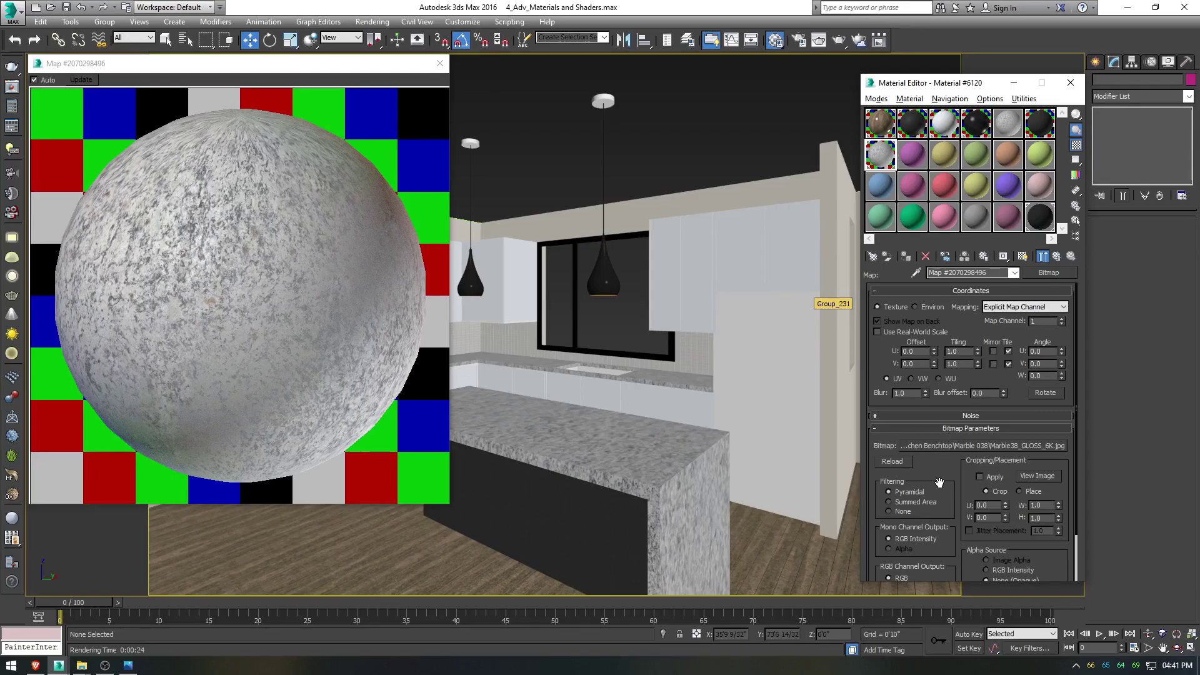
Step: Invert the output of the Marble38_GLOSS_6K bitmap
scroll(975, 523, down, 3)
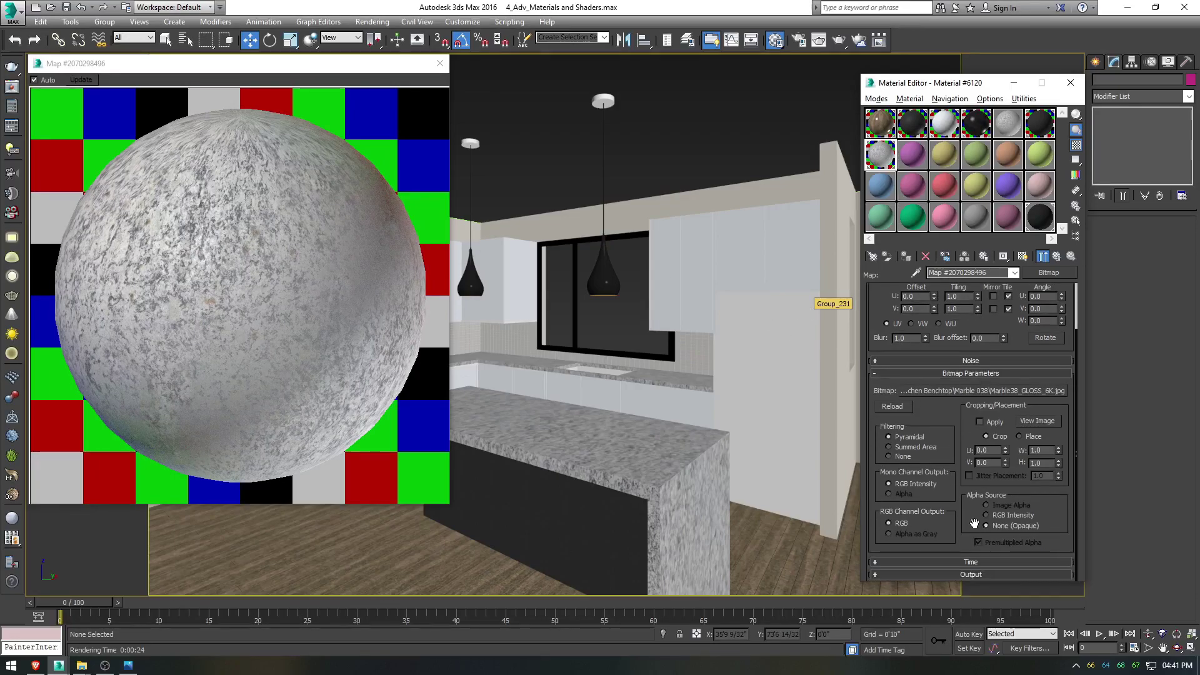
click(971, 574)
click(900, 312)
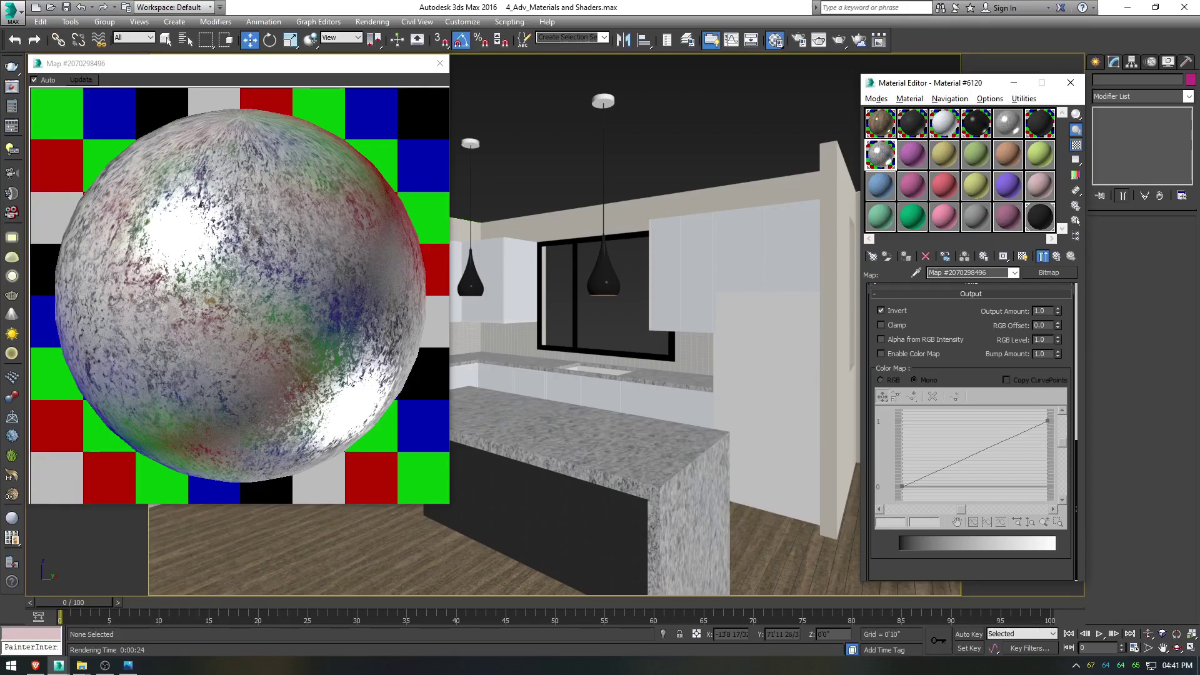
Step: Return to the Kitchen Benchtop material and set its RGlossiness map amount to 50
click(1059, 256)
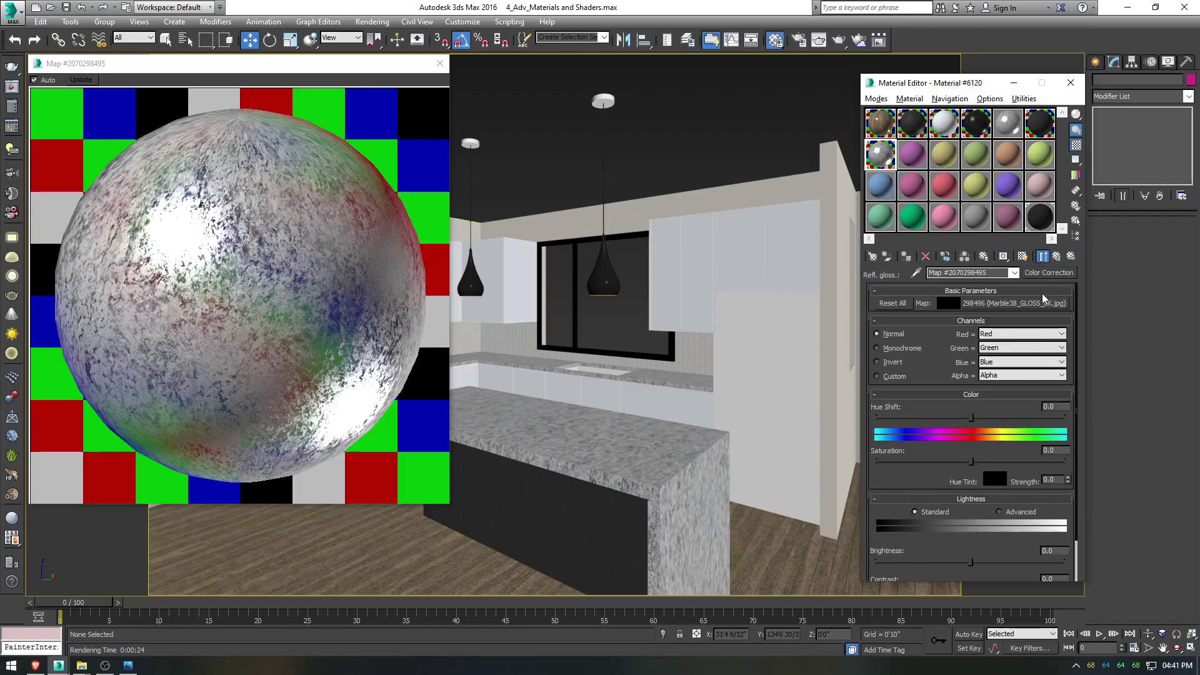
click(1057, 255)
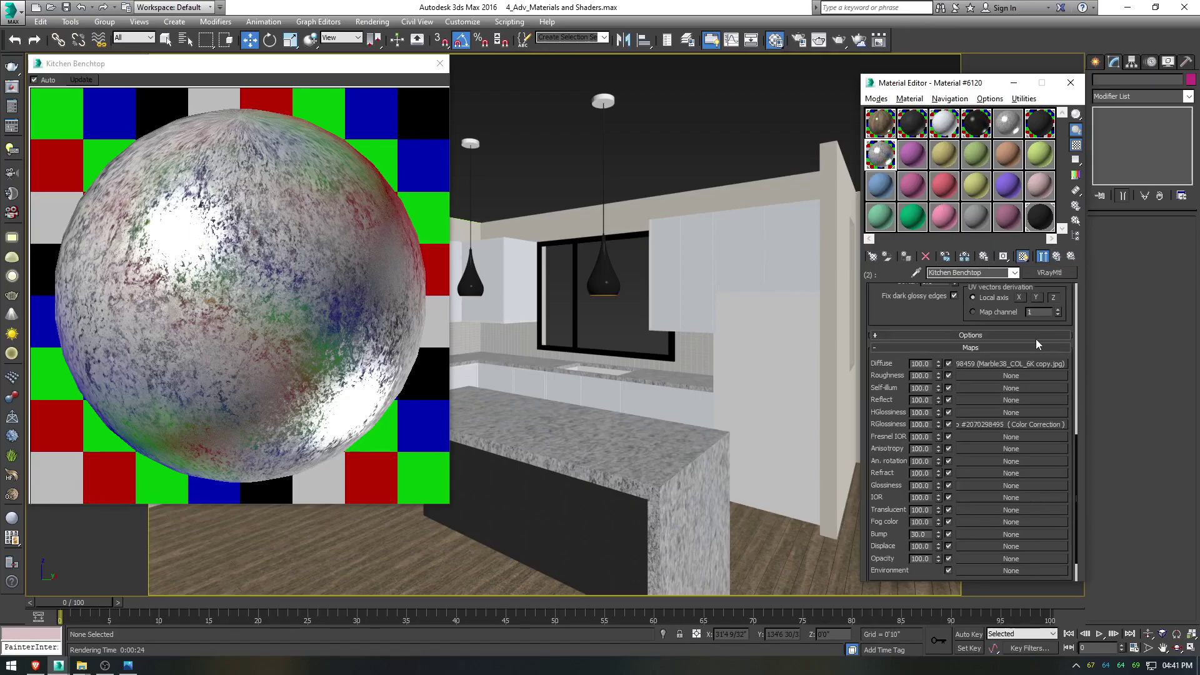
double_click(931, 426)
text(50)
key(Return)
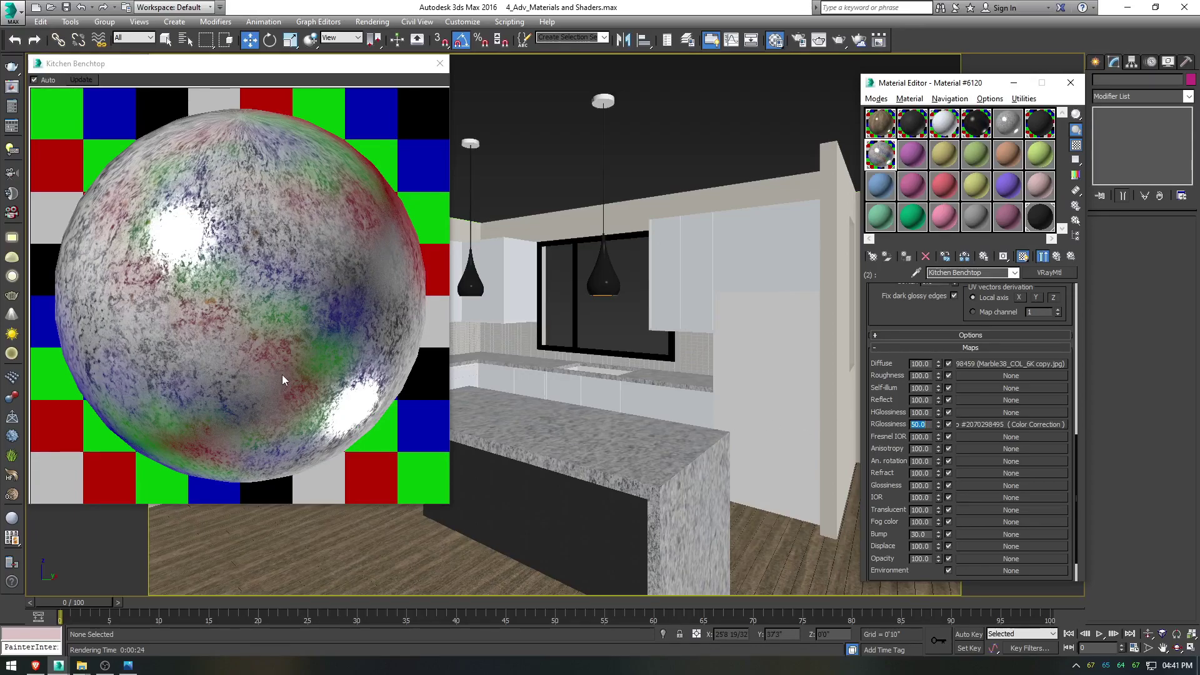
Step: Replace the RGlossiness Color Correction with a Composite map, keeping the old map as a sub-map, and add a second layer
click(1002, 425)
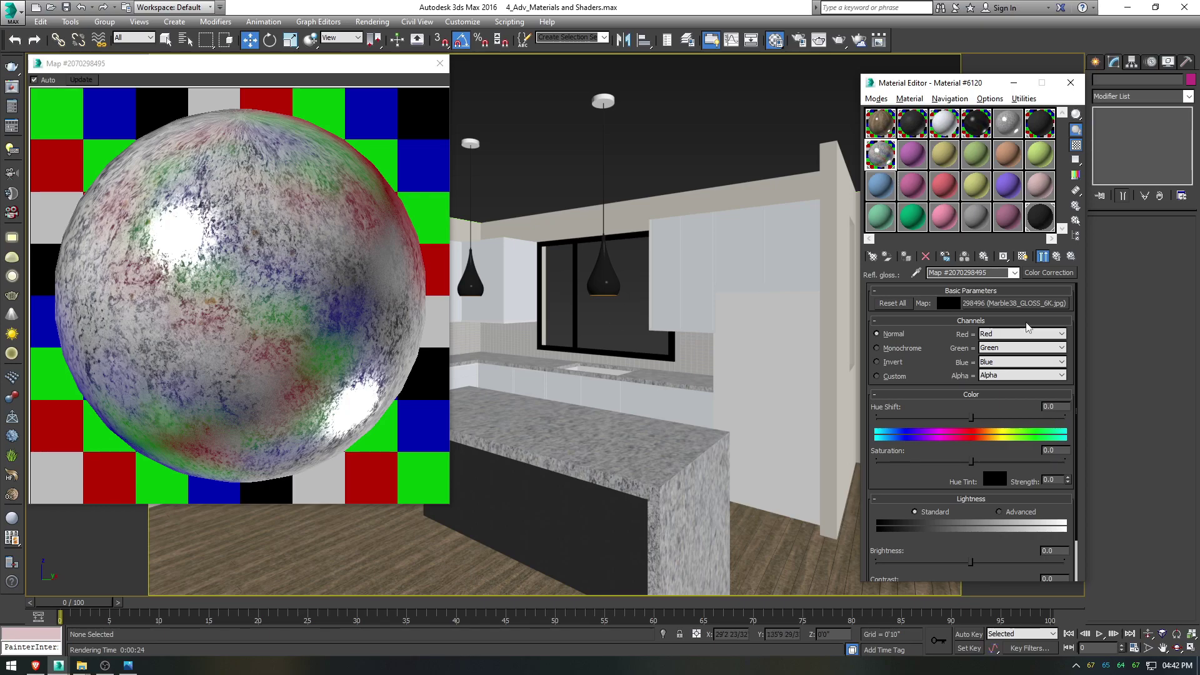
click(1058, 278)
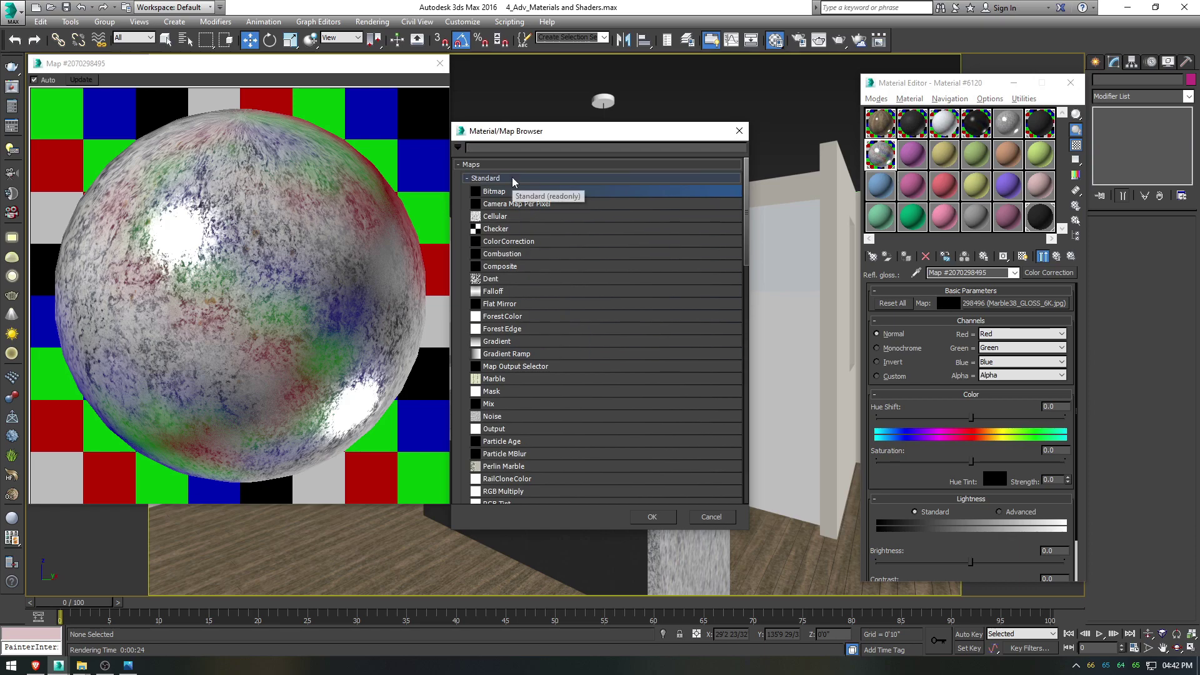
text(co)
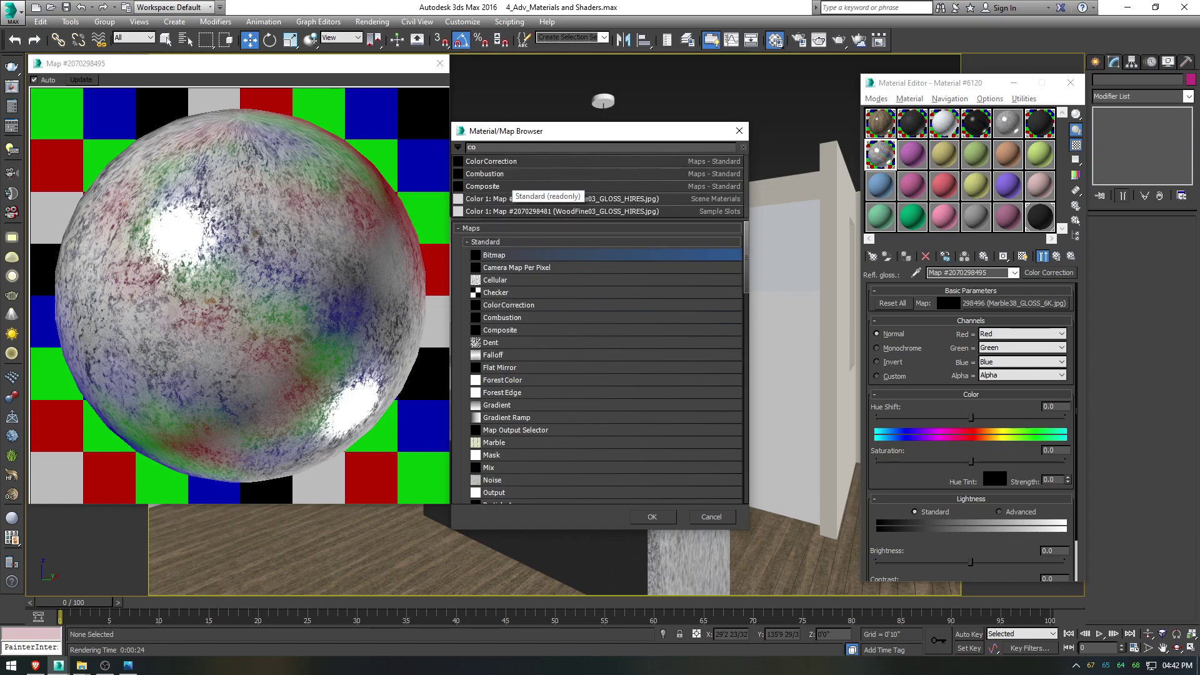
text(m)
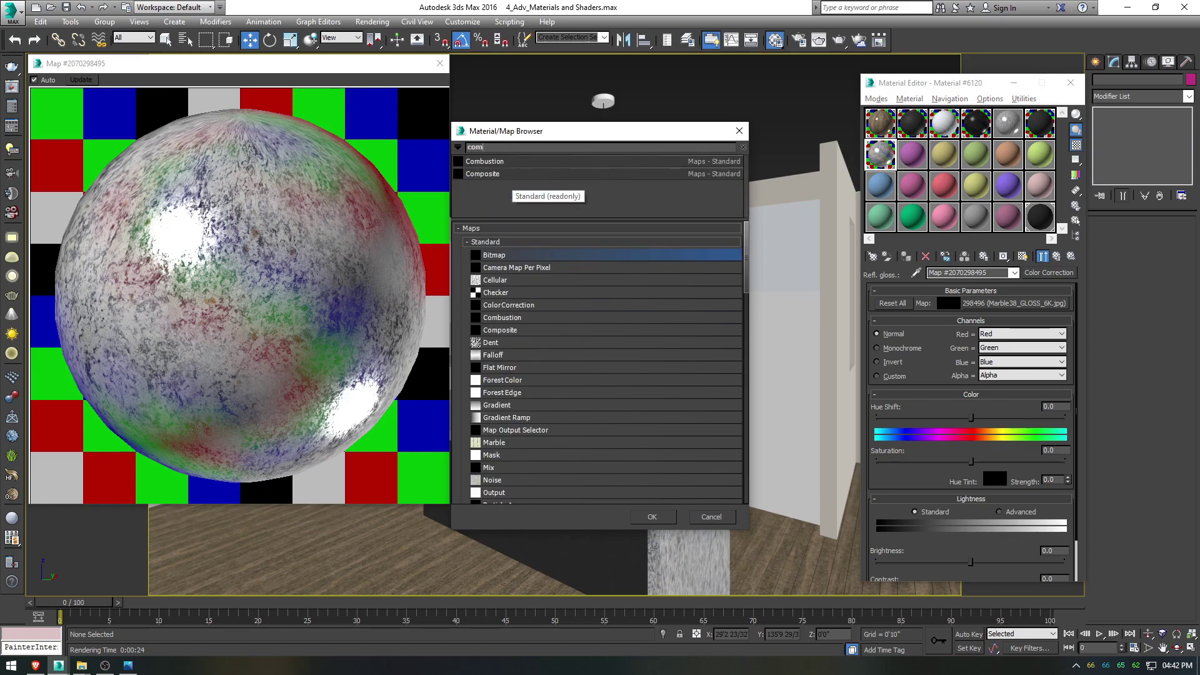
double_click(500, 173)
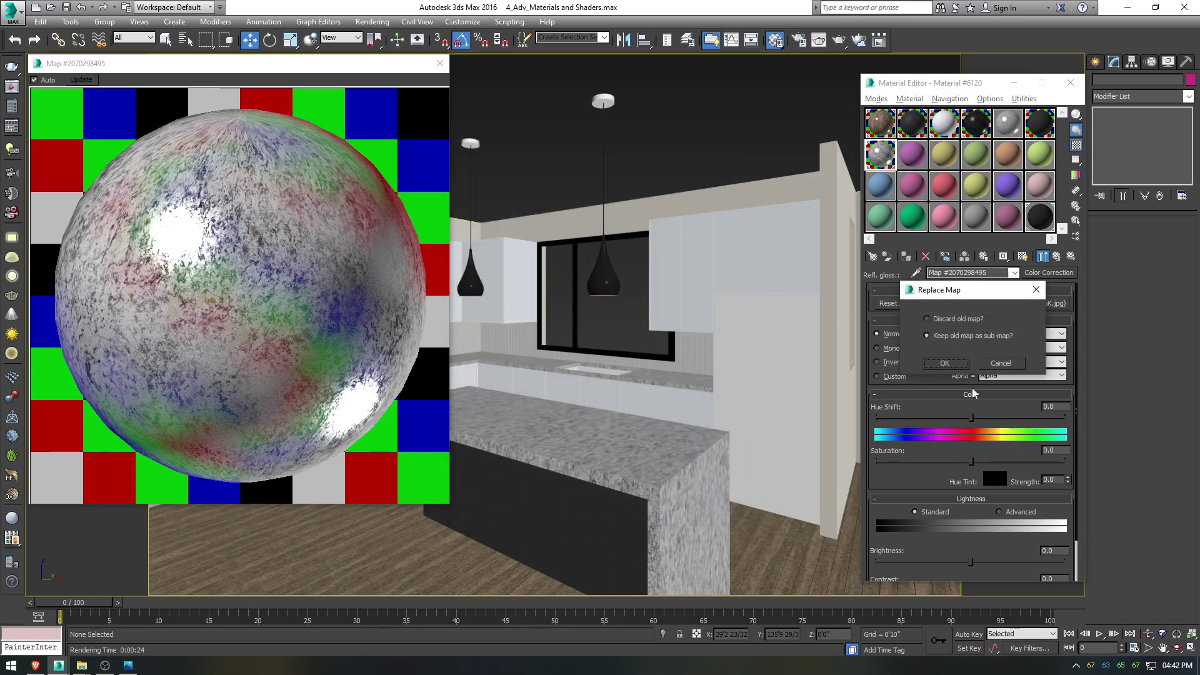
click(944, 363)
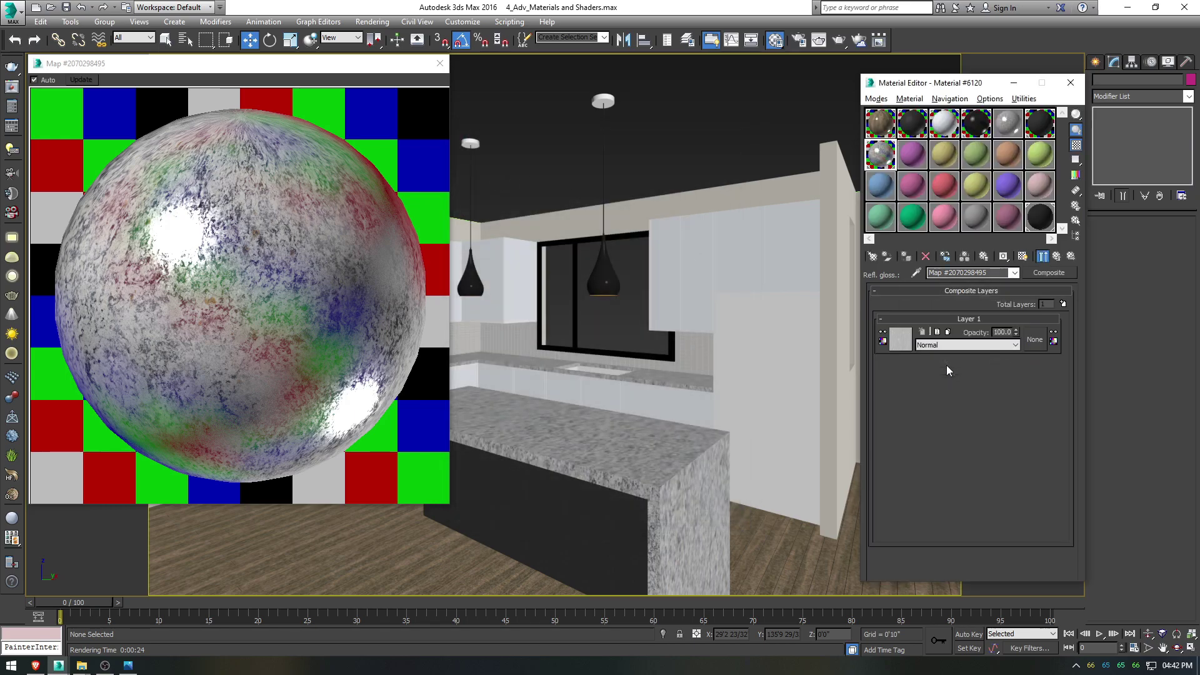
click(1062, 303)
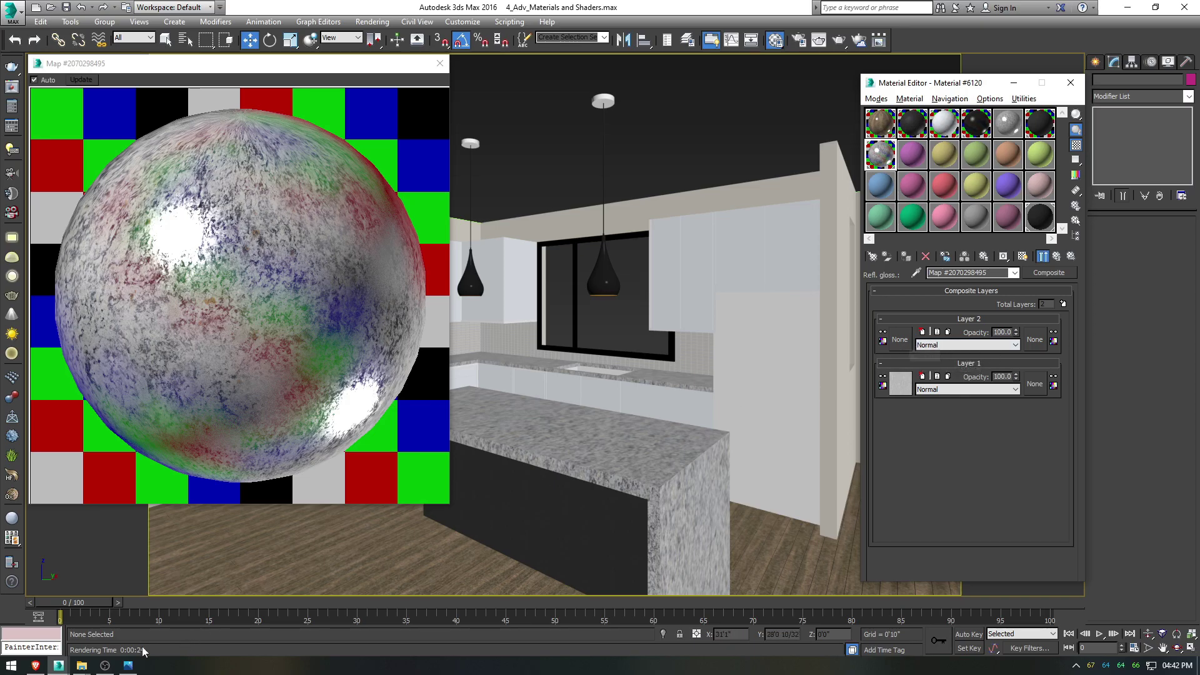
Step: Examine the smudge details of WipingResidueHeavy001_OVERLAY_VAR1_6K.jpg from the Kitchen Benchtop texture folder up close
mouse_move(82, 665)
click(212, 587)
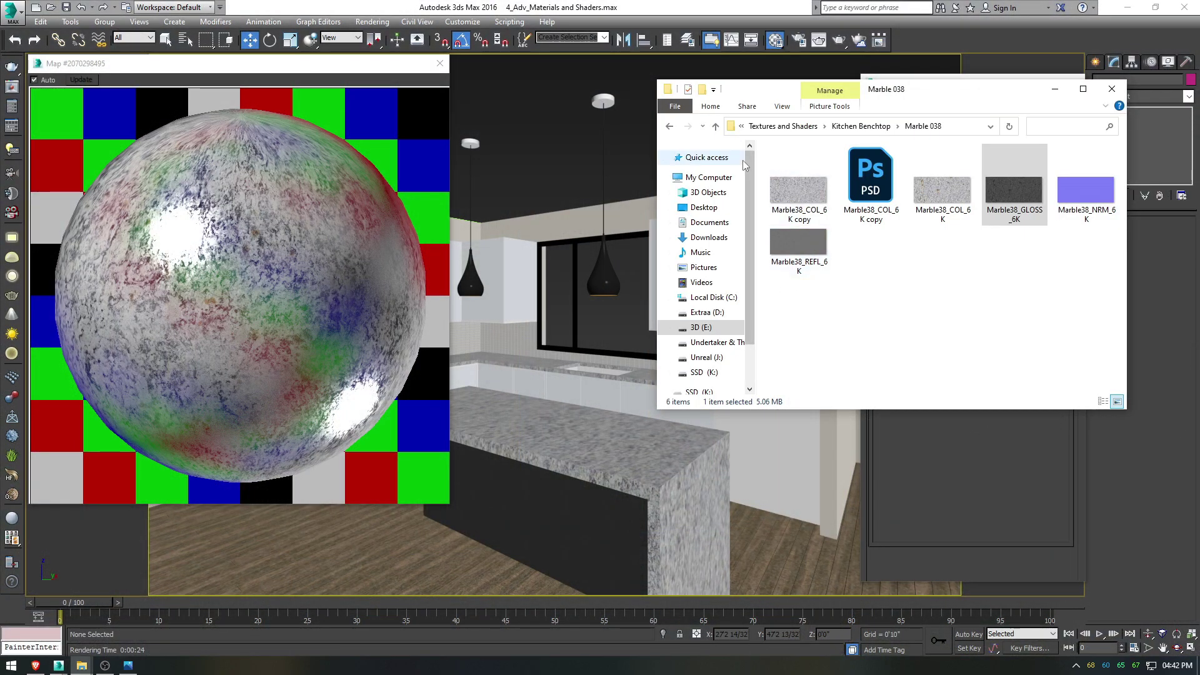
click(715, 126)
double_click(1085, 178)
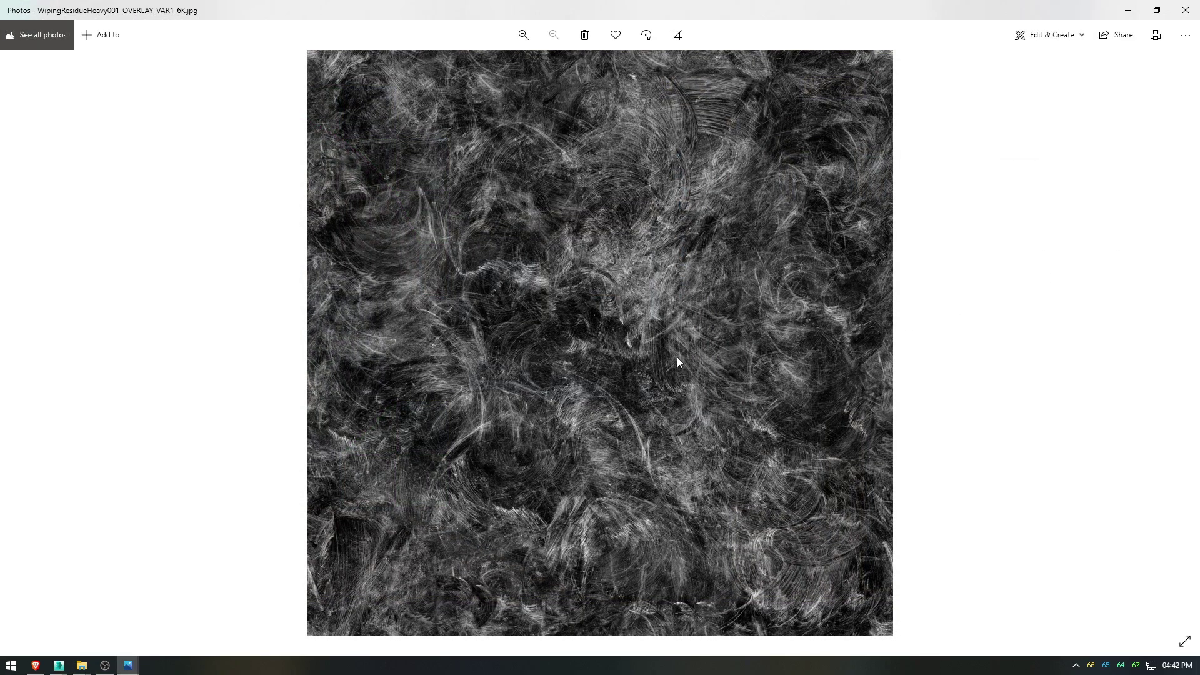
scroll(677, 361, up, 6)
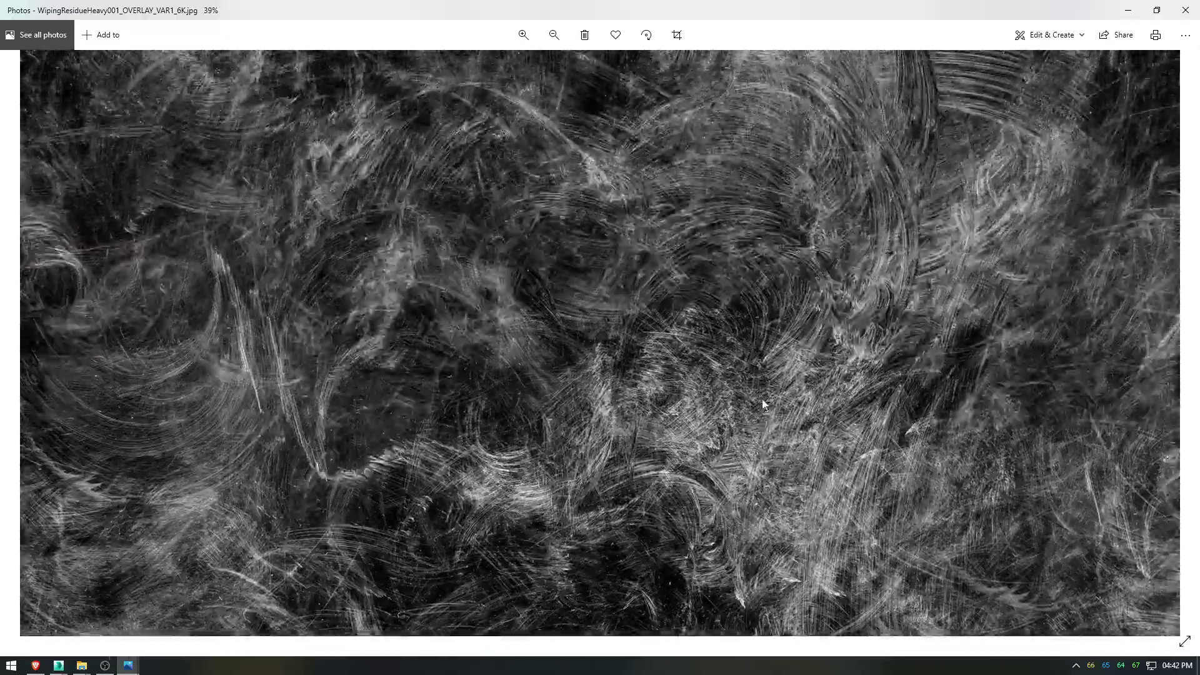
scroll(632, 170, down, 3)
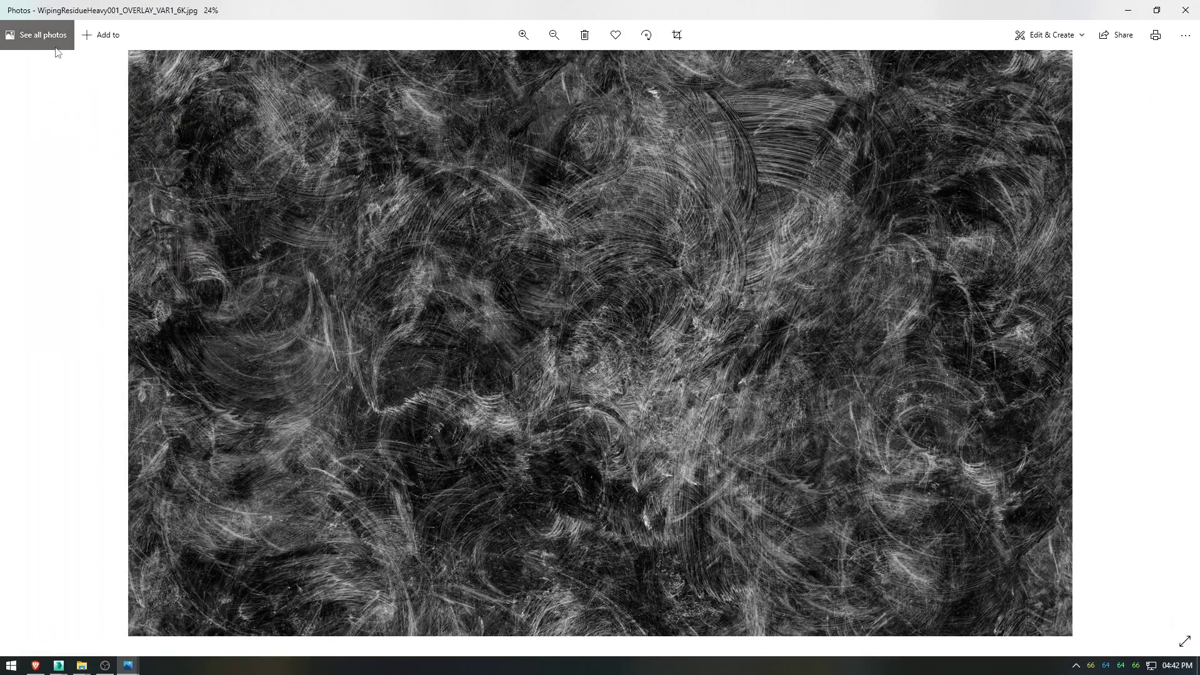
scroll(261, 107, up, 3)
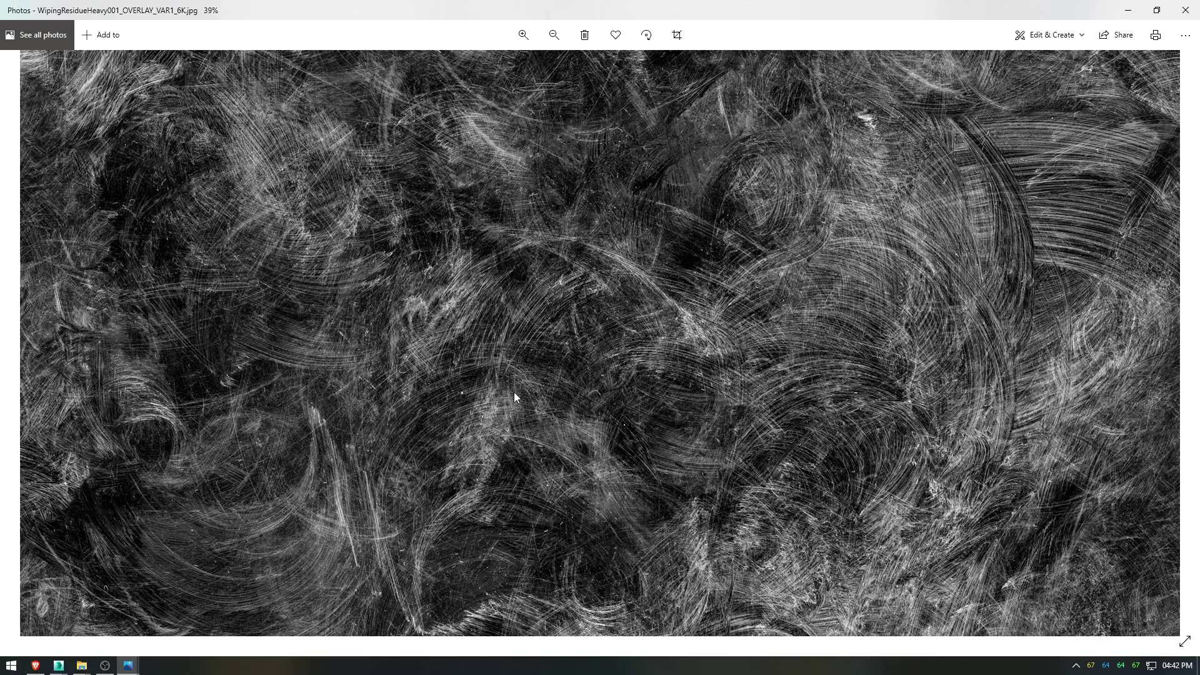
scroll(514, 392, up, 2)
drag(512, 397, 525, 289)
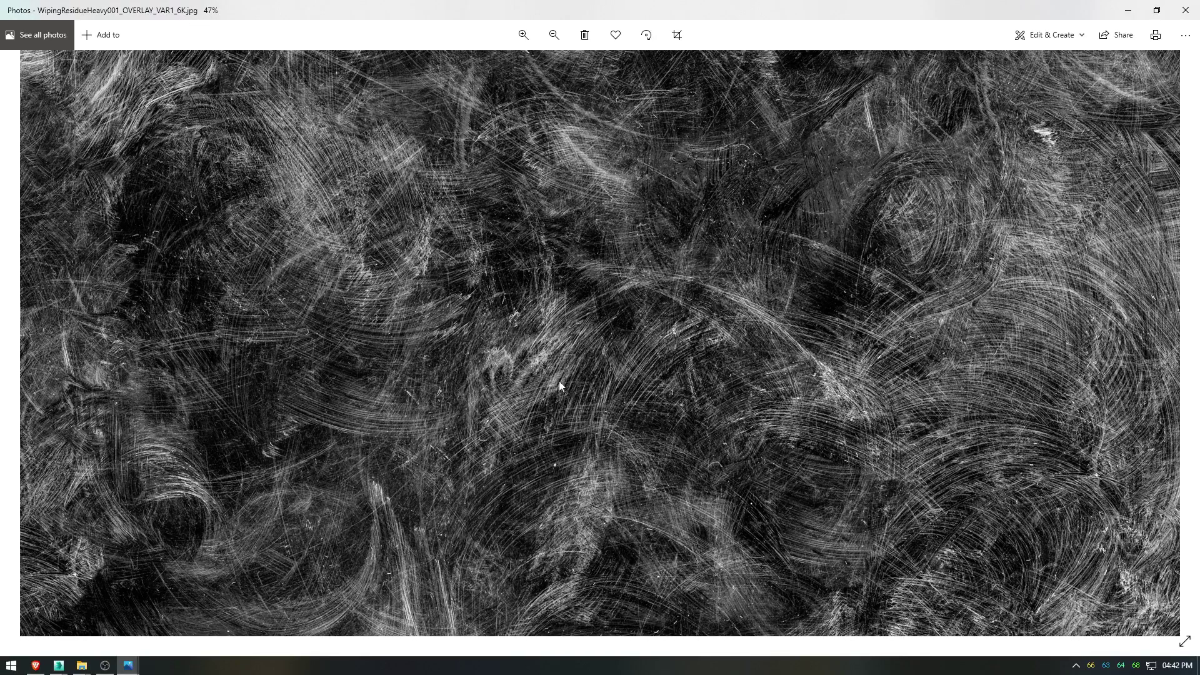
scroll(508, 369, up, 8)
scroll(647, 306, down, 8)
scroll(748, 336, down, 5)
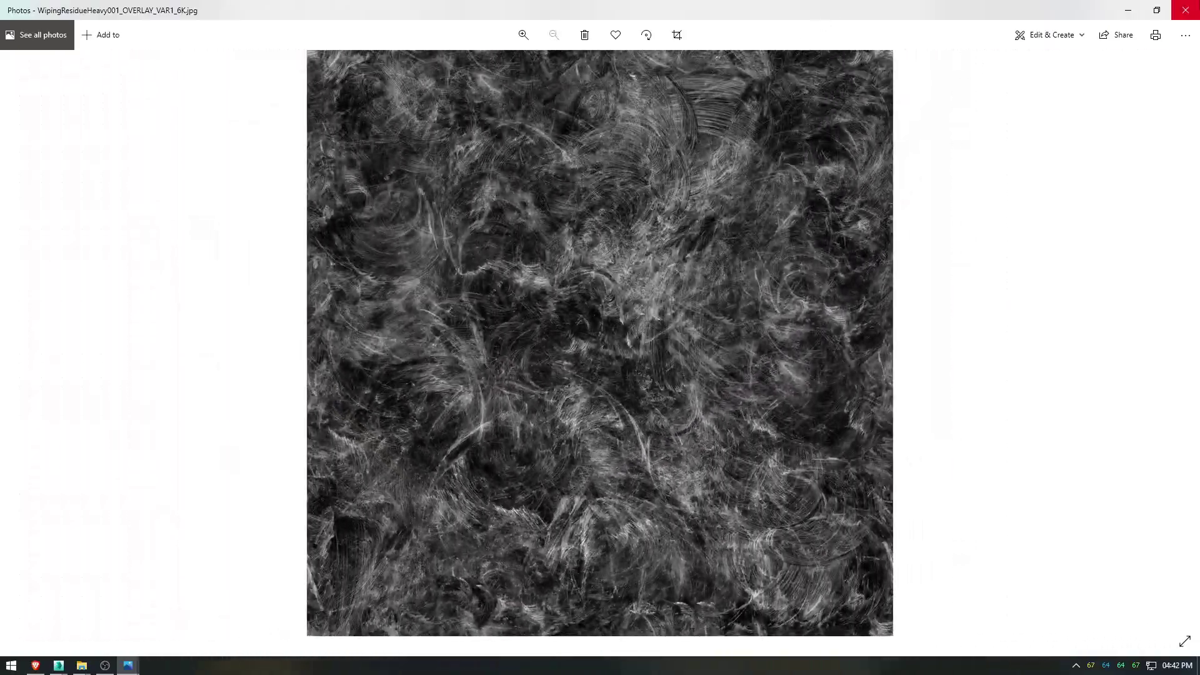
click(1186, 10)
Step: Load WipingResidueHeavy001_OVERLAY_VAR1_6K as the Layer 2 bitmap with a gamma override of 1.0 and return to the Composite map
click(949, 128)
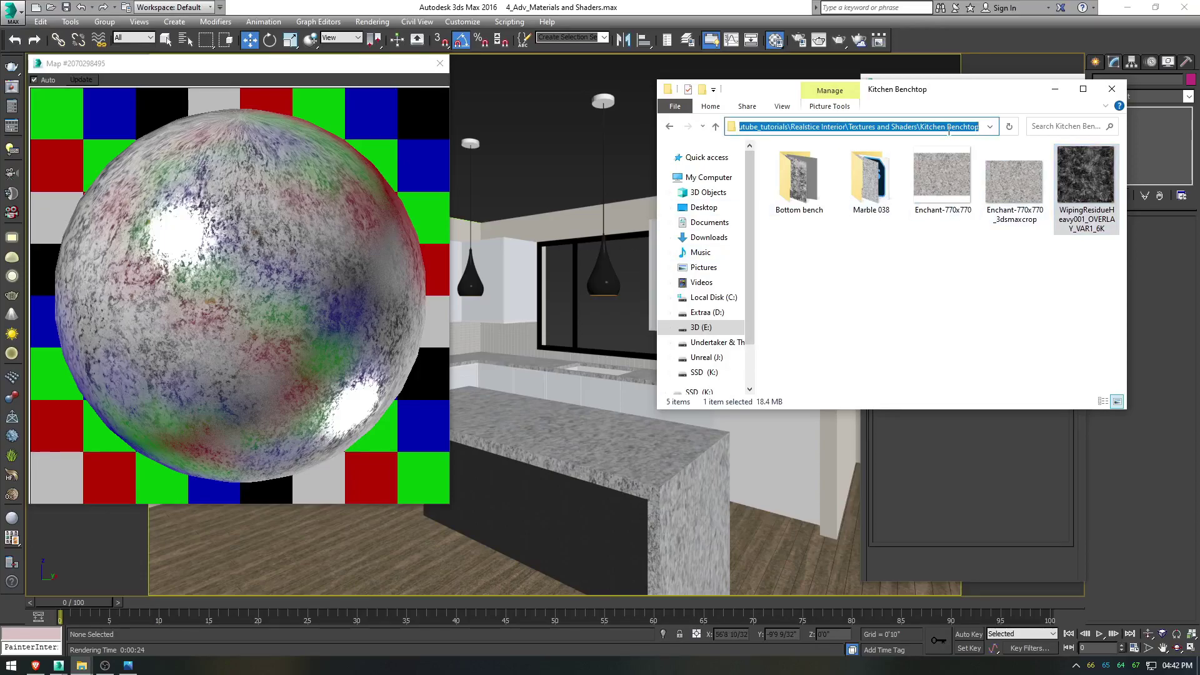
click(1055, 90)
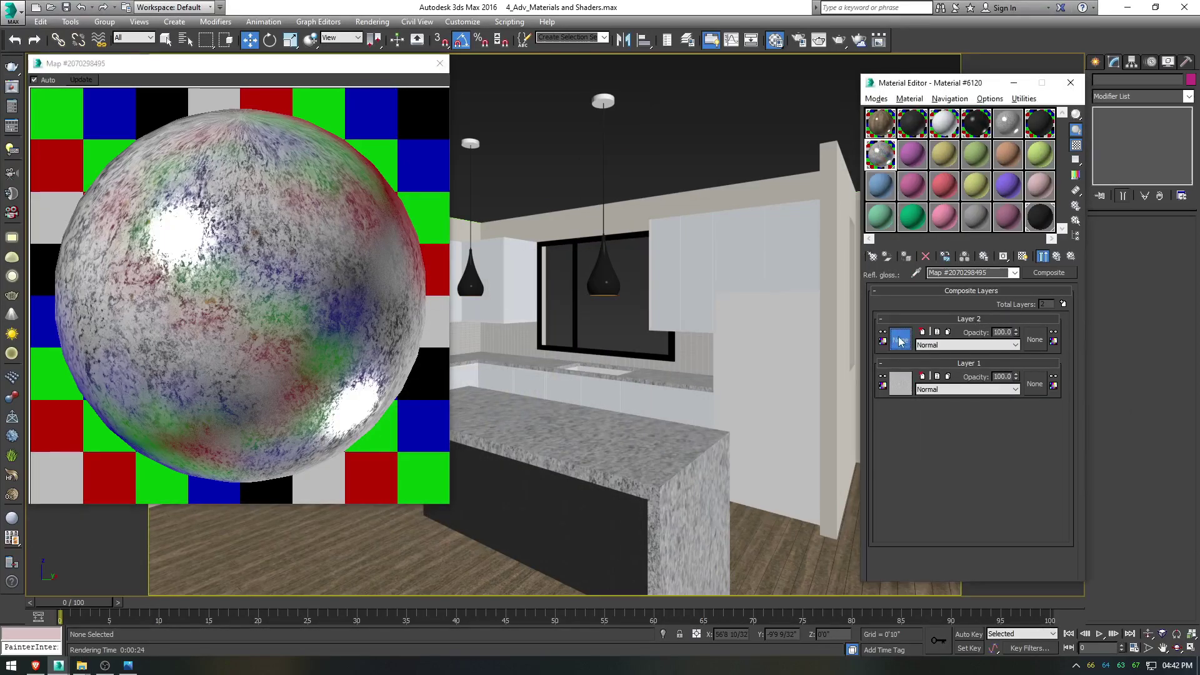
click(900, 341)
double_click(520, 194)
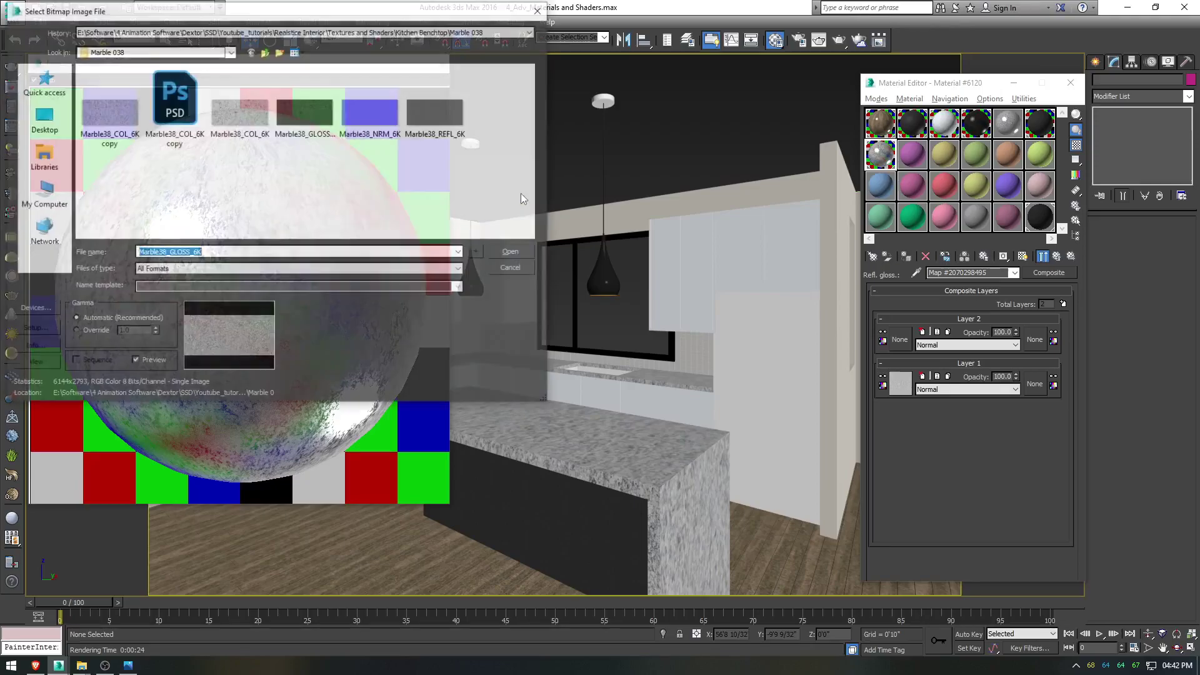
key(BackSpace)
click(391, 114)
click(102, 337)
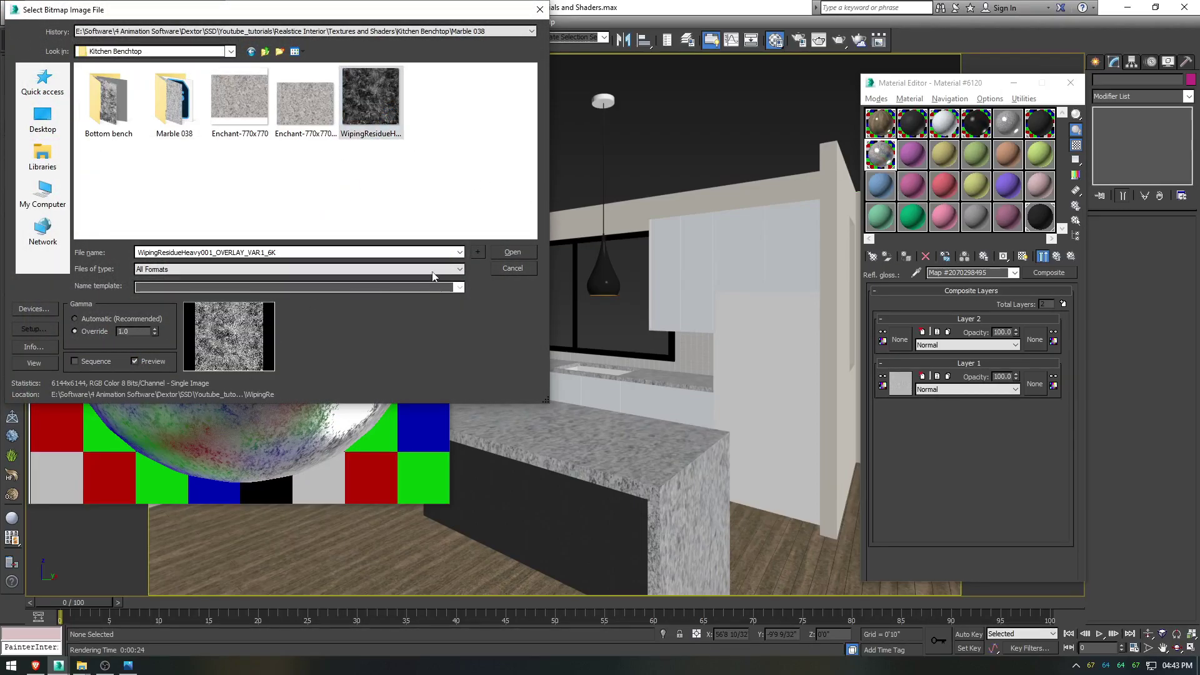
click(512, 252)
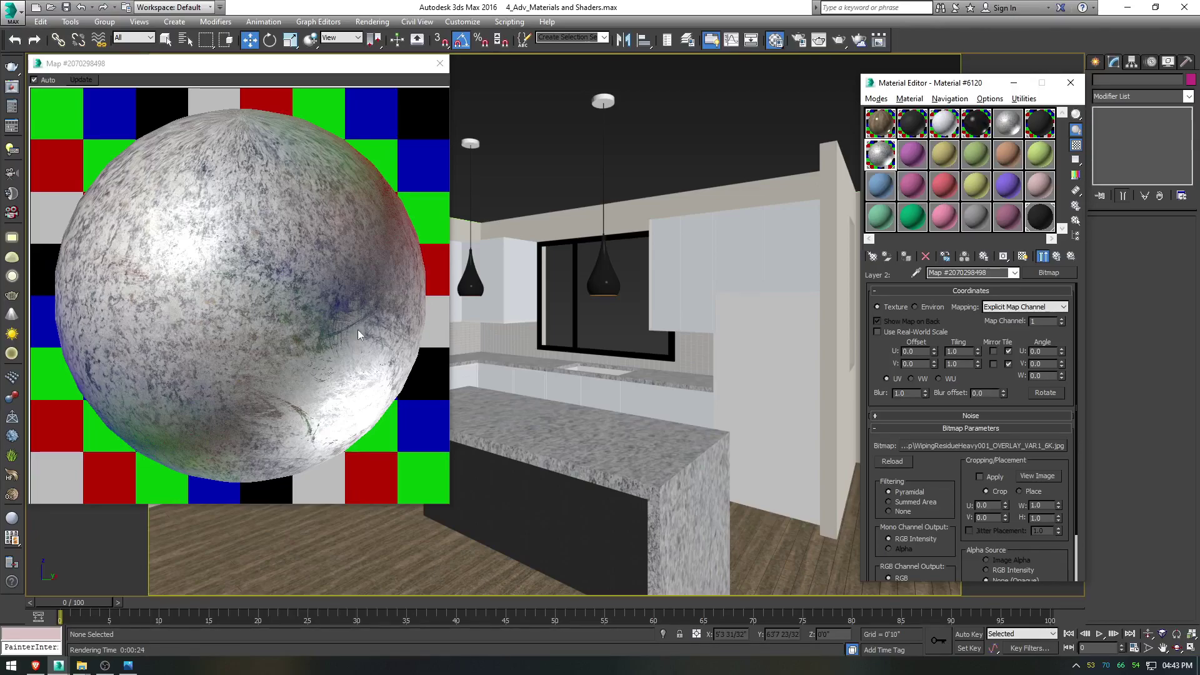
click(1057, 256)
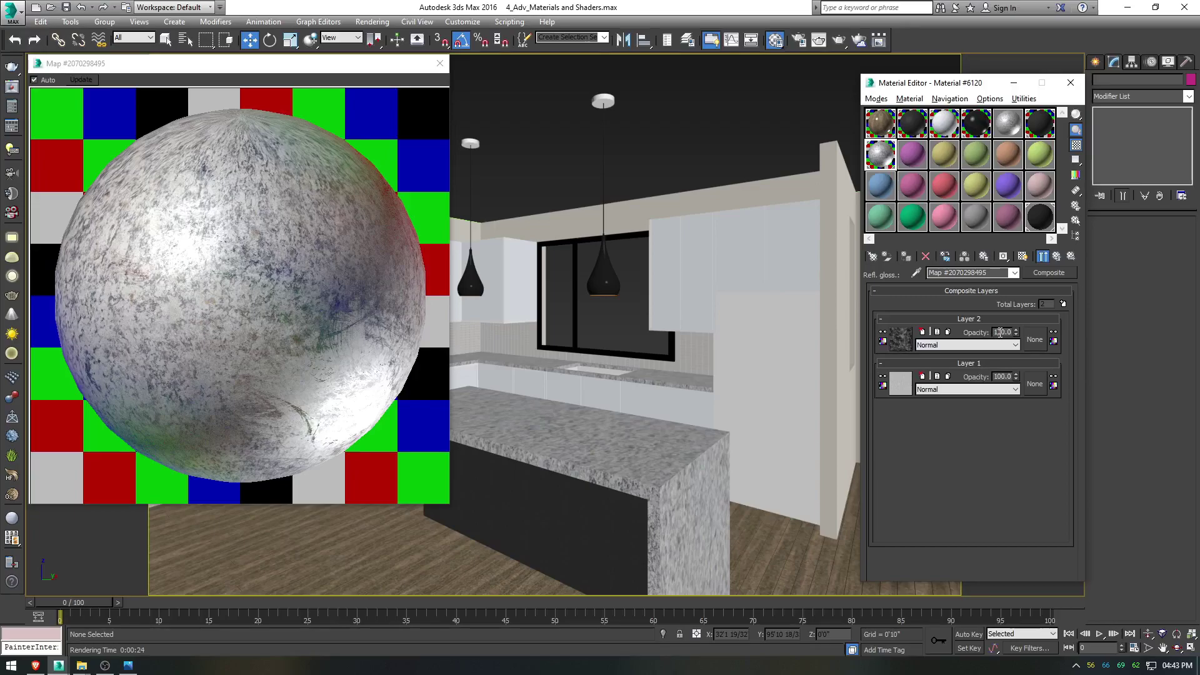
Step: Set Layer 2's opacity to 0 and back to 100 to compare the residue overlay's effect on the material preview
double_click(1000, 332)
text(0)
key(Return)
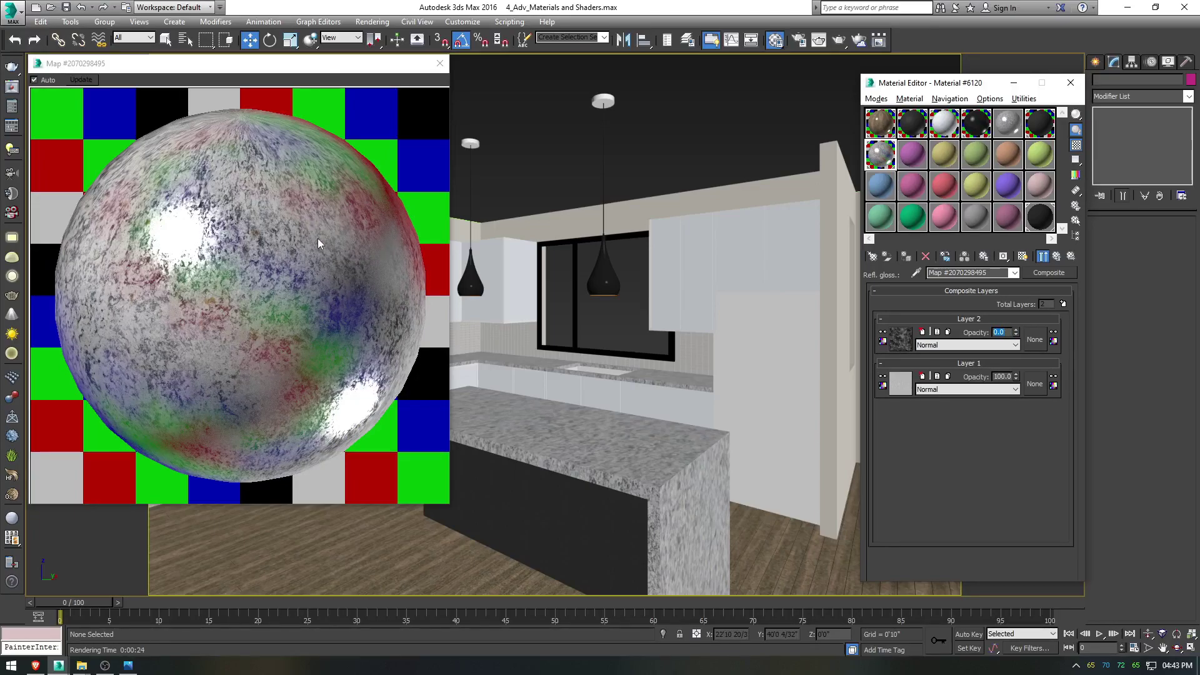
text(100)
key(Return)
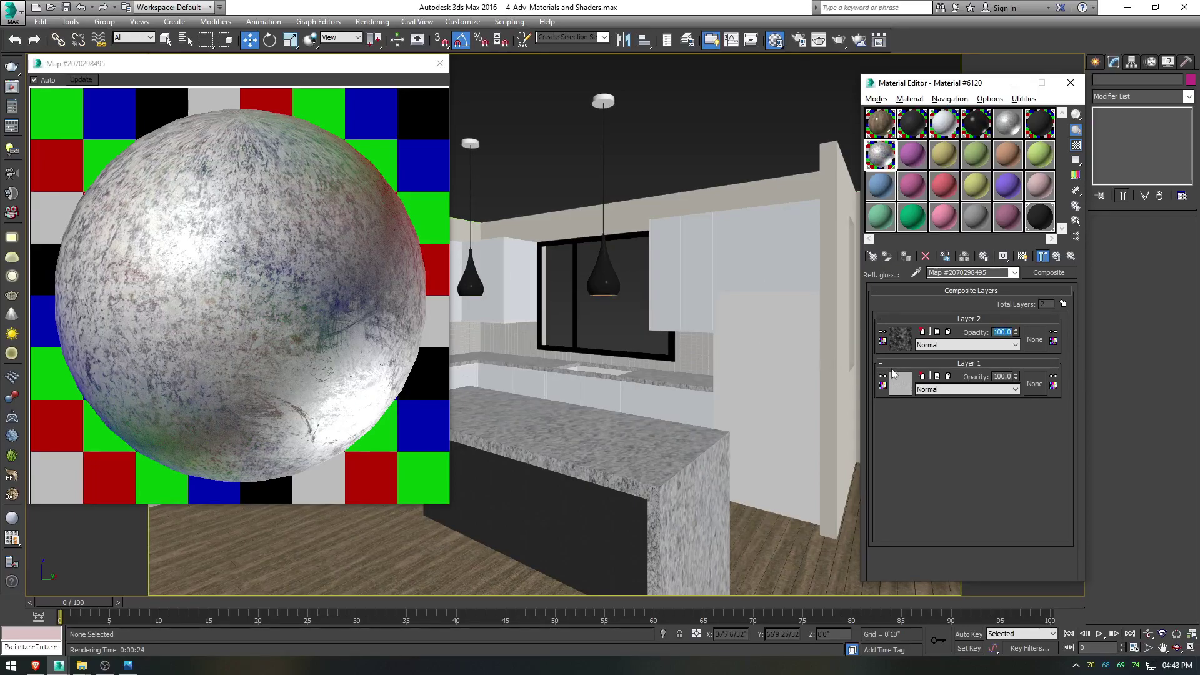
Step: Set the Composite map's Layer 2 blending mode to Screen with 50 opacity and return to the Kitchen Benchtop material
click(997, 345)
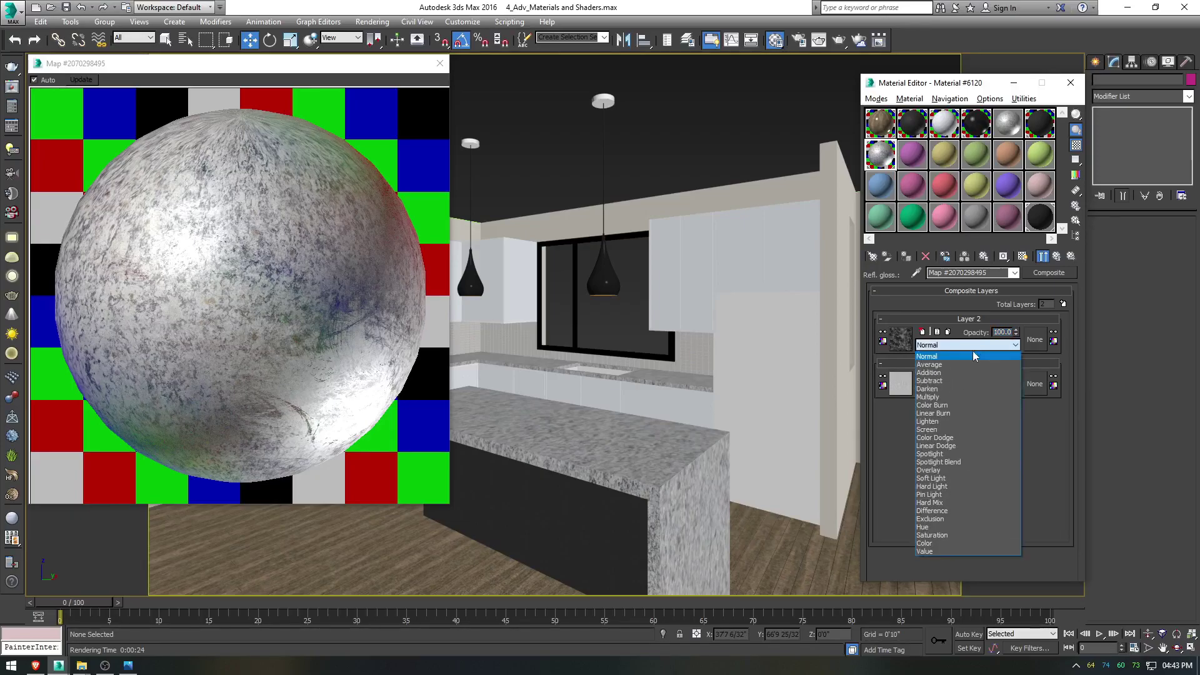
click(952, 430)
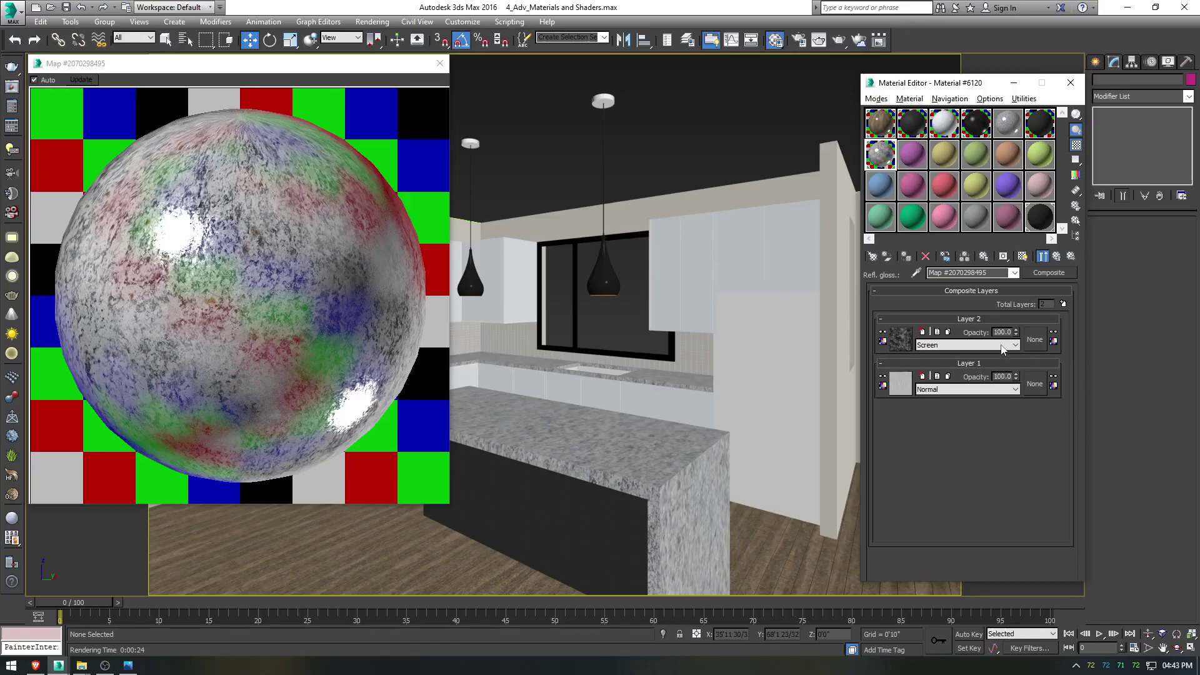
text(50)
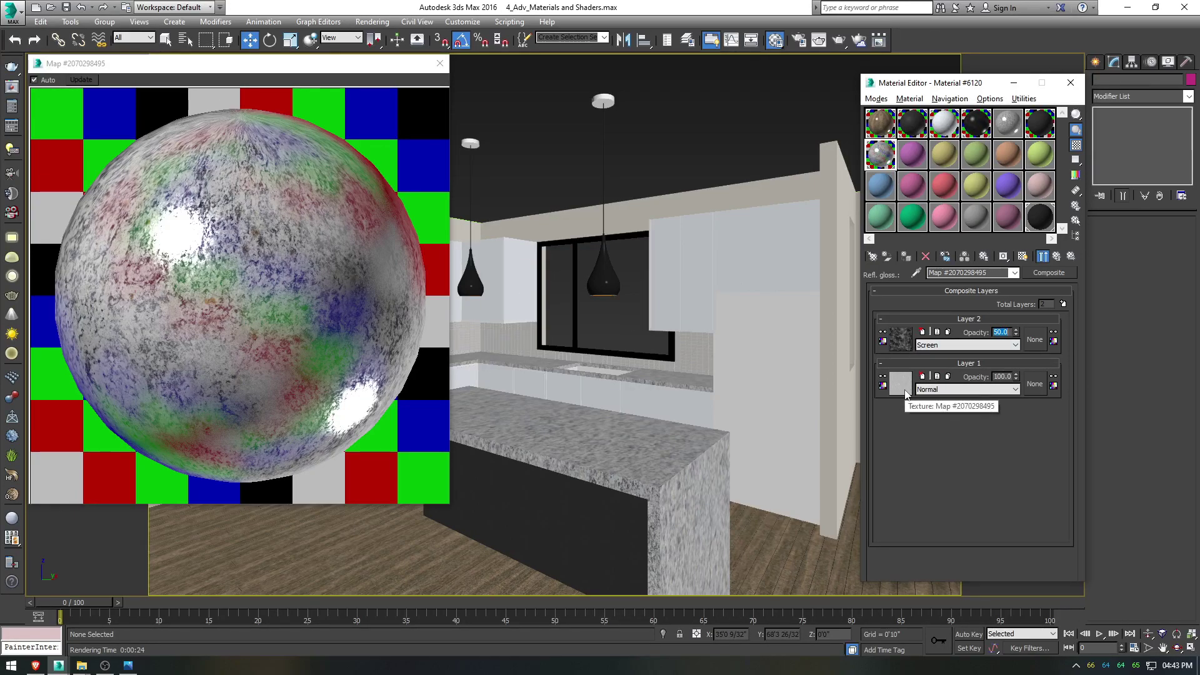
click(1053, 258)
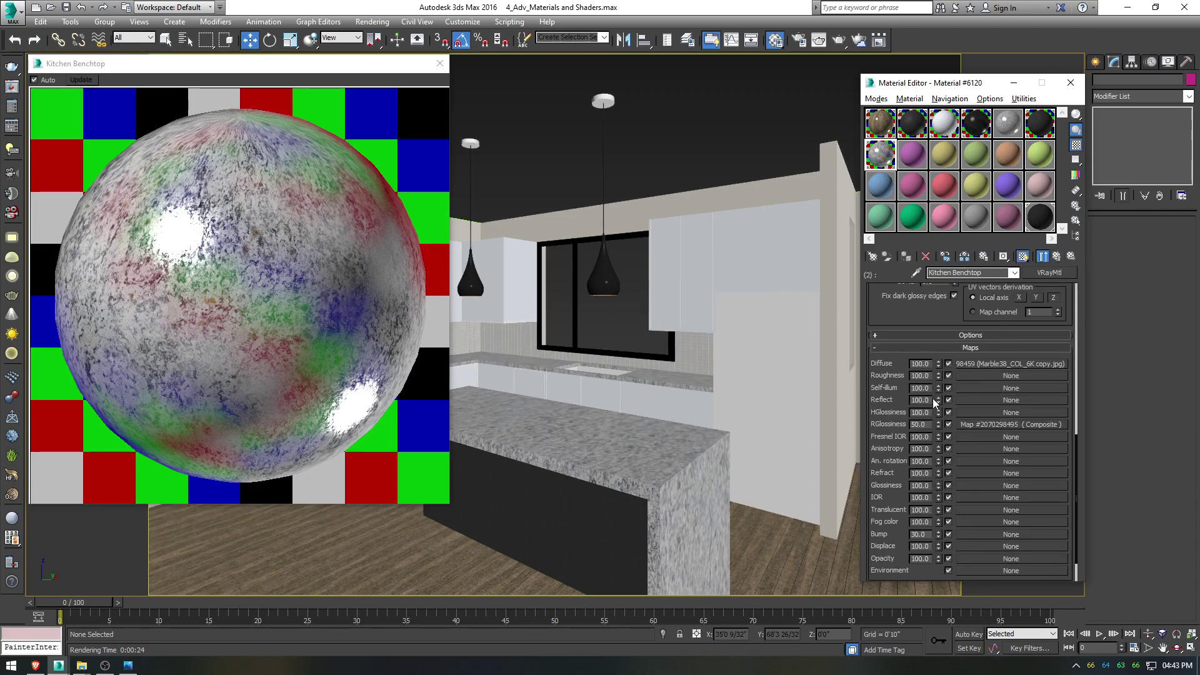
Step: Assign a VRayNormalMap to the Kitchen Benchtop material's Bump slot
scroll(875, 456, down, 2)
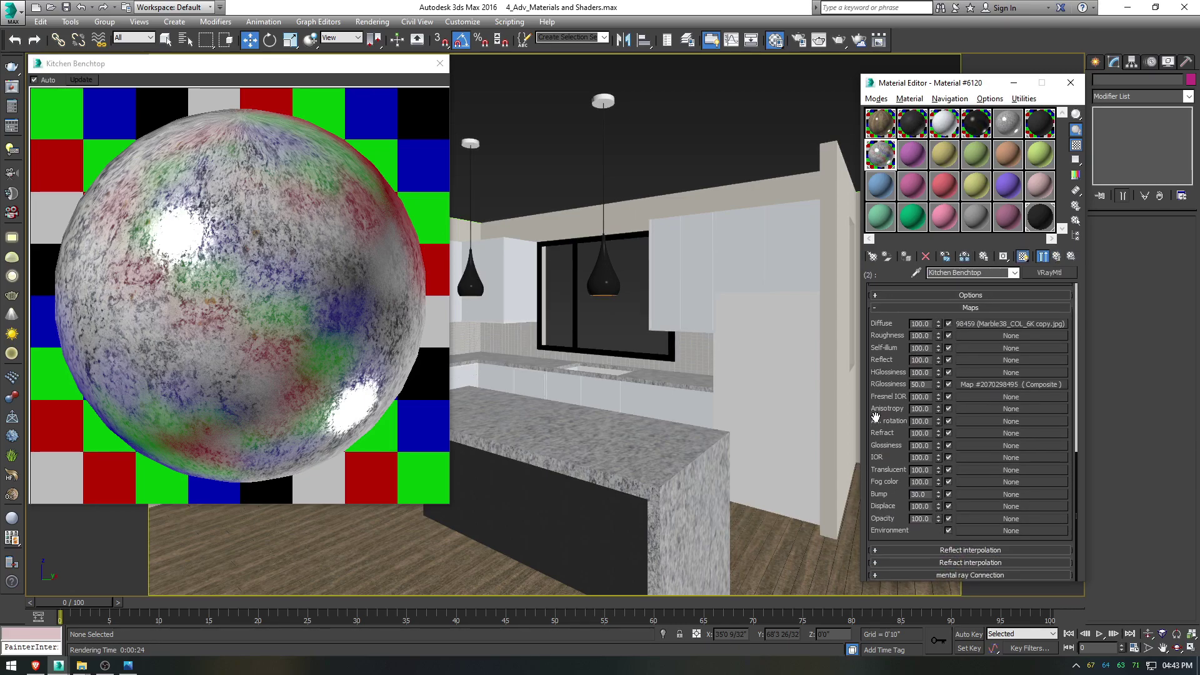
click(983, 496)
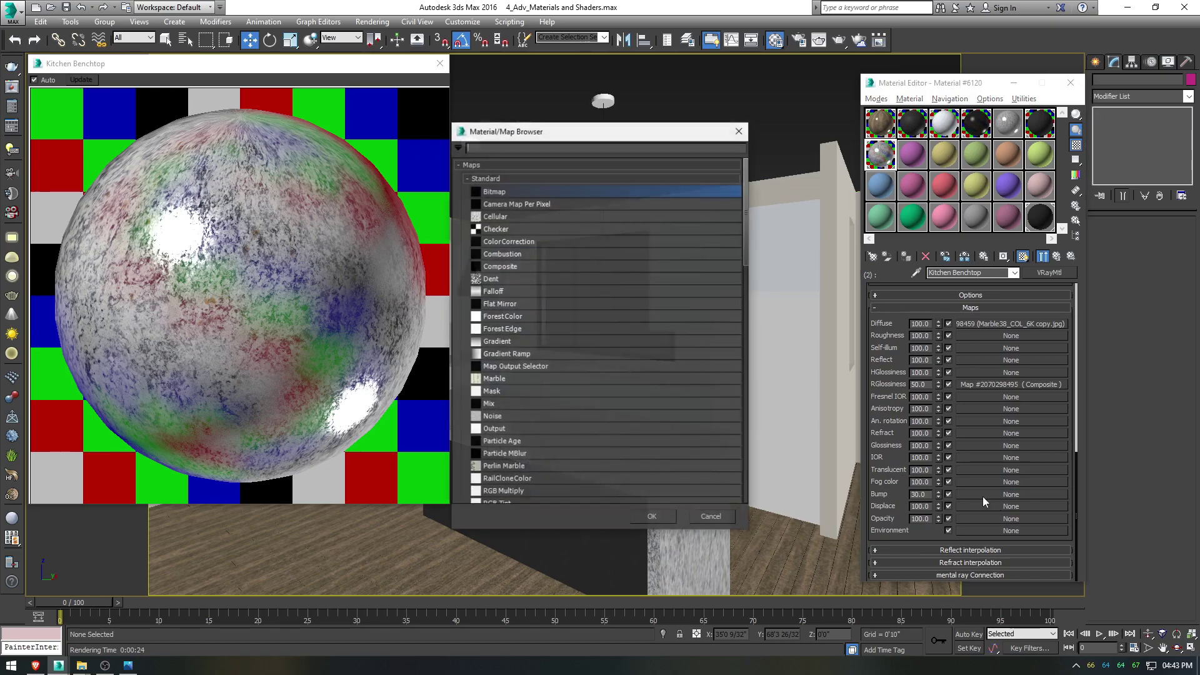
click(504, 177)
scroll(549, 372, down, 2)
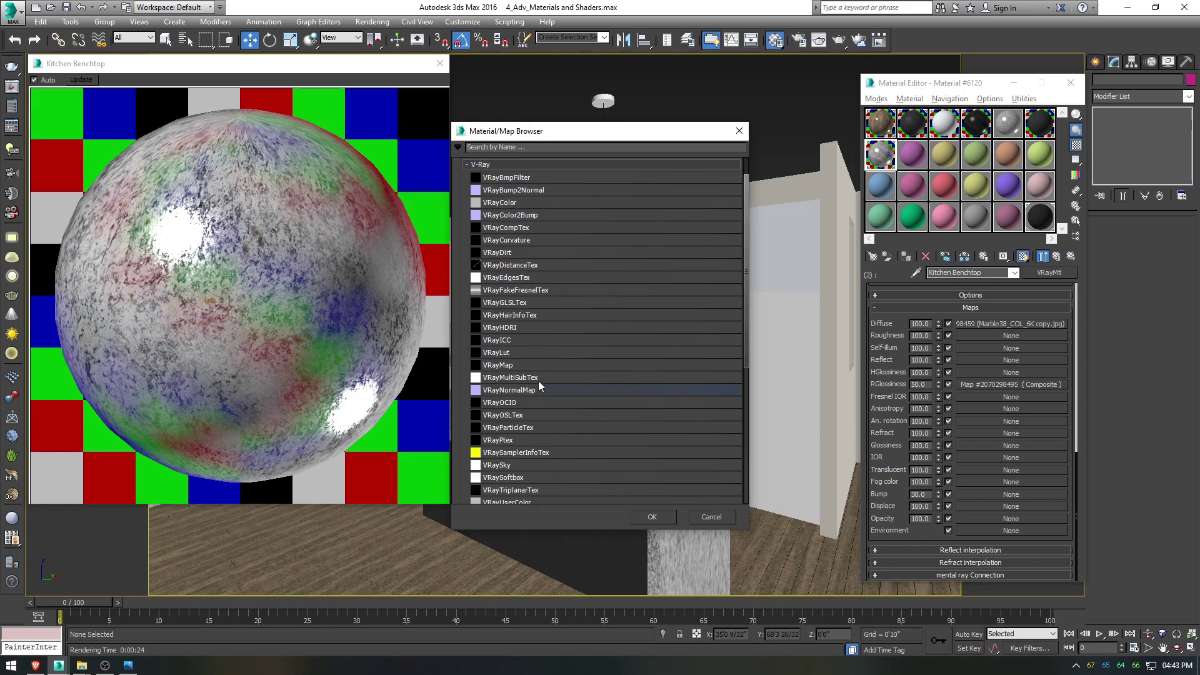
double_click(531, 389)
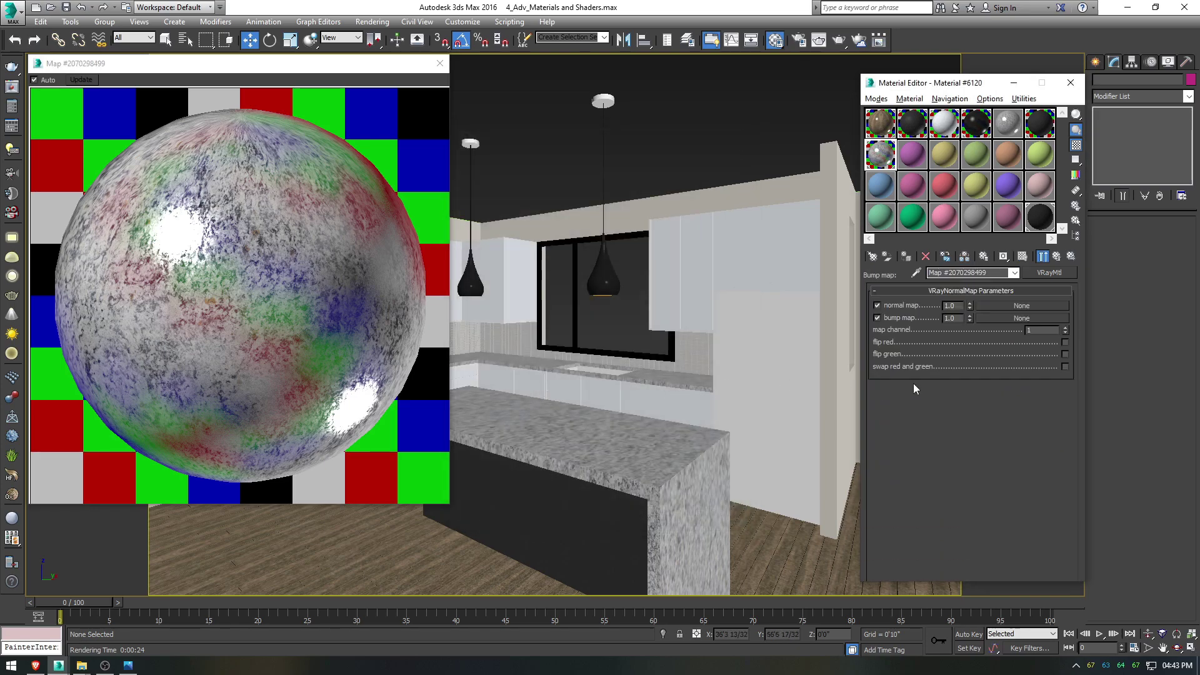
Step: Load Marble38_NRM_6K from the Marble 038 folder as the normal map bitmap with a gamma override of 1.0
click(1015, 305)
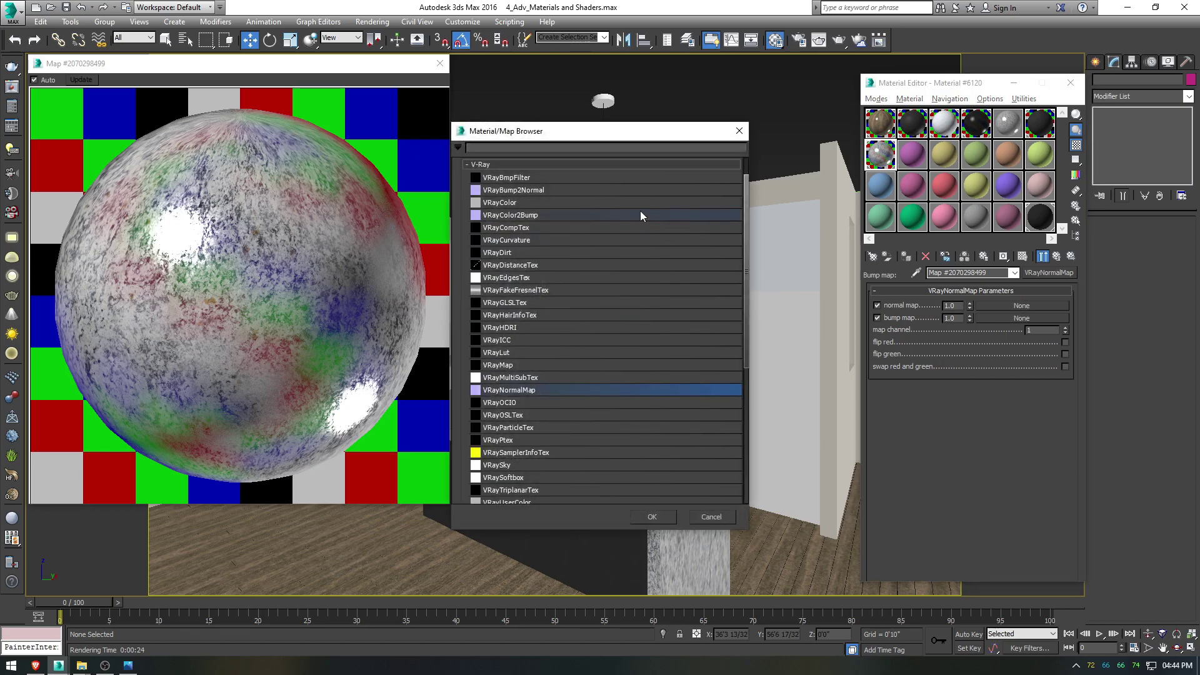
click(509, 177)
double_click(505, 194)
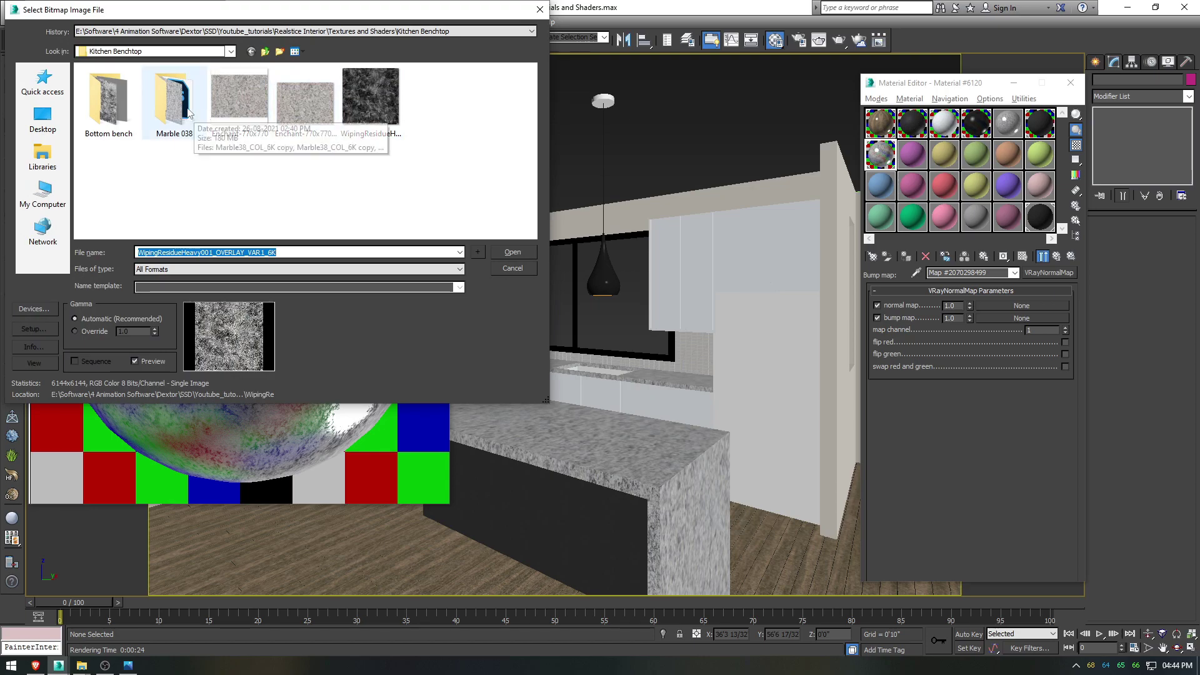
double_click(176, 107)
click(375, 119)
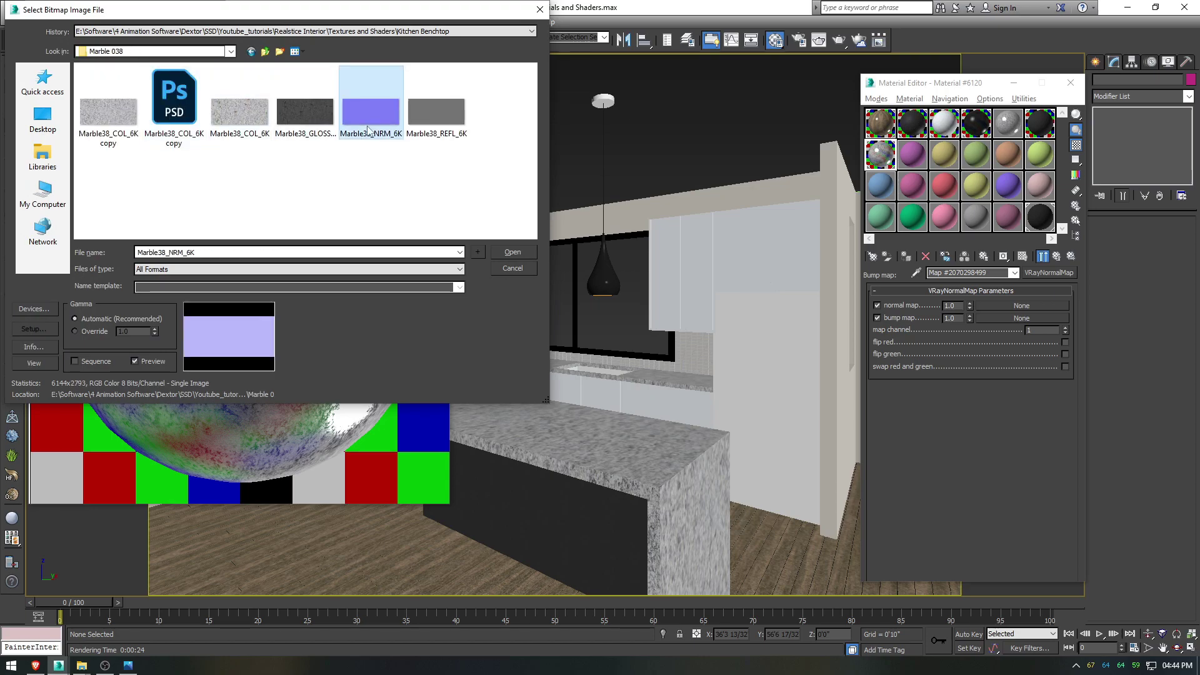
click(95, 330)
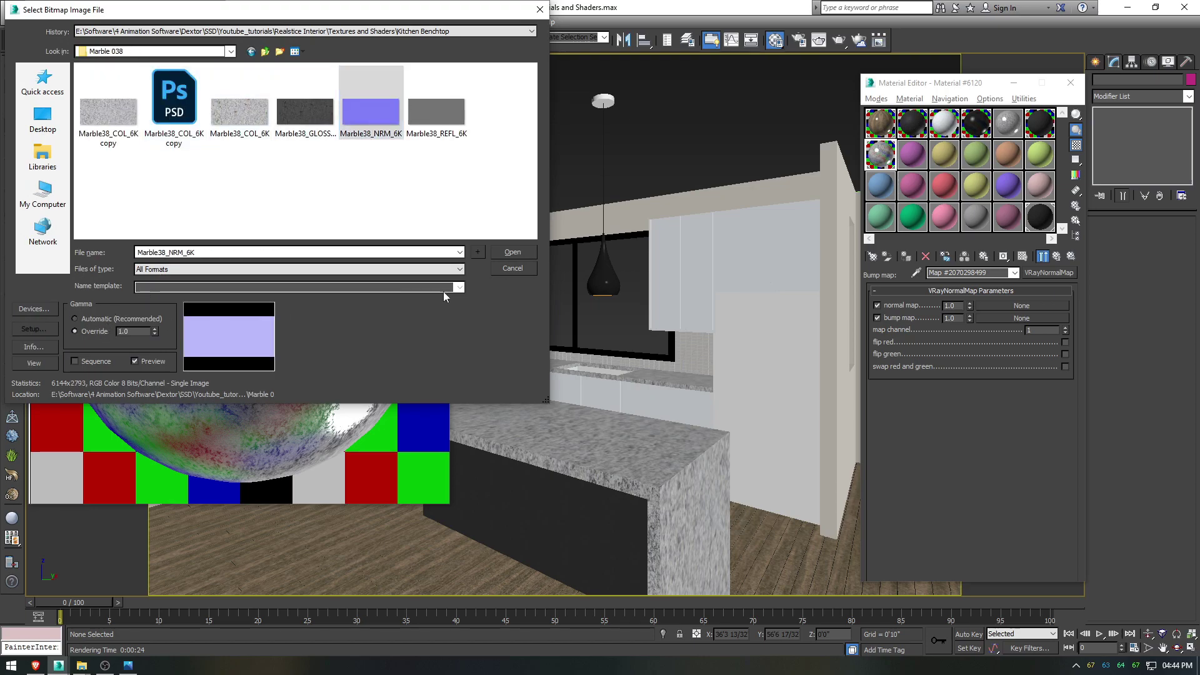
click(512, 253)
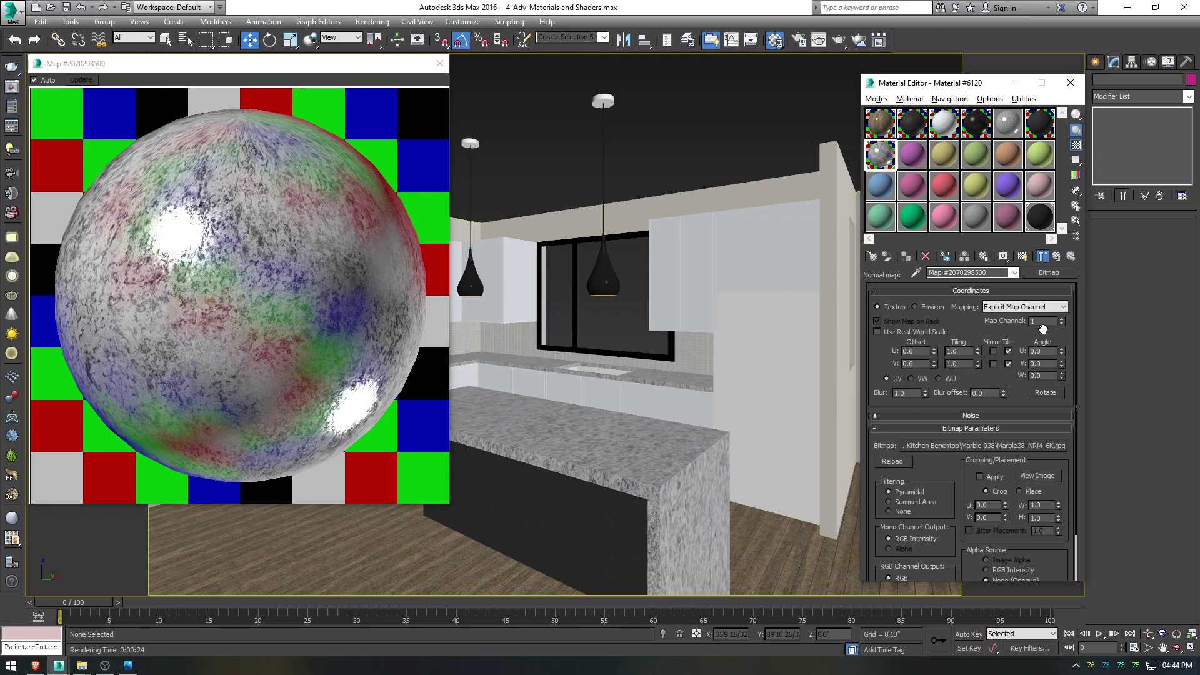
click(1056, 257)
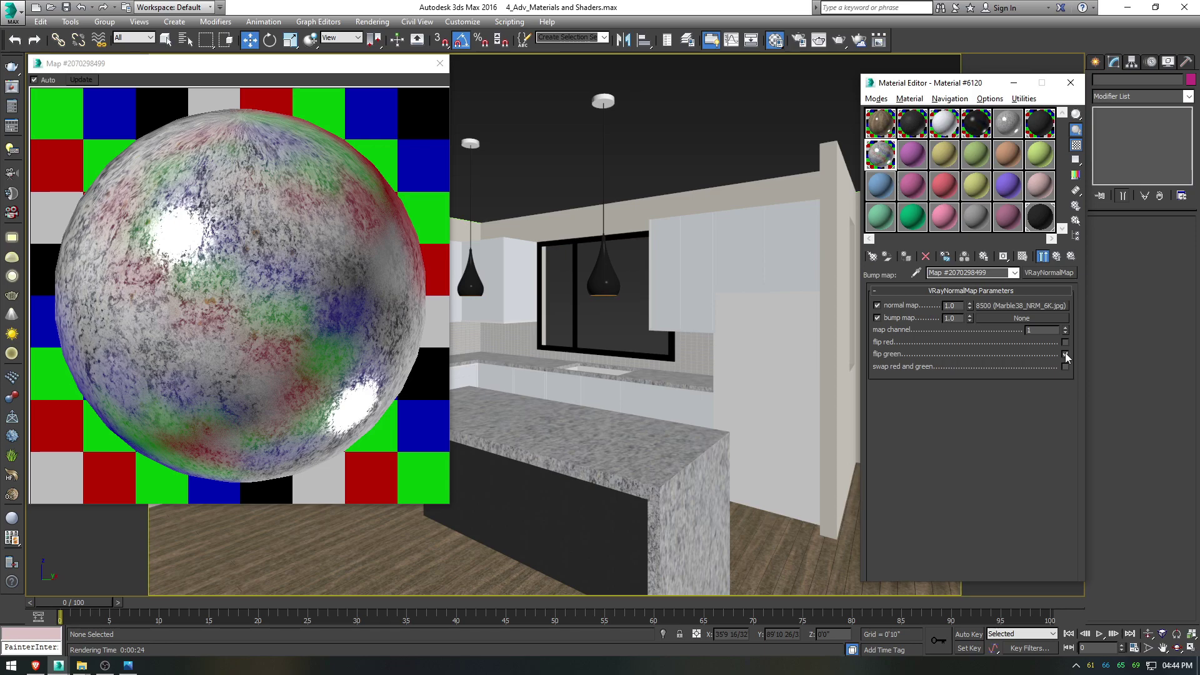
Step: Return to the Kitchen Benchtop material, closing its enlarged preview, and render the island benchtop region in the V-Ray frame buffer
click(1059, 257)
click(1059, 257)
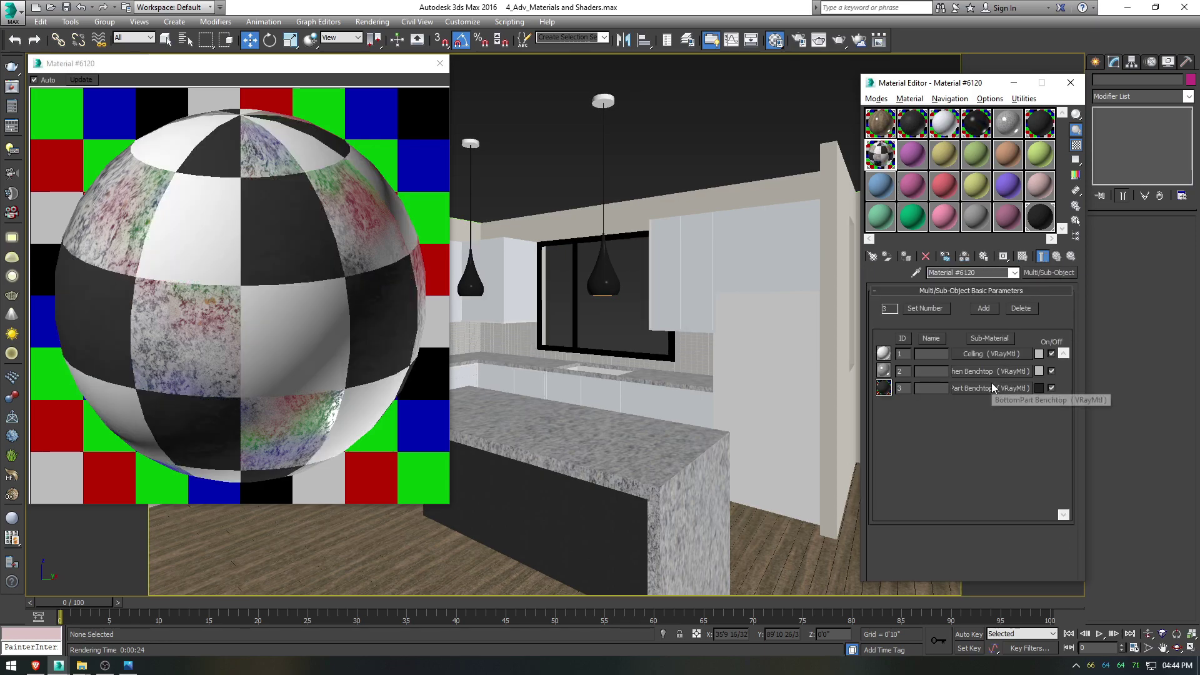
click(993, 375)
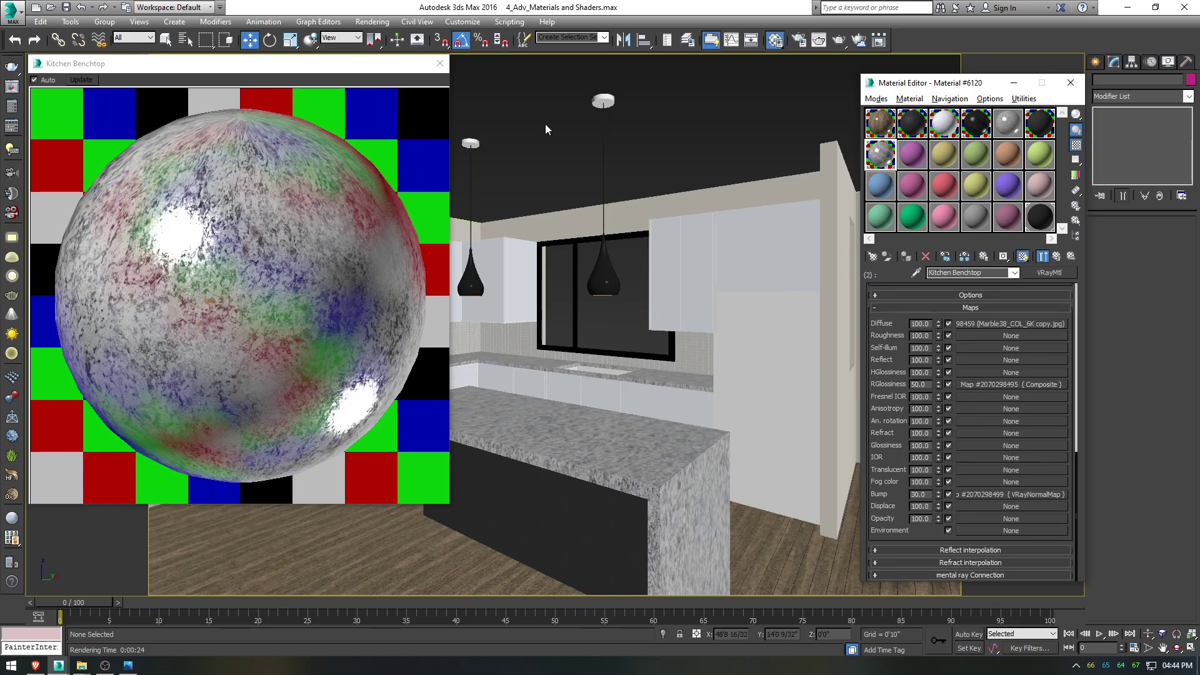
click(440, 63)
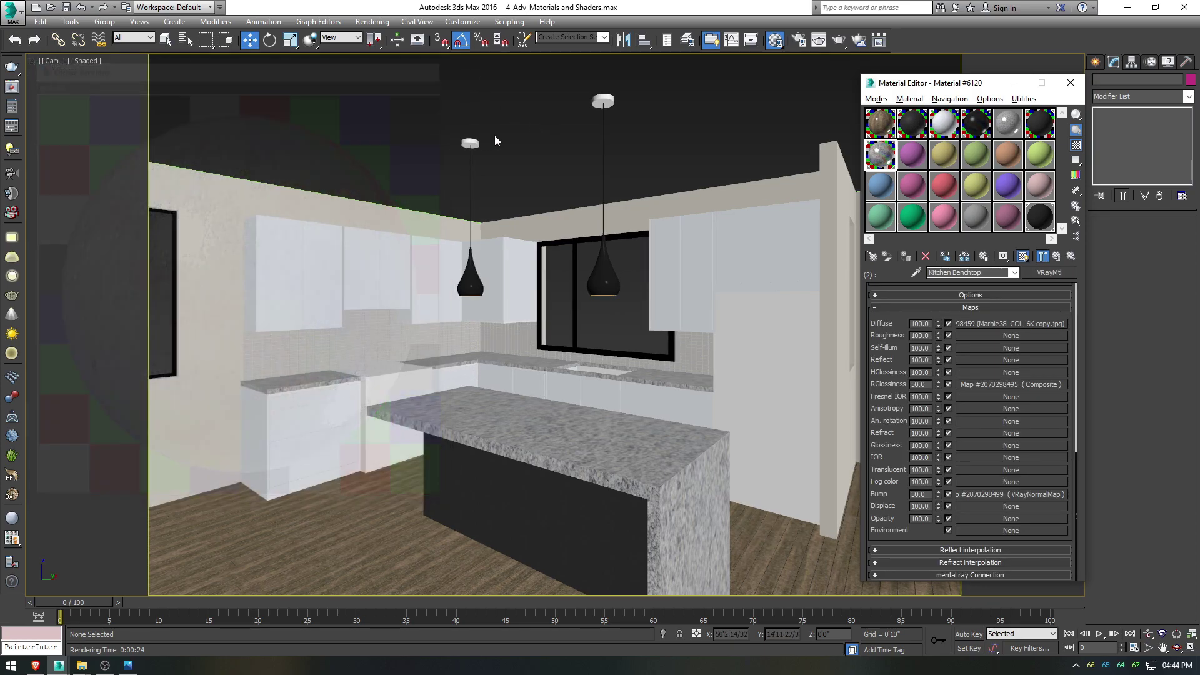
click(11, 87)
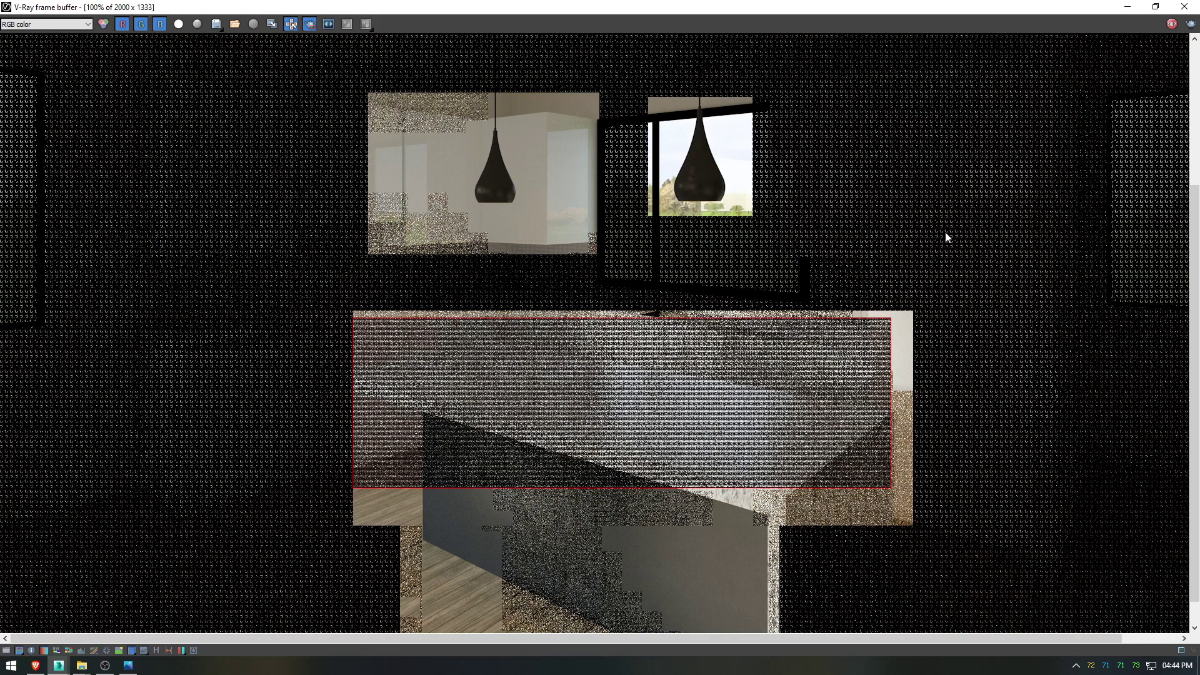
Step: Switch to Photos and examine the island benchtop's corner and edges in Kitchen Final HD.jpg up close
click(129, 665)
scroll(1025, 519, up, 5)
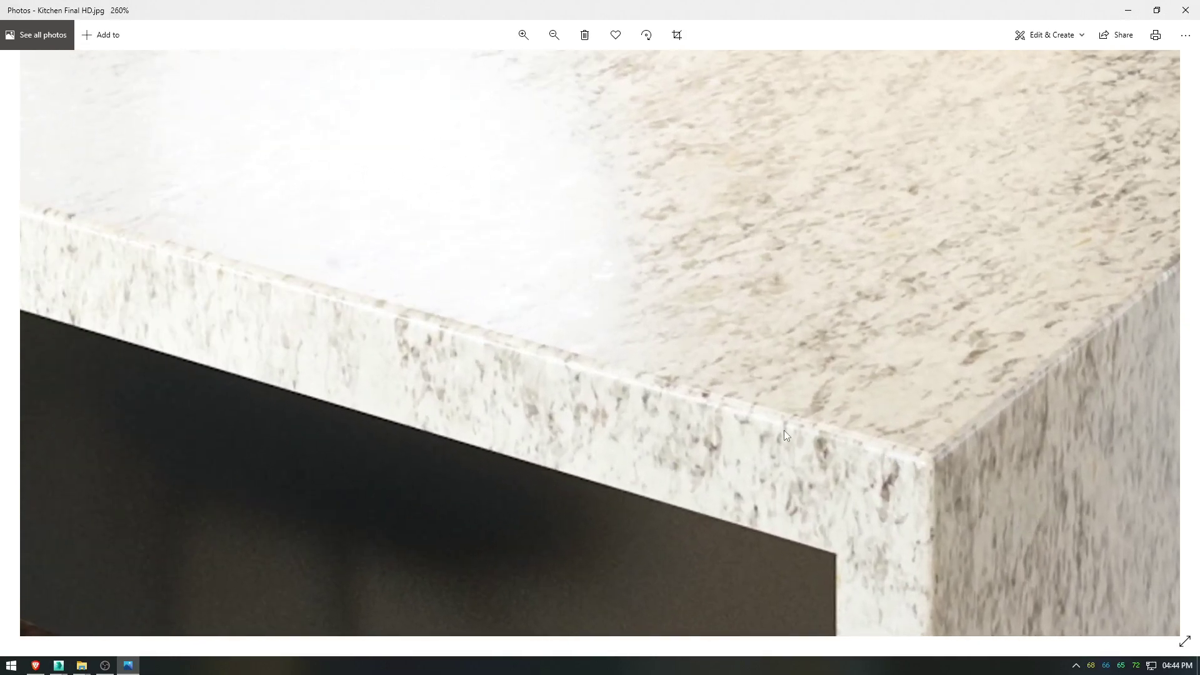
drag(689, 231, 359, 306)
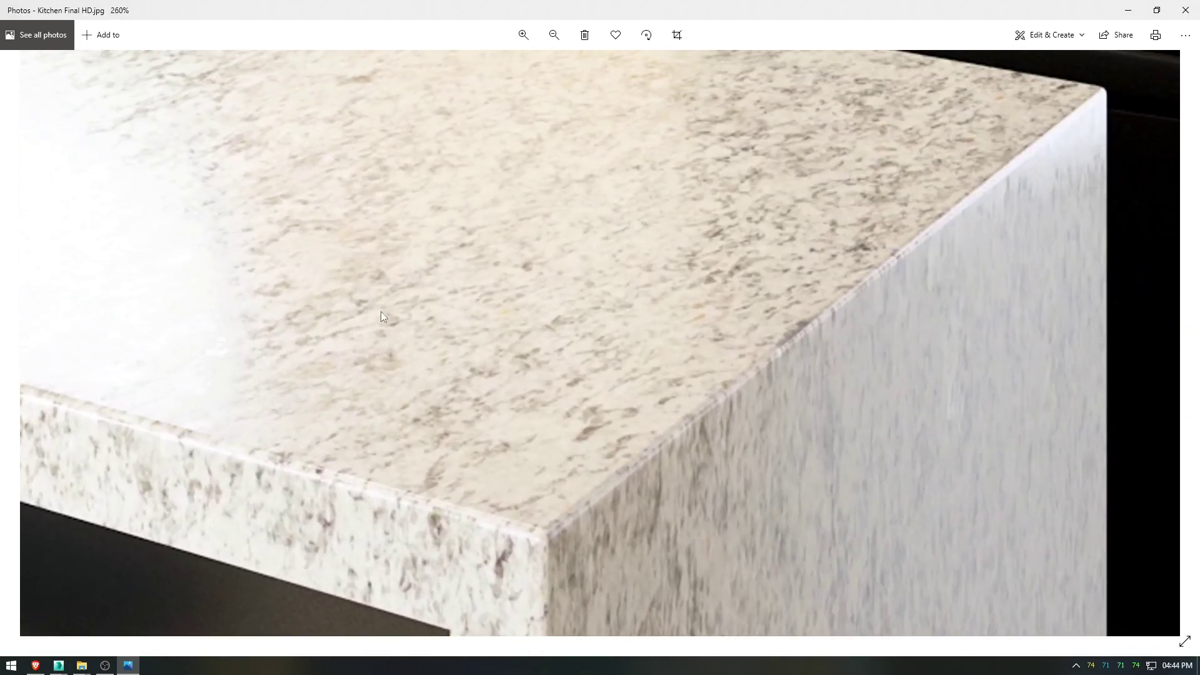
scroll(725, 450, down, 2)
drag(912, 504, 963, 197)
drag(438, 62, 945, 534)
drag(284, 340, 597, 419)
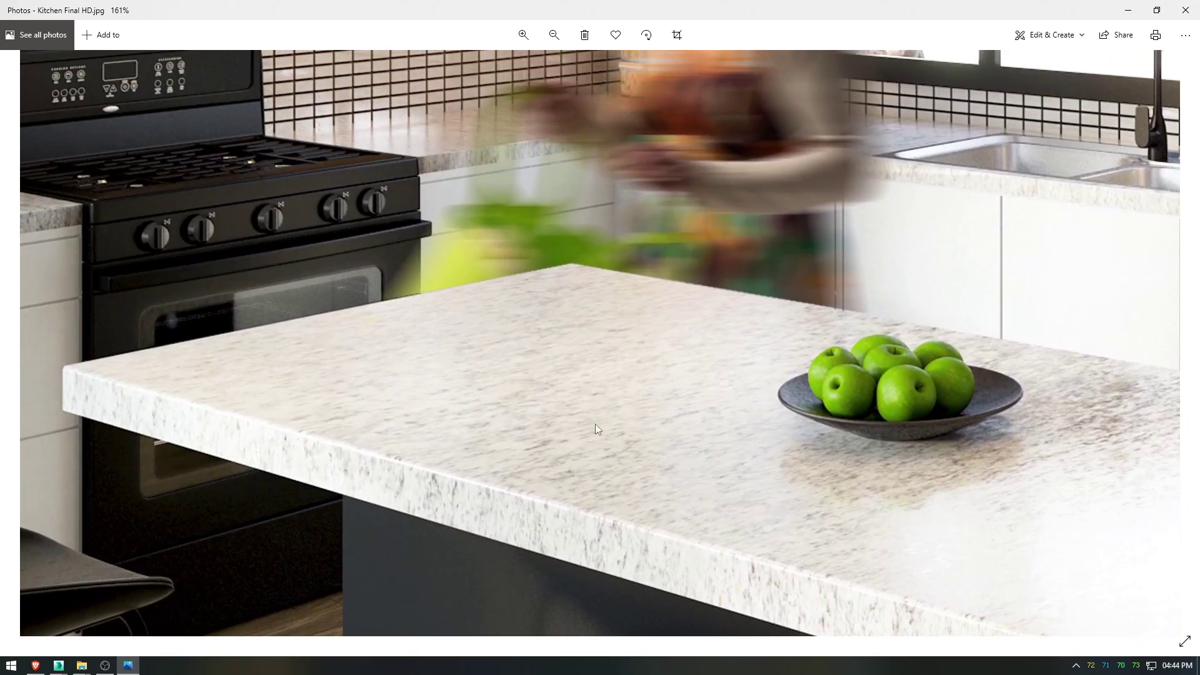
Step: Examine the smudged window reflections on the island top around the apple bowl in Kitchen Final HD.jpg
scroll(594, 437, up, 4)
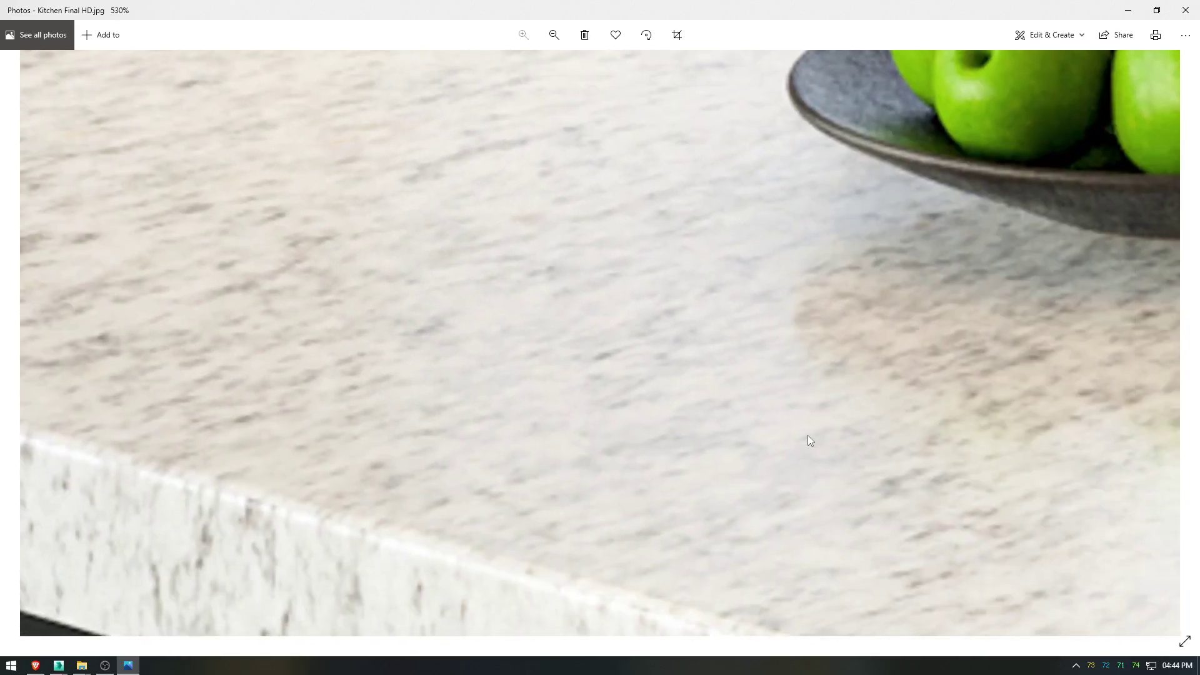
drag(808, 435, 437, 315)
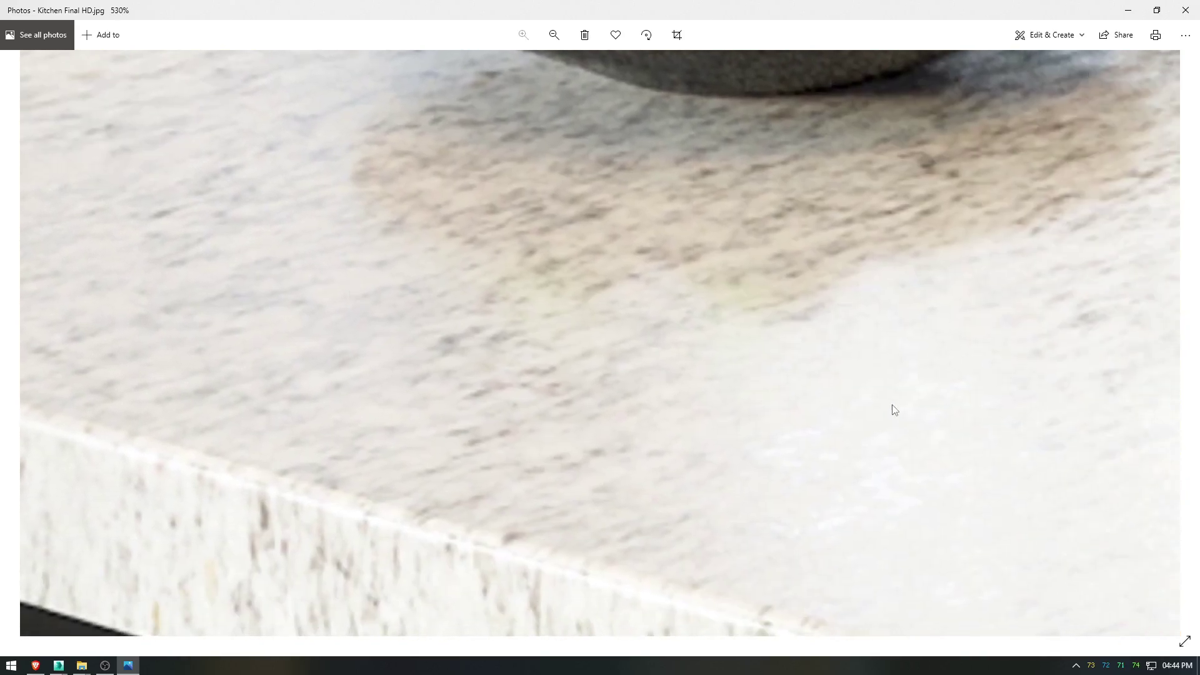
drag(891, 410, 248, 391)
drag(357, 408, 369, 389)
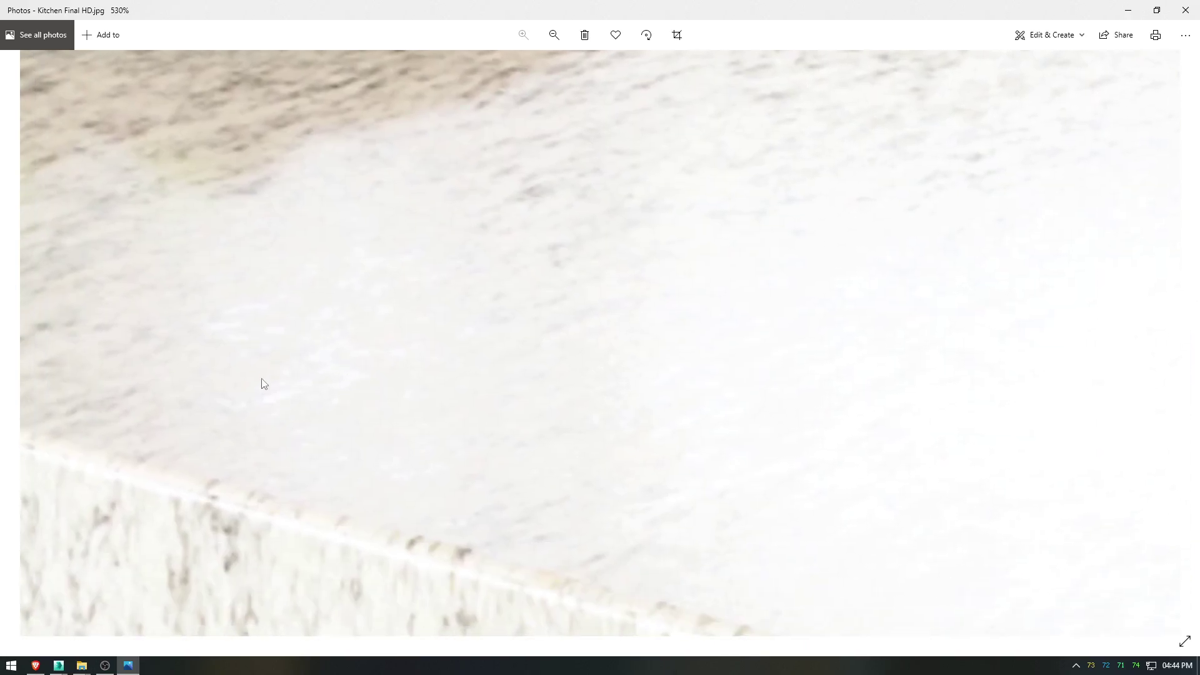
scroll(338, 393, down, 2)
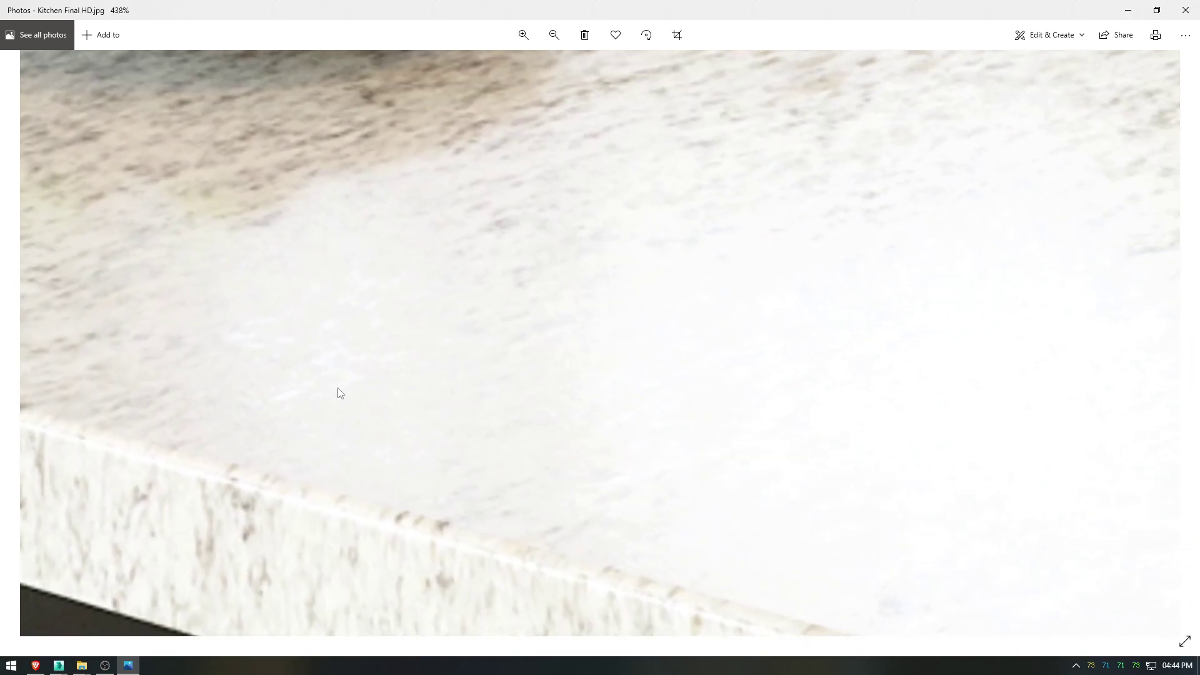
scroll(317, 370, down, 2)
scroll(445, 406, down, 2)
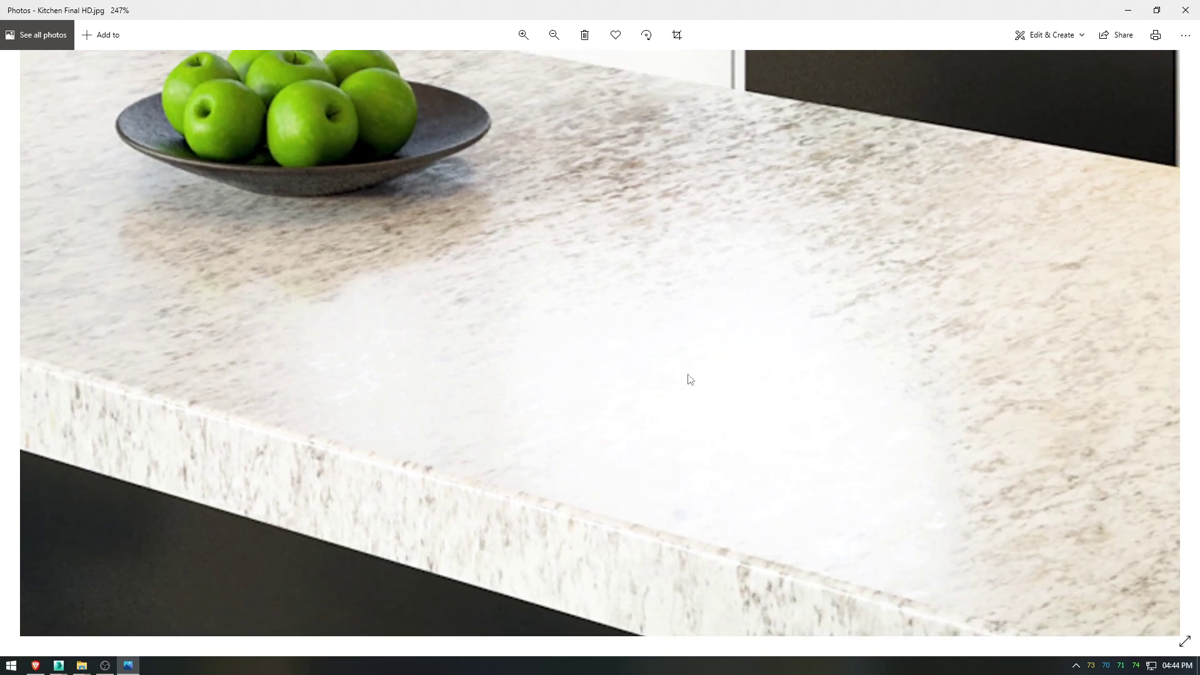
scroll(490, 294, down, 1)
drag(489, 294, 805, 308)
scroll(804, 309, down, 7)
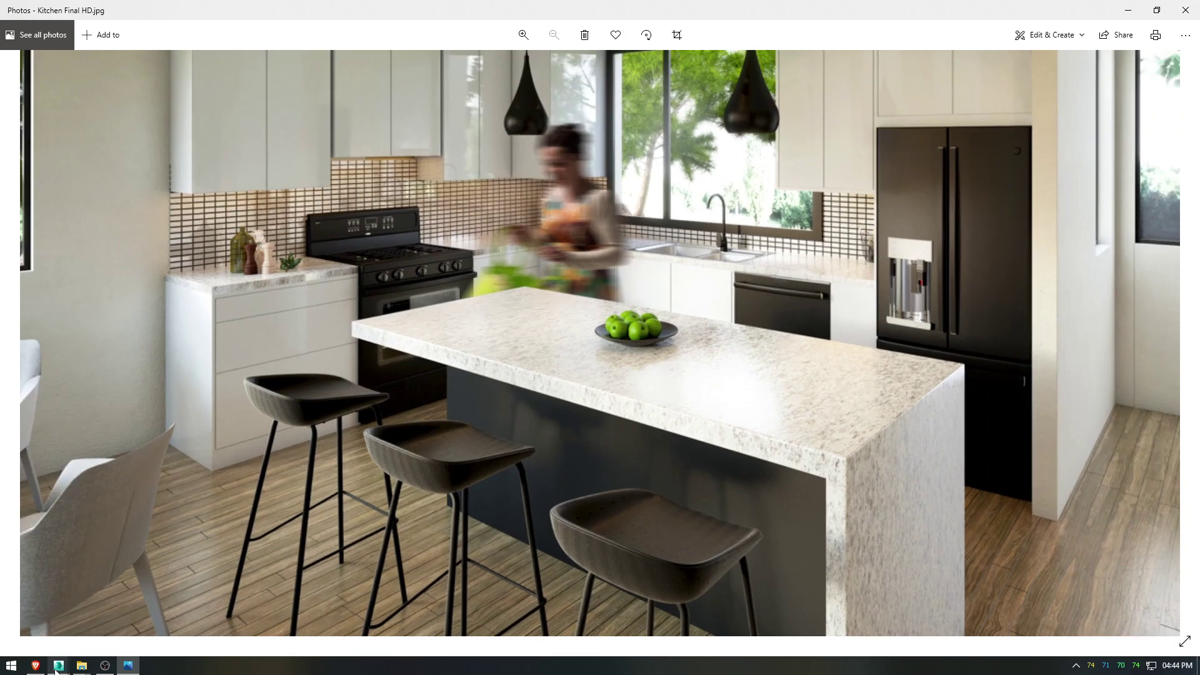
Step: Switch back to the V-Ray frame buffer and inspect the island benchtop's reflections in the region render
mouse_move(59, 665)
click(334, 618)
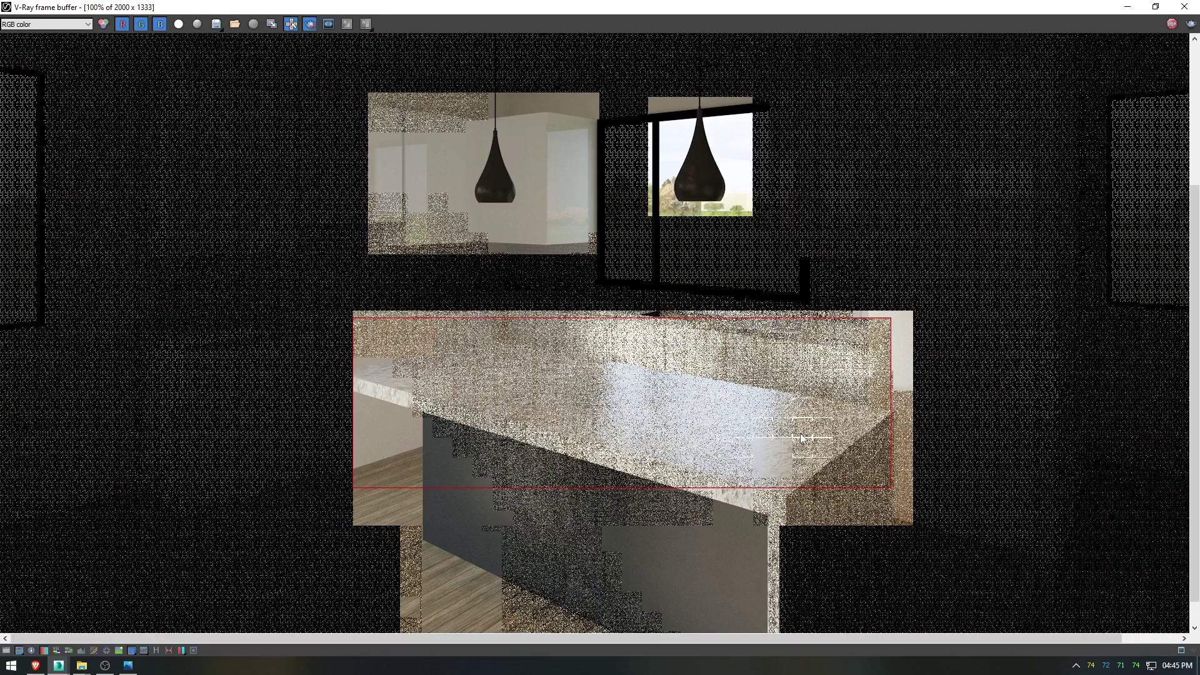
scroll(792, 483, up, 1)
middle_drag(795, 477, 703, 447)
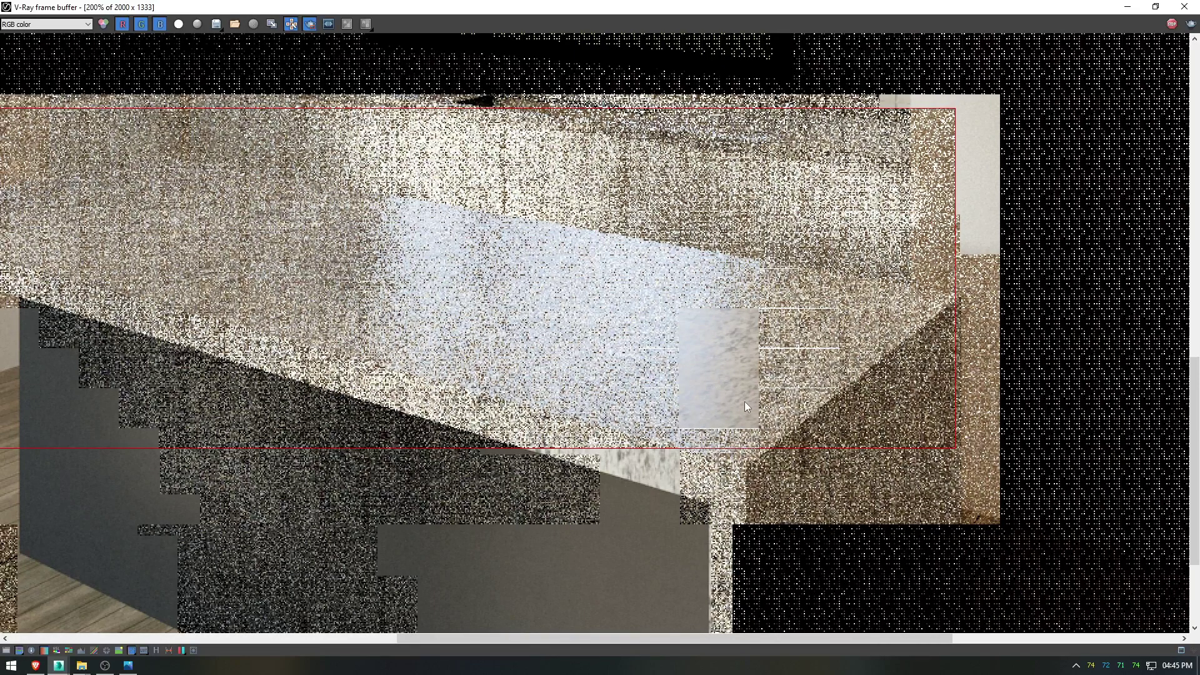
scroll(724, 397, down, 1)
middle_drag(724, 456, 770, 265)
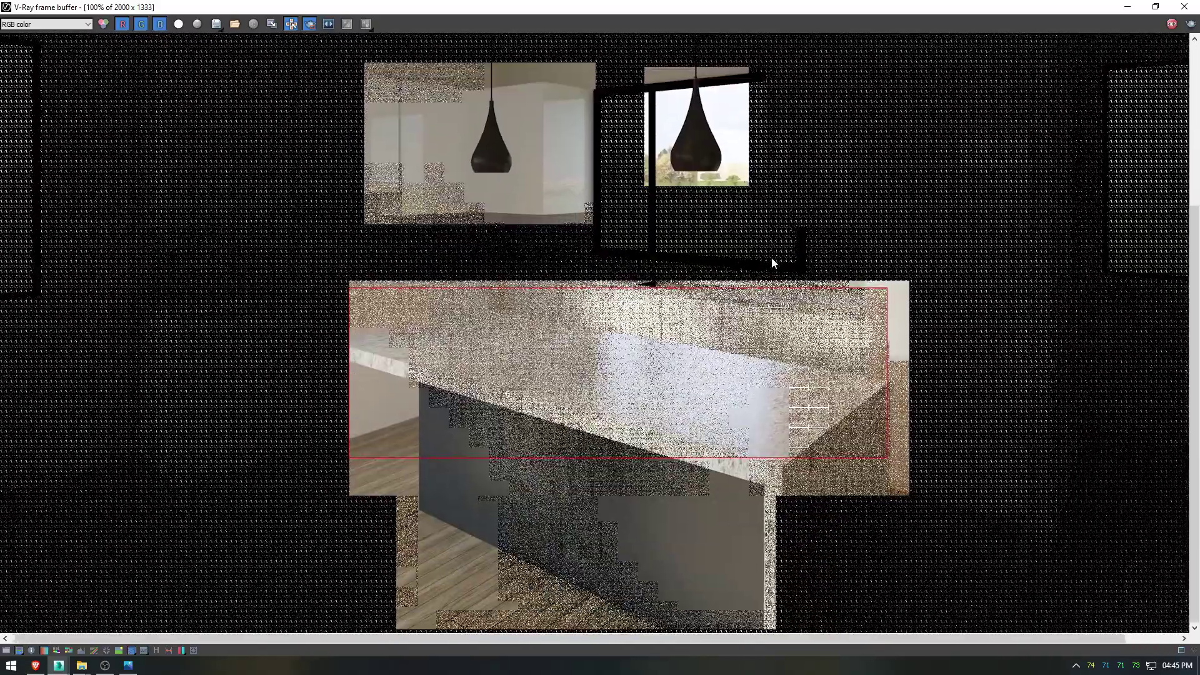
middle_drag(725, 444, 536, 445)
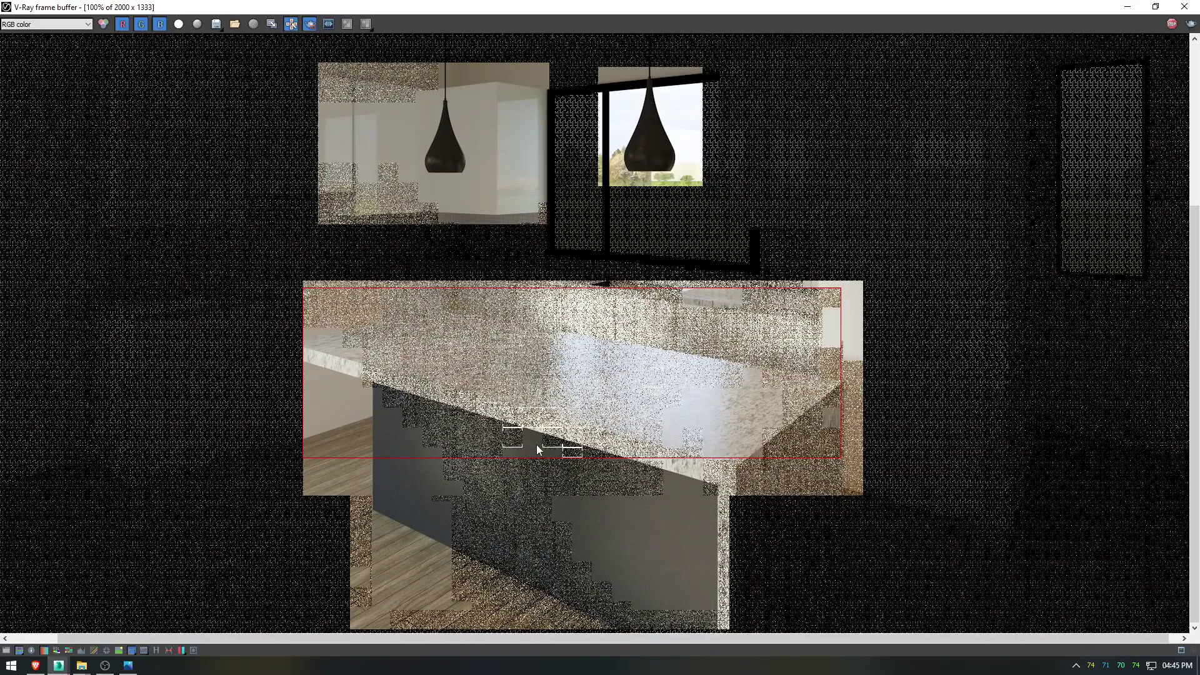
Step: Browse the folders in File Explorer and open a file from there
click(81, 666)
click(88, 616)
click(391, 281)
double_click(657, 509)
double_click(1035, 199)
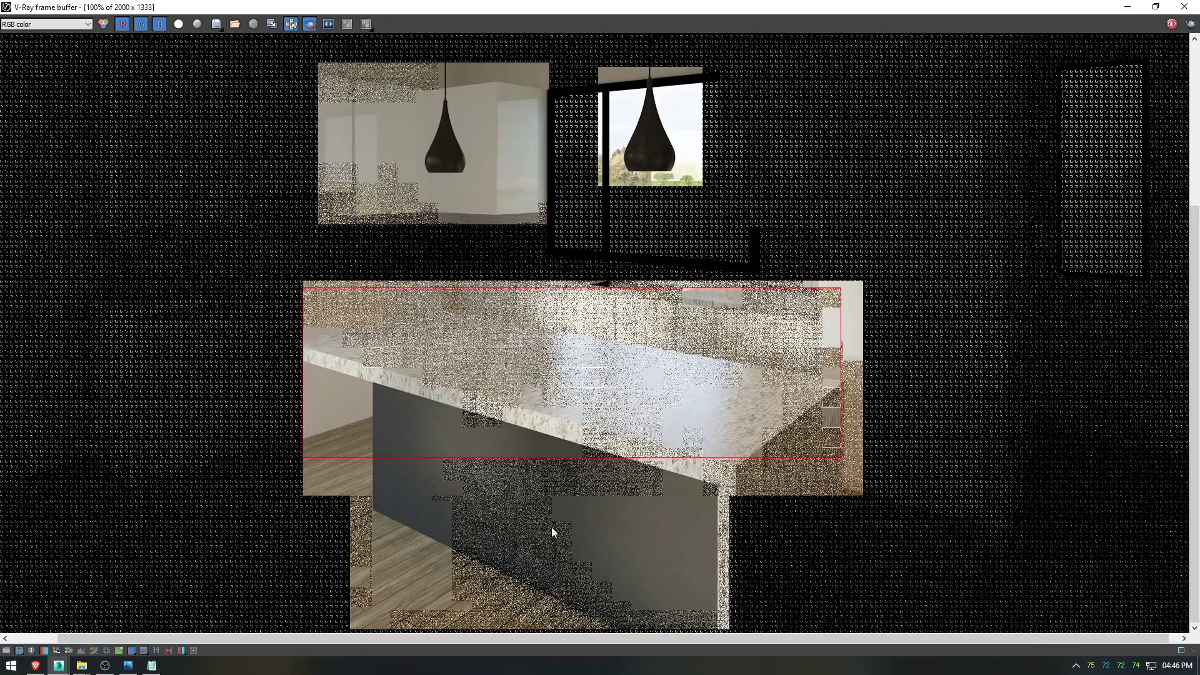
Step: Inspect the rendered marble benchtop up close in the frame buffer and bring up Kitchen Final HD.jpg for comparison
scroll(551, 527, up, 3)
scroll(794, 407, down, 2)
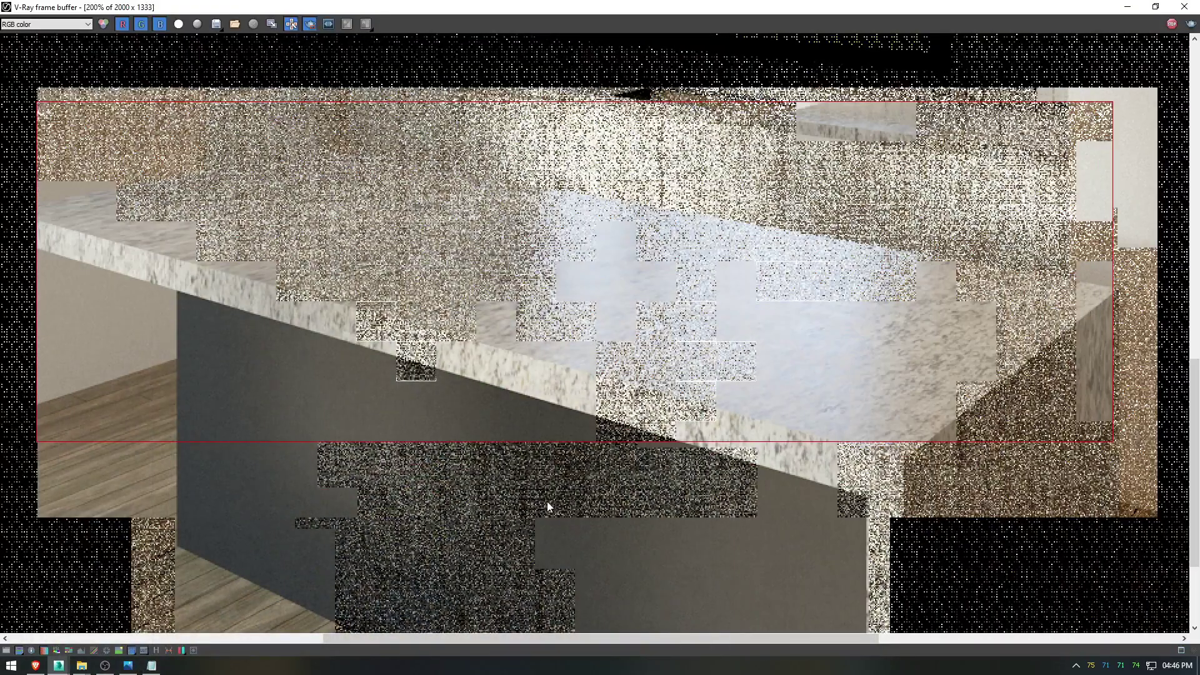
scroll(840, 357, down, 1)
middle_drag(741, 436, 701, 200)
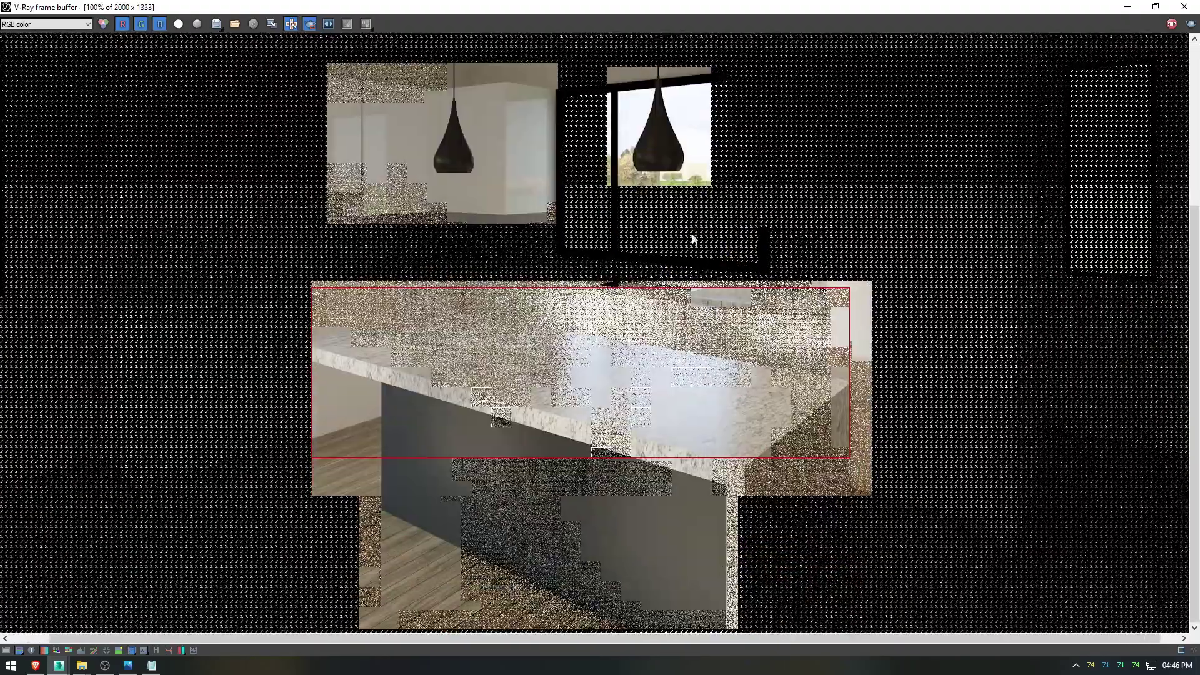
click(130, 666)
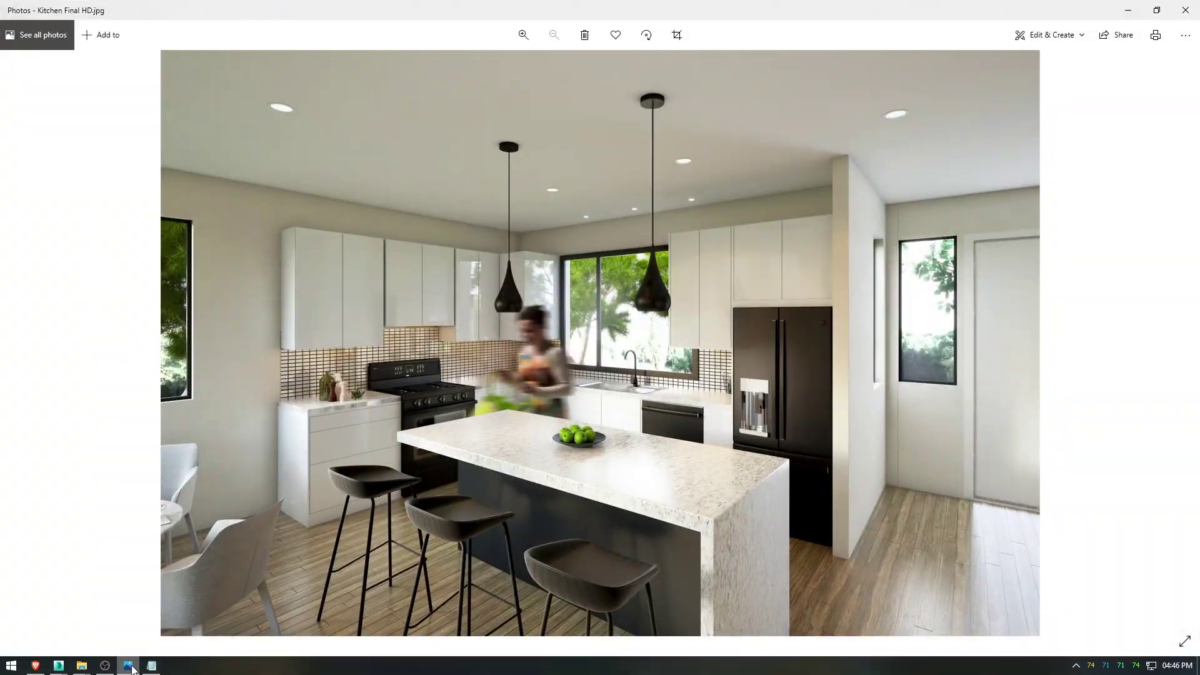
Step: Compare the island benchtop's reflections in the region render with those in Kitchen Final HD.jpg
click(131, 666)
click(132, 666)
click(130, 666)
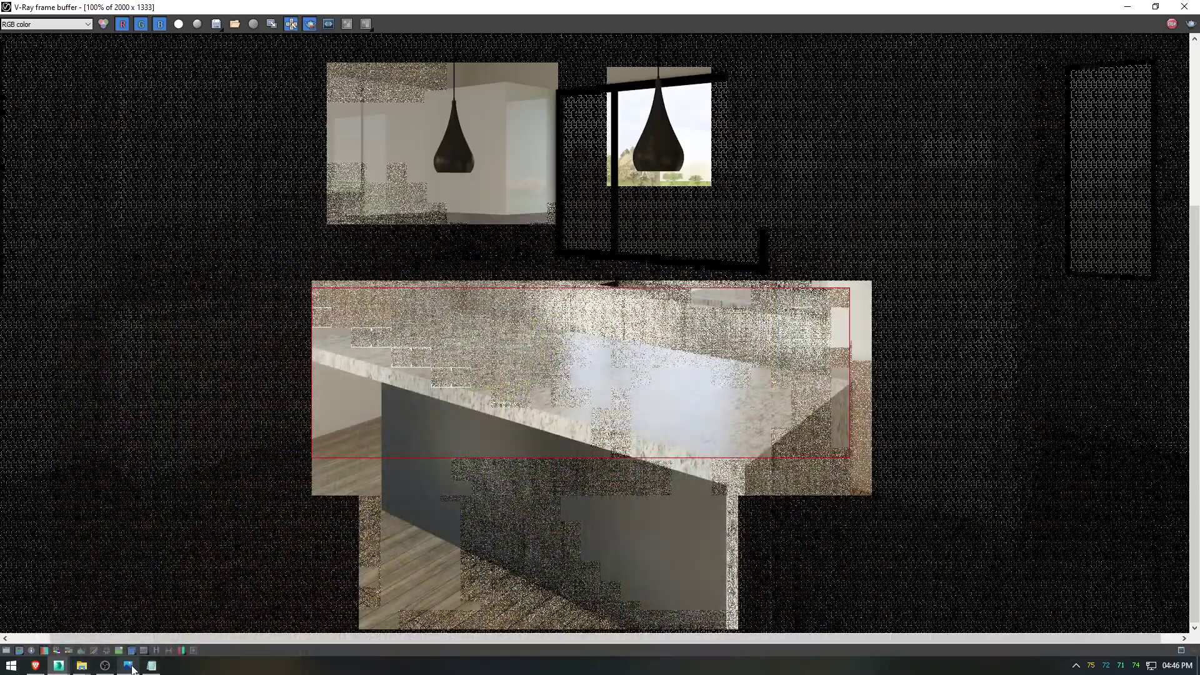
click(129, 666)
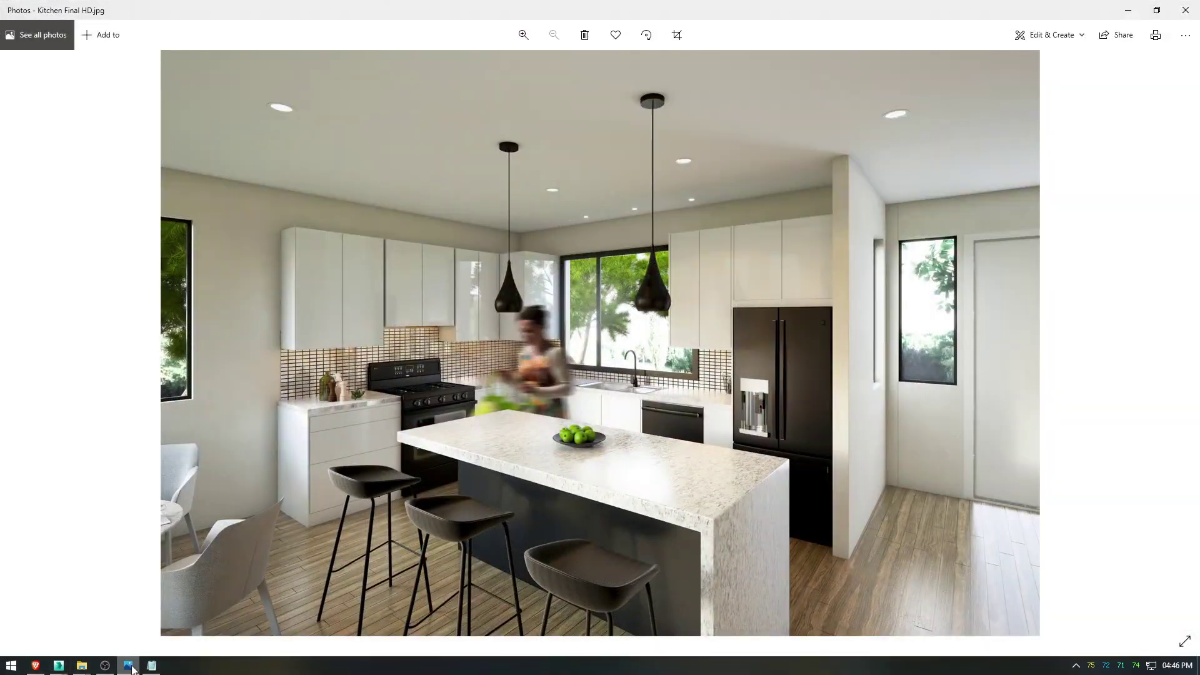
click(131, 666)
click(130, 667)
click(131, 666)
click(131, 666)
click(131, 666)
click(131, 666)
click(131, 666)
click(130, 667)
click(130, 667)
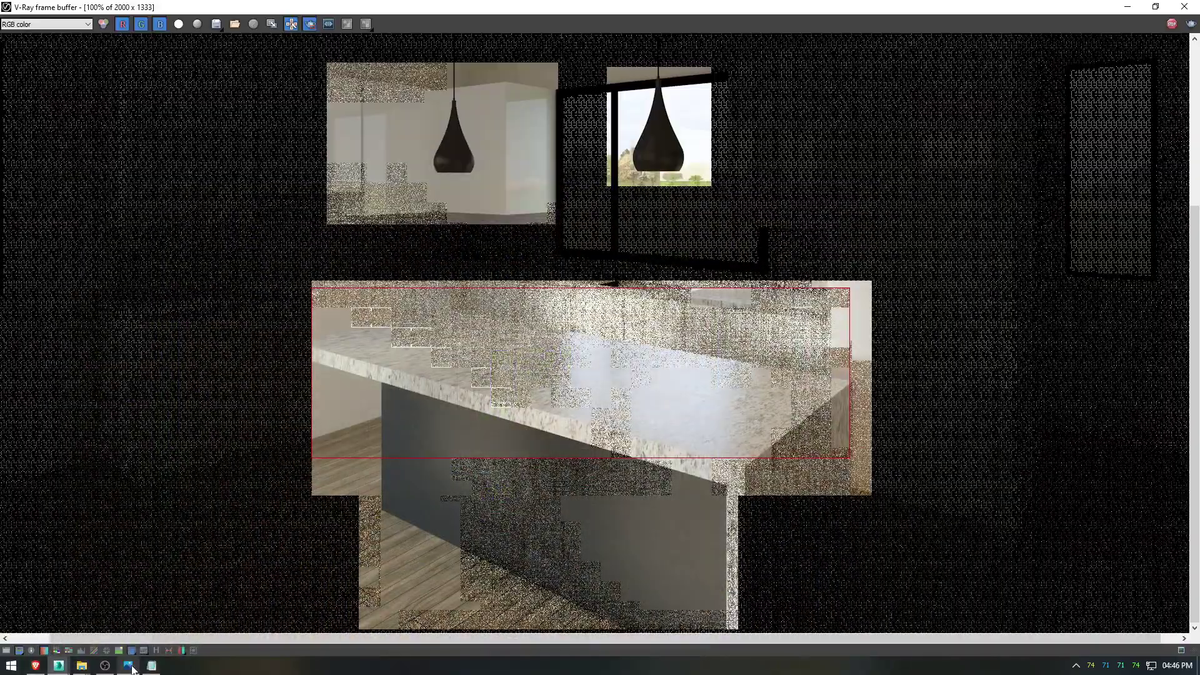
Step: Stop the region render and select the kitchen island's marble benchtop in the camera view
mouse_move(820, 160)
middle_down()
mouse_move(807, 219)
mouse_move(827, 159)
middle_up()
click(1171, 24)
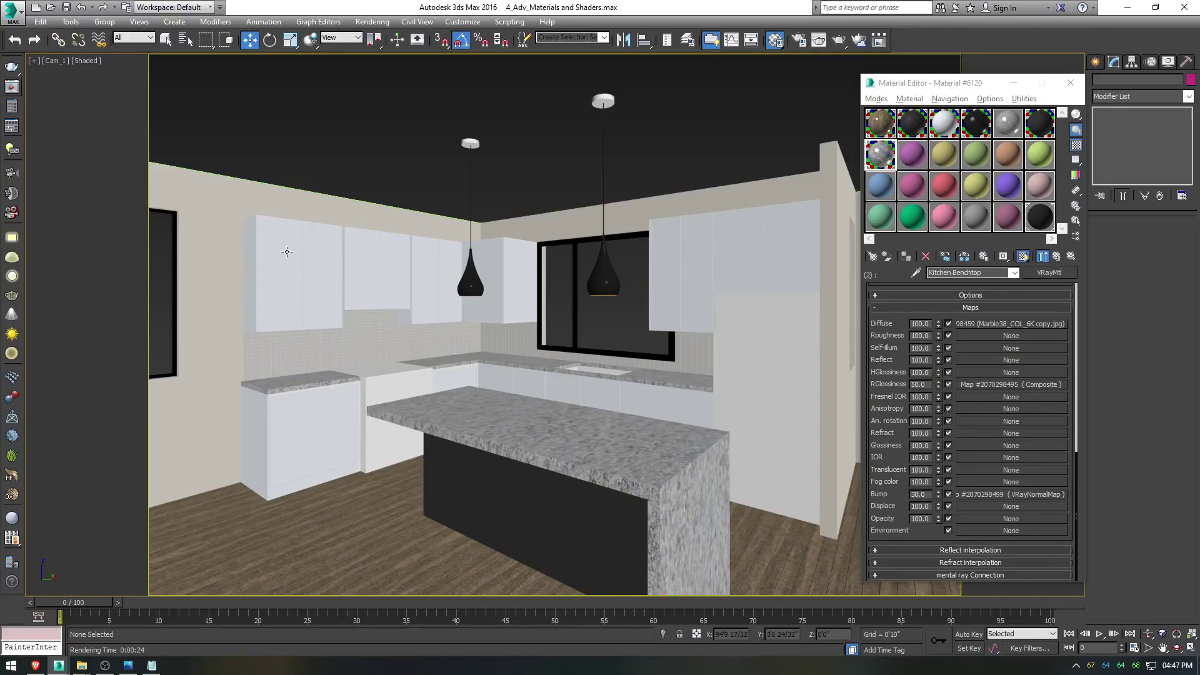
click(278, 242)
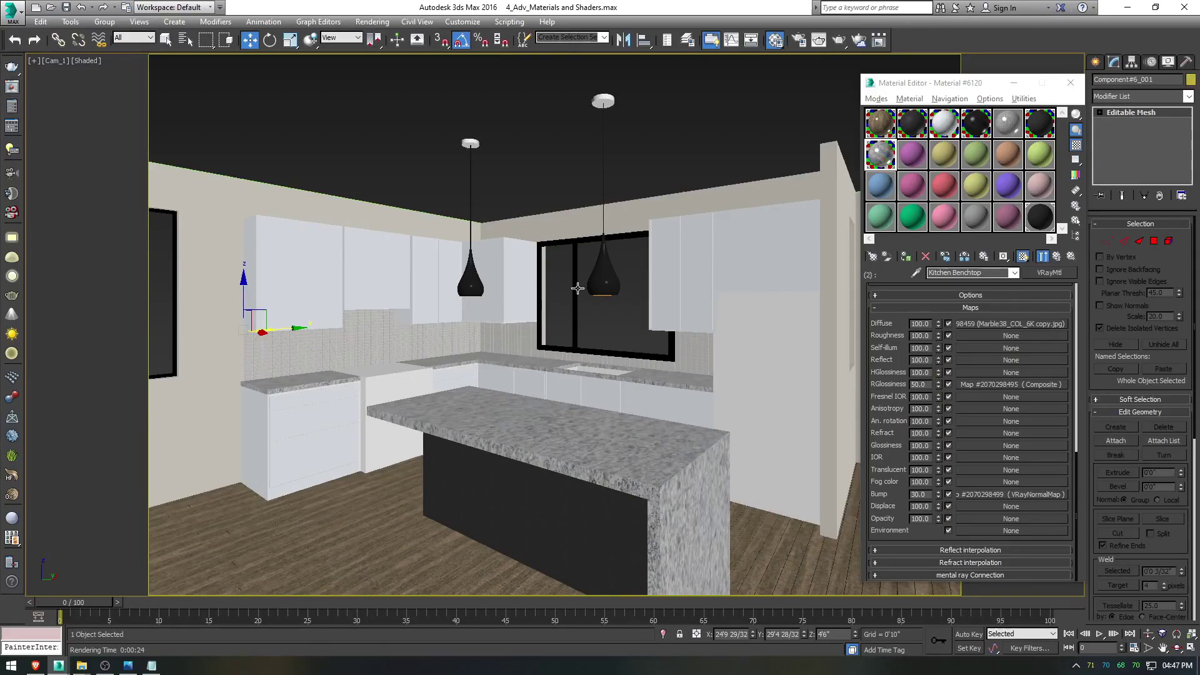
click(471, 284)
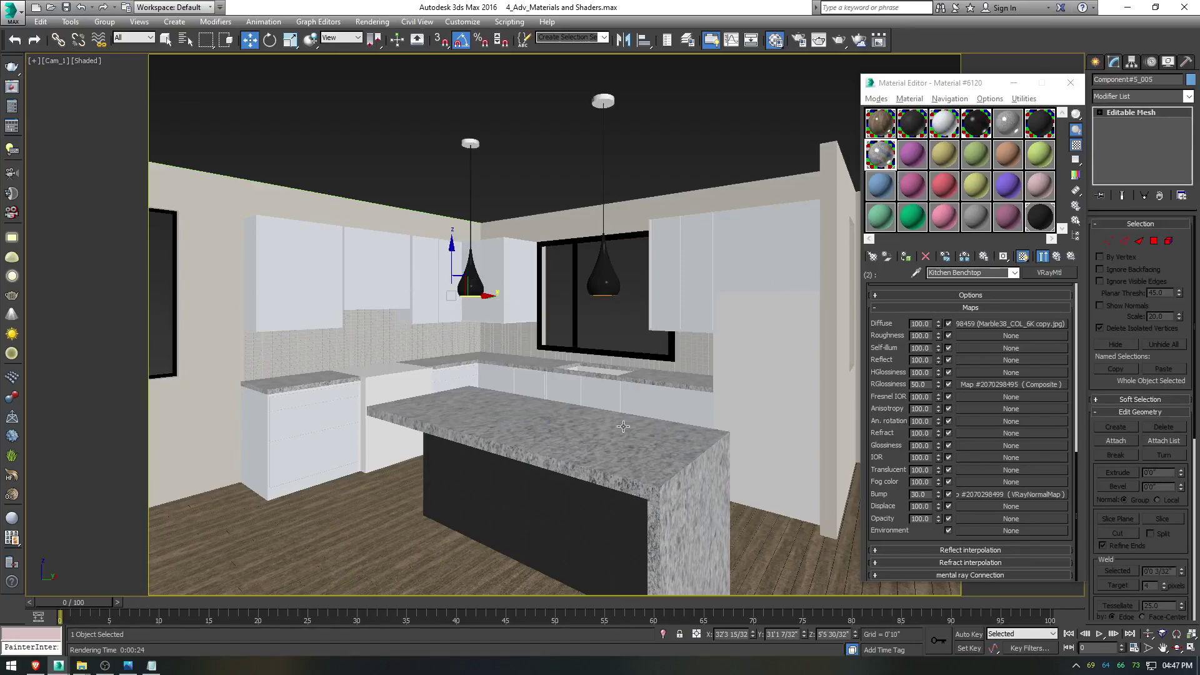
click(625, 449)
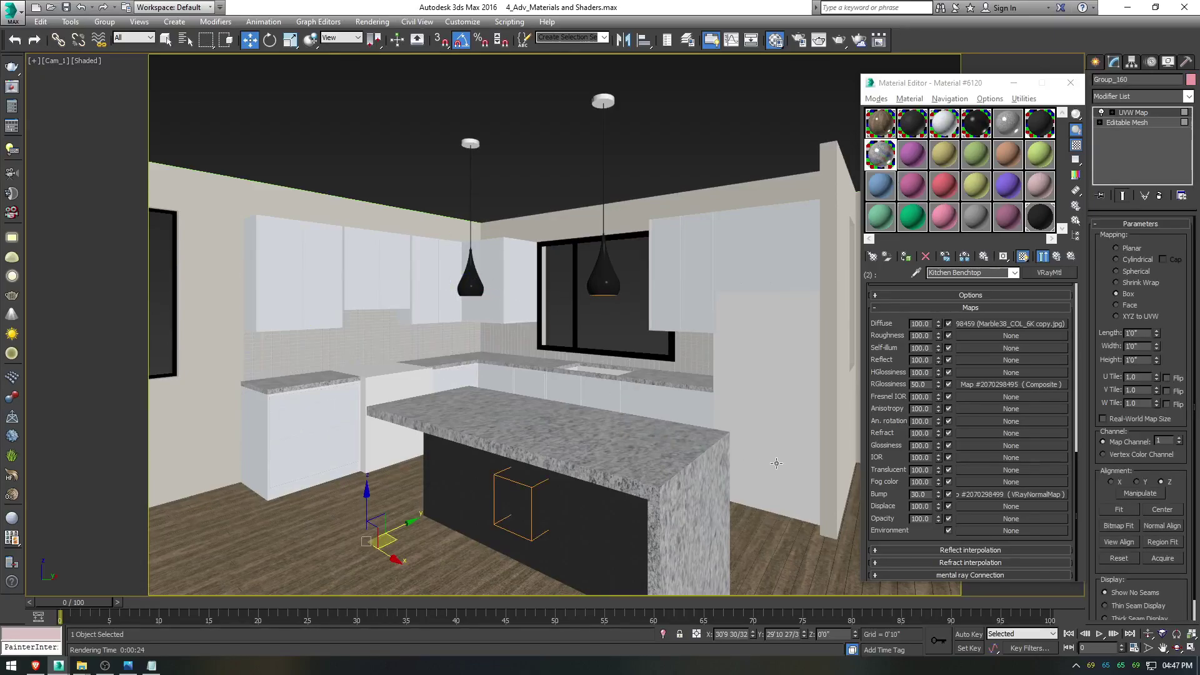
Step: Add a Bitmap to the bump map slot of the benchtop's VRayNormalMap and browse to the Kitchen Benchtop folder
click(1015, 494)
click(1001, 320)
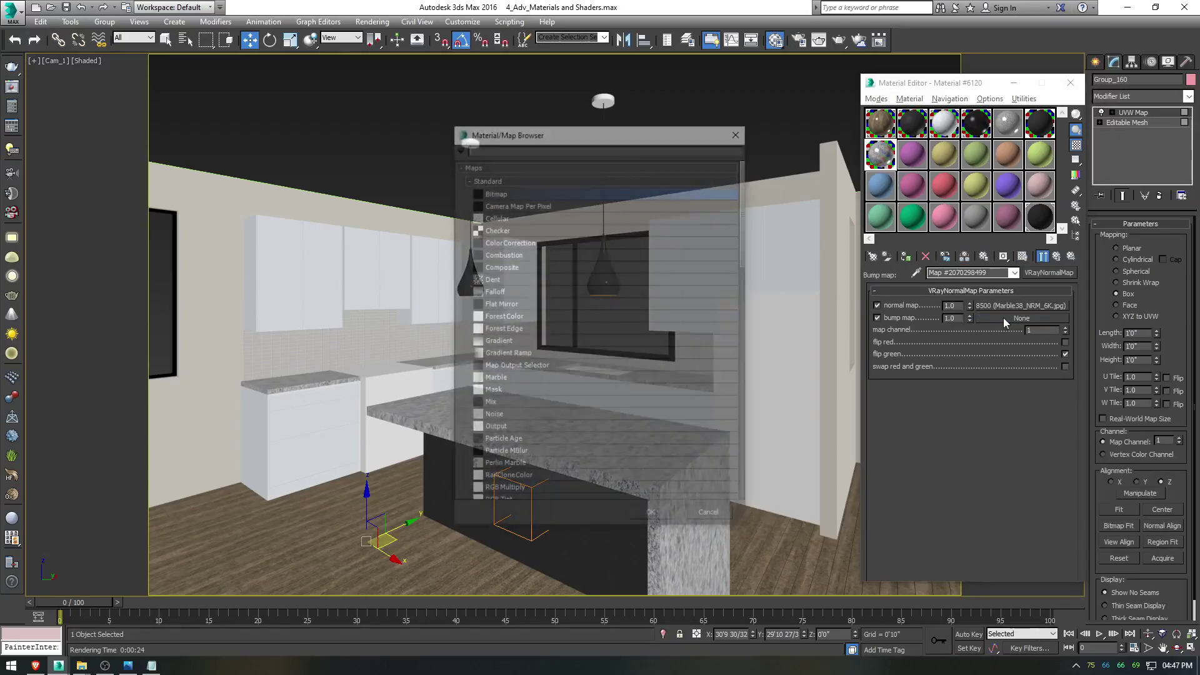
double_click(507, 187)
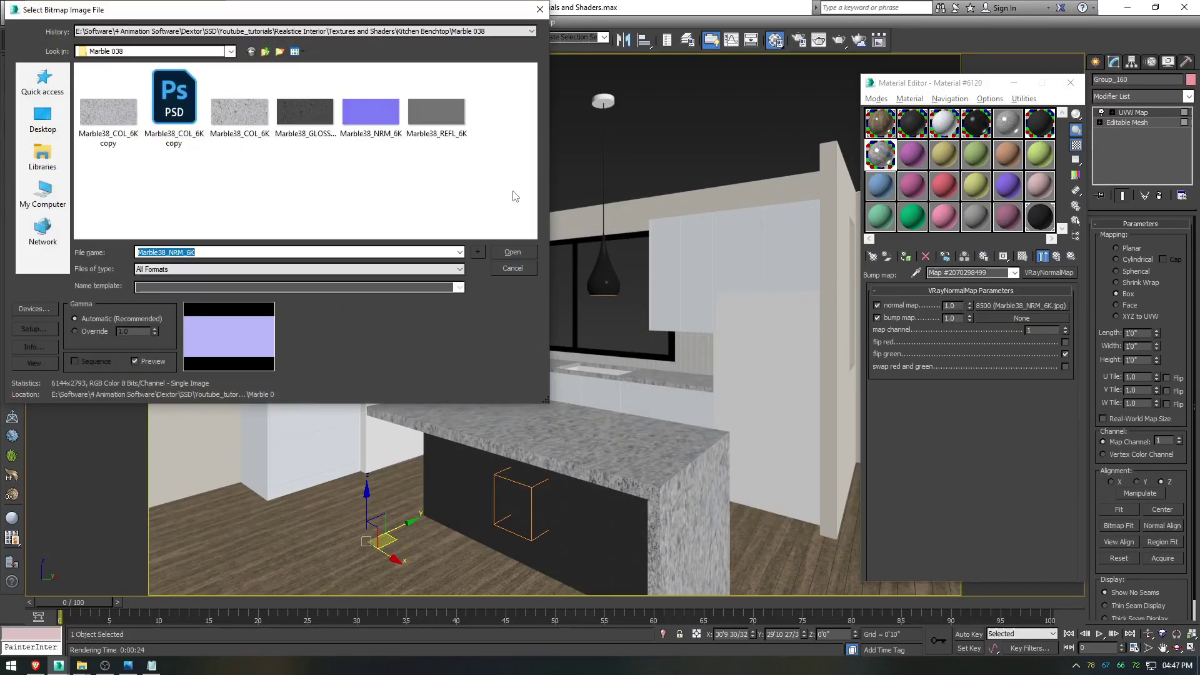
double_click(265, 53)
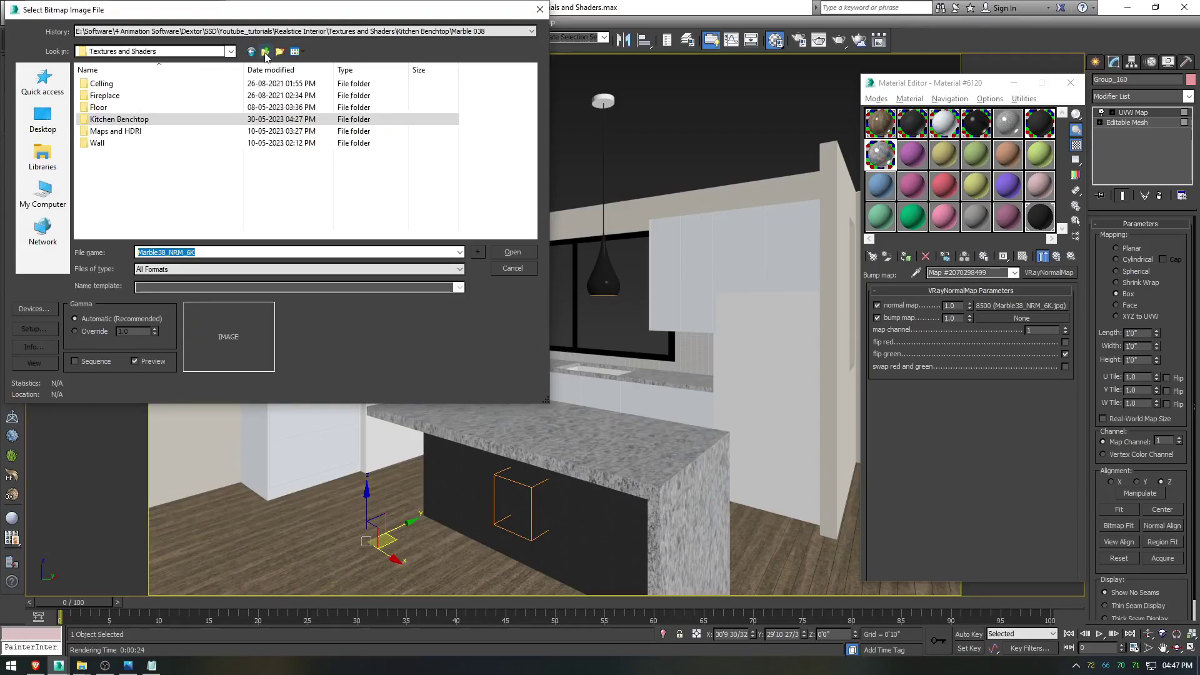
click(251, 52)
Step: View the WipingResidueHeavy001_OVERLAY_VAR1_6K image at full size and load it as the bump bitmap
right_click(397, 114)
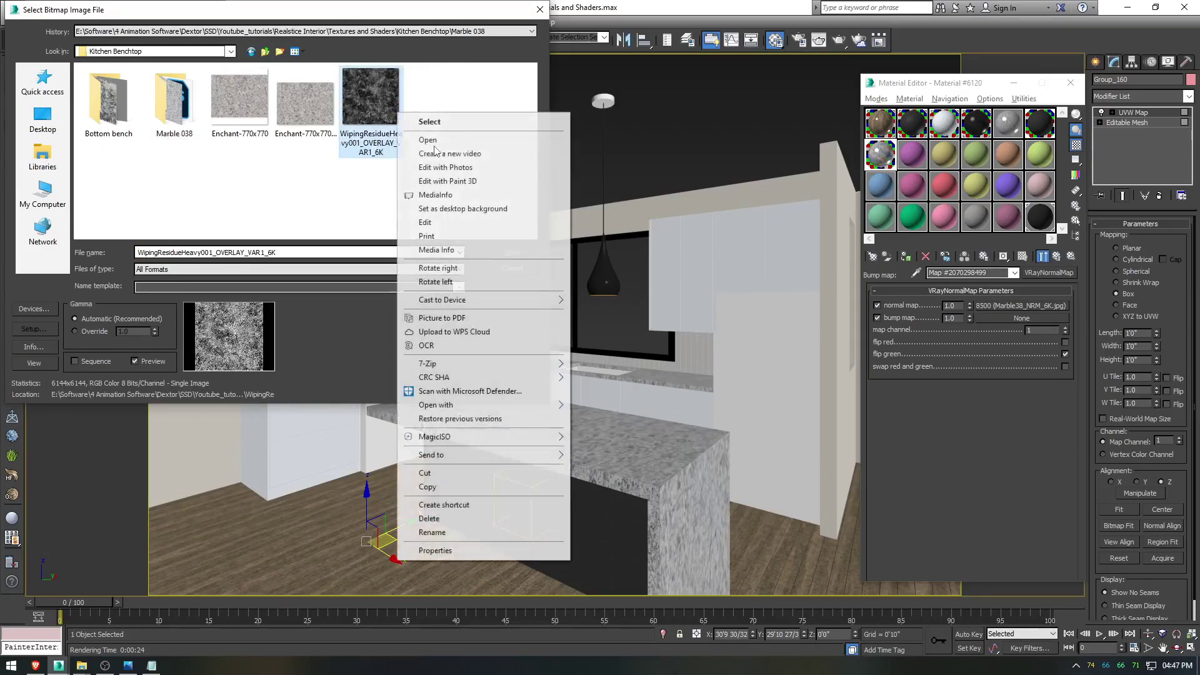
click(425, 139)
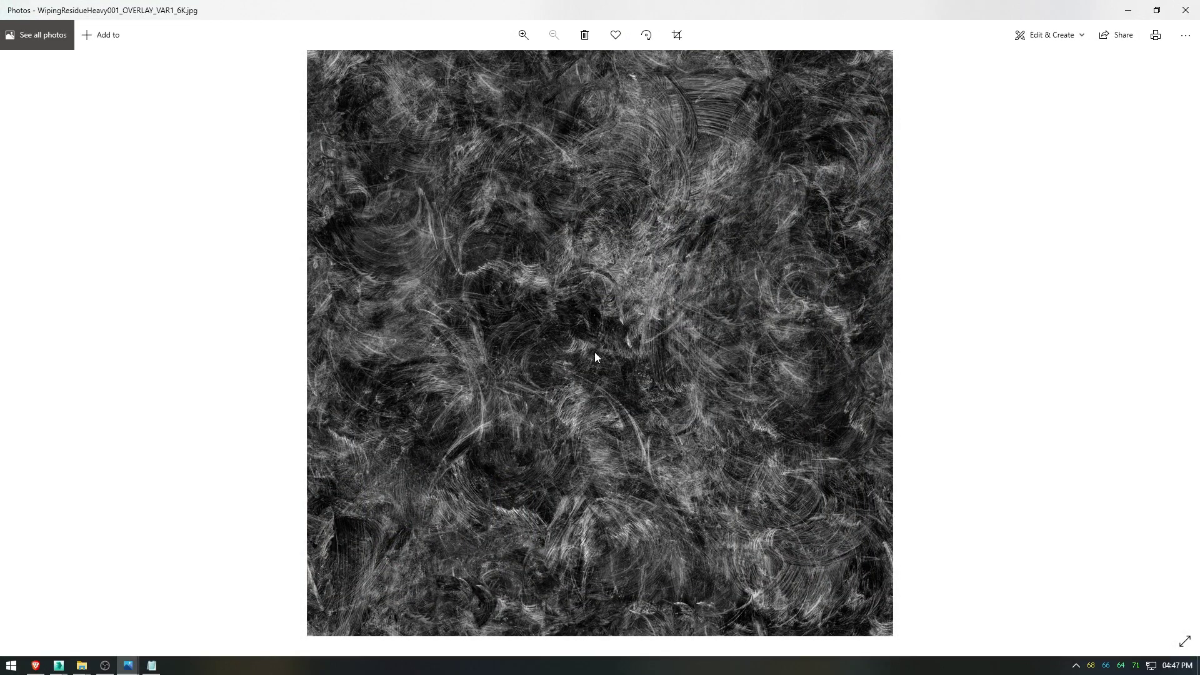
click(1185, 10)
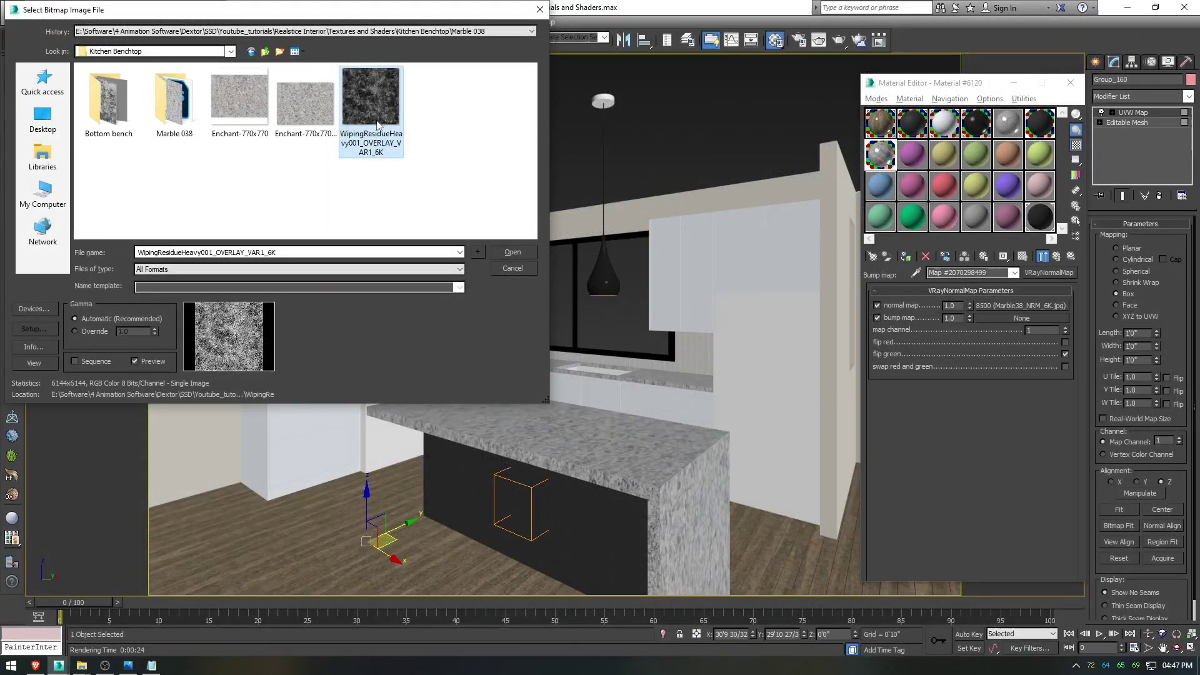
click(512, 253)
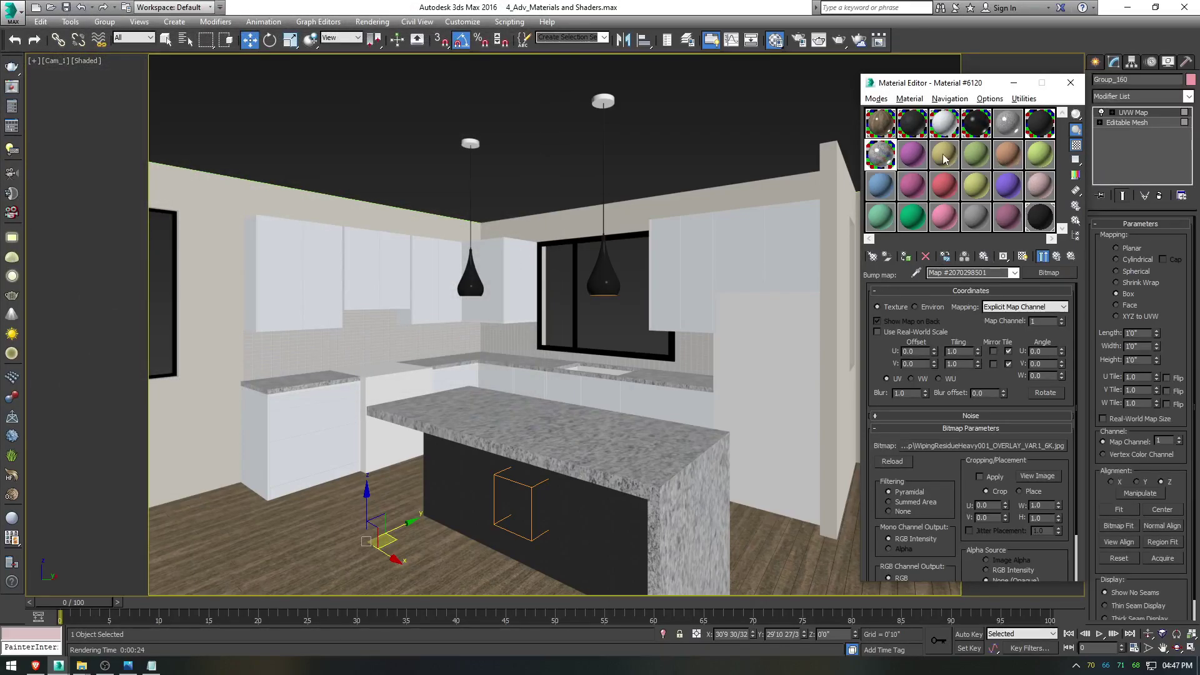
Step: Enlarge the benchtop material's preview and reduce the VRayNormalMap's bump map multiplier to 0.25 and finally to 0.2
double_click(891, 160)
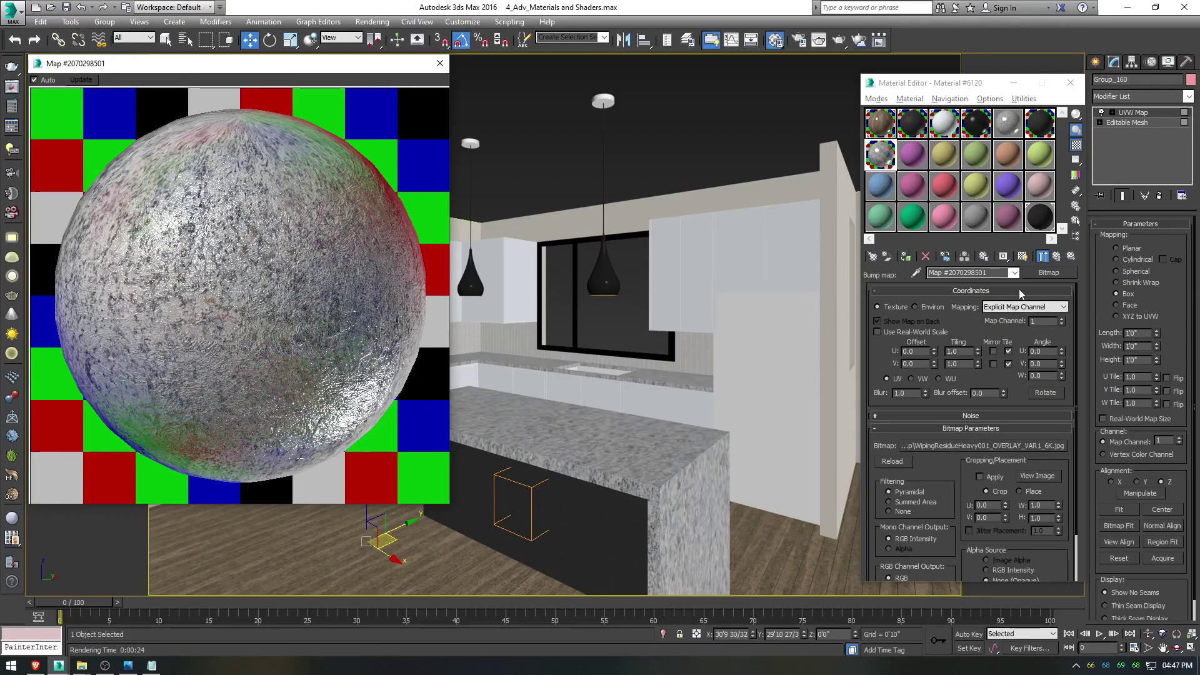
click(1058, 261)
click(1058, 262)
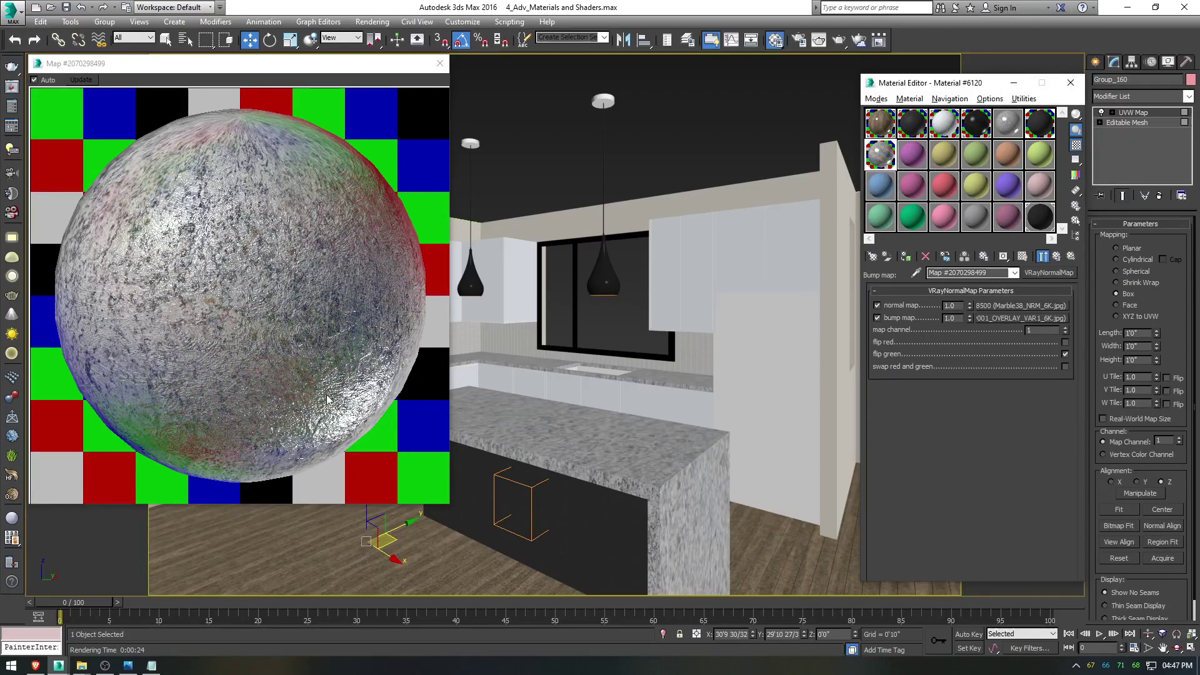
drag(956, 319, 908, 317)
text(.1.25)
key(Return)
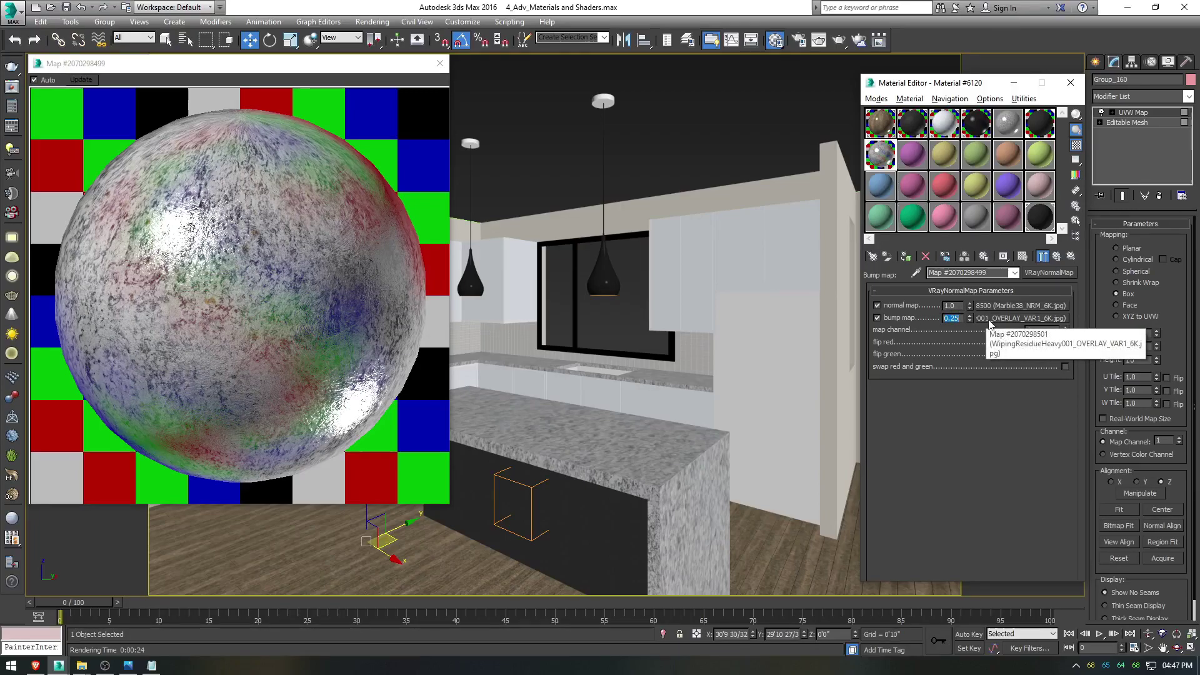
text(0.2)
key(Return)
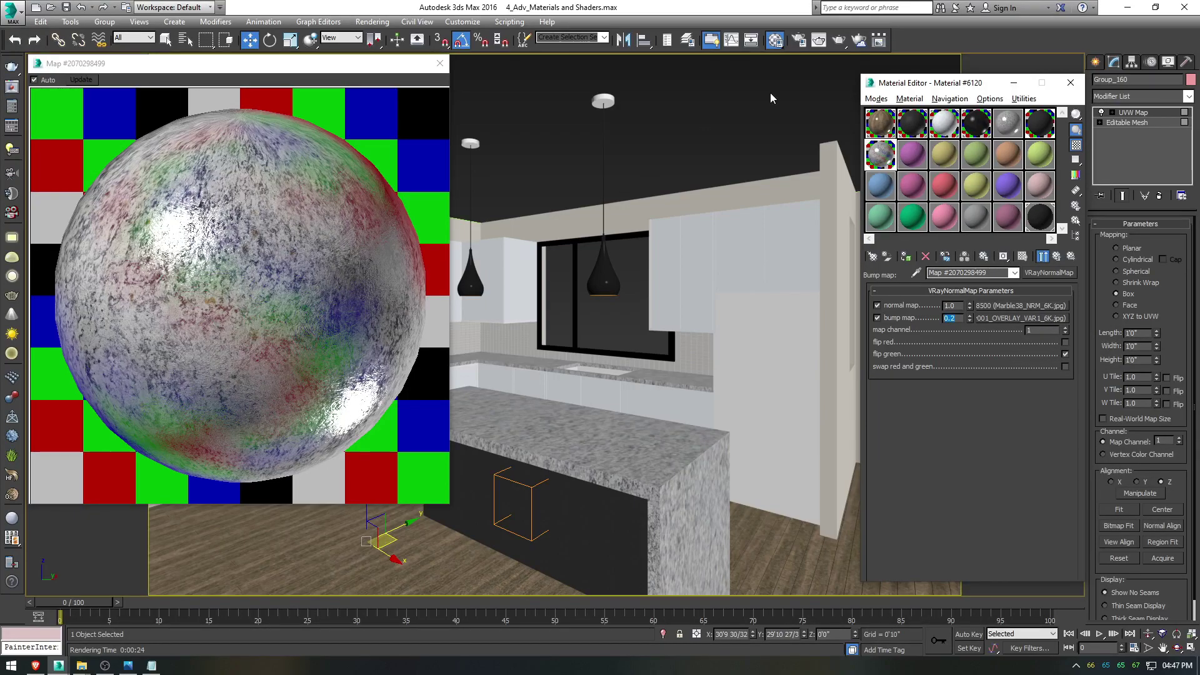
Step: Return to the Kitchen Benchtop parent material, close its preview and the Material Editor, and clear the object selection
click(440, 63)
click(1057, 257)
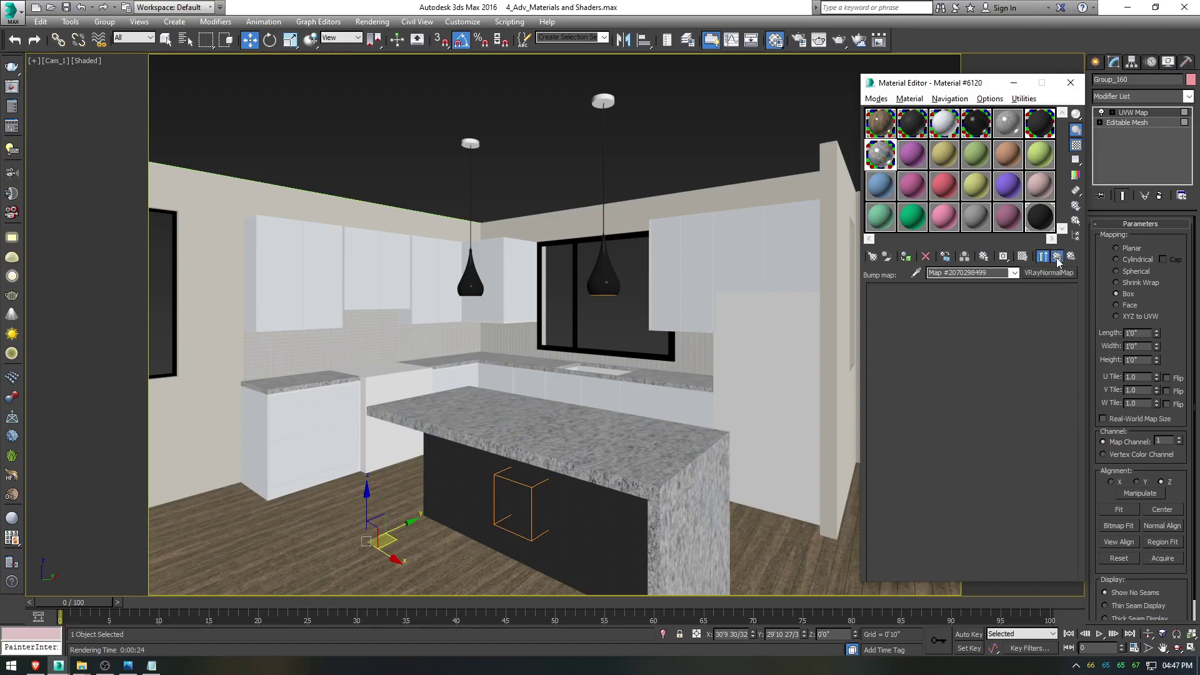
scroll(885, 348, up, 5)
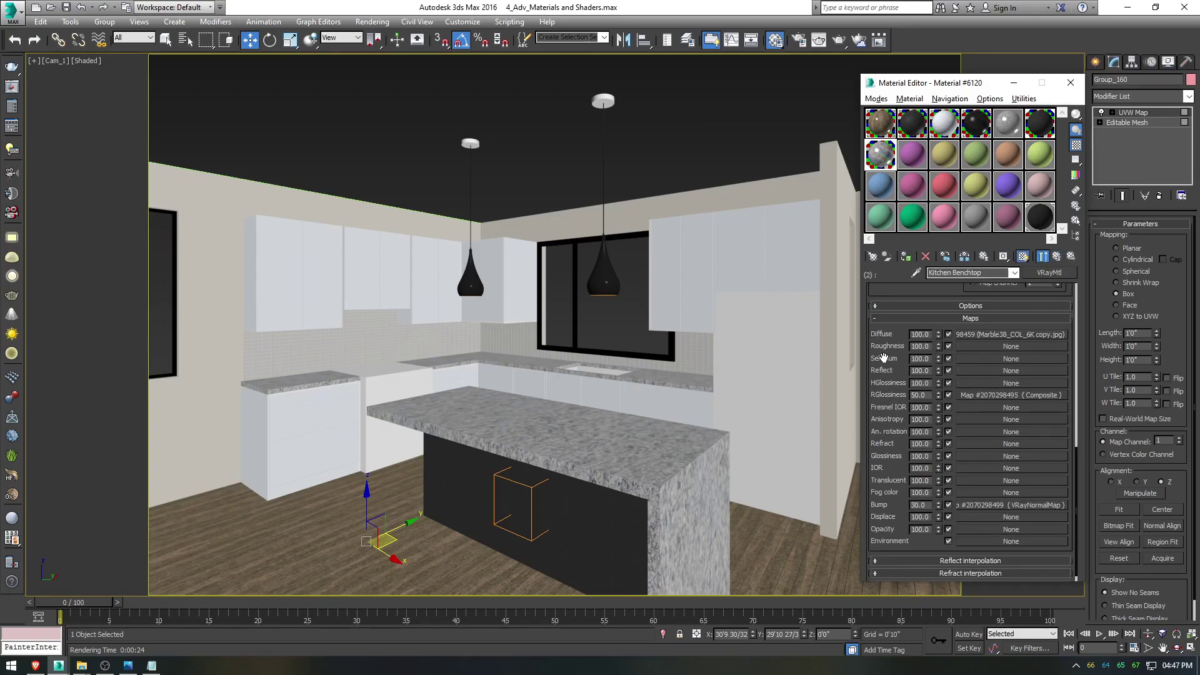
click(1070, 82)
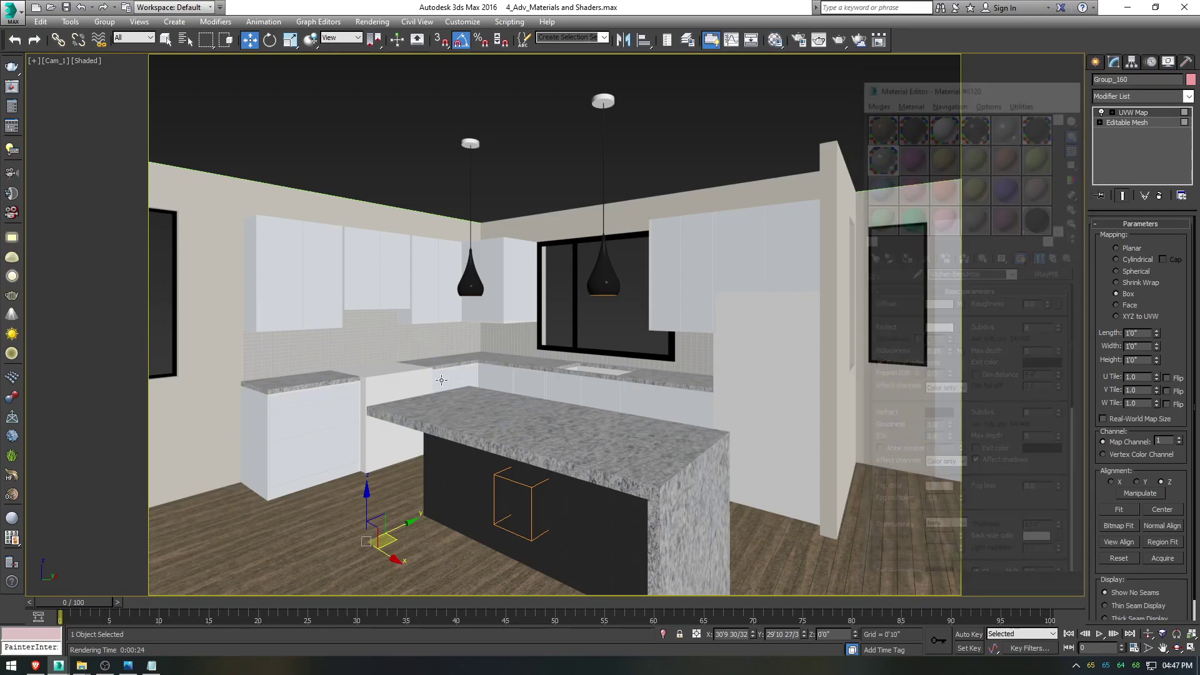
click(1095, 61)
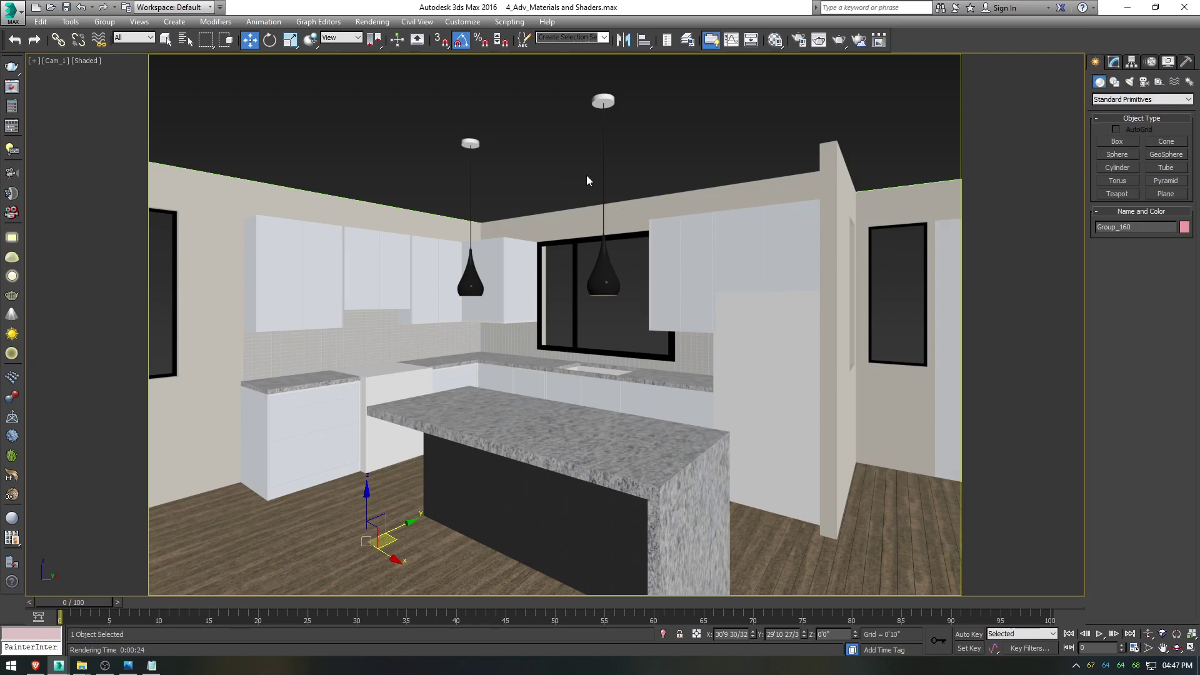
click(692, 144)
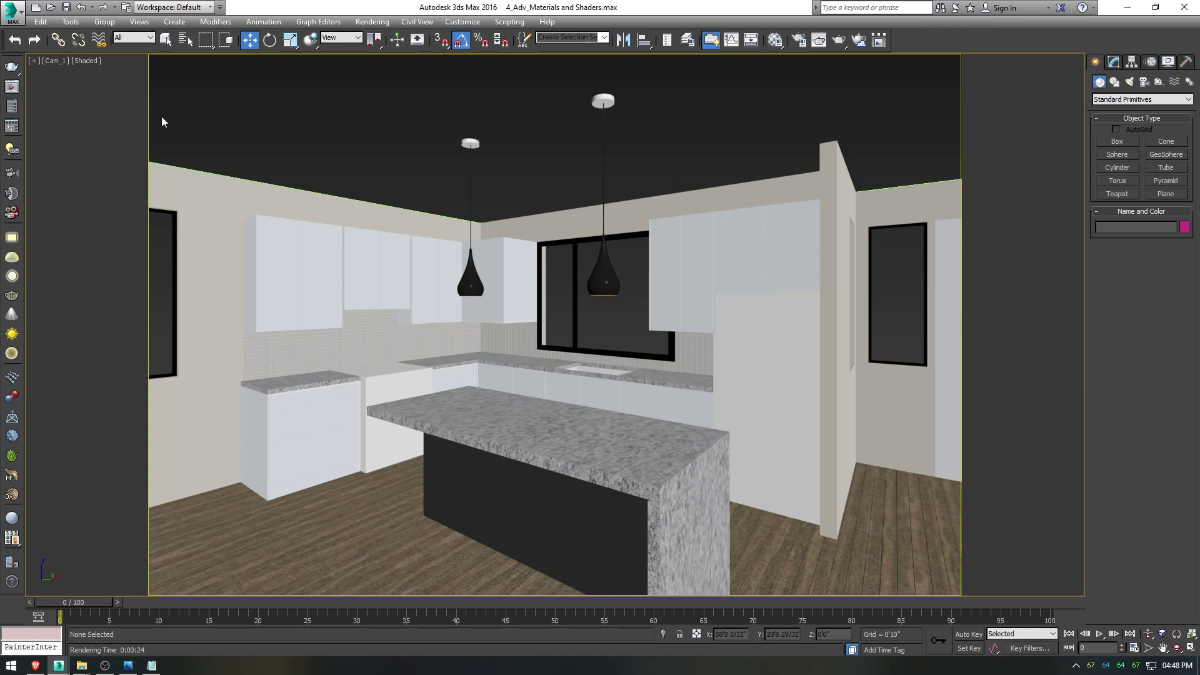
Step: Check the last region render in the V-Ray frame buffer, close it and save the scene
click(11, 86)
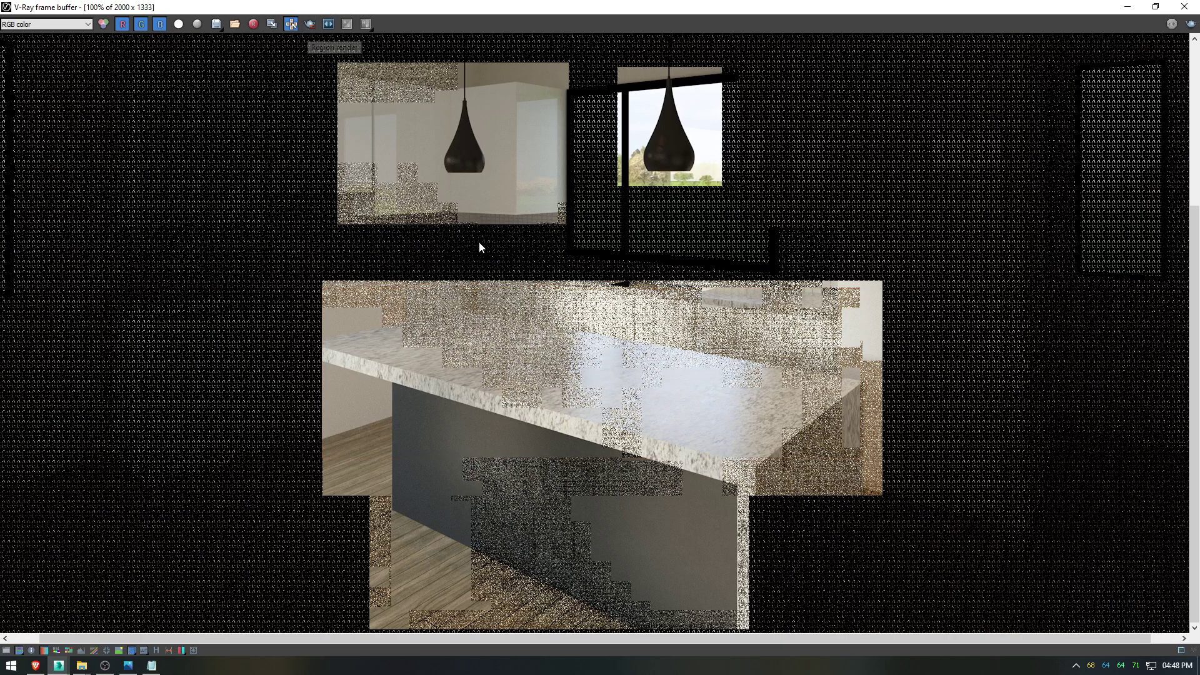
scroll(480, 242, down, 1)
click(1185, 6)
key(ctrl+s)
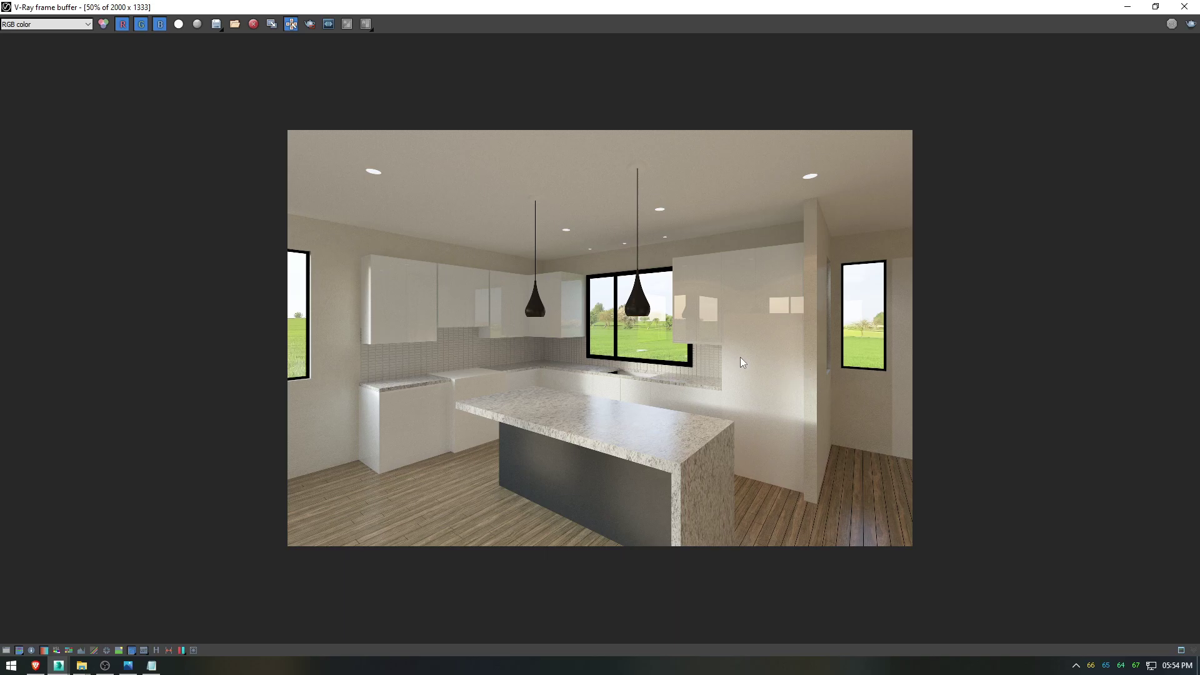
Step: Examine the finished full kitchen render up close and as a whole, covering the marble island, cabinets, pendants, ceiling and windows
double_click(756, 385)
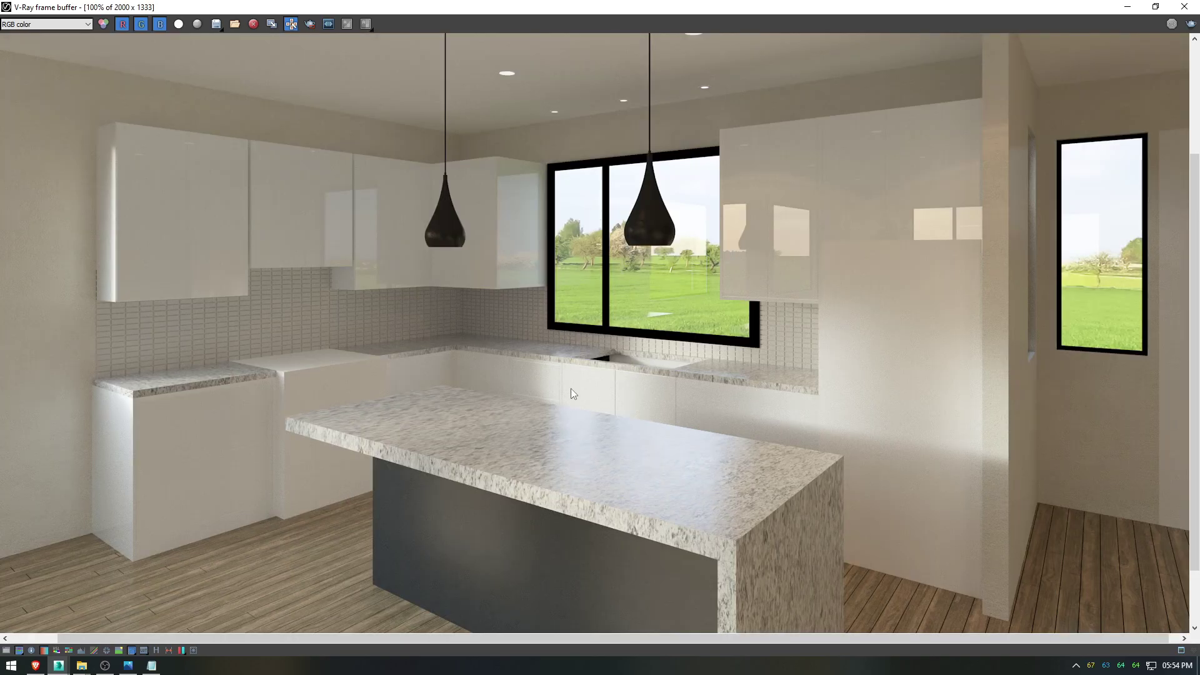
middle_drag(618, 392, 516, 198)
middle_drag(591, 350, 396, 297)
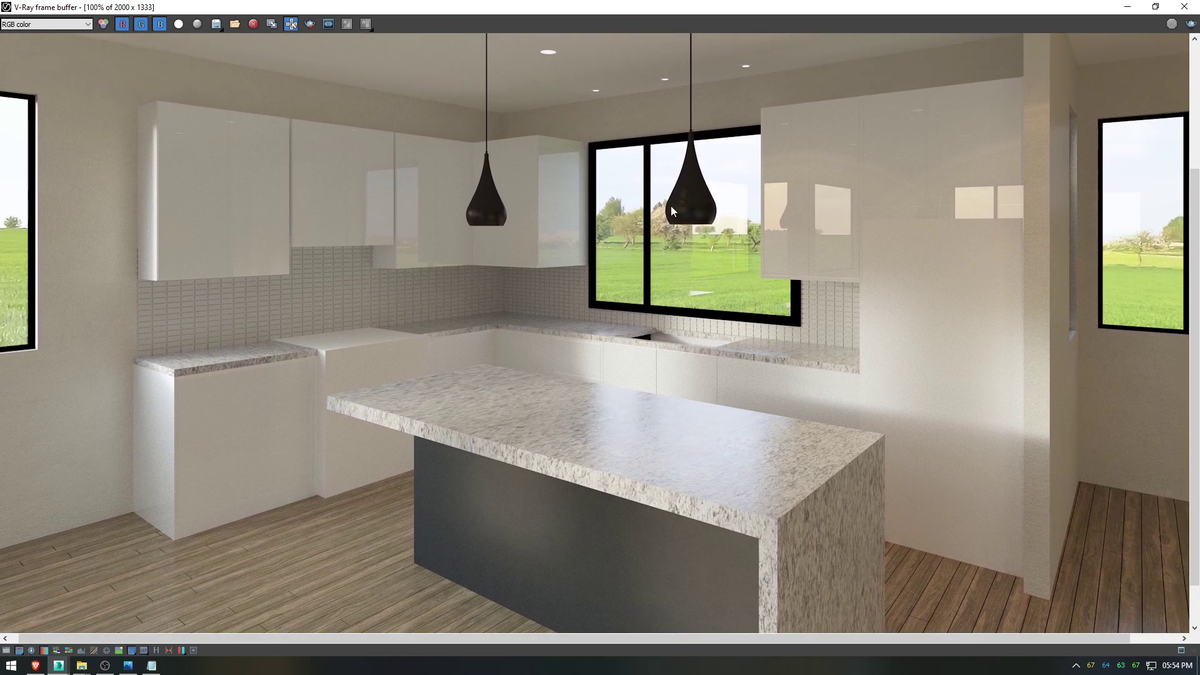
middle_drag(926, 261, 857, 336)
middle_drag(828, 294, 756, 403)
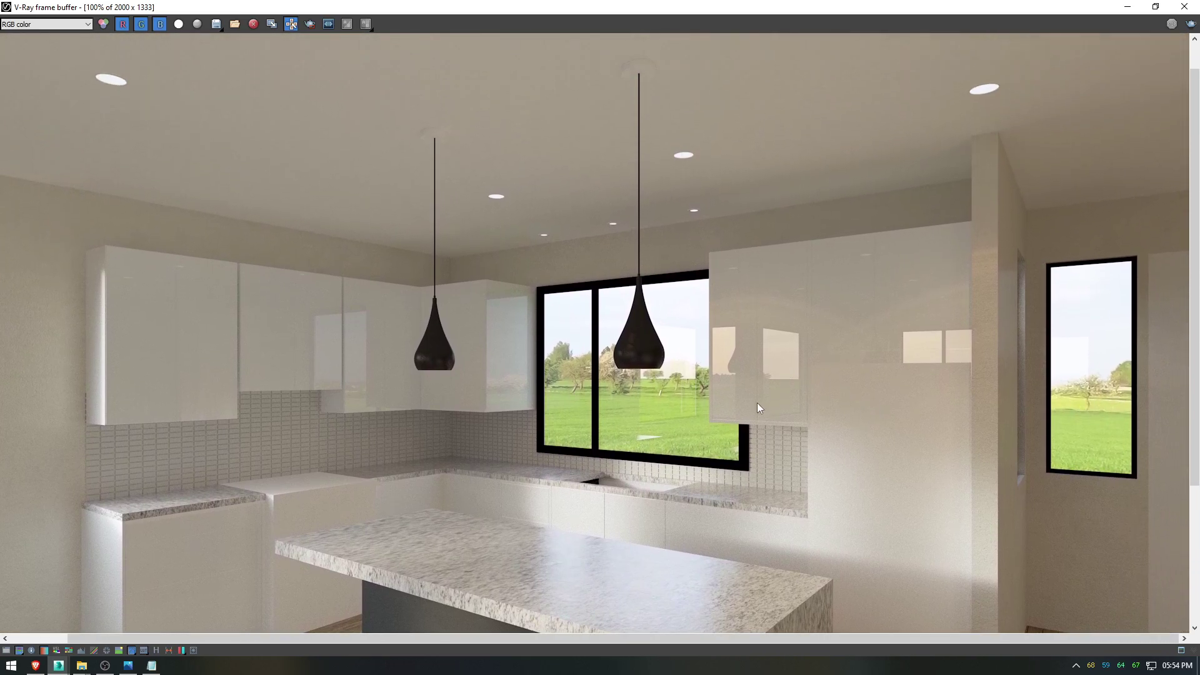
scroll(759, 260, up, 1)
scroll(764, 313, down, 1)
scroll(747, 404, down, 1)
scroll(411, 337, up, 1)
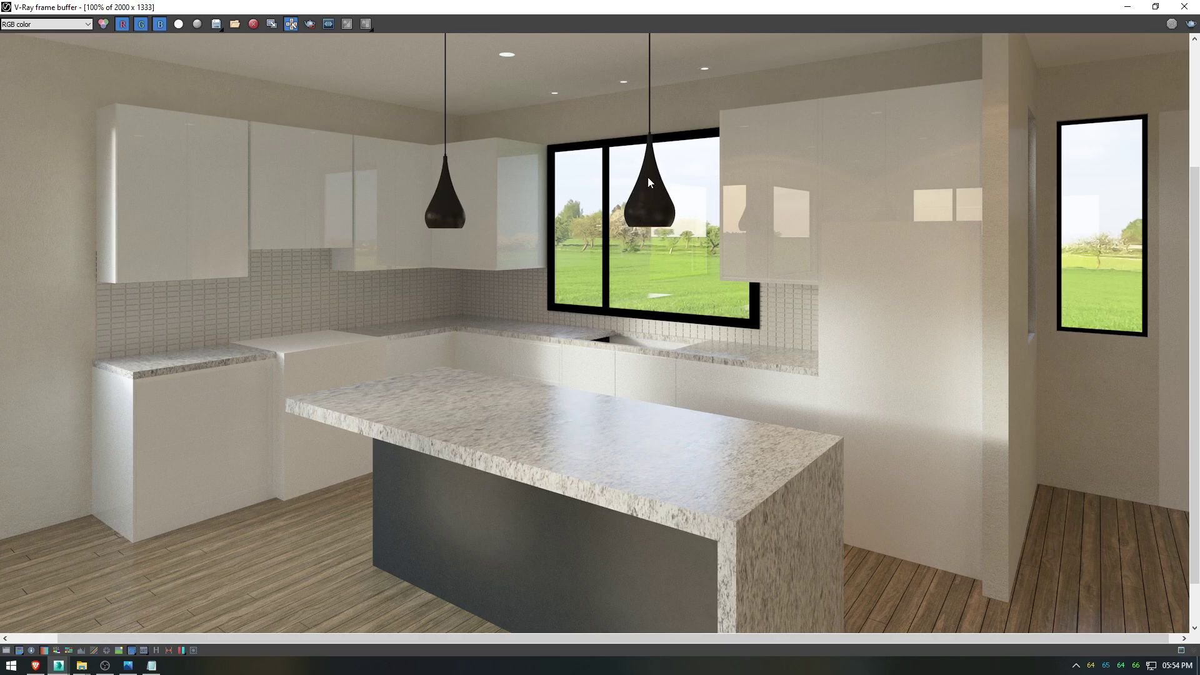
middle_drag(889, 204, 893, 284)
scroll(703, 326, down, 2)
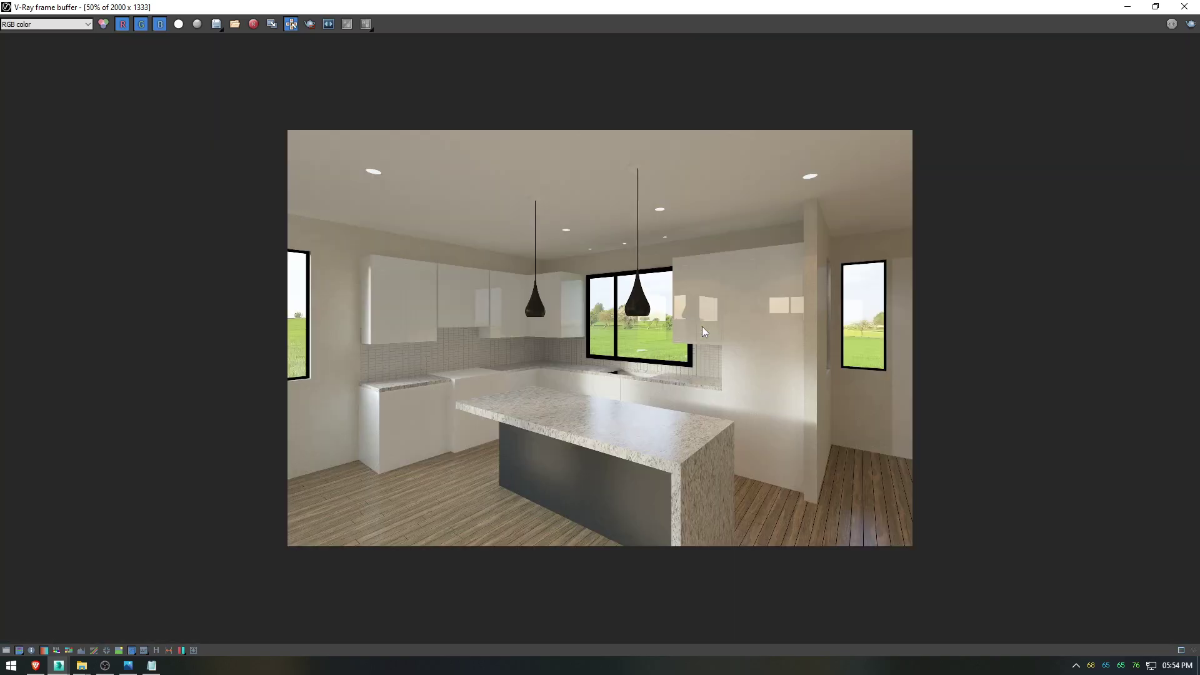
scroll(669, 340, up, 2)
middle_drag(709, 325, 651, 310)
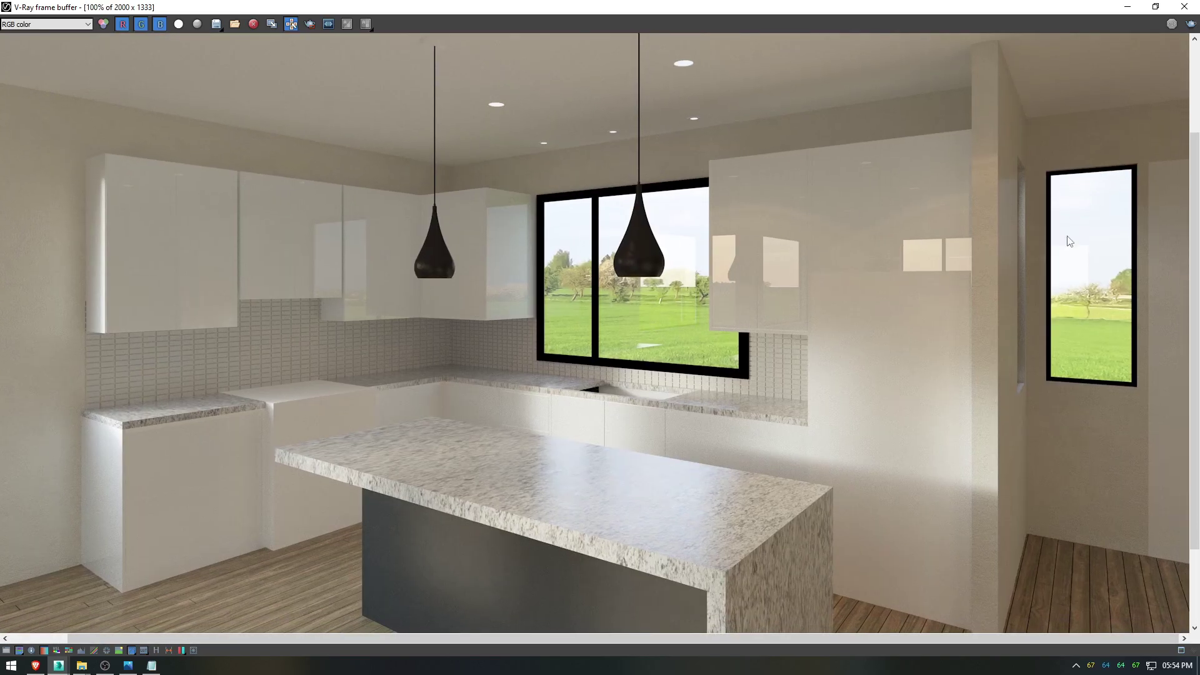
mouse_move(1194, 193)
mouse_down()
mouse_move(1194, 162)
mouse_move(1195, 192)
mouse_up()
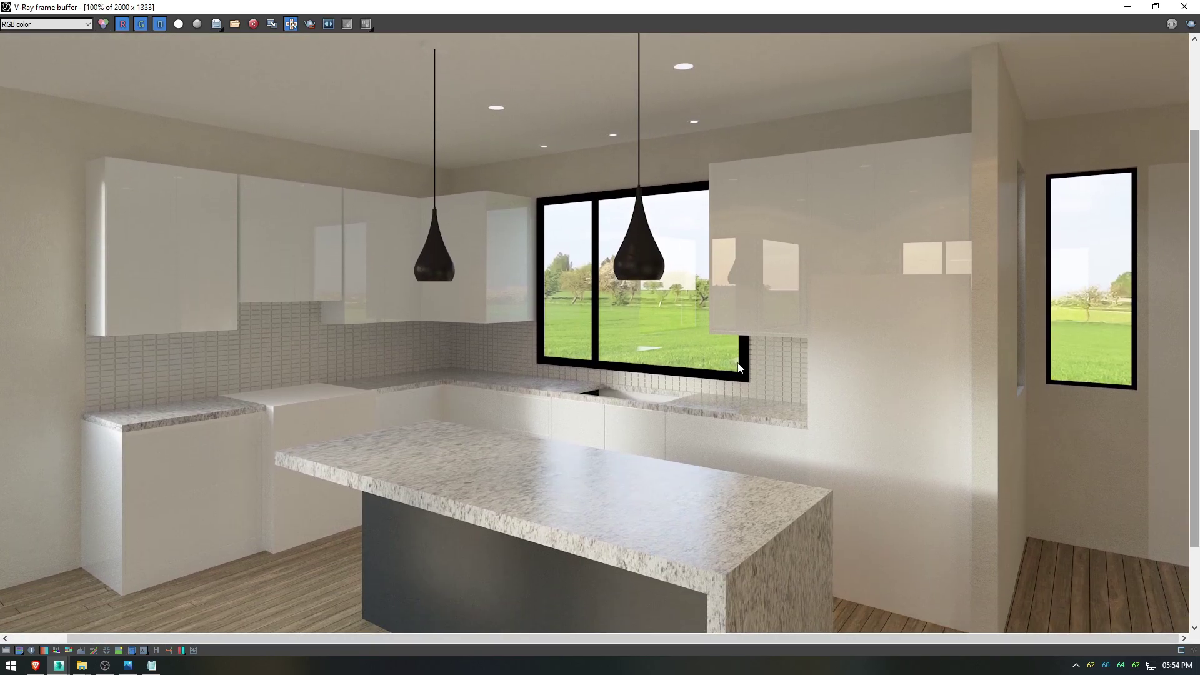
scroll(739, 367, down, 1)
scroll(695, 369, up, 1)
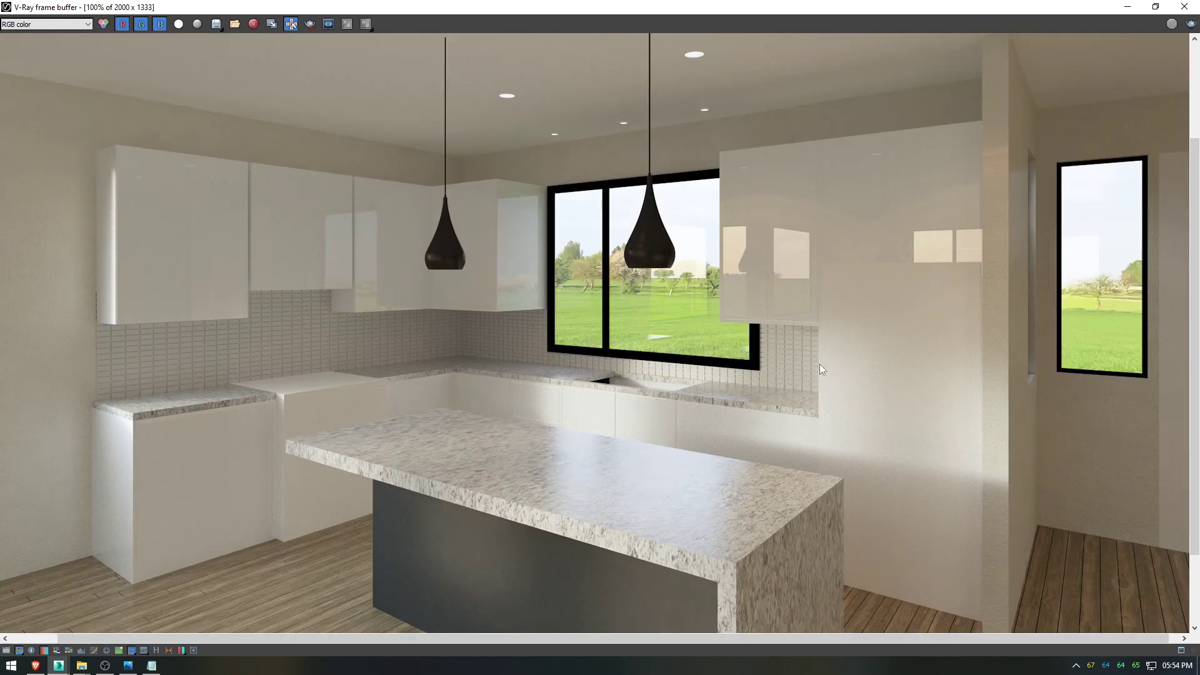
mouse_move(1195, 338)
mouse_down()
mouse_move(1194, 404)
mouse_move(1195, 337)
mouse_up()
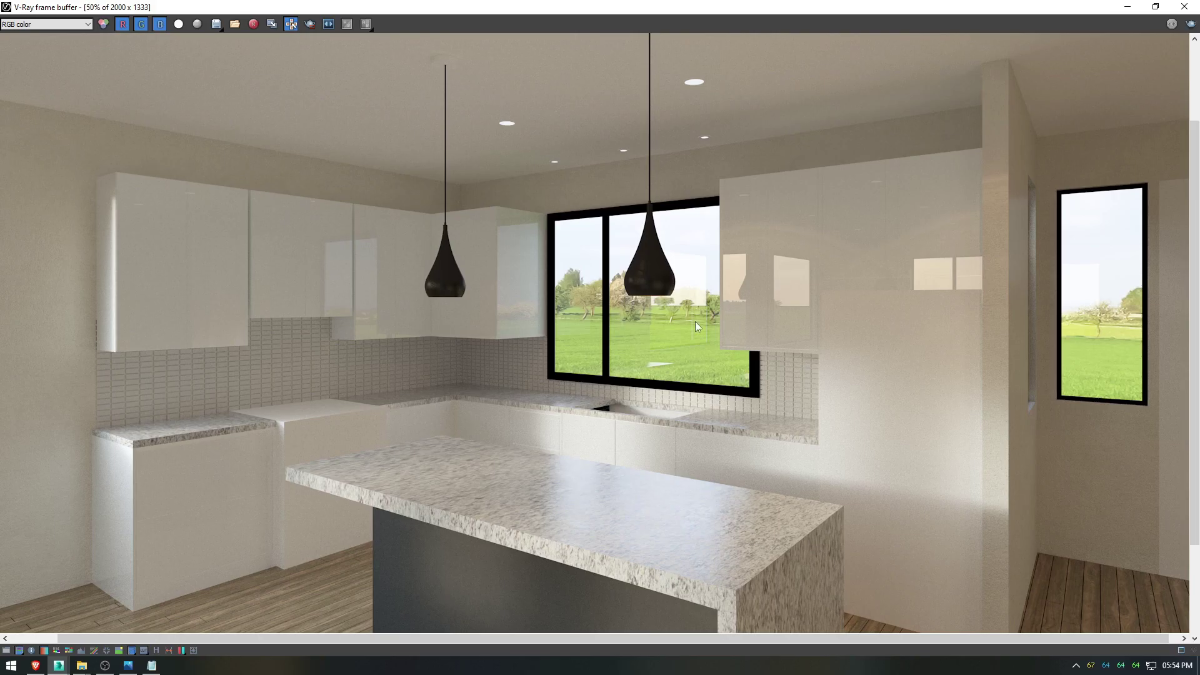
scroll(696, 322, down, 1)
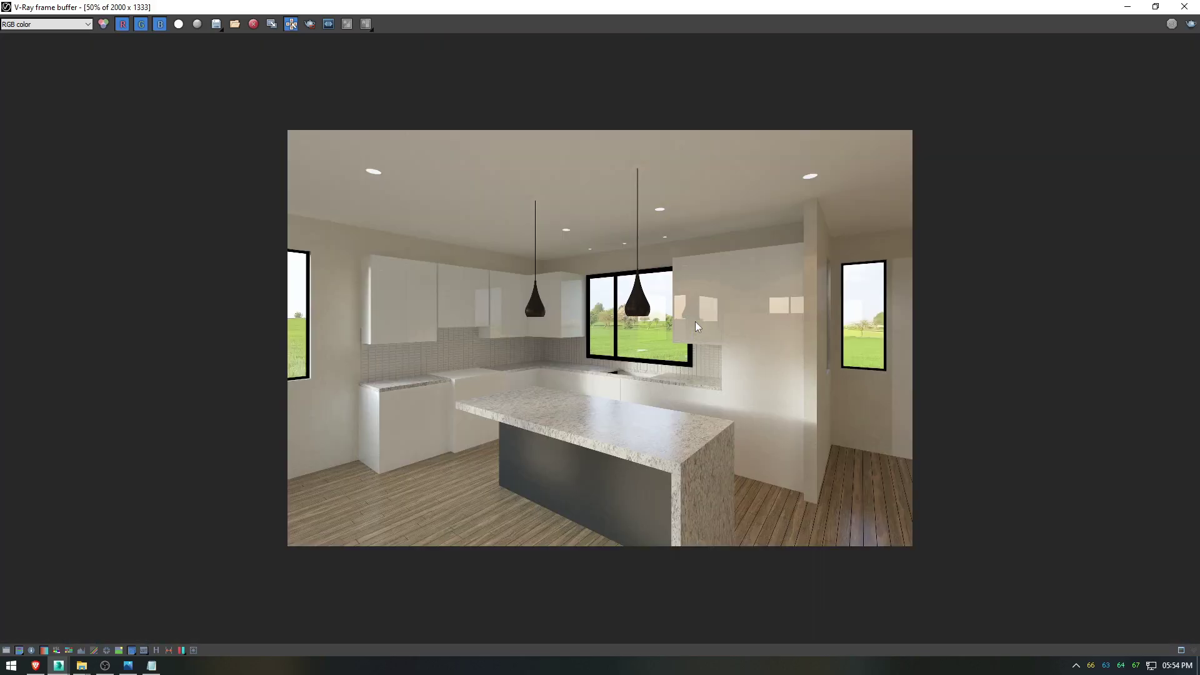
Step: Examine the kitchen render at full size and as a whole, covering the wall cabinets, pendants, ceiling and window area
scroll(624, 378, up, 1)
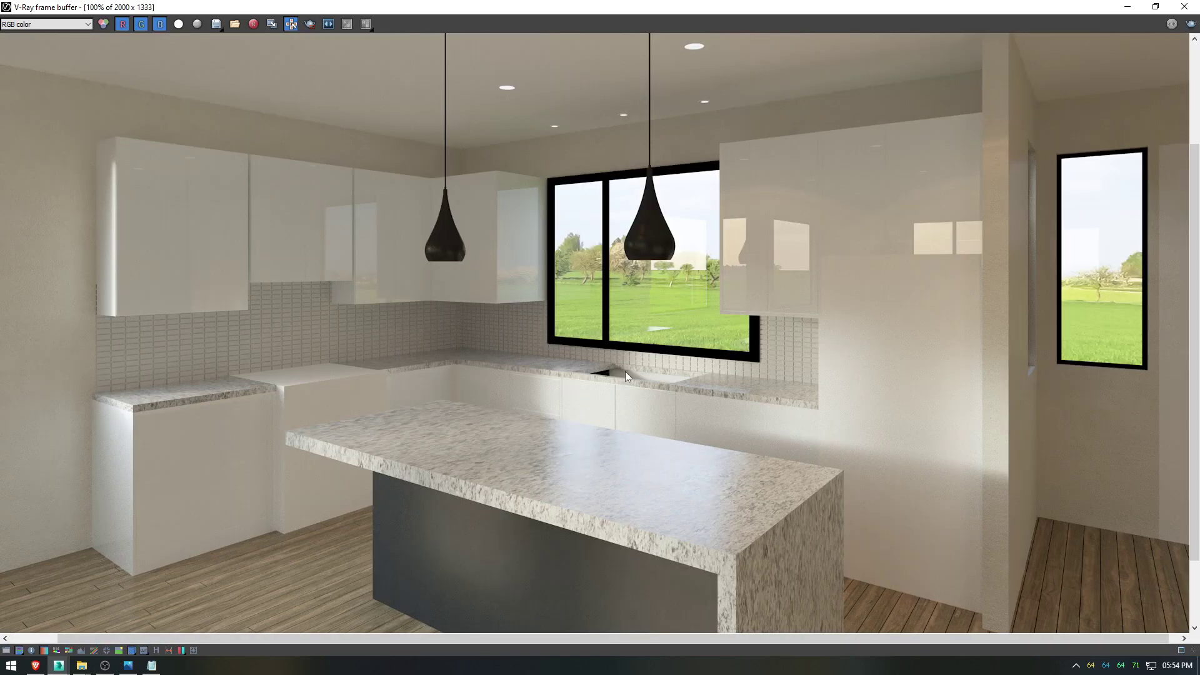
middle_drag(625, 371, 628, 307)
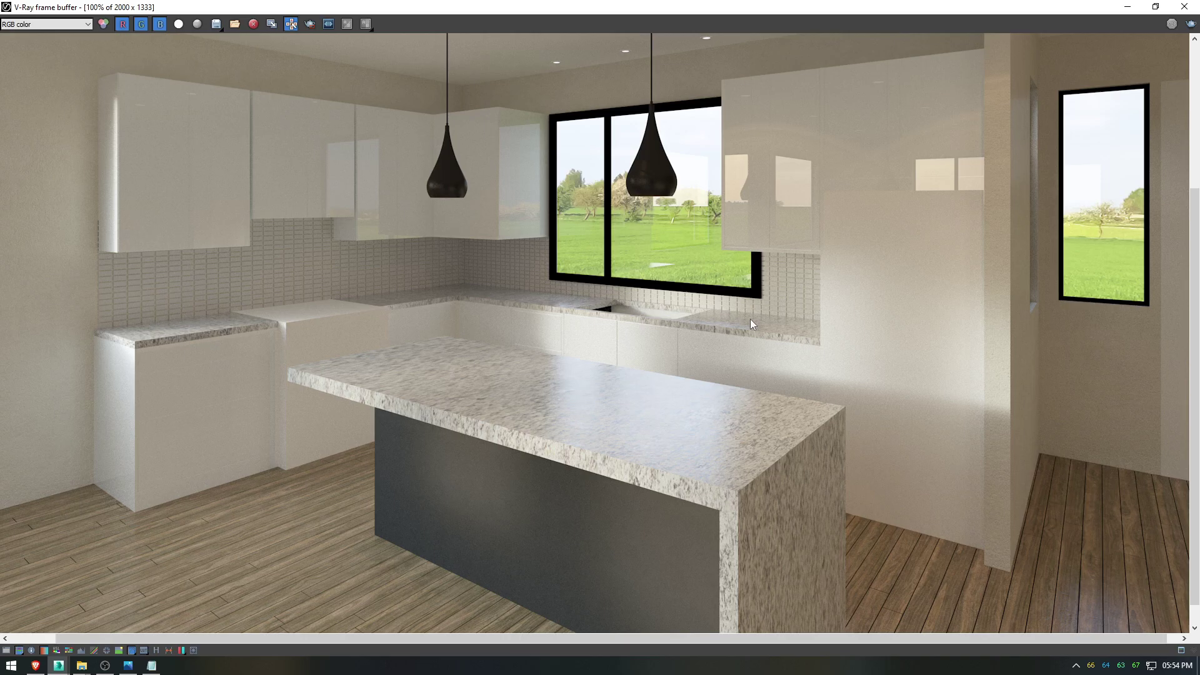
middle_drag(751, 299, 751, 334)
drag(1199, 349, 1199, 301)
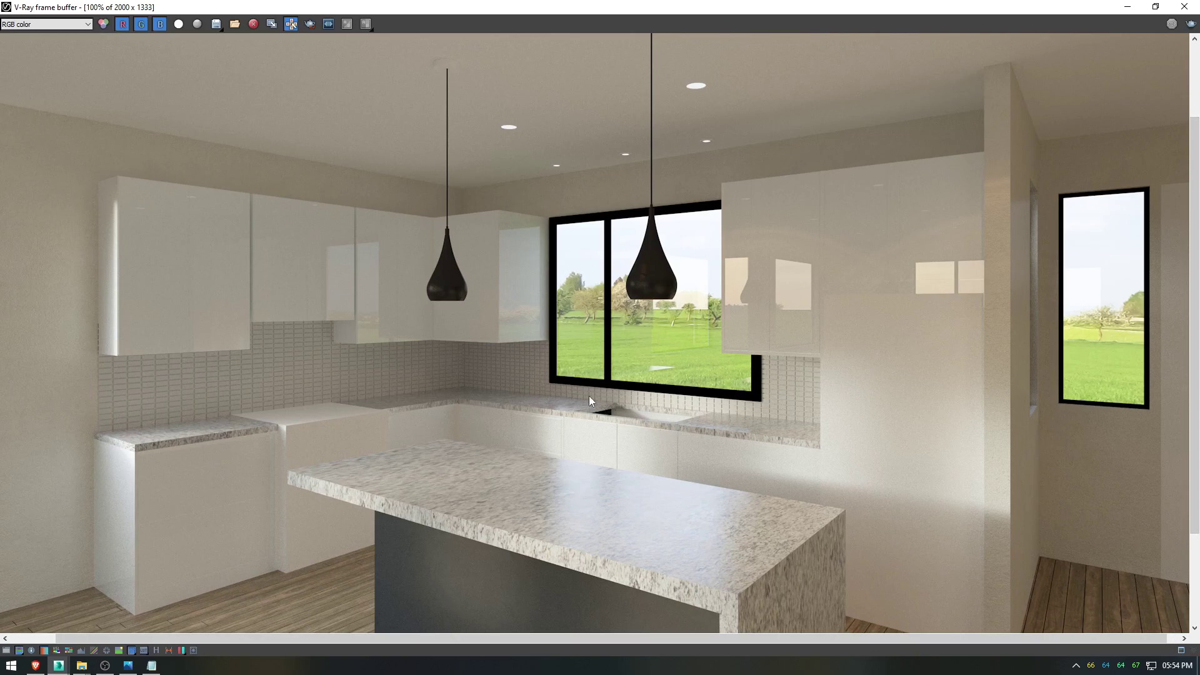
scroll(572, 347, up, 1)
scroll(572, 343, down, 1)
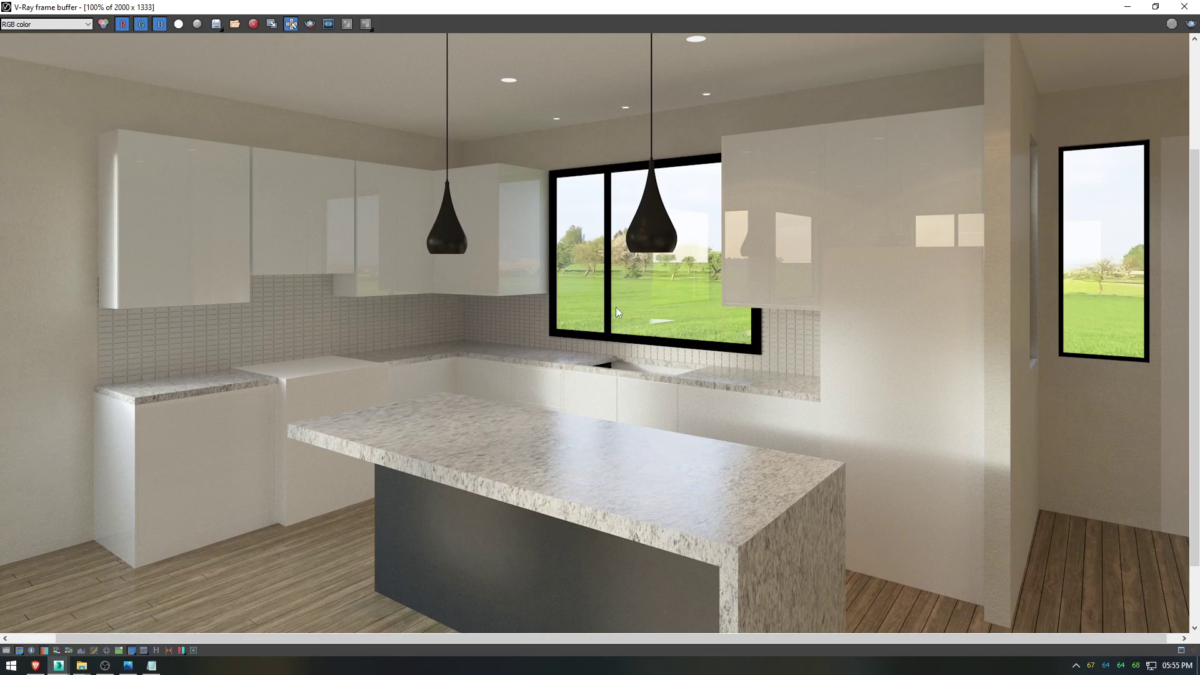
scroll(646, 378, down, 2)
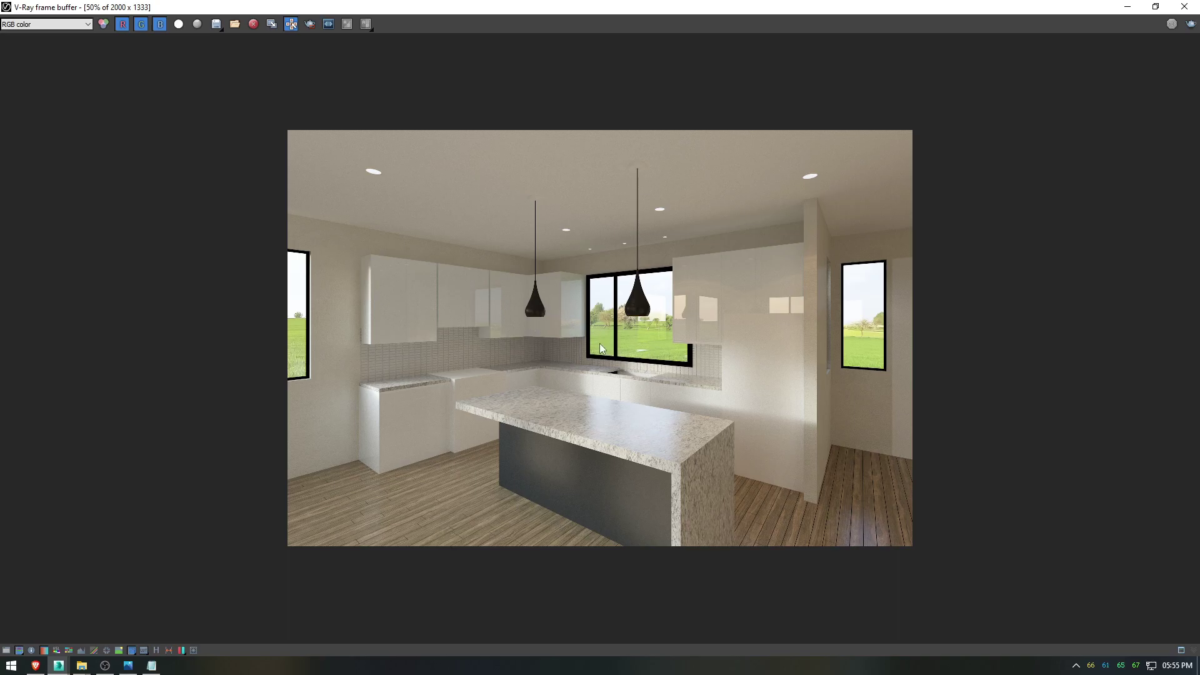
scroll(599, 343, up, 2)
mouse_move(1195, 399)
mouse_down()
mouse_move(1195, 343)
mouse_move(1194, 409)
mouse_move(1195, 385)
mouse_up()
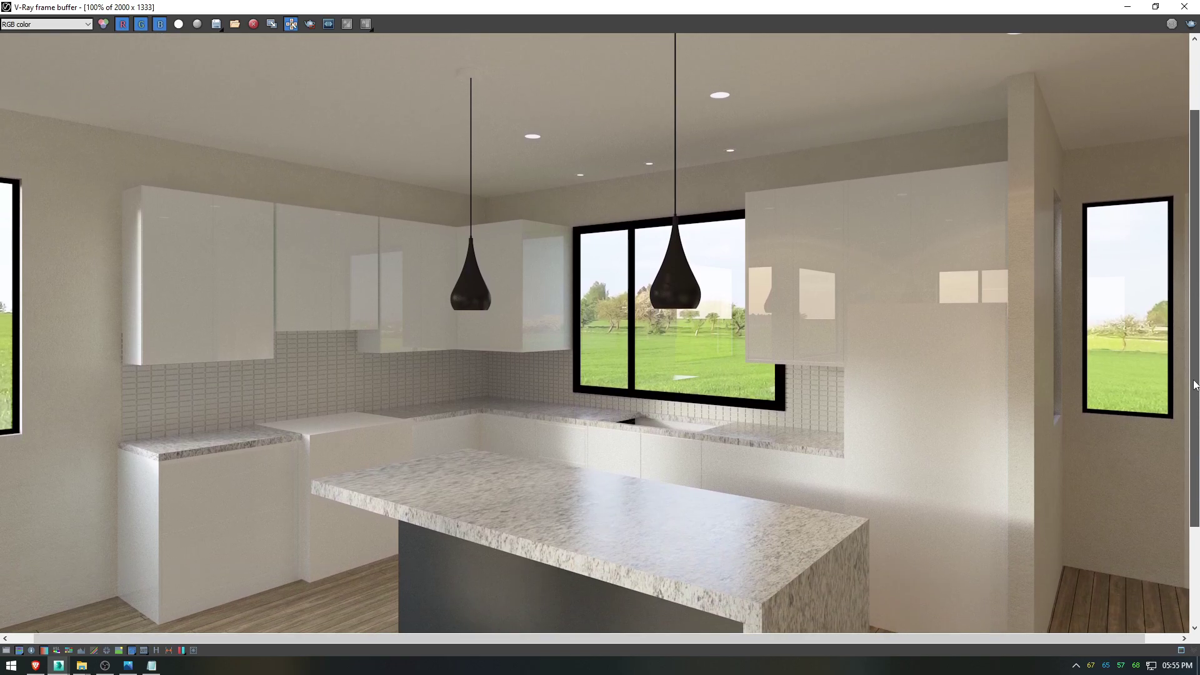
scroll(696, 373, down, 2)
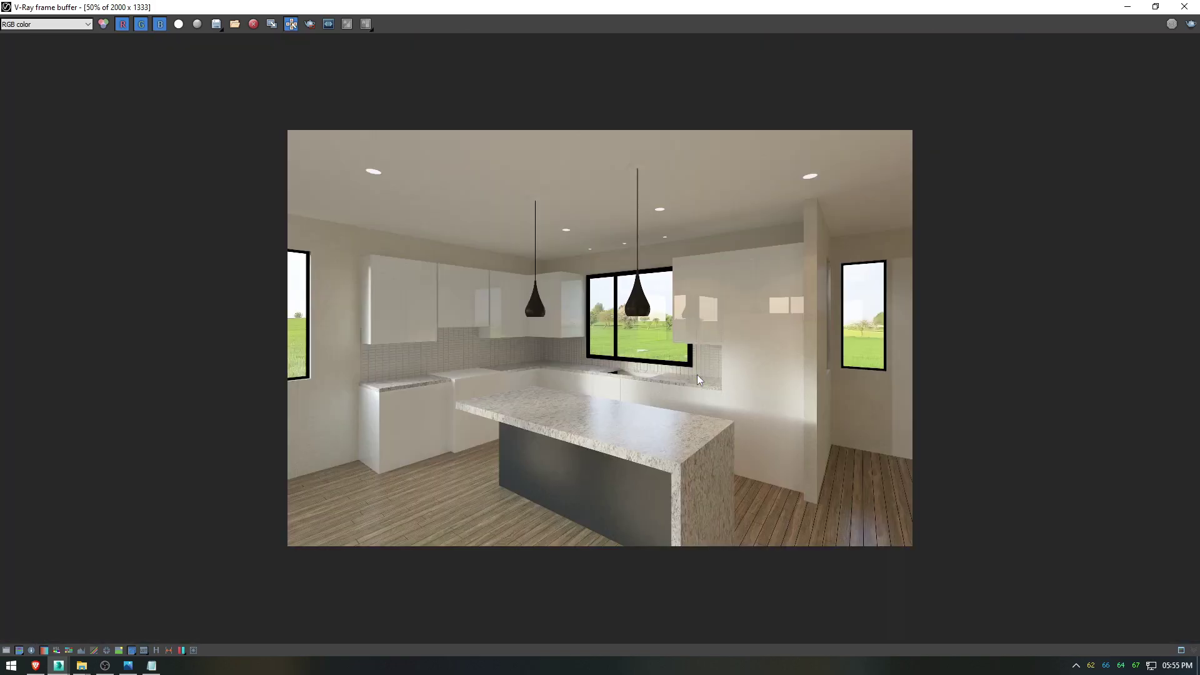
Step: Inspect the marble island, floorboards and glossy cabinet reflections in the render, checking the close view against the whole image
scroll(650, 374, up, 2)
middle_drag(640, 374, 730, 406)
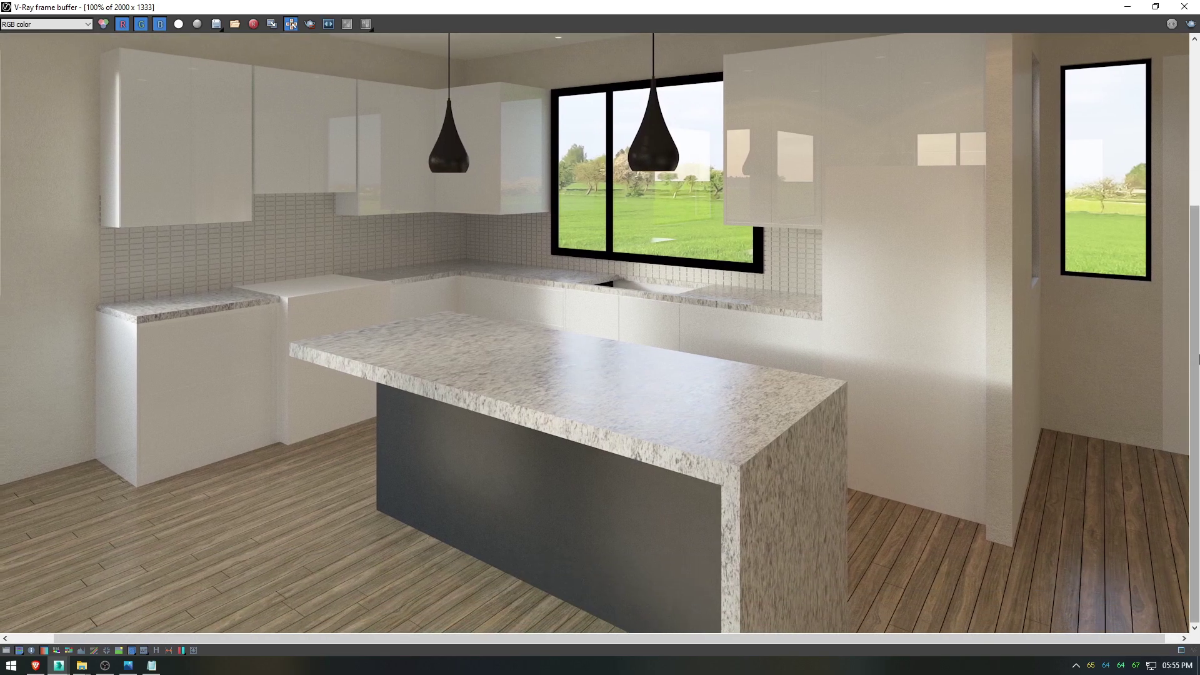
drag(1197, 413, 1196, 335)
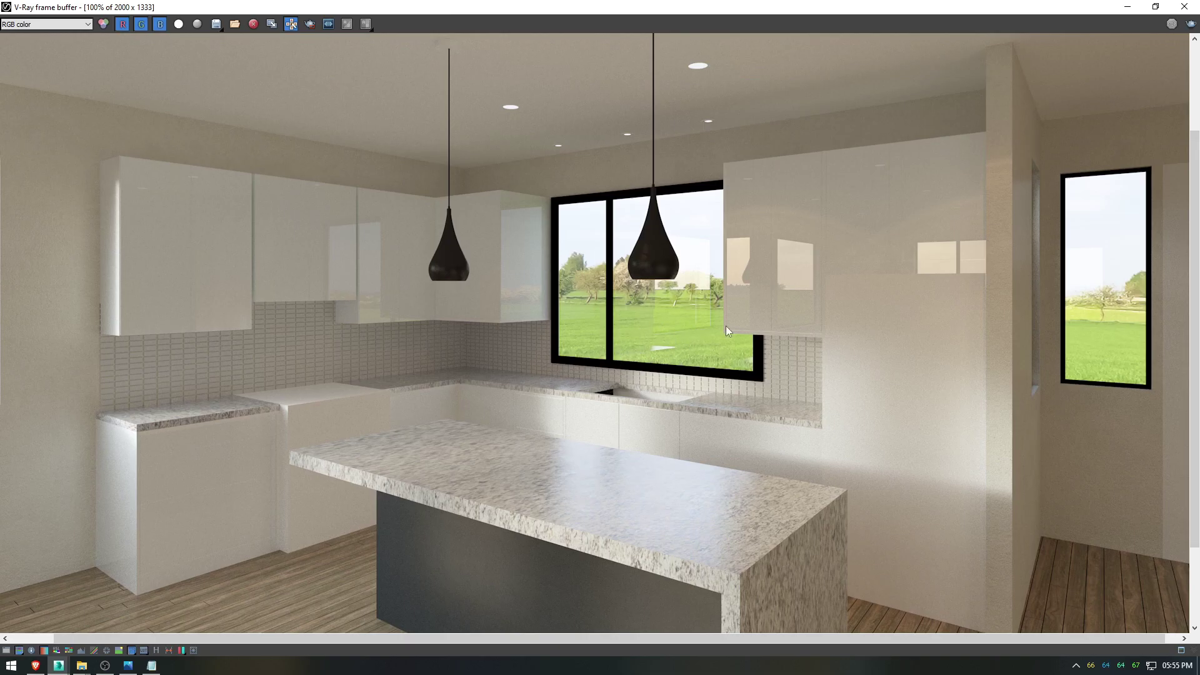
drag(1197, 361, 1197, 304)
scroll(600, 405, down, 1)
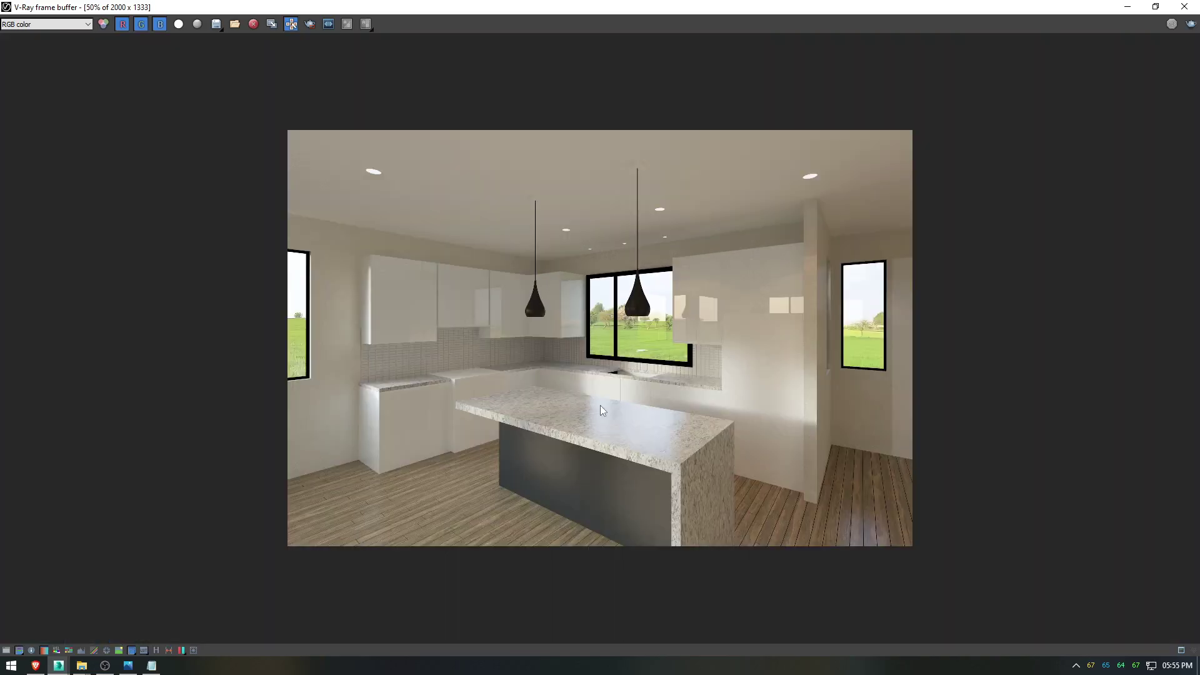
scroll(600, 405, up, 1)
drag(1198, 326, 1198, 276)
drag(1198, 400, 1195, 450)
middle_drag(613, 370, 620, 359)
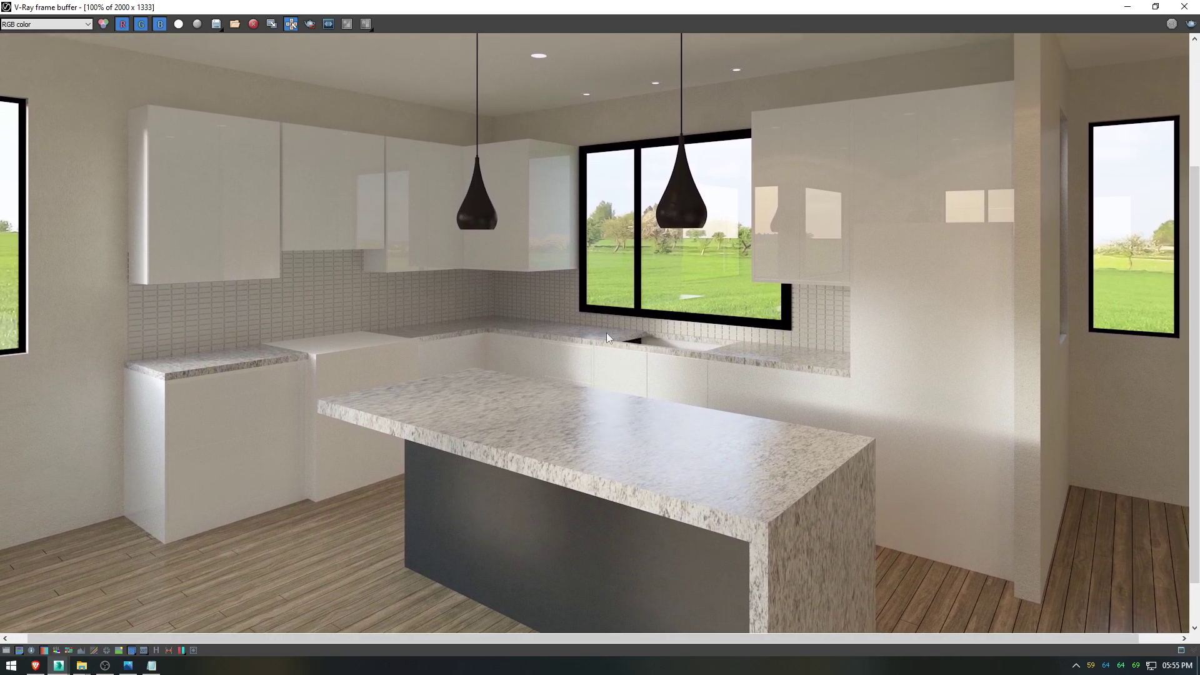
Step: Switch to Photos and compare the reference image Kitchen Final HD.jpg with the V-Ray render
click(128, 665)
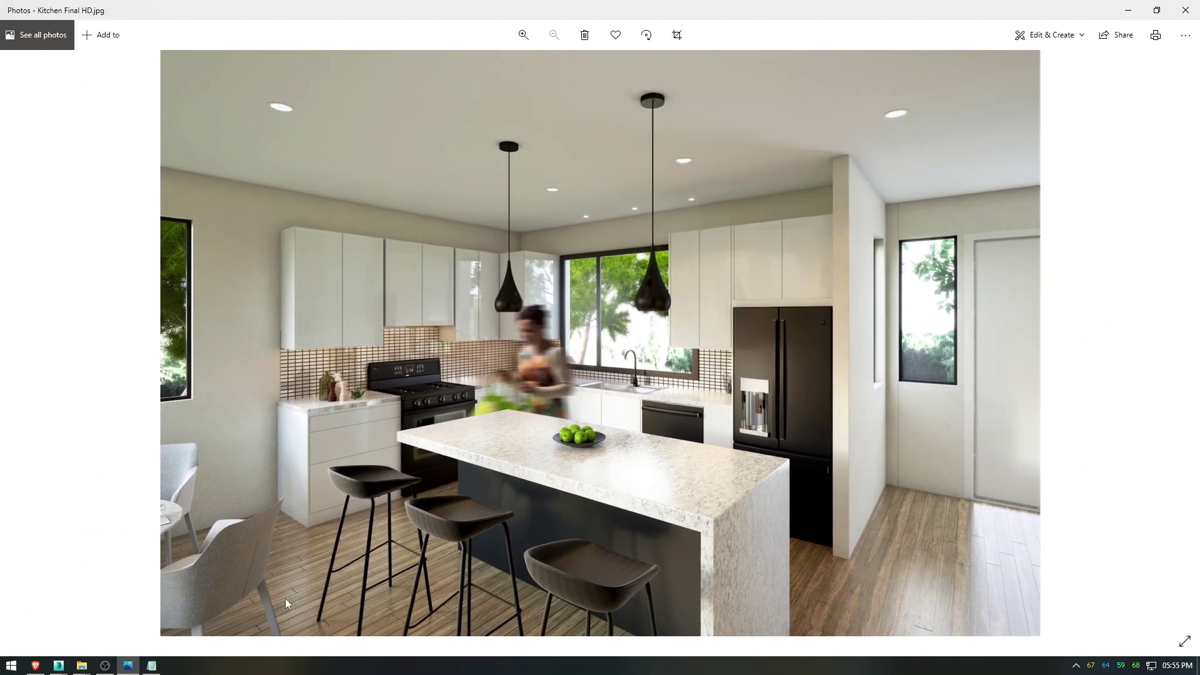
click(130, 667)
click(132, 669)
click(132, 668)
click(130, 666)
click(128, 667)
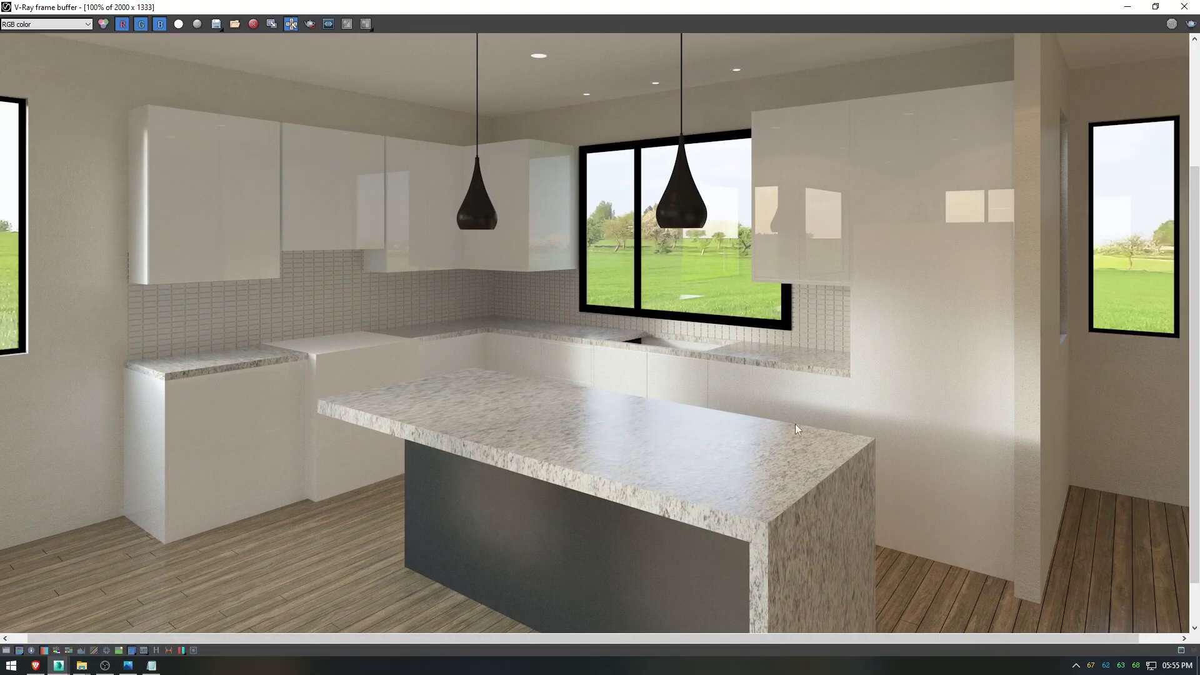
click(122, 669)
click(128, 666)
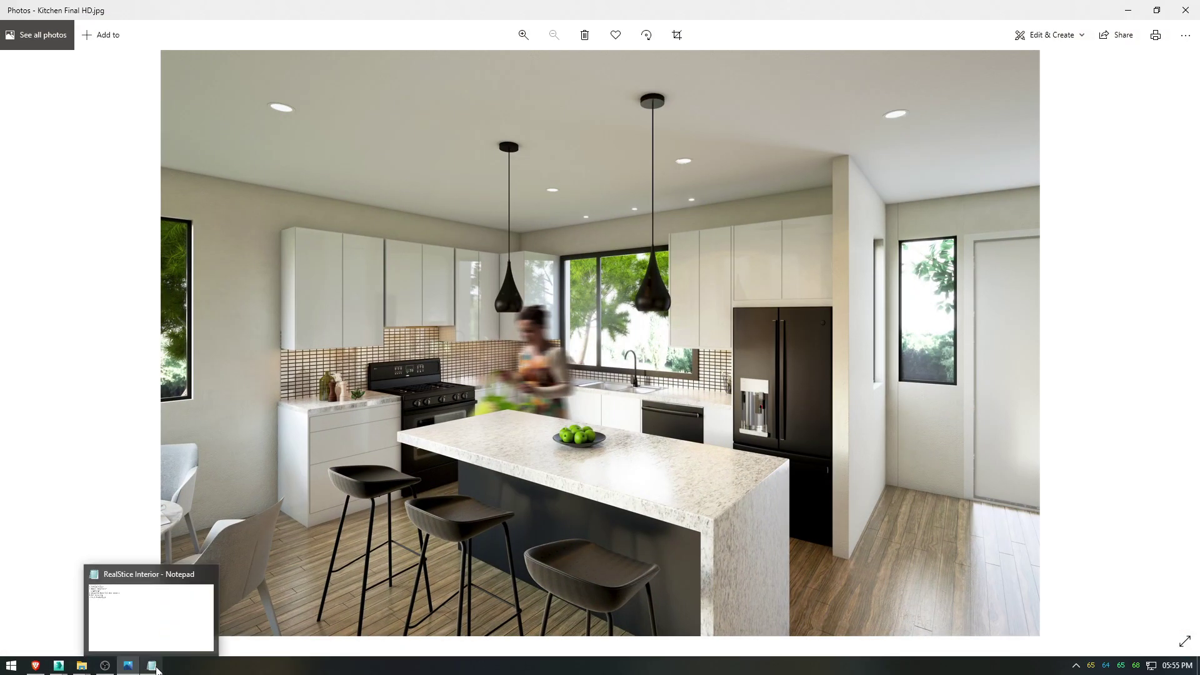
Step: Switch to the RealStice Interior notes in Notepad and add an asterisk after "4-Advanced Material and Shaders"
click(151, 666)
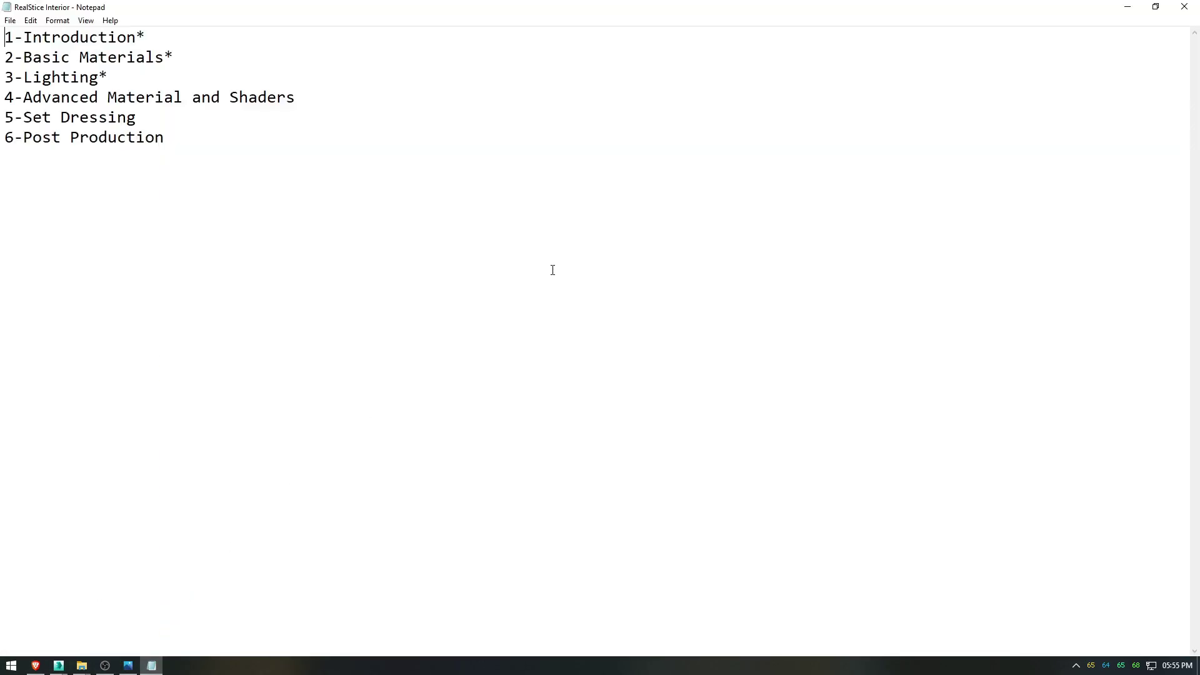
click(341, 99)
text(*)
Step: Switch to Photos, examine Living_Final HD.jpg up close around the armchair, sofa and floor, and return to Kitchen Final HD.jpg
click(128, 665)
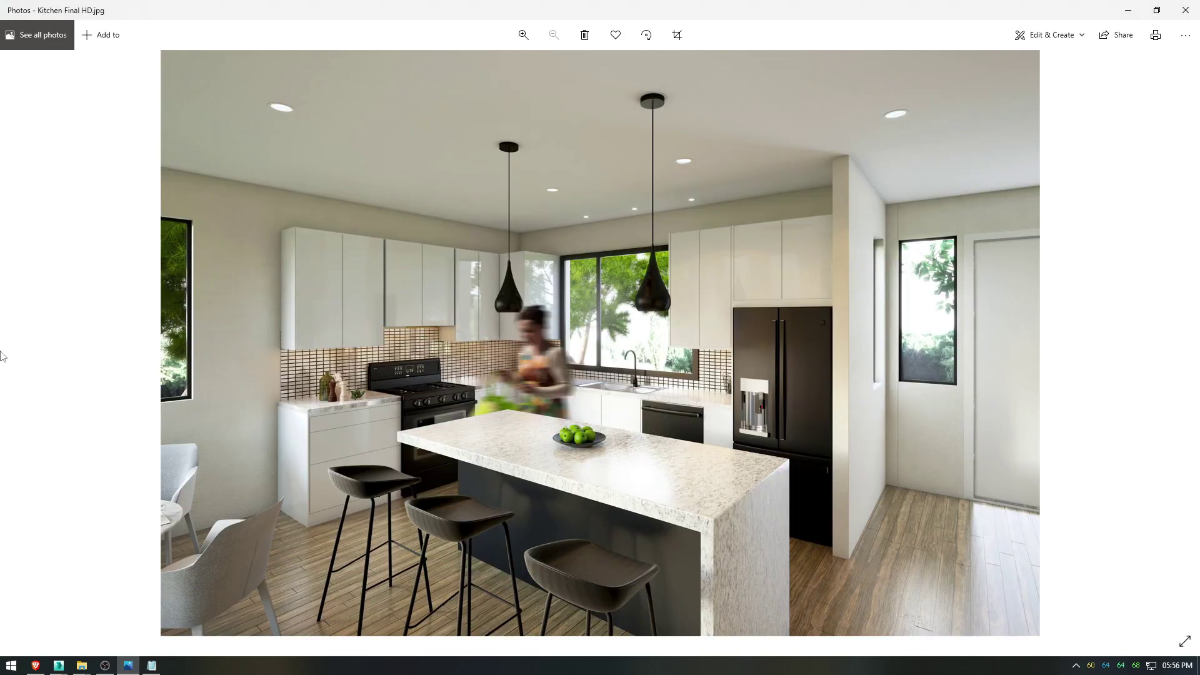
click(1185, 338)
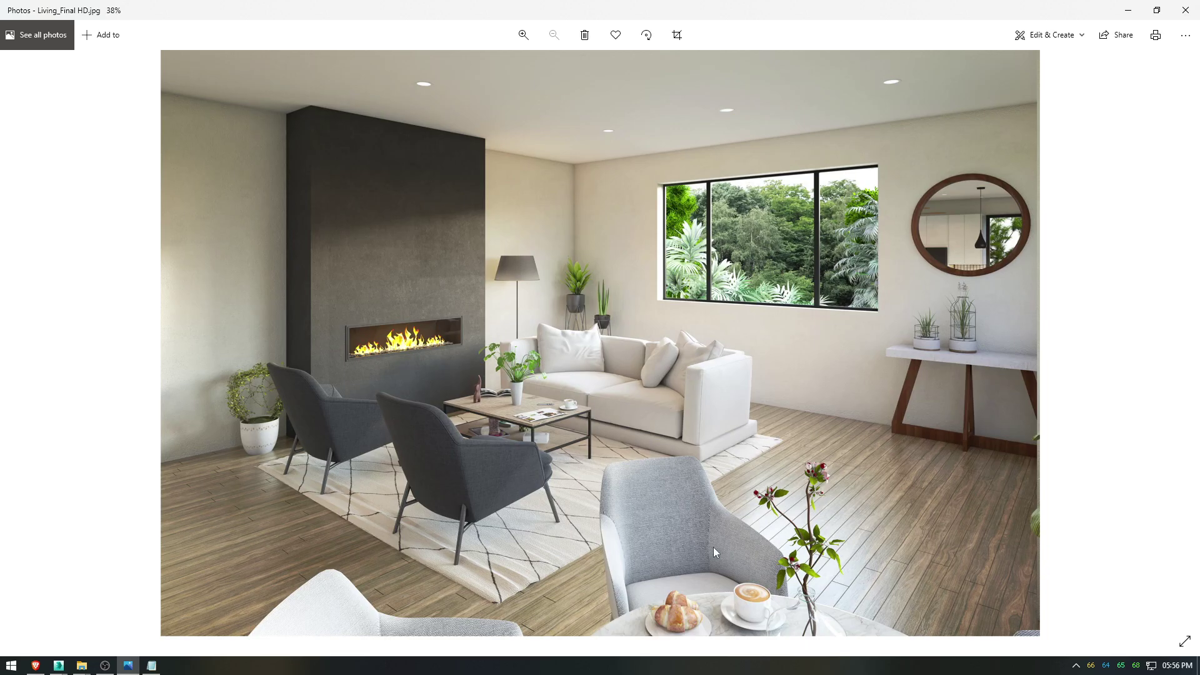
ctrl+scroll(714, 547, up, 5)
ctrl+scroll(606, 351, down, 2)
ctrl+scroll(877, 250, up, 4)
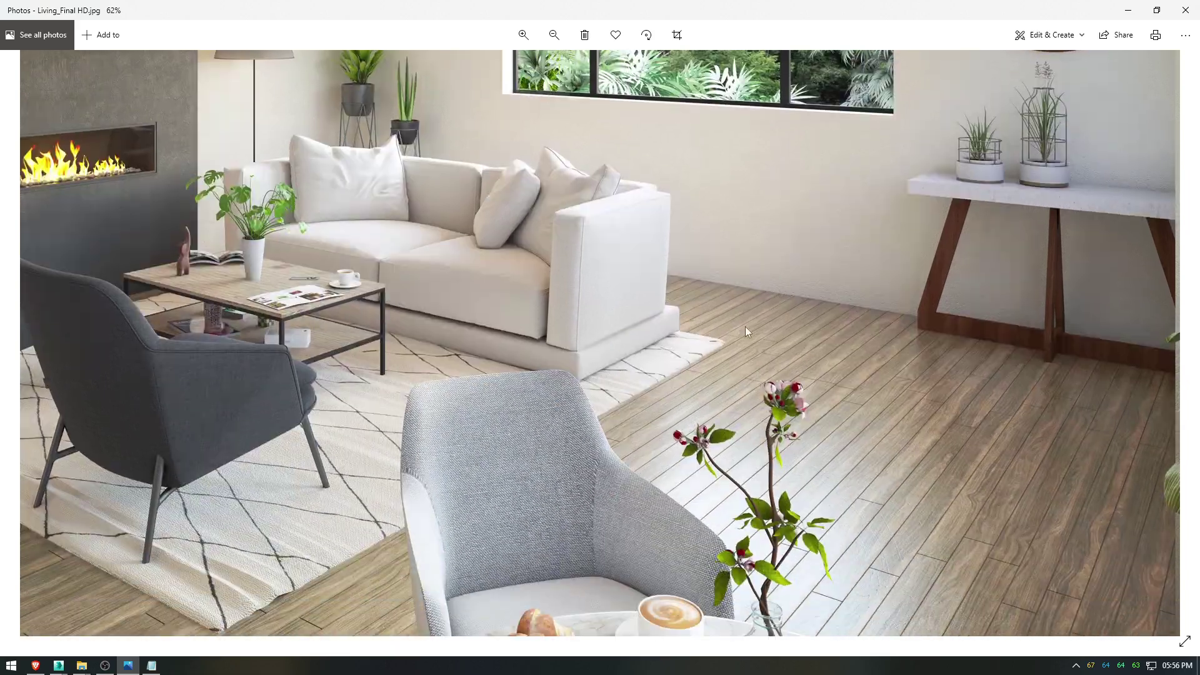
drag(443, 479, 693, 317)
ctrl+scroll(522, 375, down, 3)
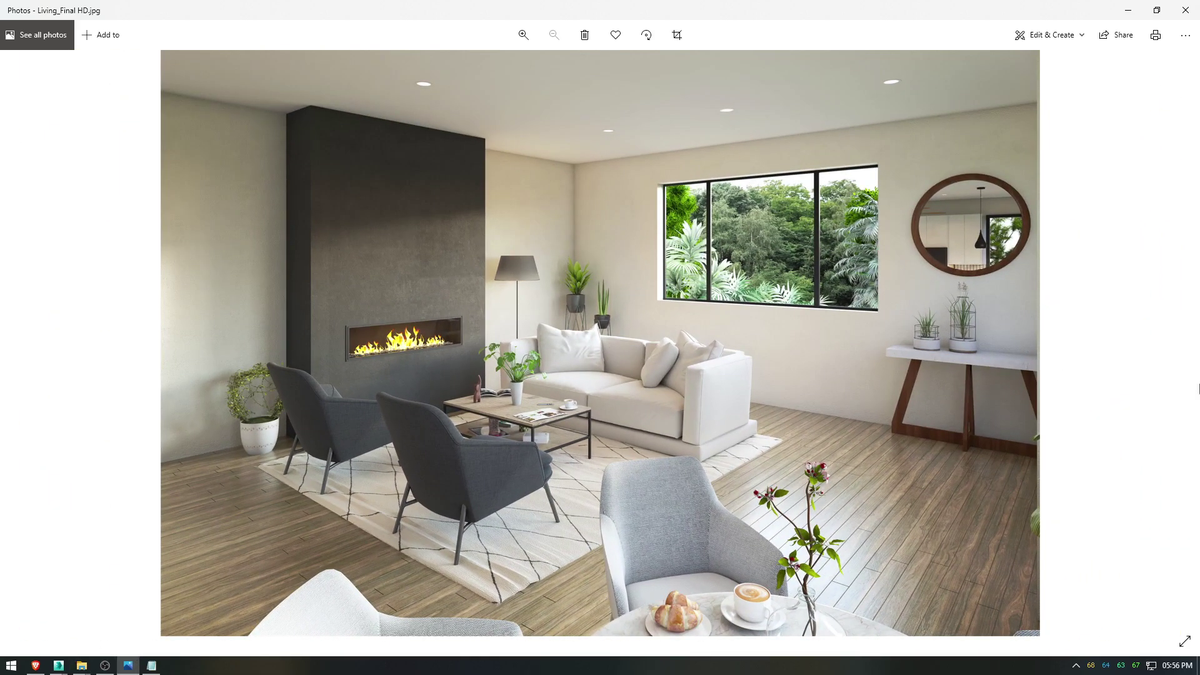
click(15, 338)
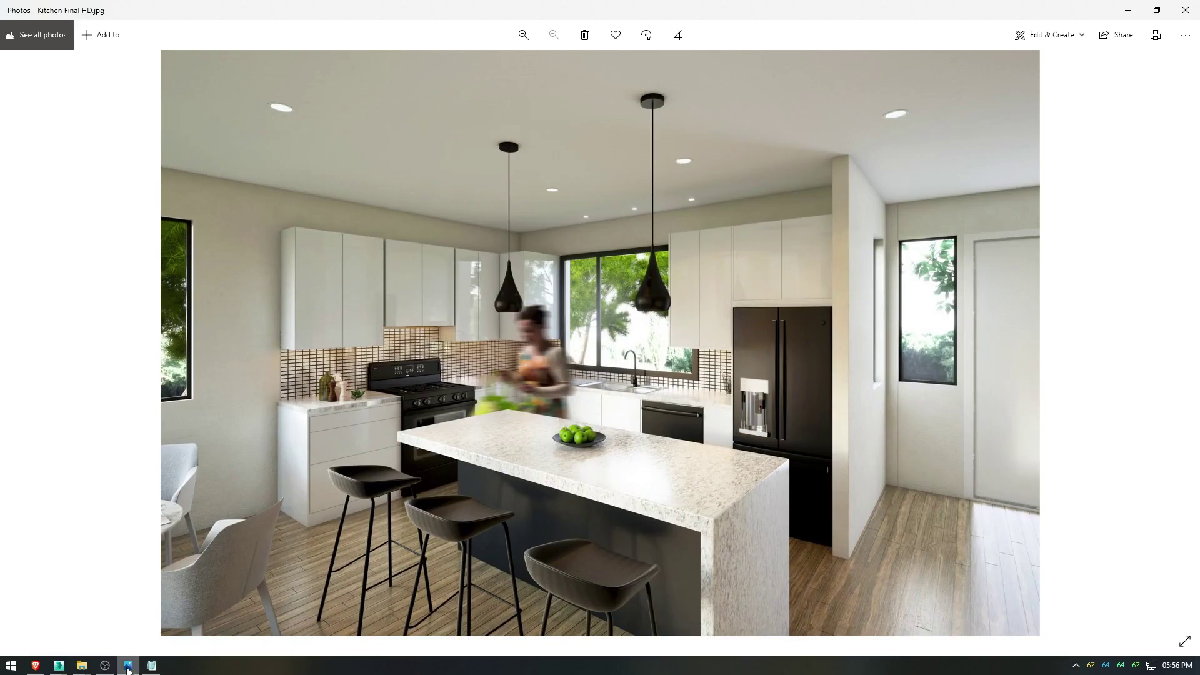
Step: Compare the kitchen render in the V-Ray frame buffer with Kitchen Final HD.jpg again, alternating between both images
mouse_move(58, 665)
click(335, 609)
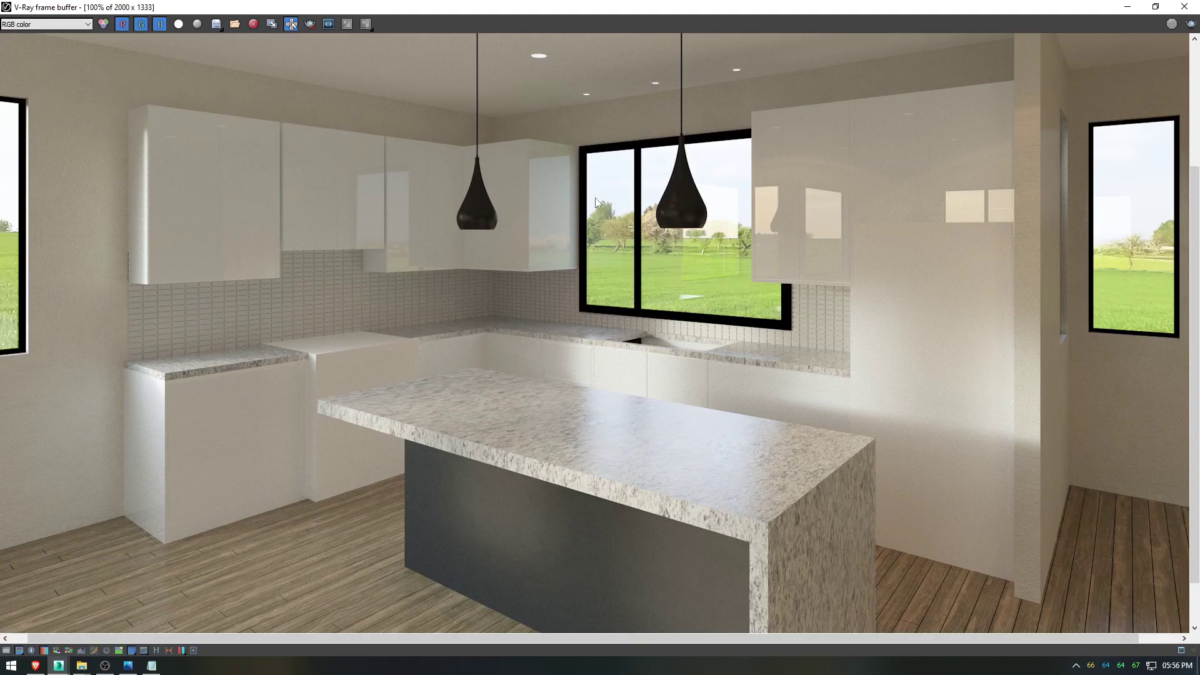
scroll(711, 324, down, 1)
scroll(711, 324, up, 1)
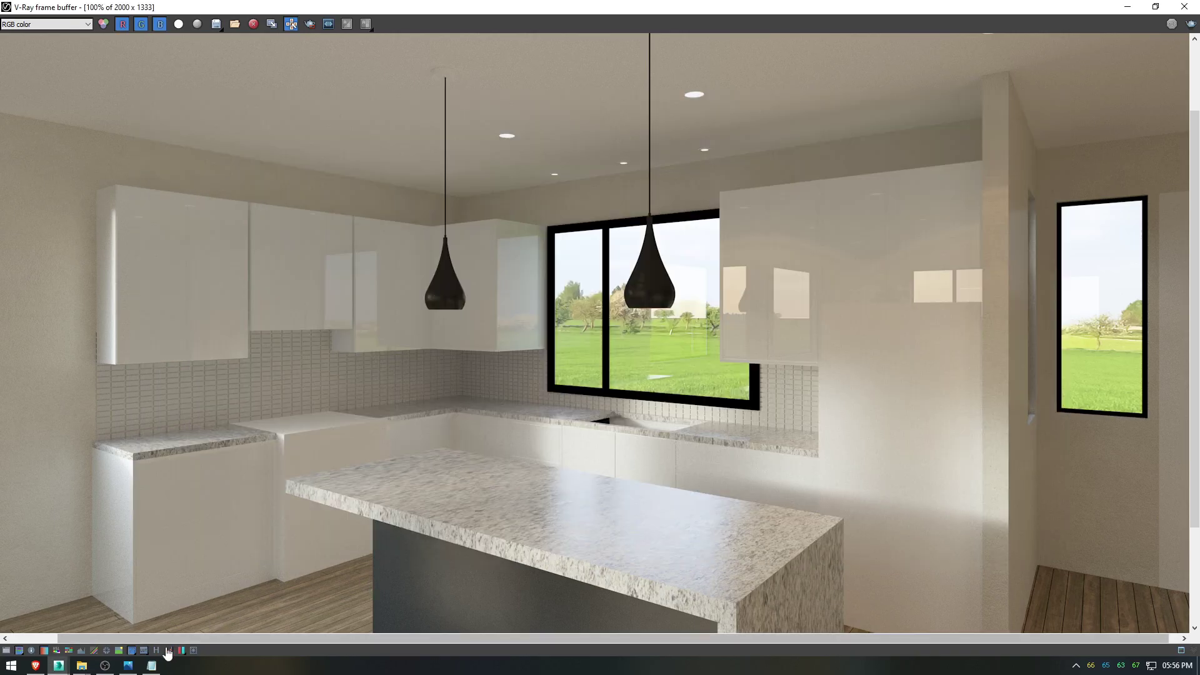
click(129, 666)
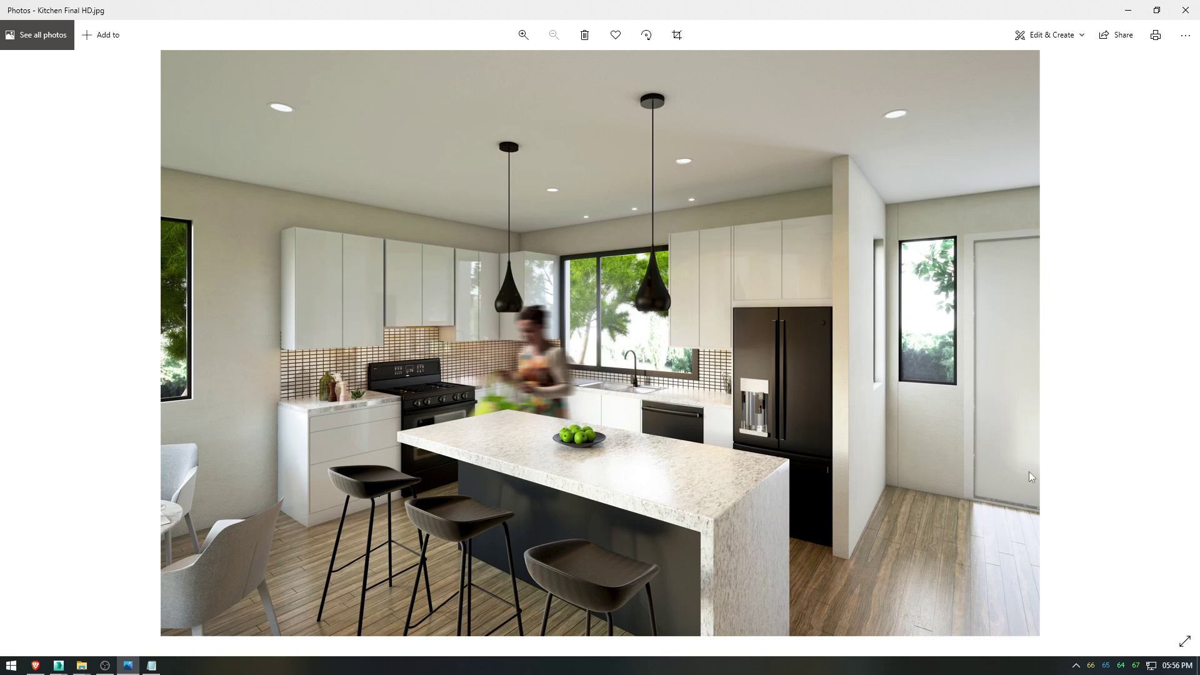
click(127, 666)
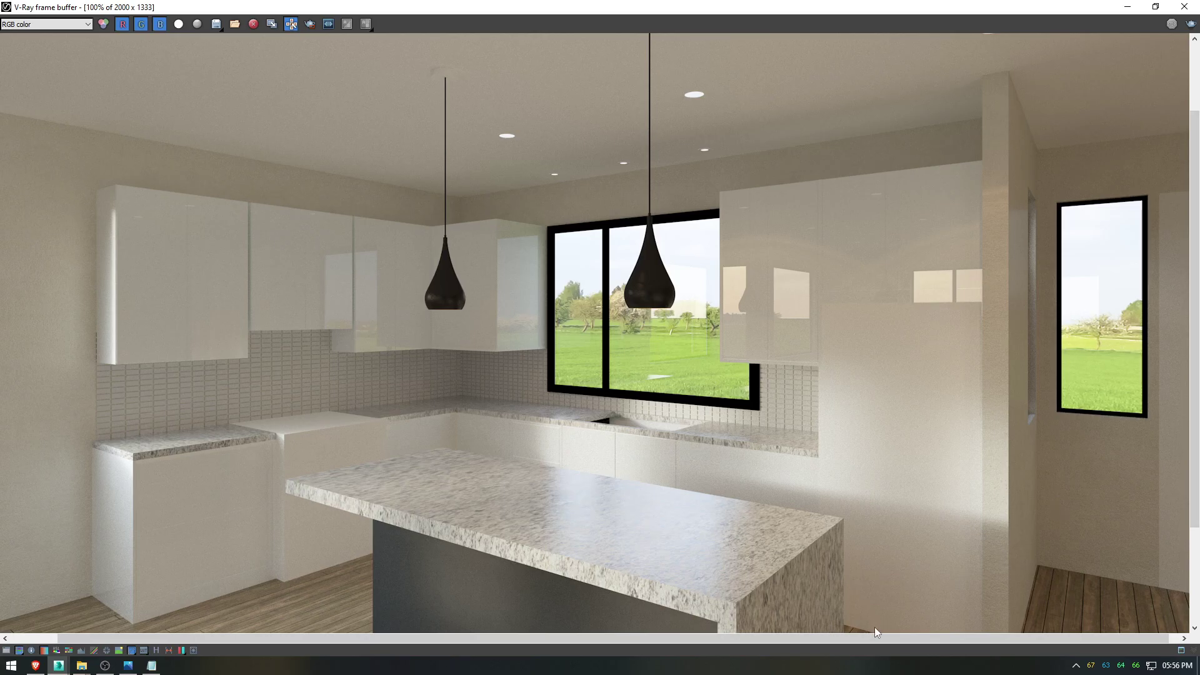
drag(874, 636, 852, 636)
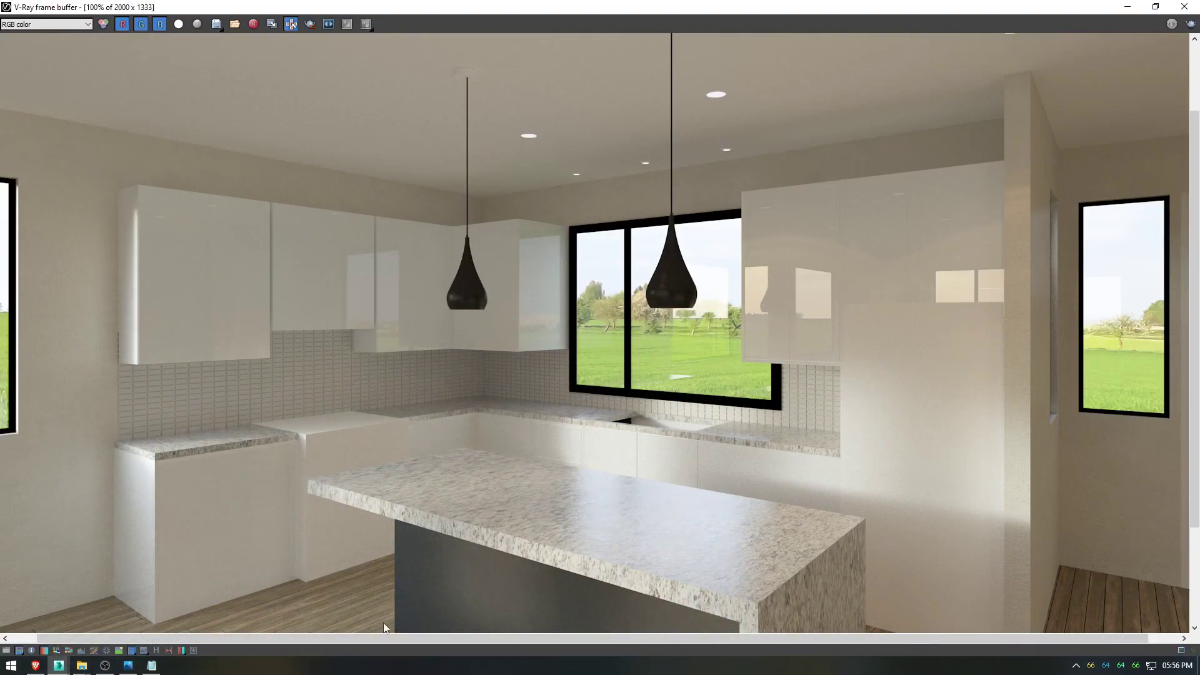
click(127, 665)
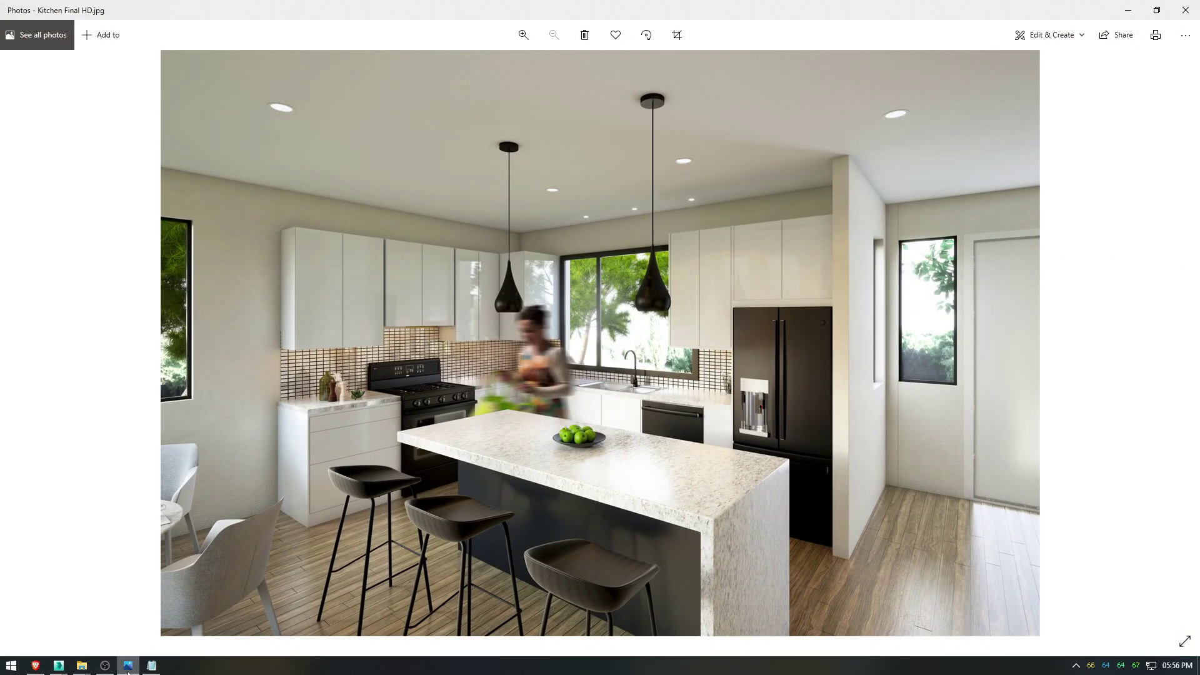
mouse_move(89, 669)
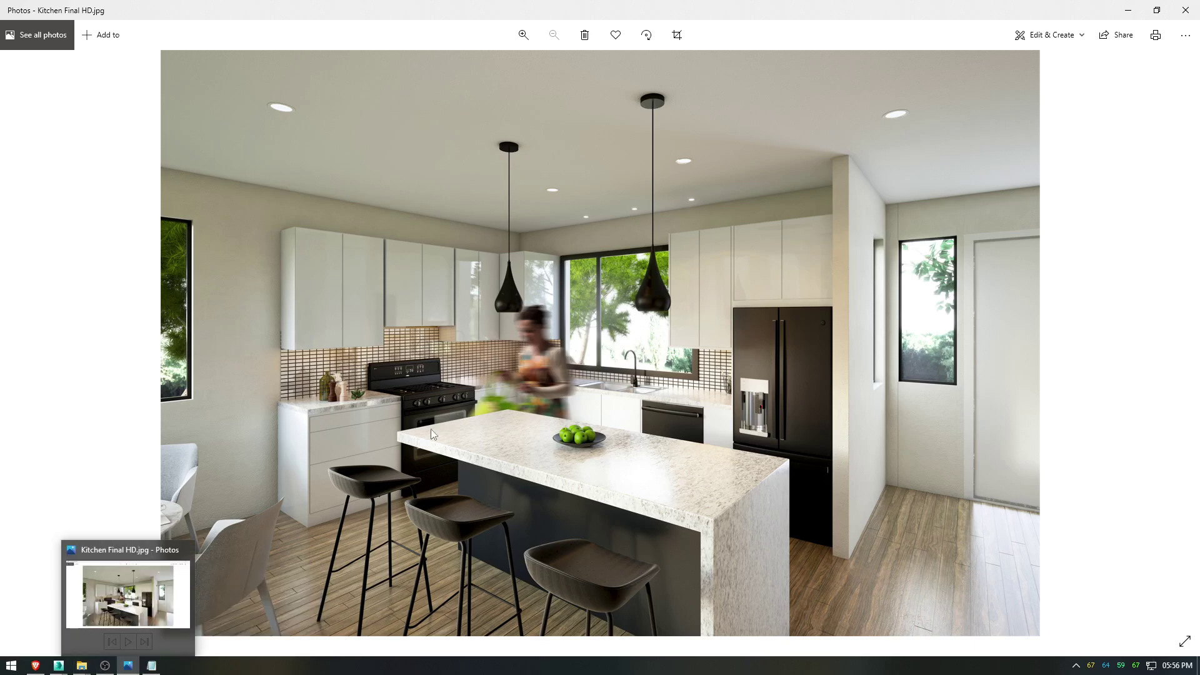
click(58, 666)
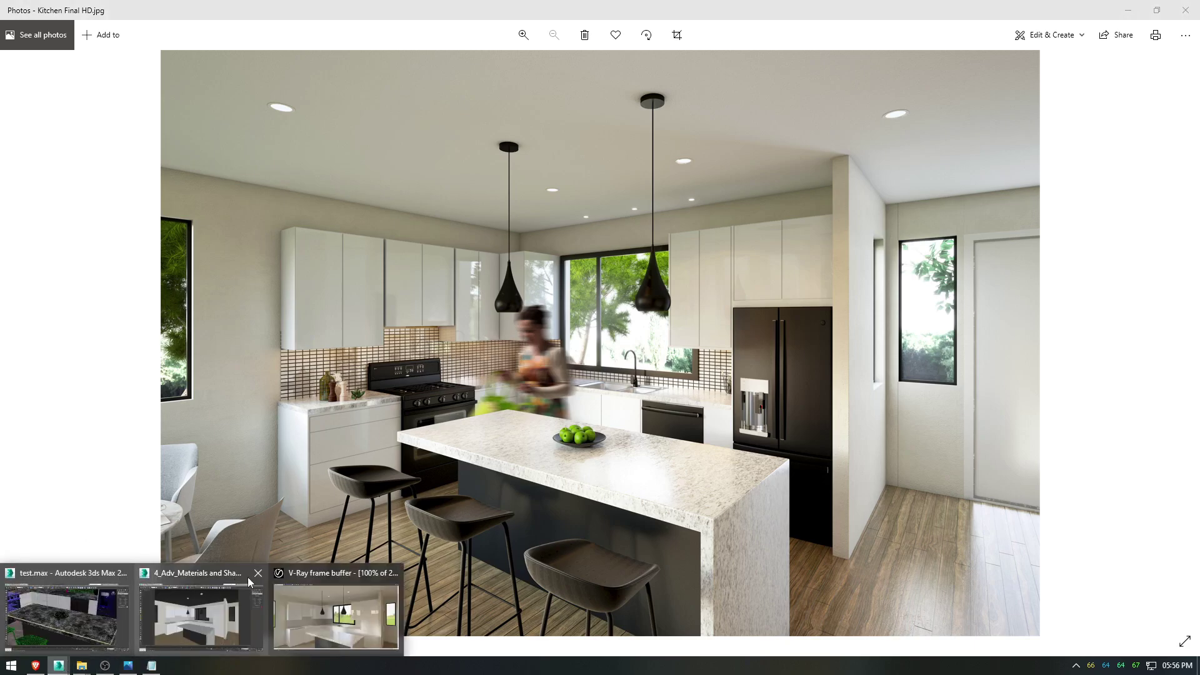
click(336, 610)
Step: Examine the island benchtop's marble texture and reflections at up to 400% magnification, and review the surrounding kitchen render
scroll(711, 348, down, 3)
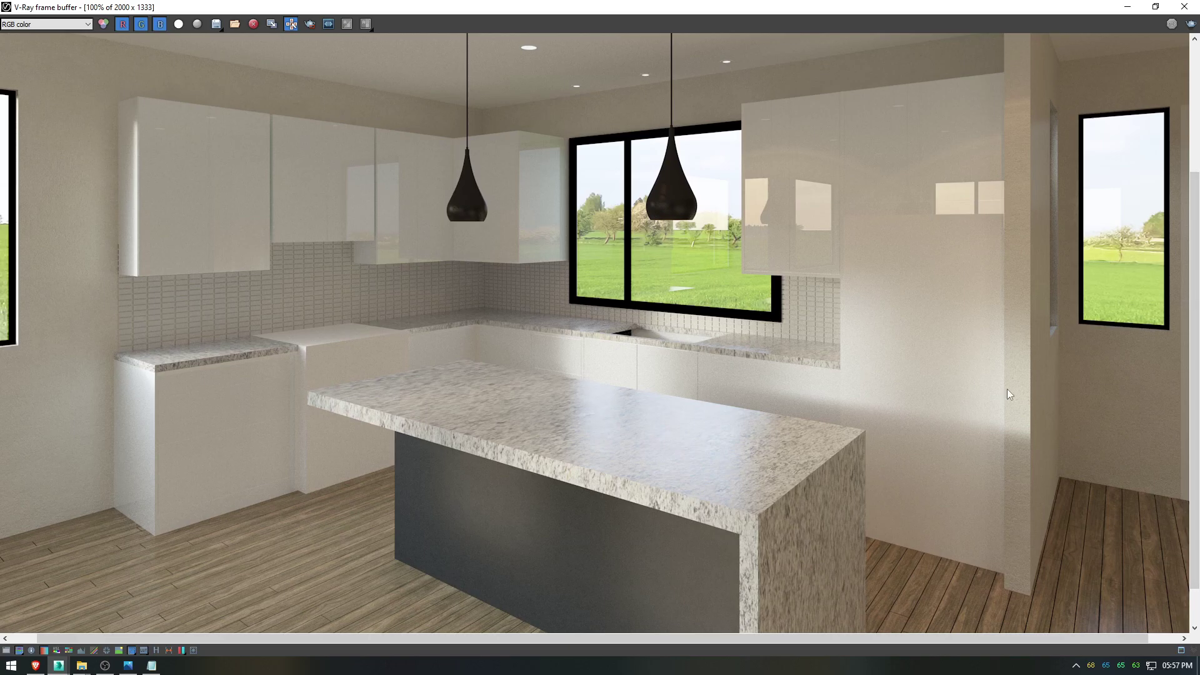
scroll(1197, 438, down, 2)
scroll(1197, 438, down, 1)
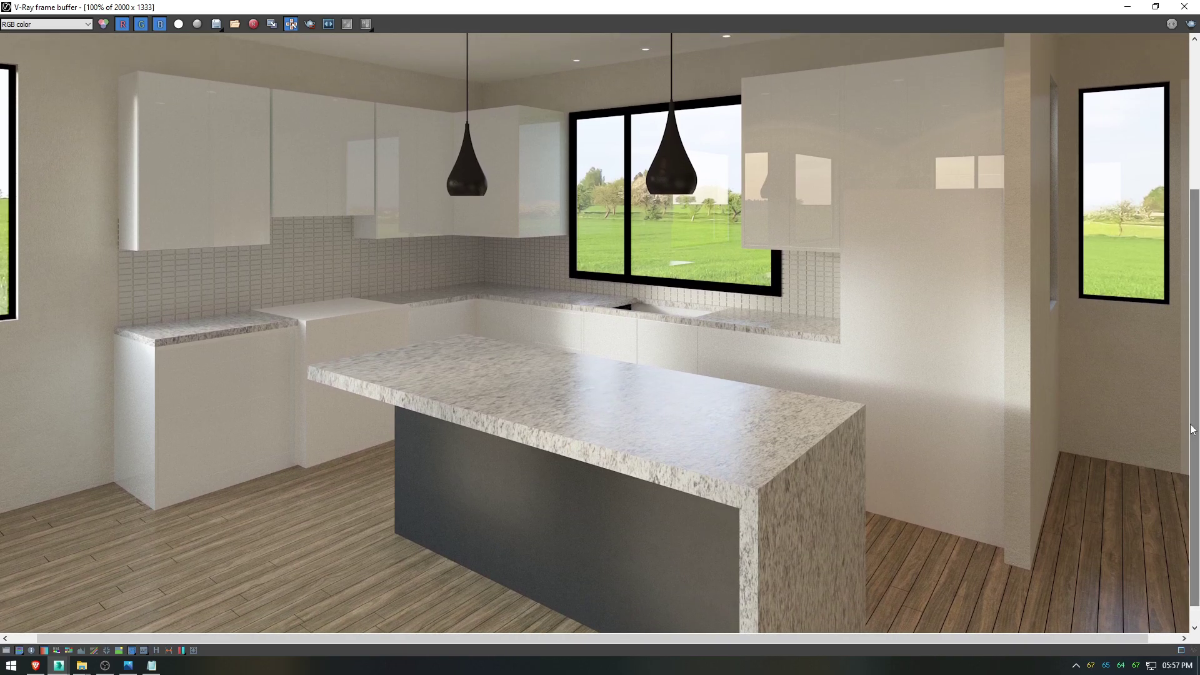
scroll(688, 490, up, 1)
middle_drag(530, 382, 620, 362)
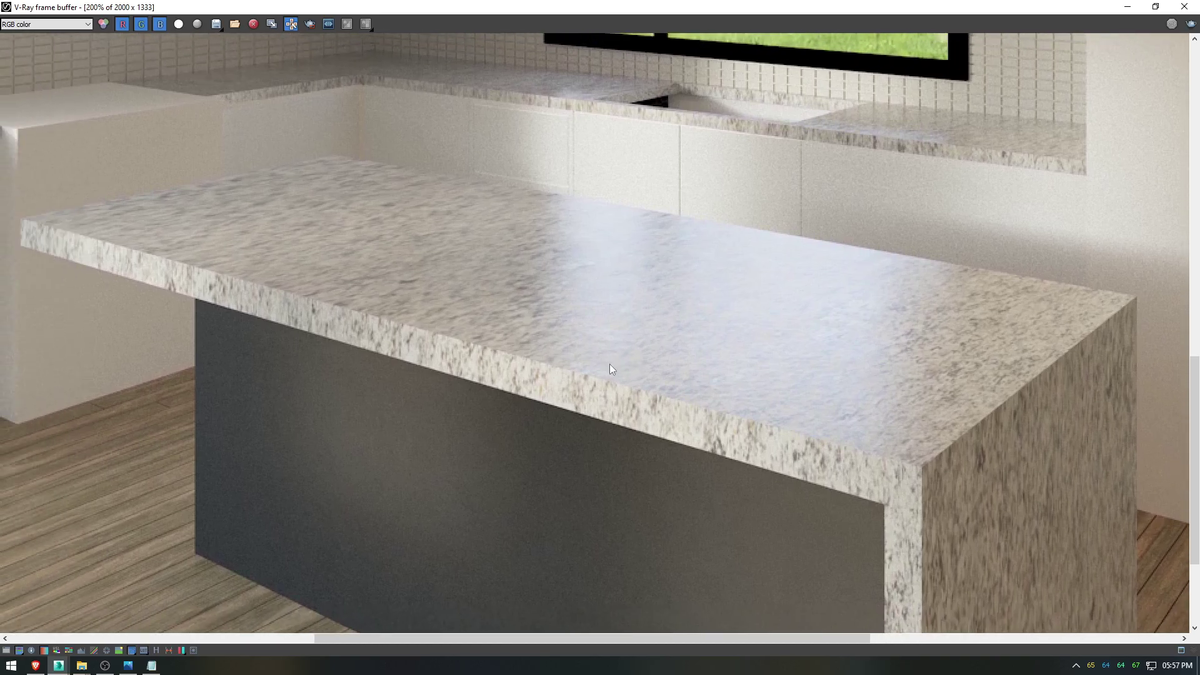
scroll(775, 360, up, 1)
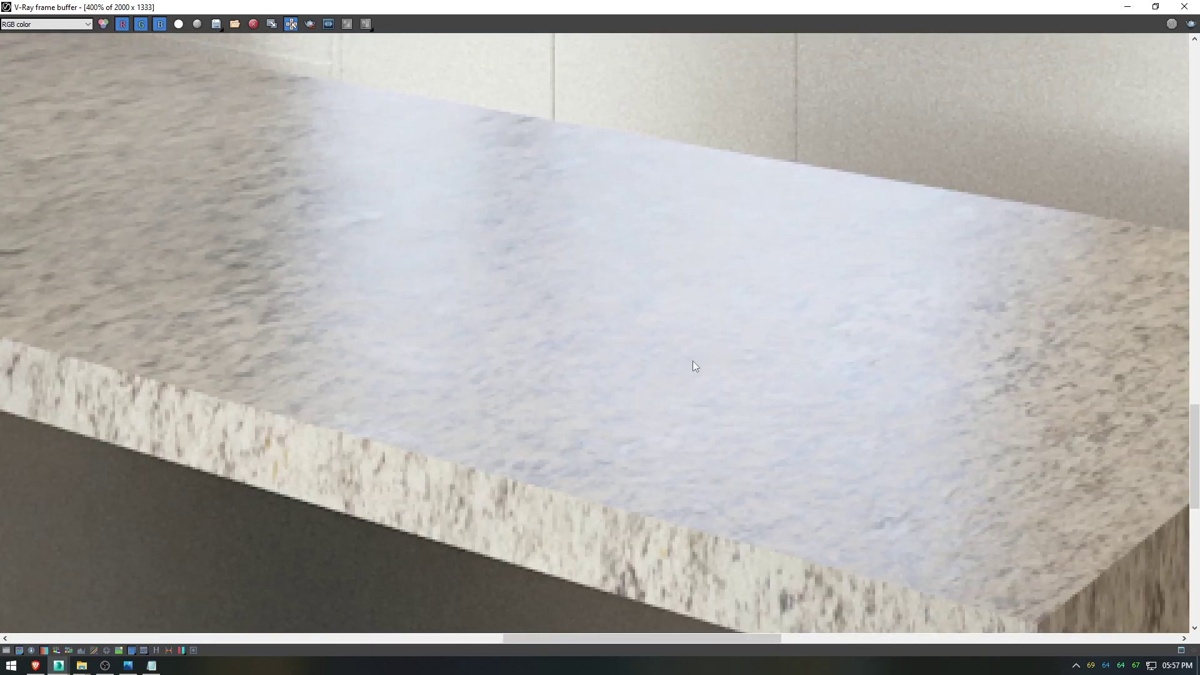
scroll(625, 359, down, 2)
scroll(550, 412, down, 1)
scroll(536, 440, up, 1)
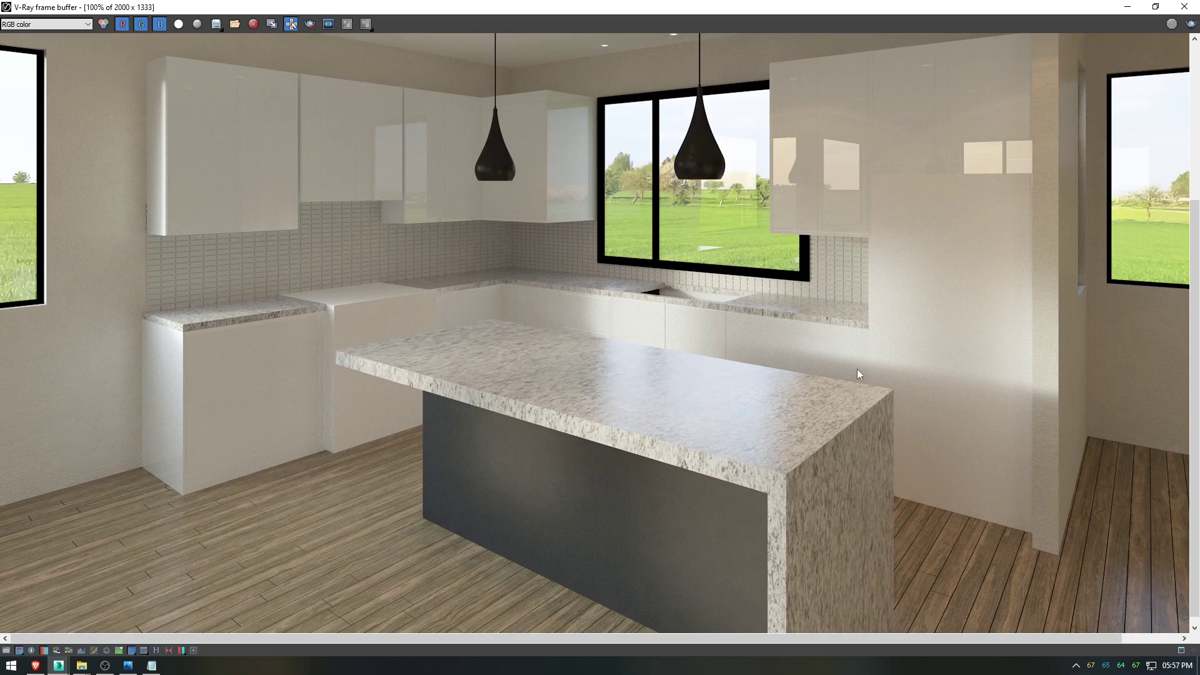
middle_drag(868, 242, 875, 315)
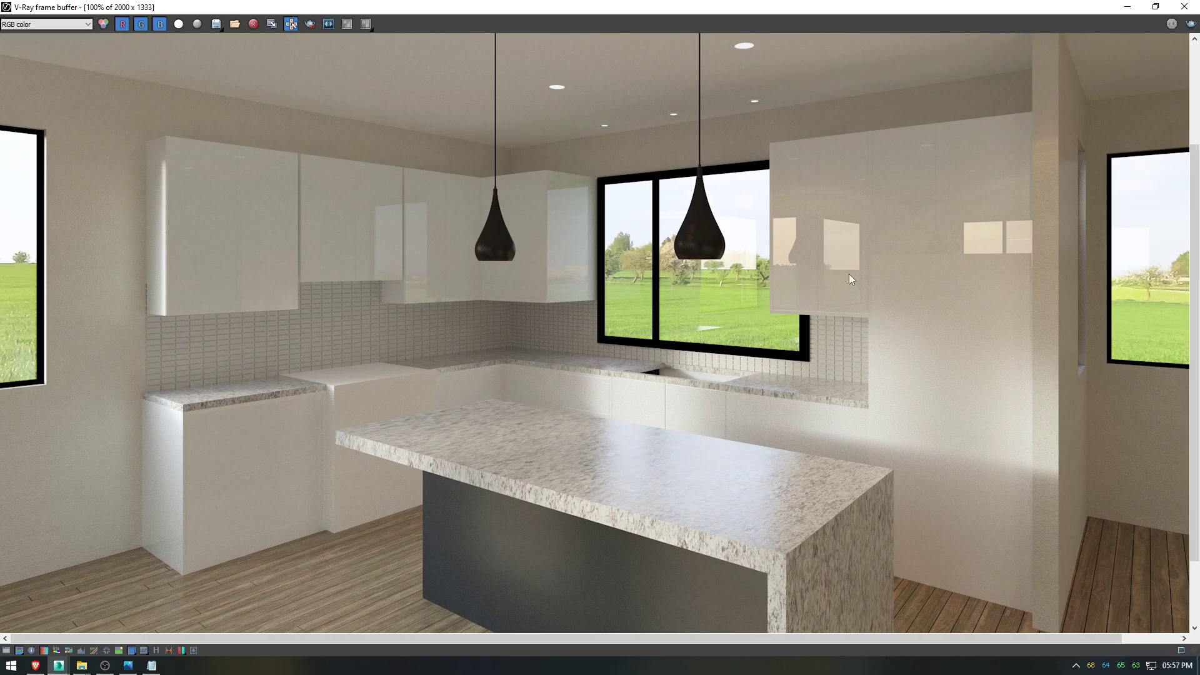
scroll(688, 363, down, 3)
scroll(681, 369, up, 3)
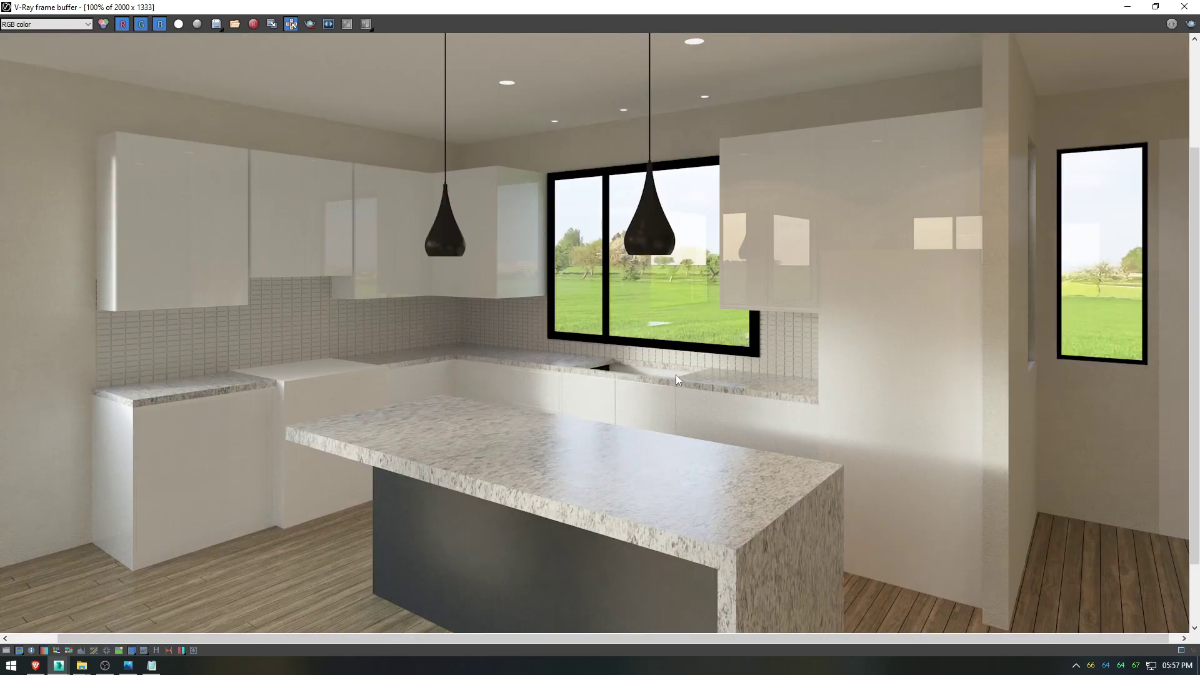
Step: Switch back and forth between the V-Ray kitchen render and Kitchen Final HD.jpg in Photos to compare the cabinets and benchtop
mouse_move(1195, 322)
mouse_down()
mouse_move(1195, 282)
mouse_move(1197, 301)
mouse_up()
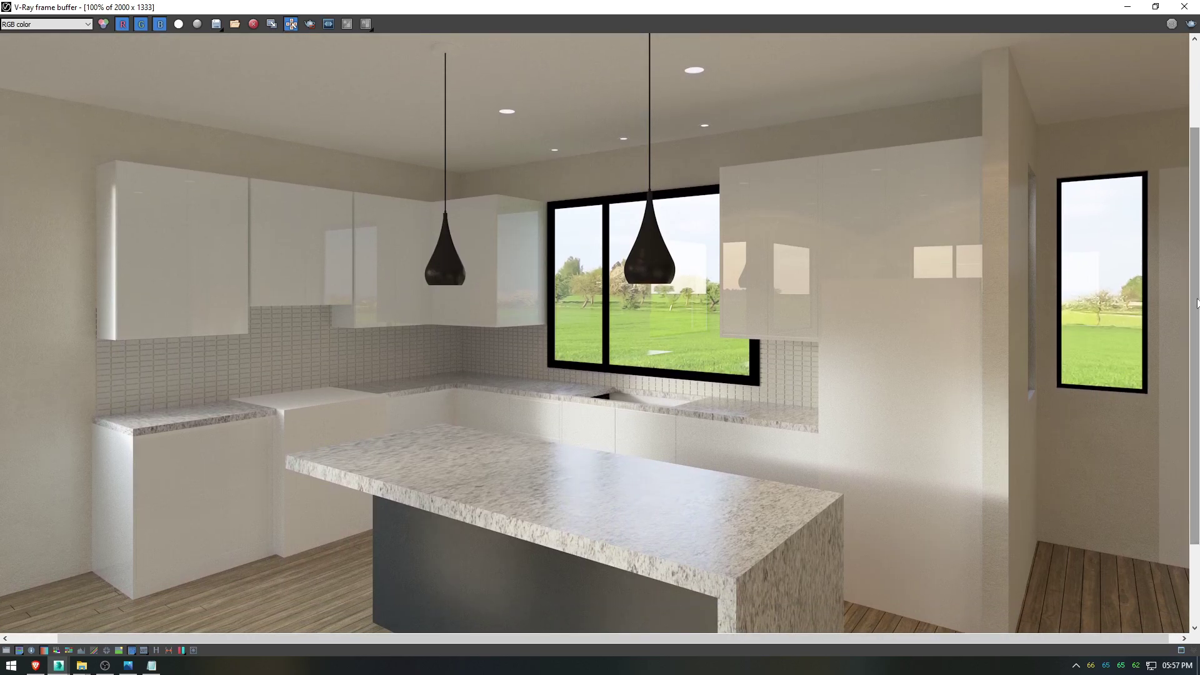
click(127, 668)
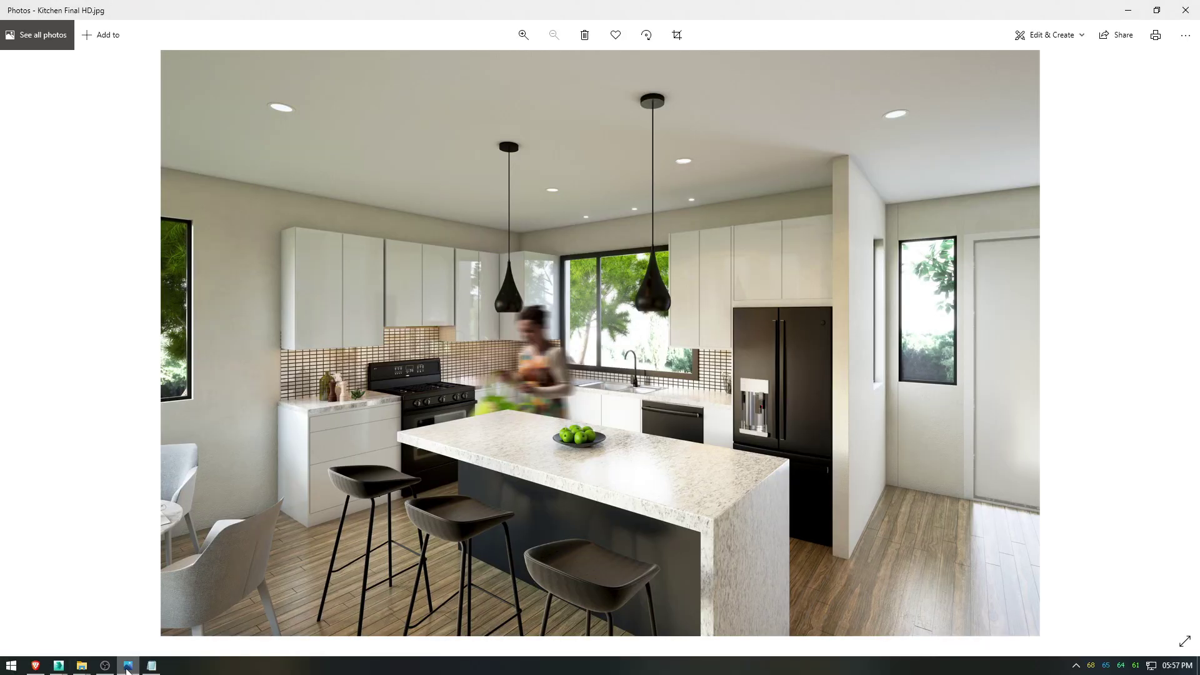
click(128, 667)
click(128, 667)
click(128, 668)
click(128, 666)
click(127, 668)
click(127, 668)
click(128, 668)
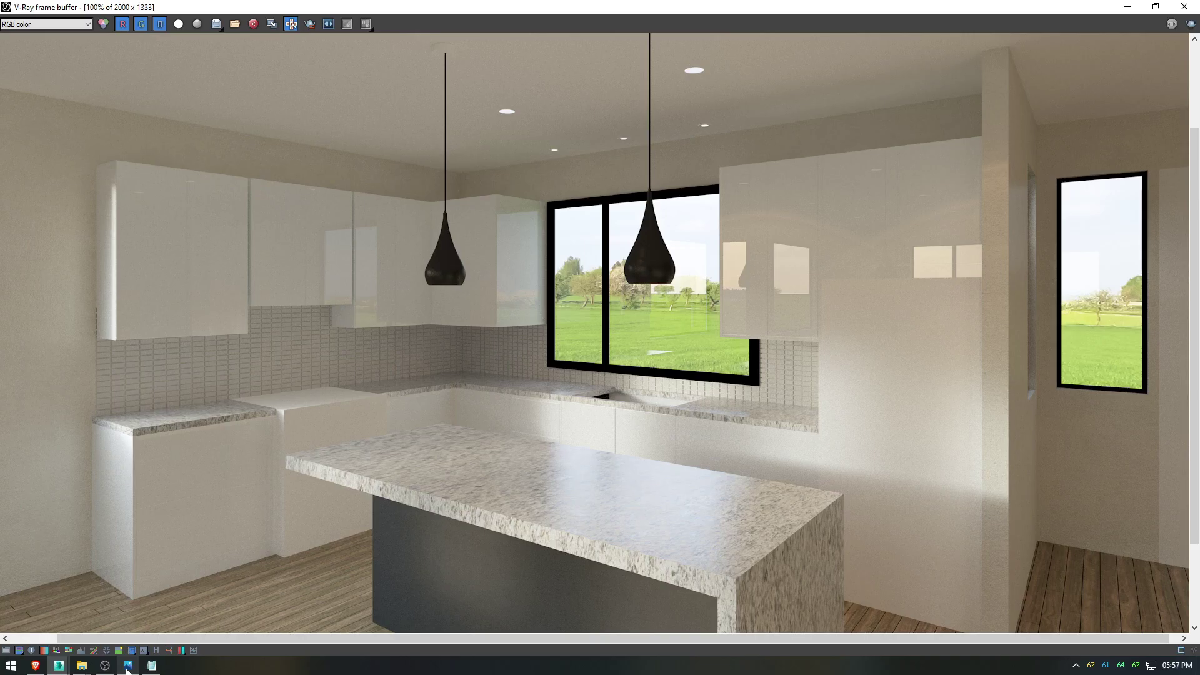
click(128, 668)
click(128, 667)
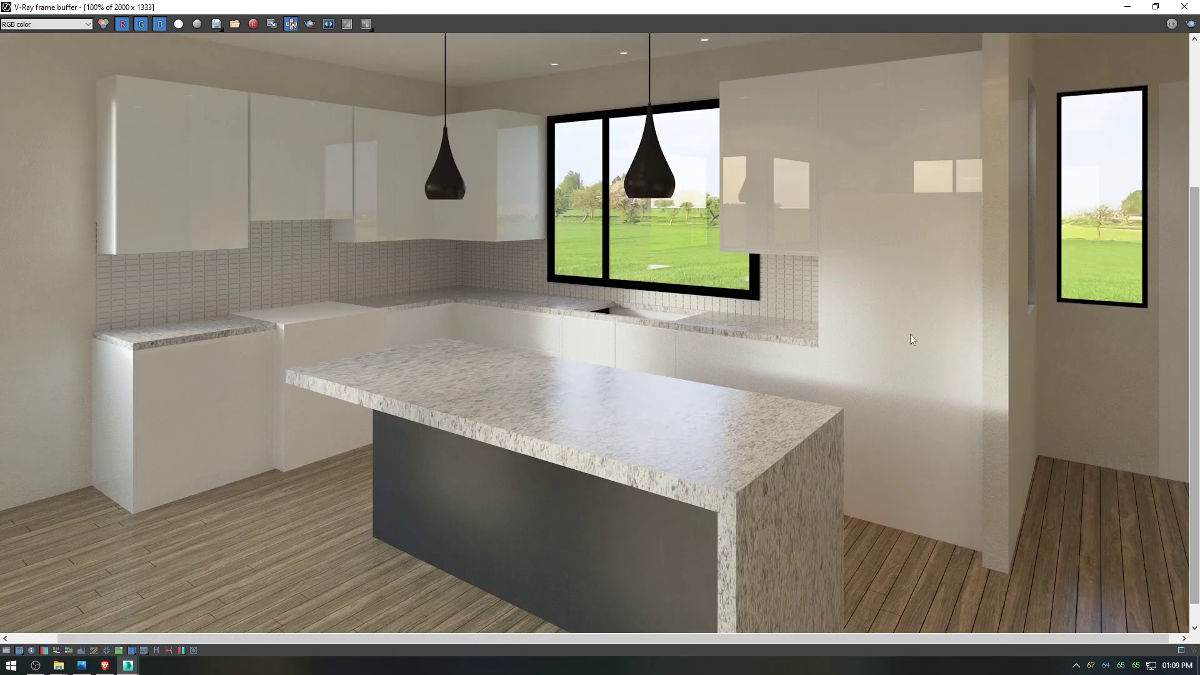
Step: Define a render region around the wall cabinets and window in the V-Ray frame buffer, and close the frame buffer
scroll(914, 334, down, 1)
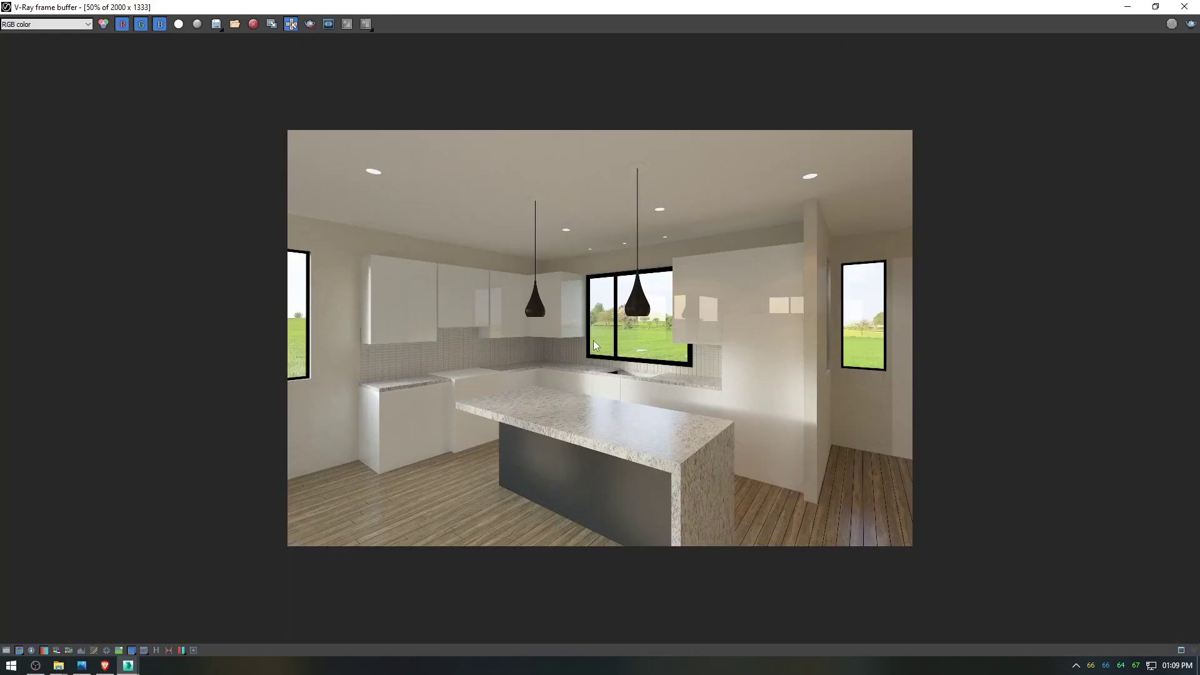
scroll(643, 345, up, 1)
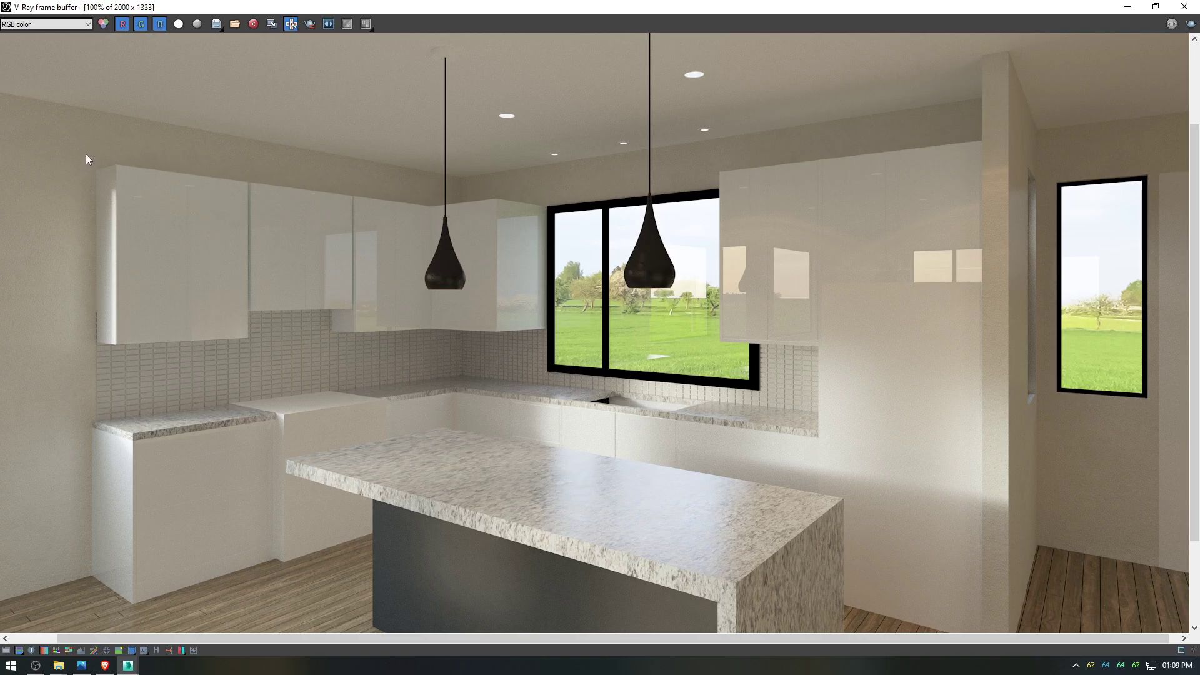
click(310, 24)
drag(70, 146, 991, 383)
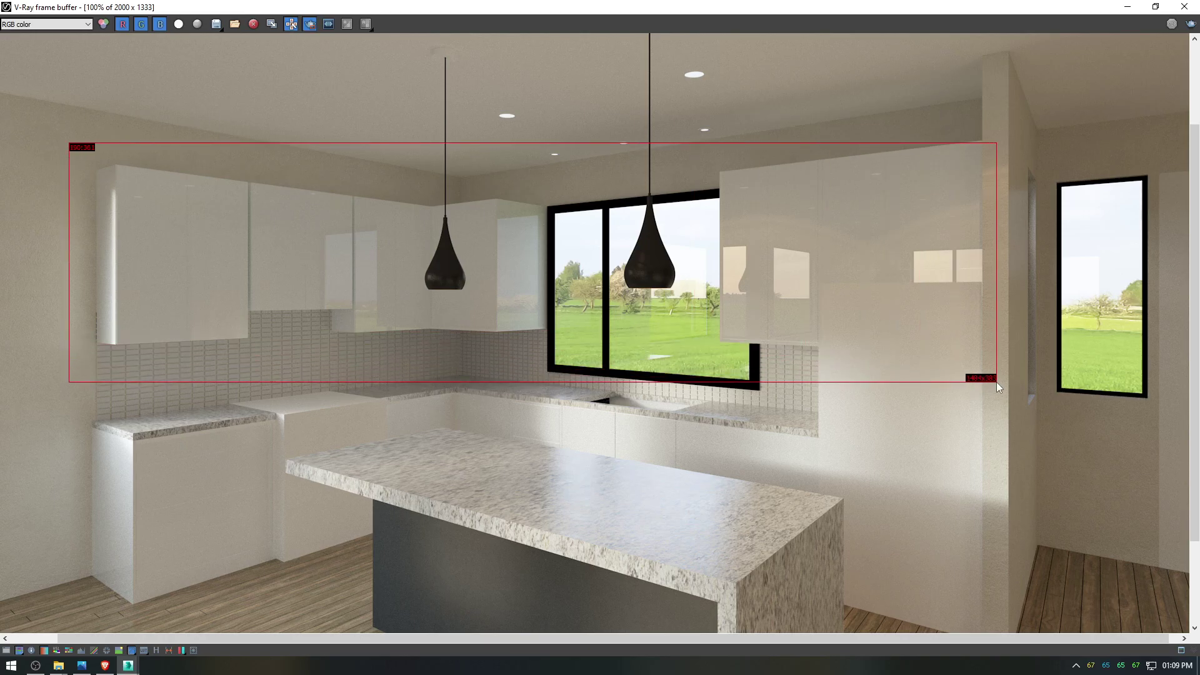
click(1185, 6)
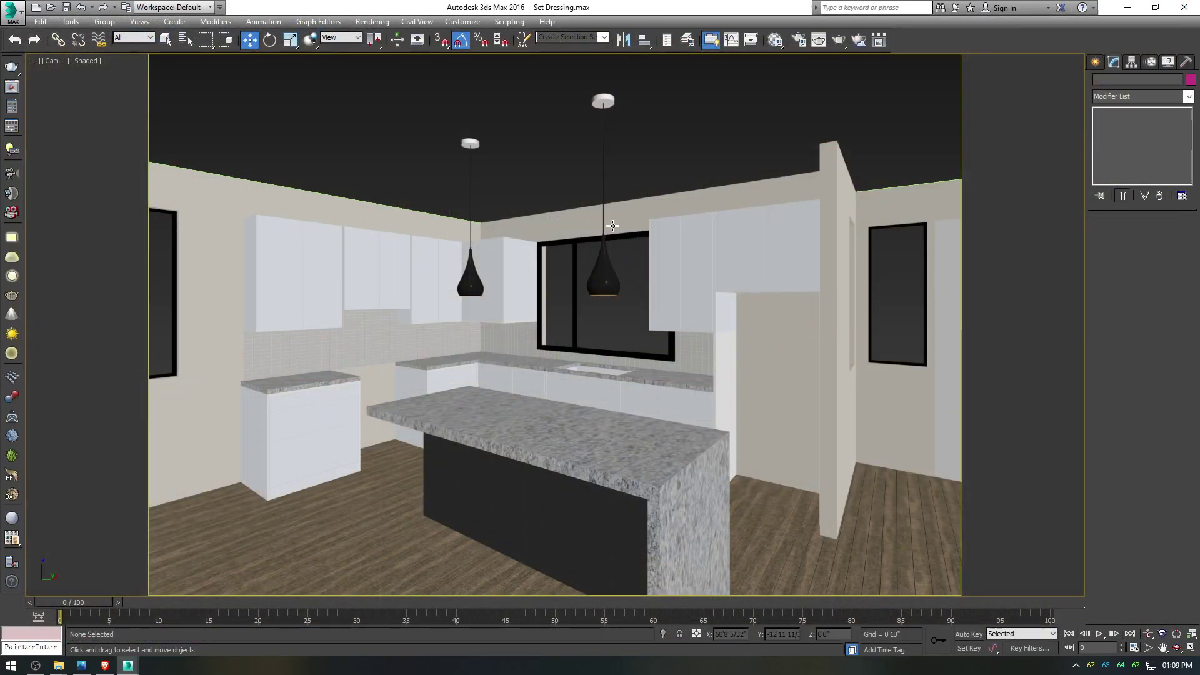
Step: Pick the Cabinets material from the wall cabinets into the Material Editor, open its diffuse VRayColor map and enlarge the sample preview
click(775, 40)
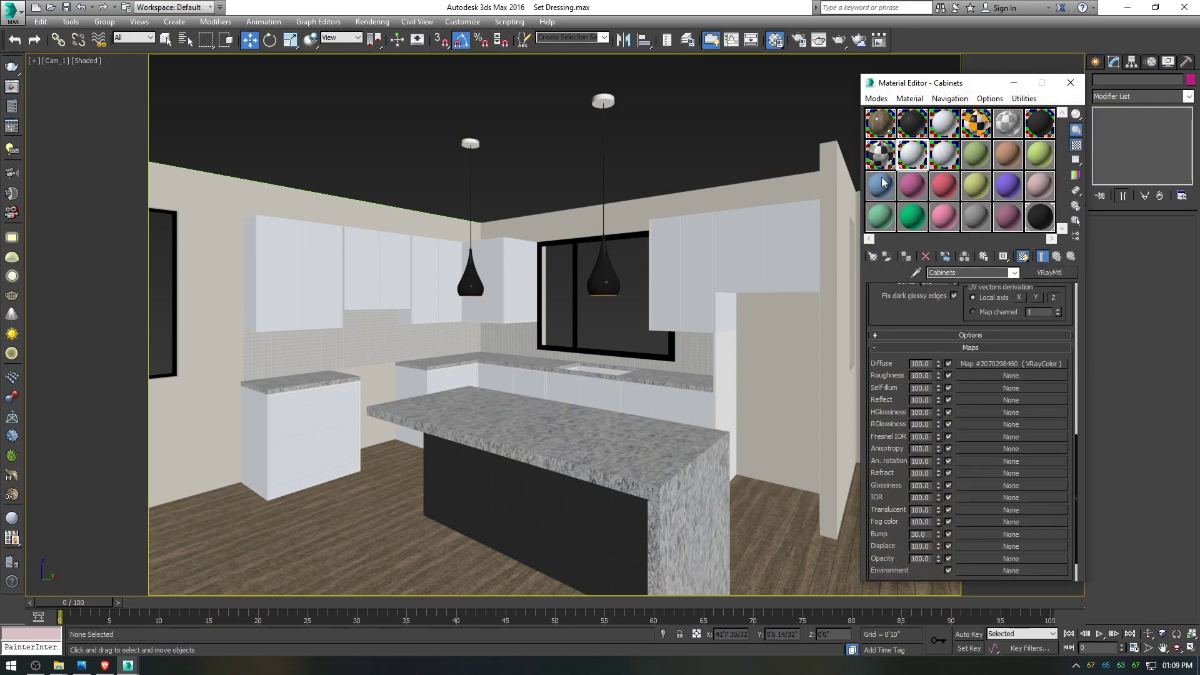
click(917, 274)
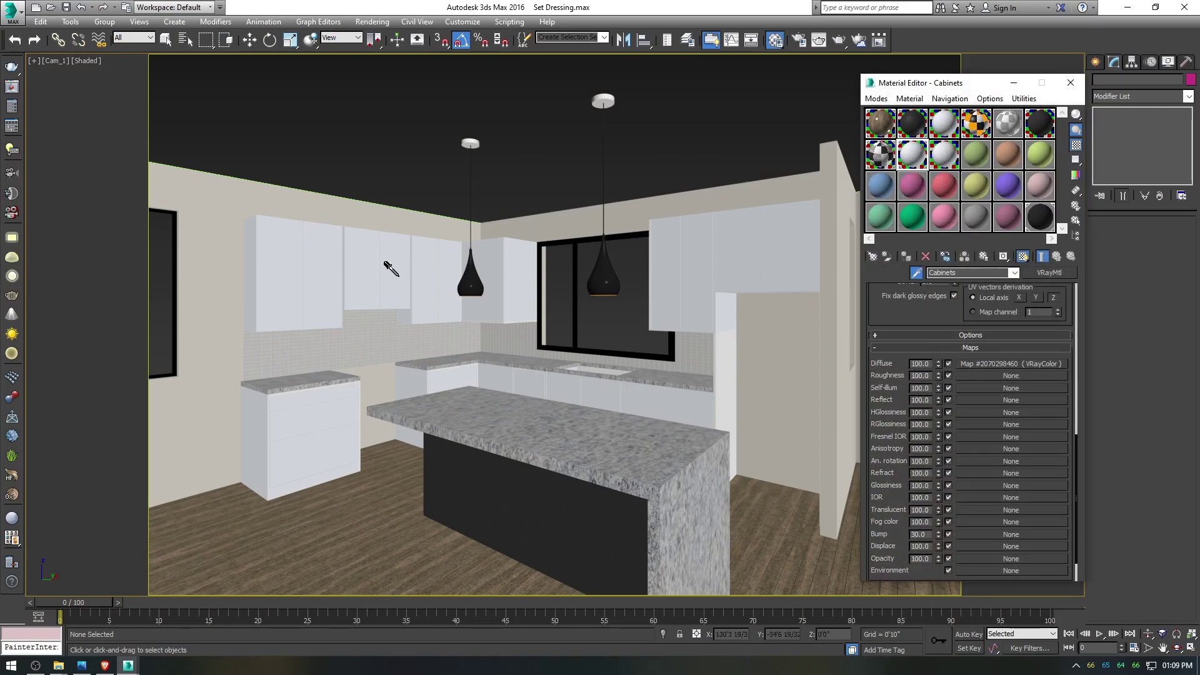
click(289, 264)
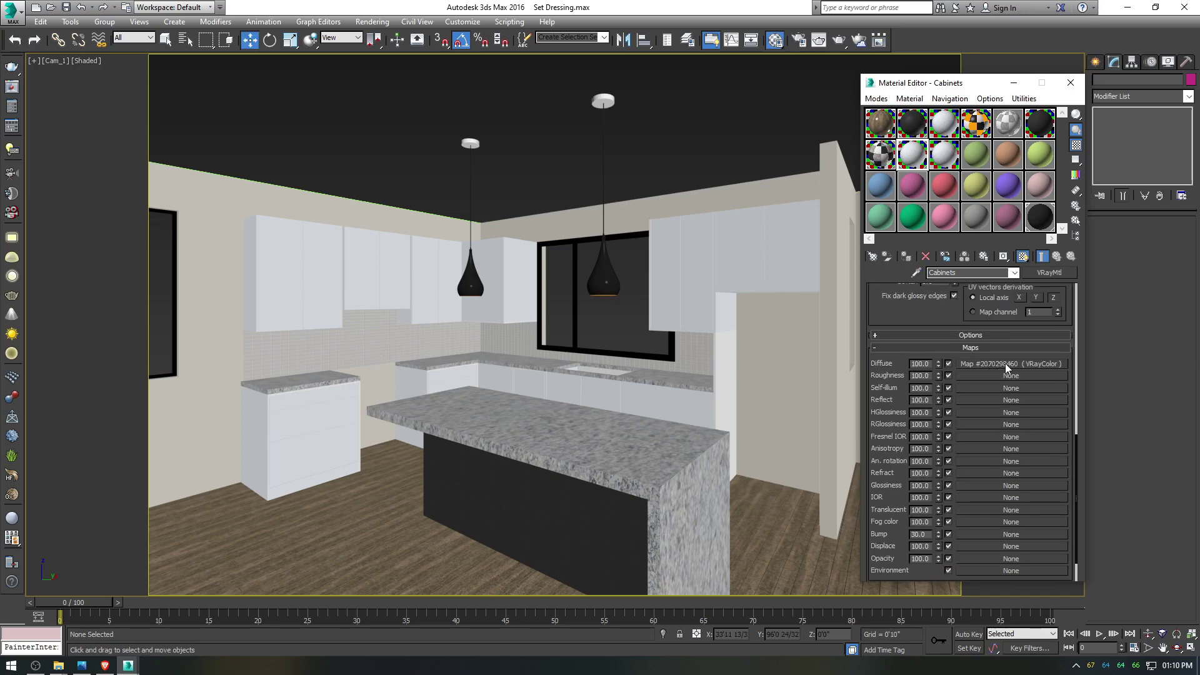
click(1005, 362)
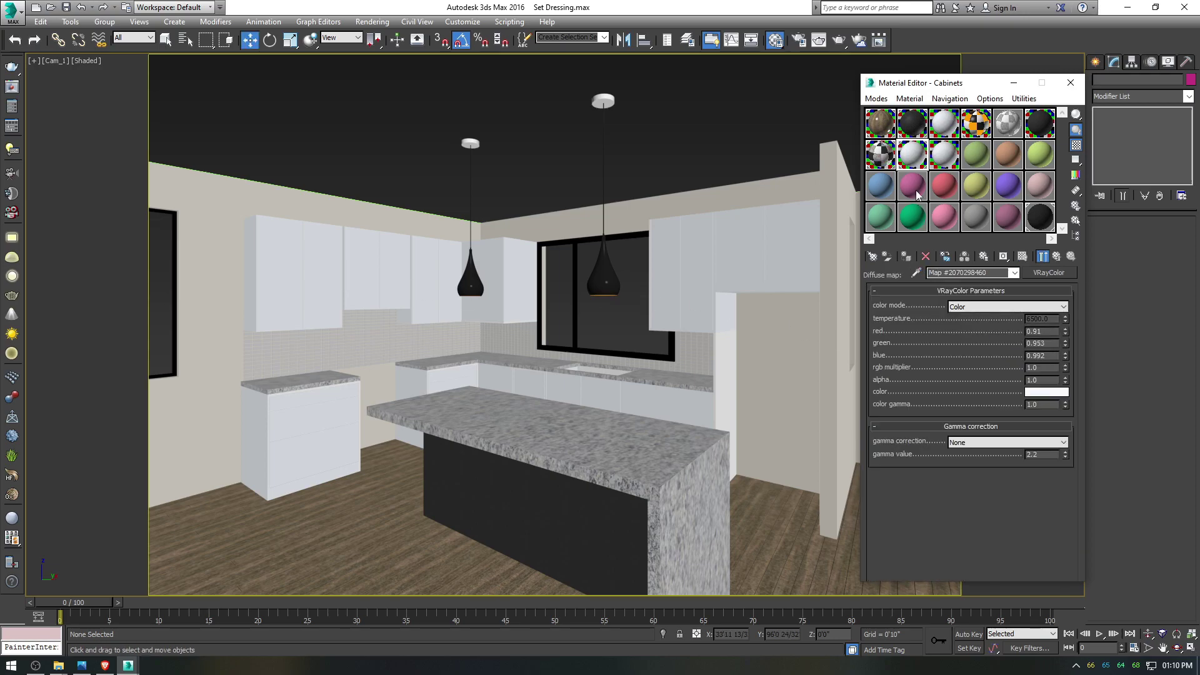
double_click(912, 157)
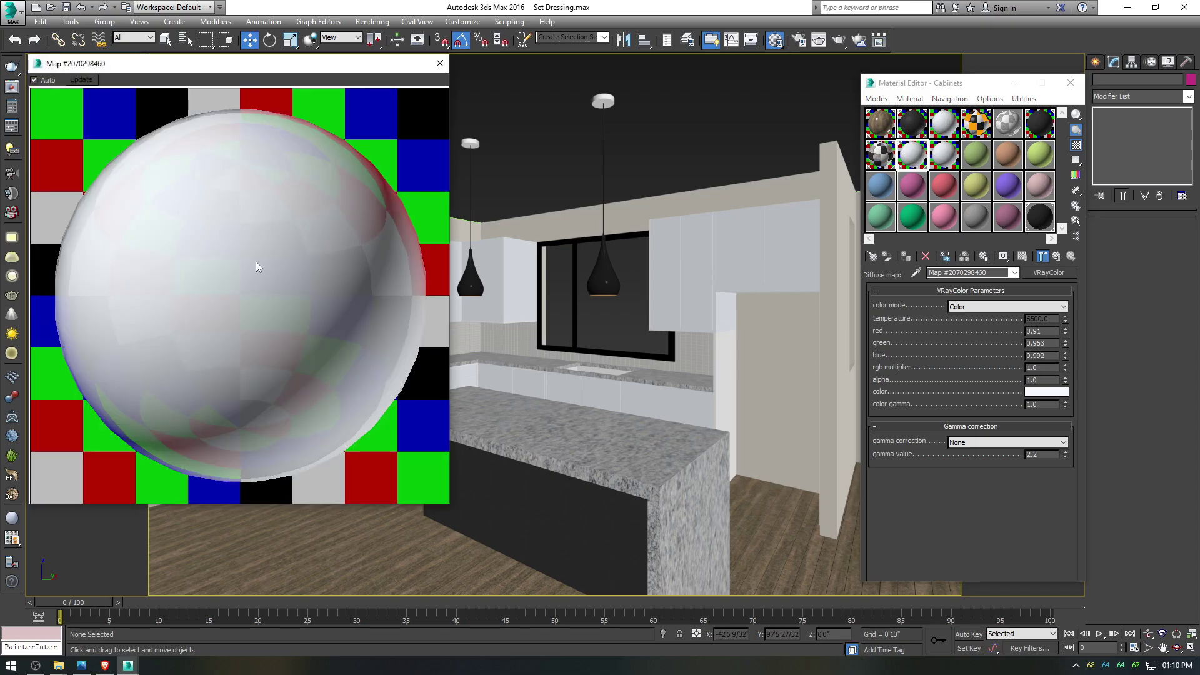
Step: Replace the diffuse VRayColor map with a Composite map, keeping the old map as a sub-map
click(1047, 272)
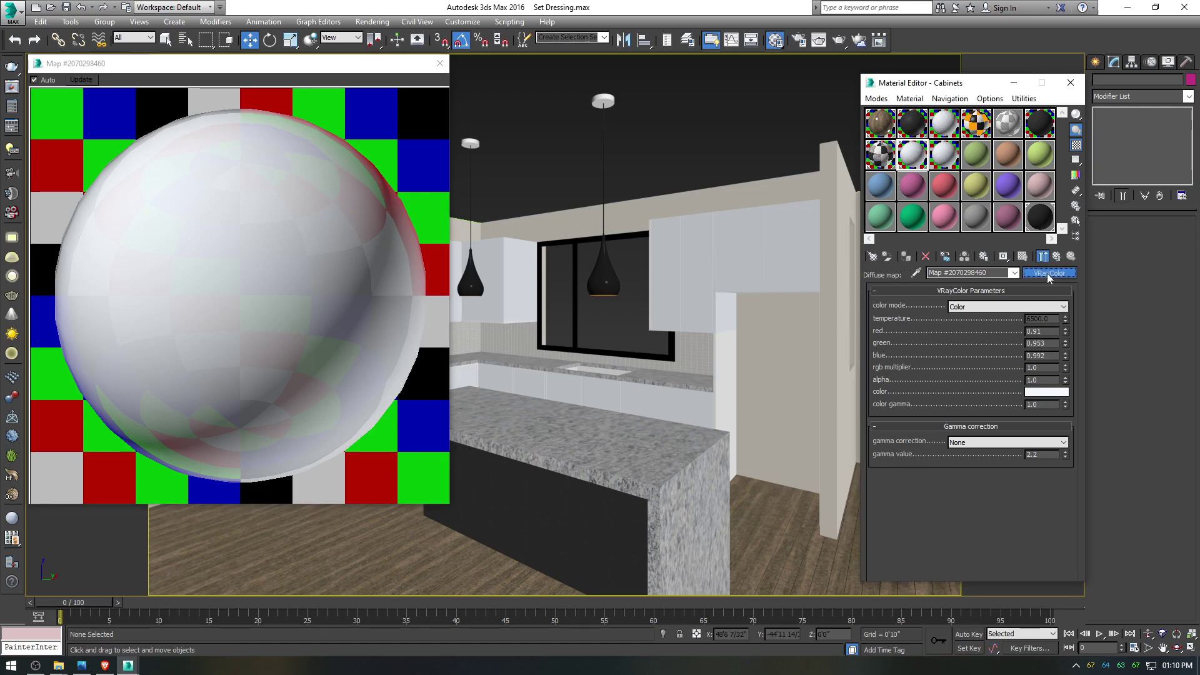
text(com)
double_click(519, 168)
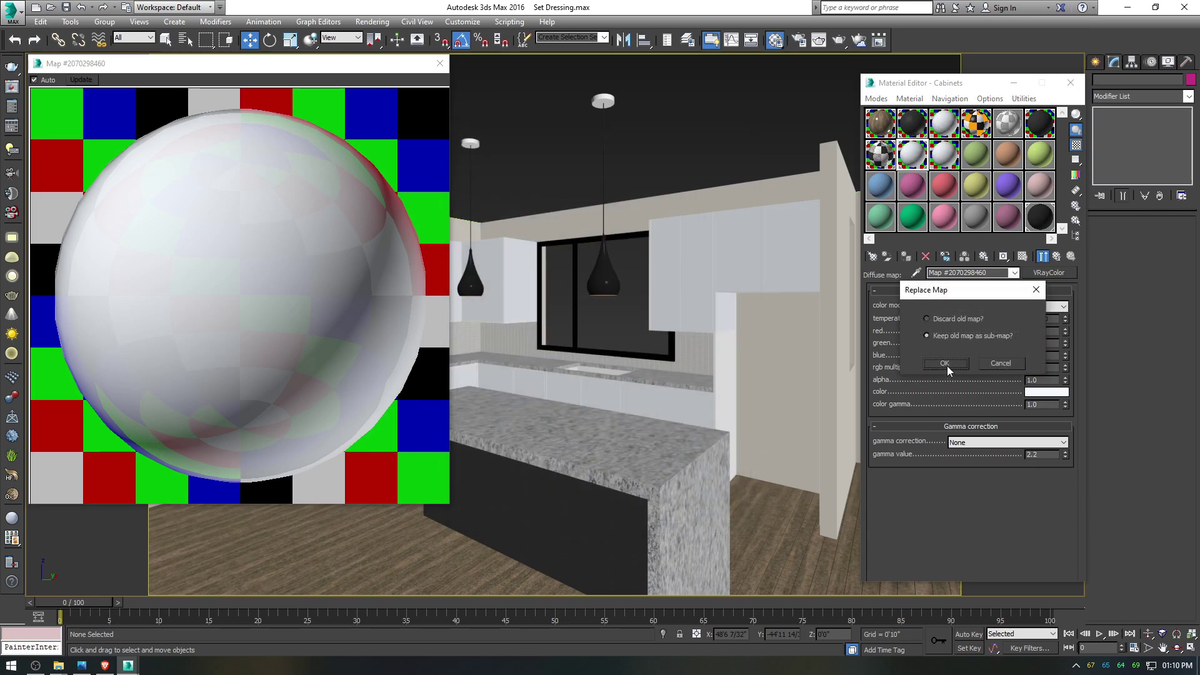
click(945, 363)
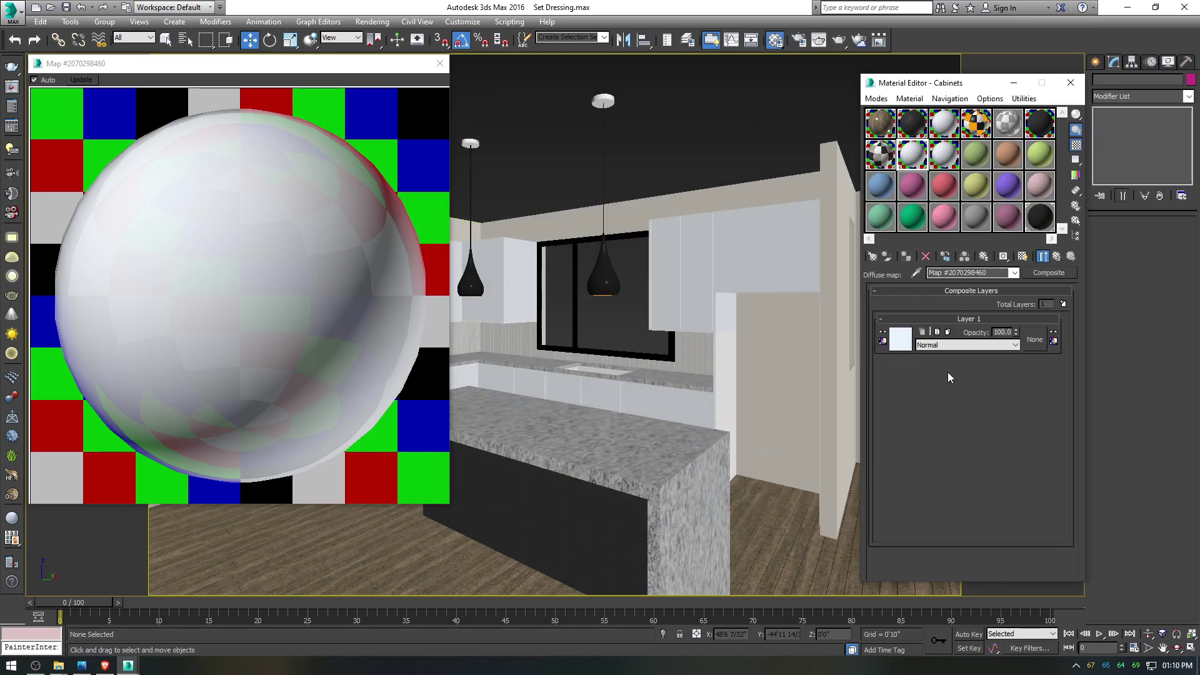
Step: Add a second composite layer, assign it a Bitmap map and point the image file selection to the Cabinets texture folder
click(1063, 305)
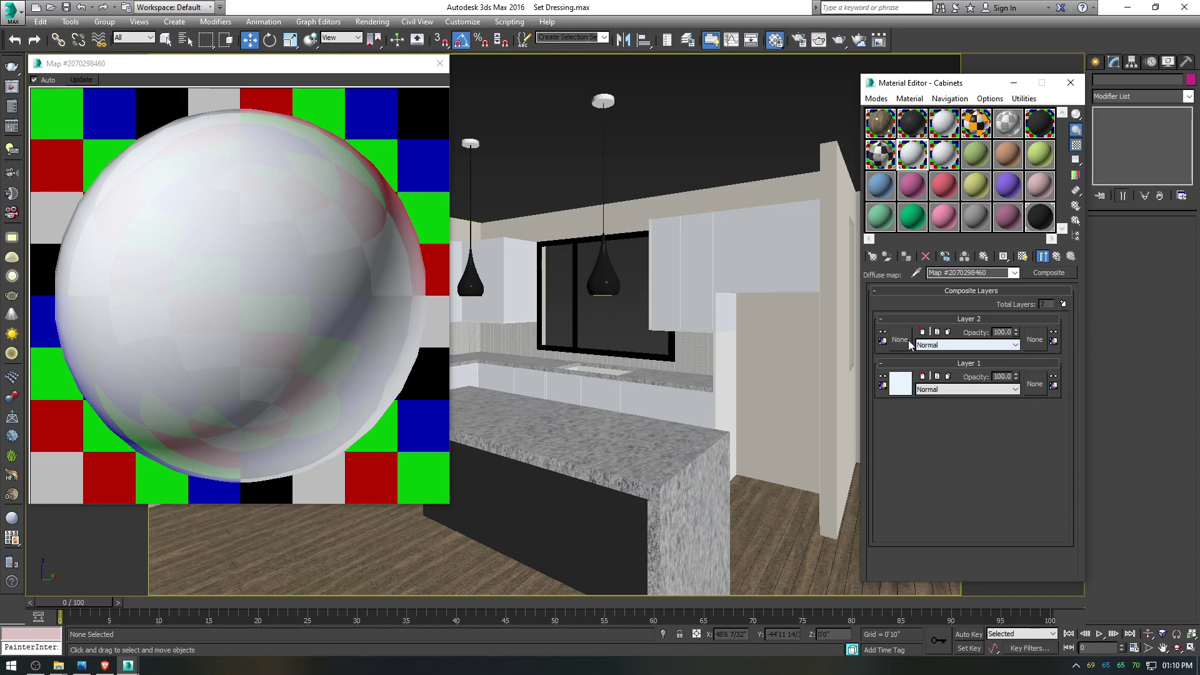
click(907, 340)
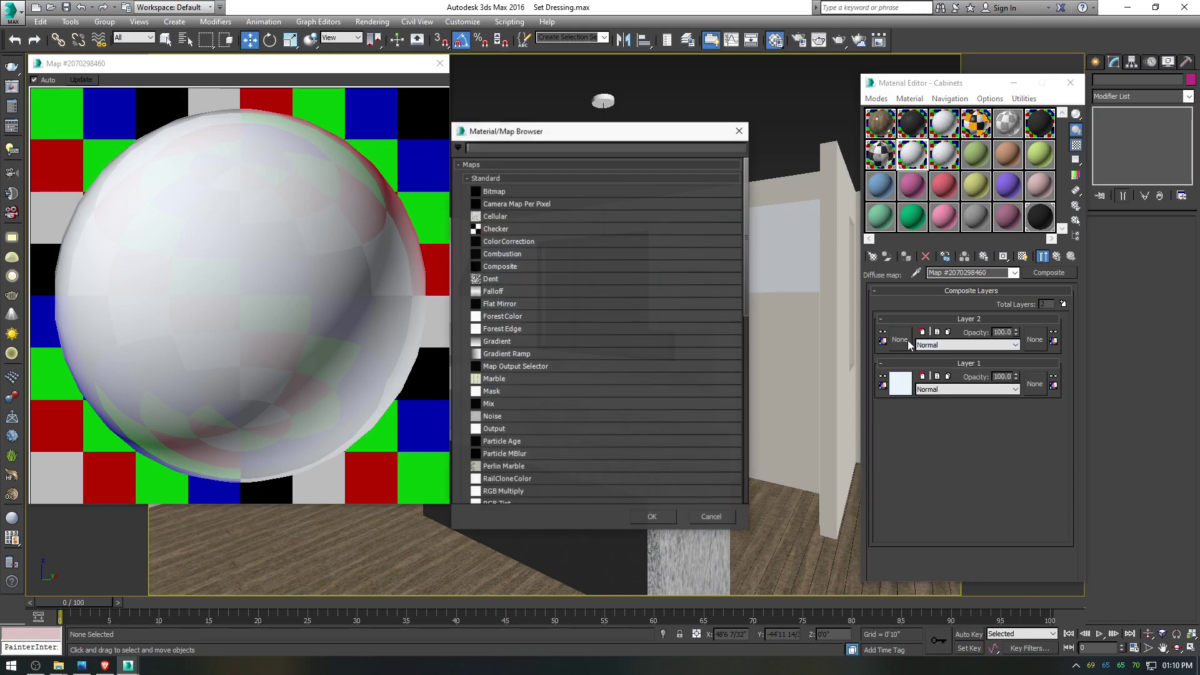
double_click(516, 190)
mouse_move(60, 667)
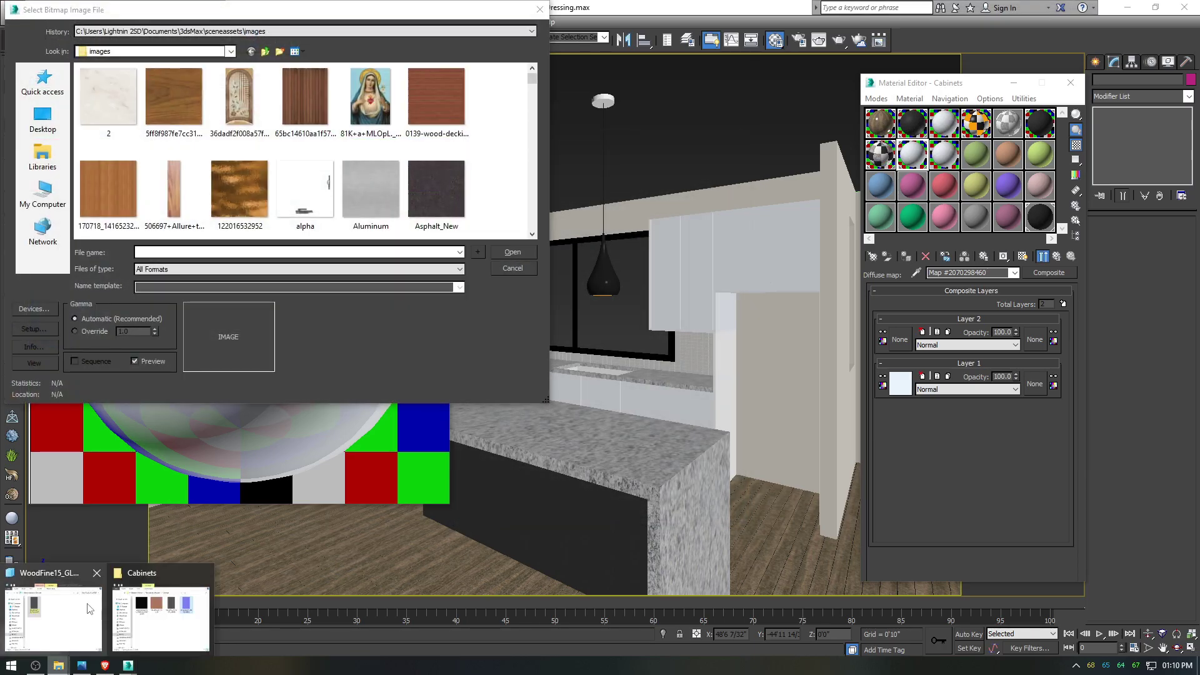
click(166, 616)
click(507, 153)
key(ctrl+c)
click(200, 251)
key(ctrl+v)
key(Return)
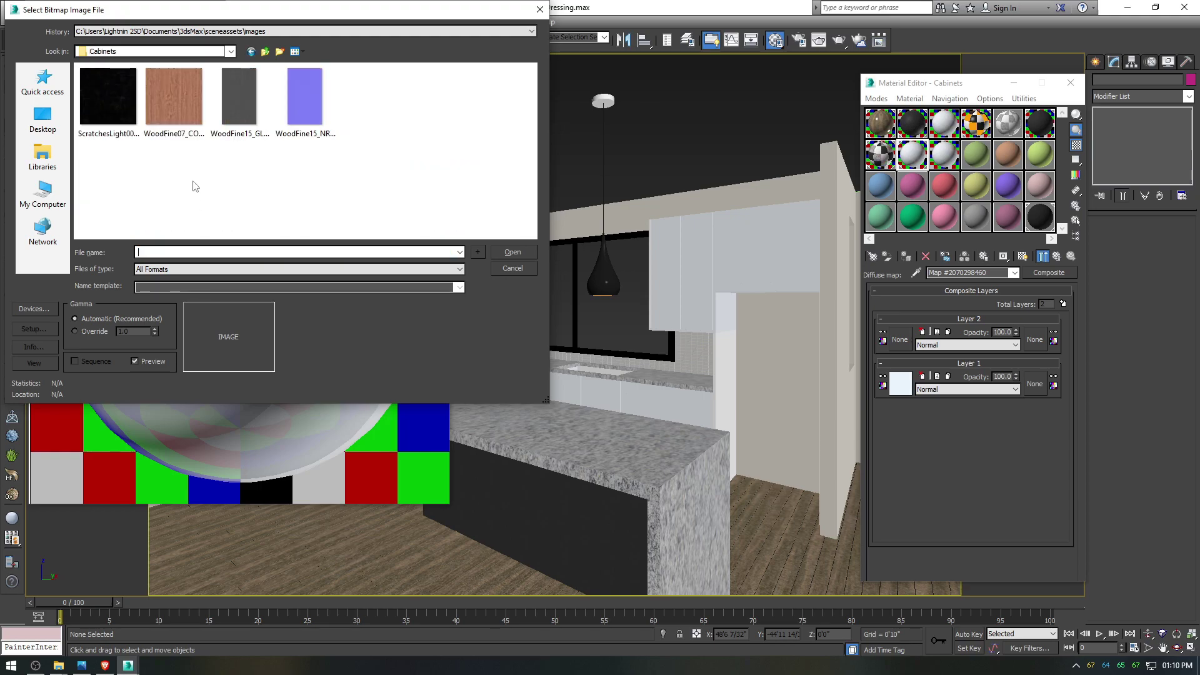
Step: Preview the WoodFine07_COL_6K wood texture at full size, load it into Layer 2 and return to the composite layers
right_click(189, 130)
click(200, 138)
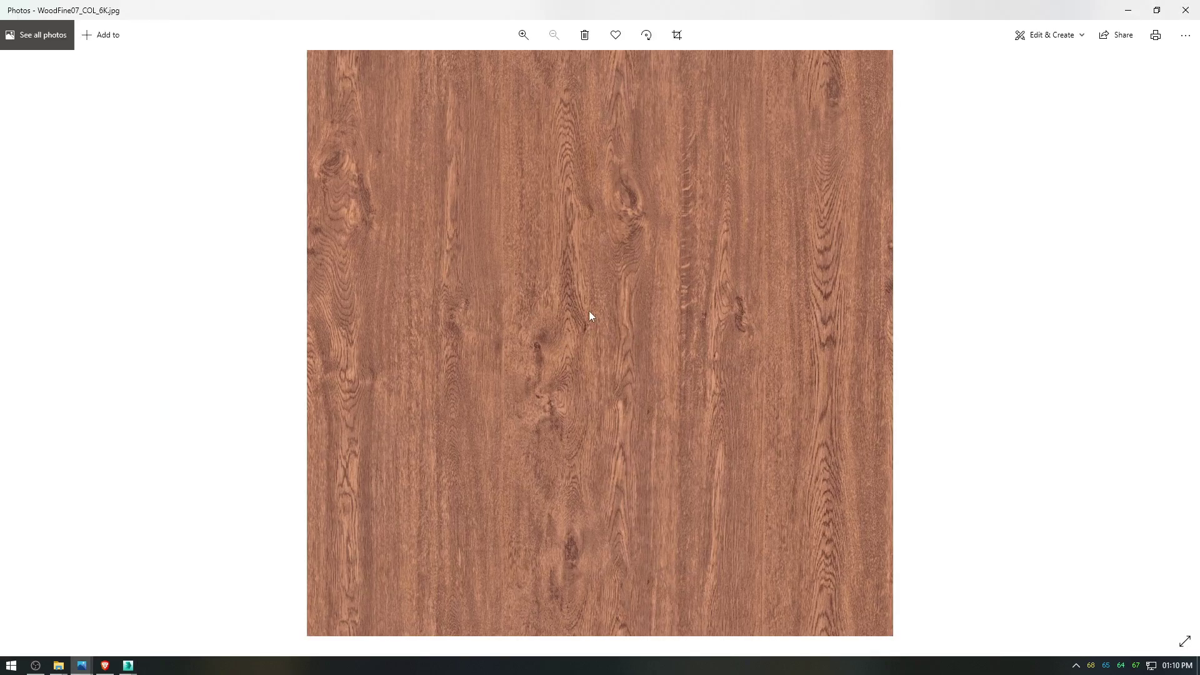
click(1186, 10)
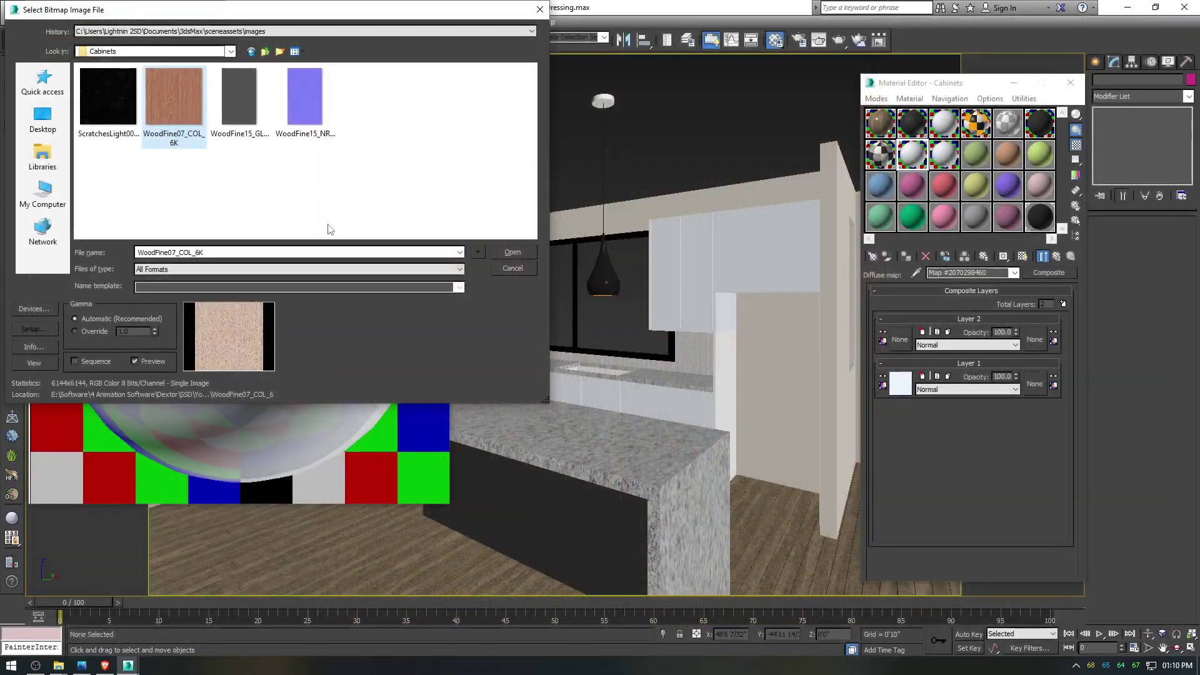
click(524, 255)
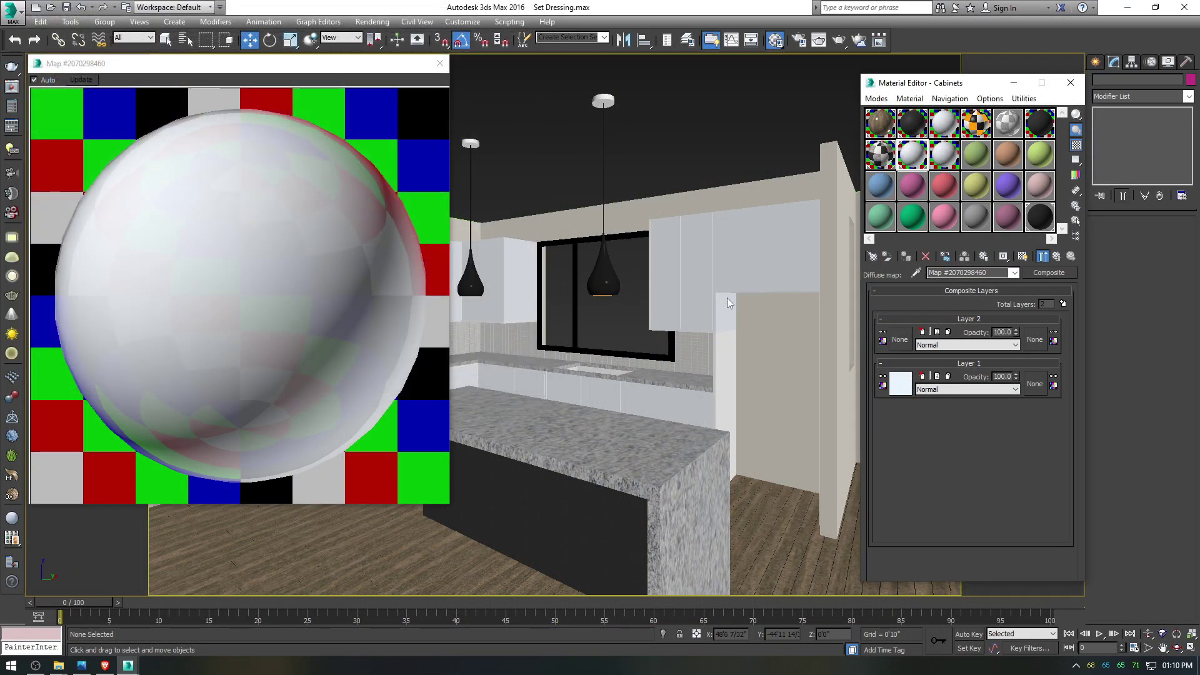
click(1057, 257)
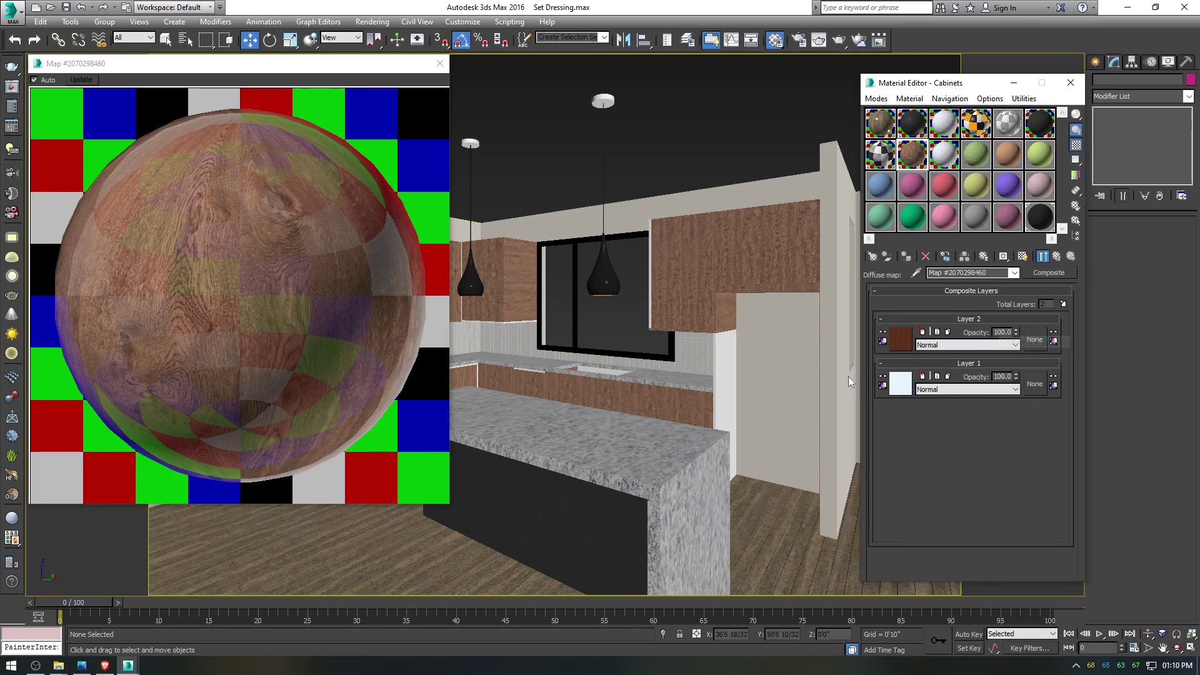
Step: Set the opacity of the wood texture in Layer 2 to 10
click(128, 666)
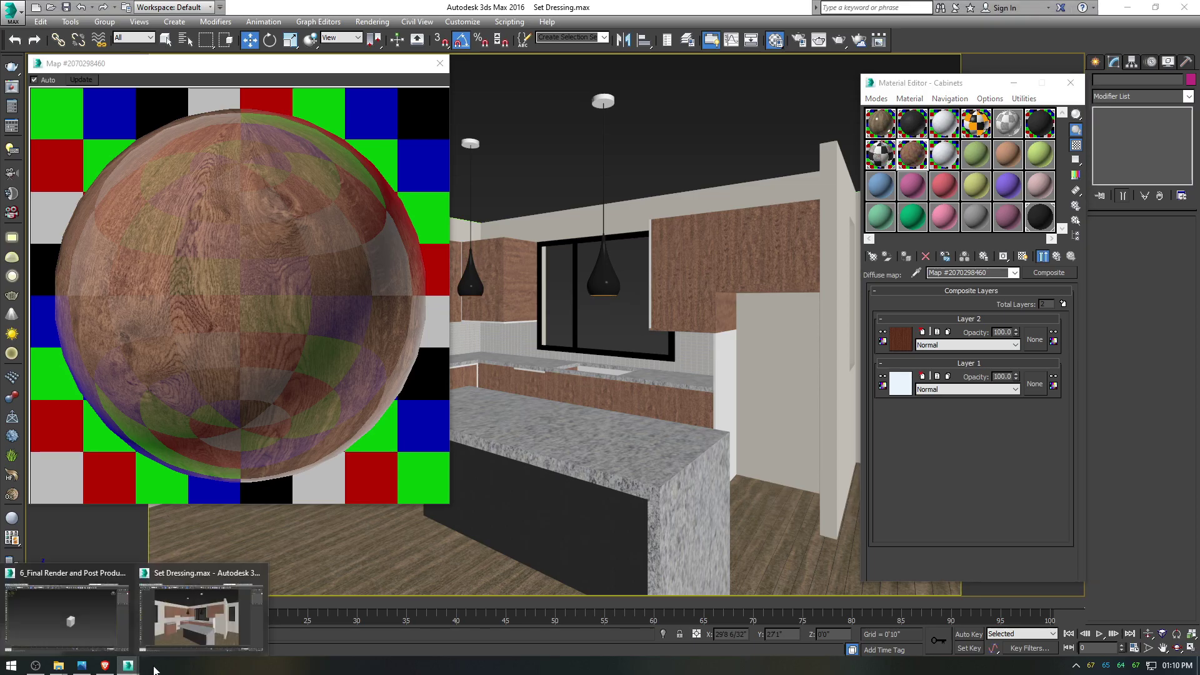
click(200, 616)
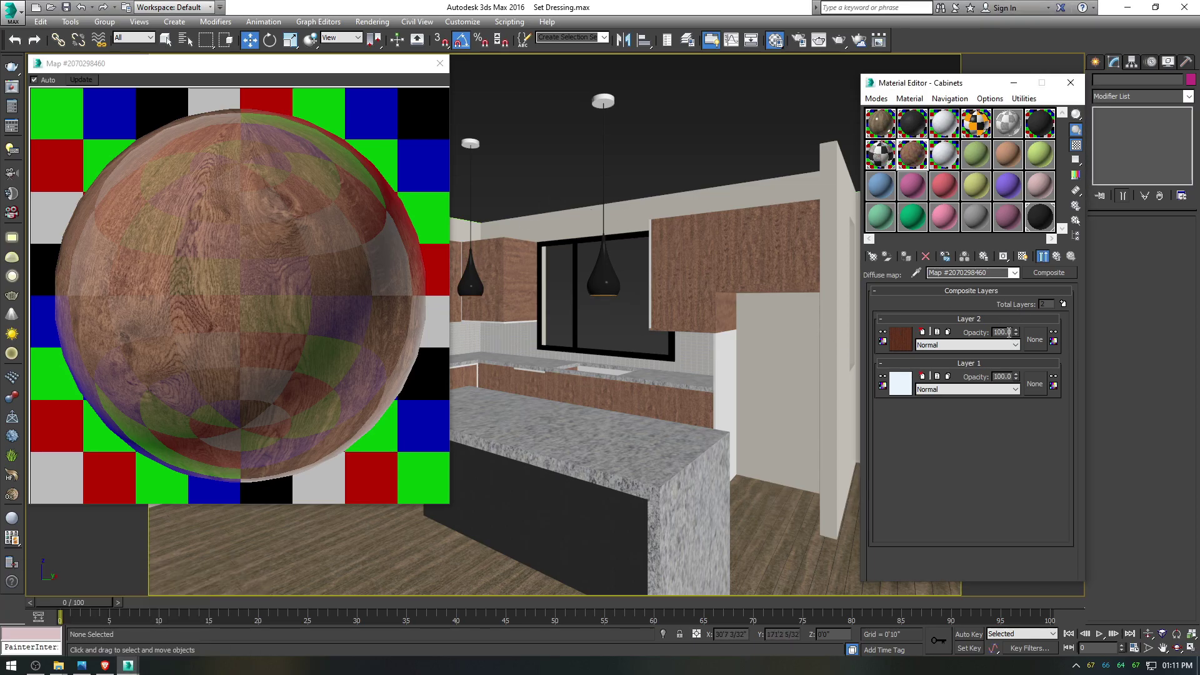
text(10)
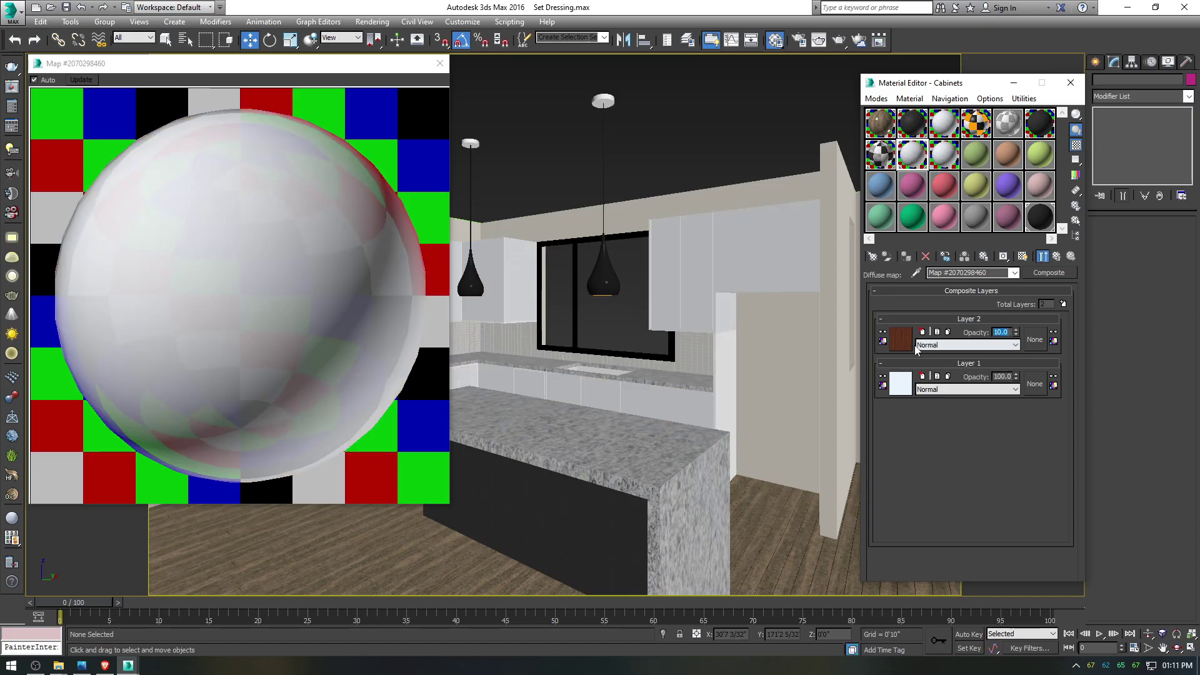
Step: View Layer 2's wood bitmap, wrap it in a Color Correction map with saturation -100, and return to the composite layers
click(906, 339)
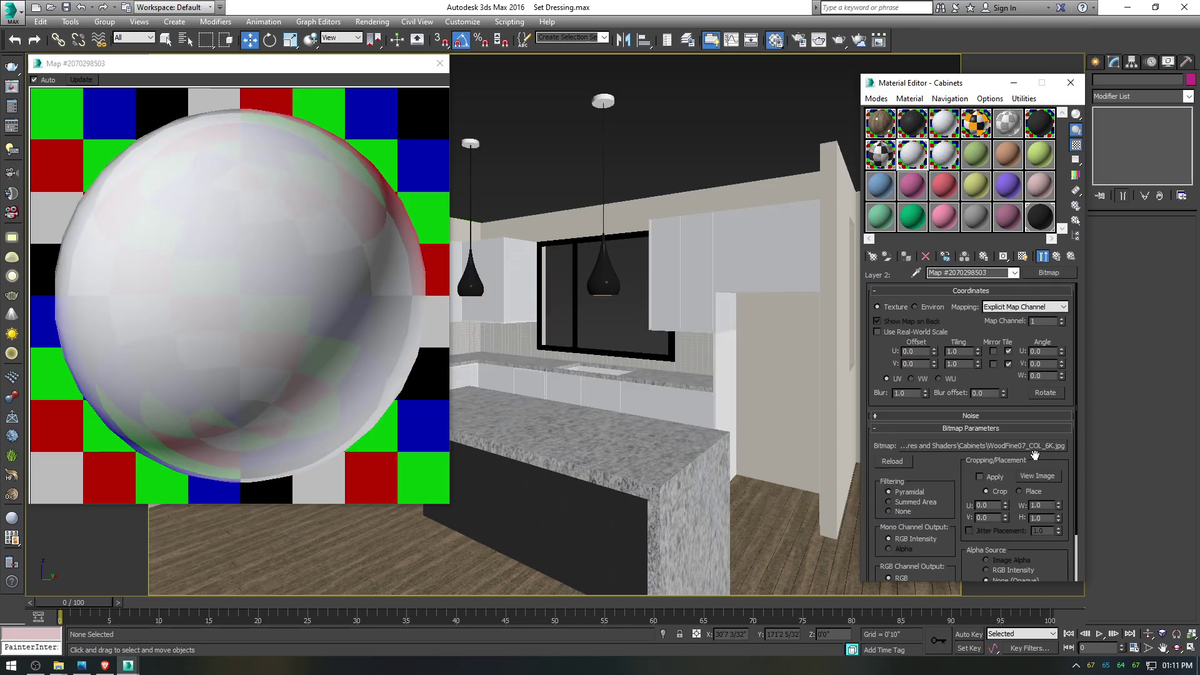
click(1037, 476)
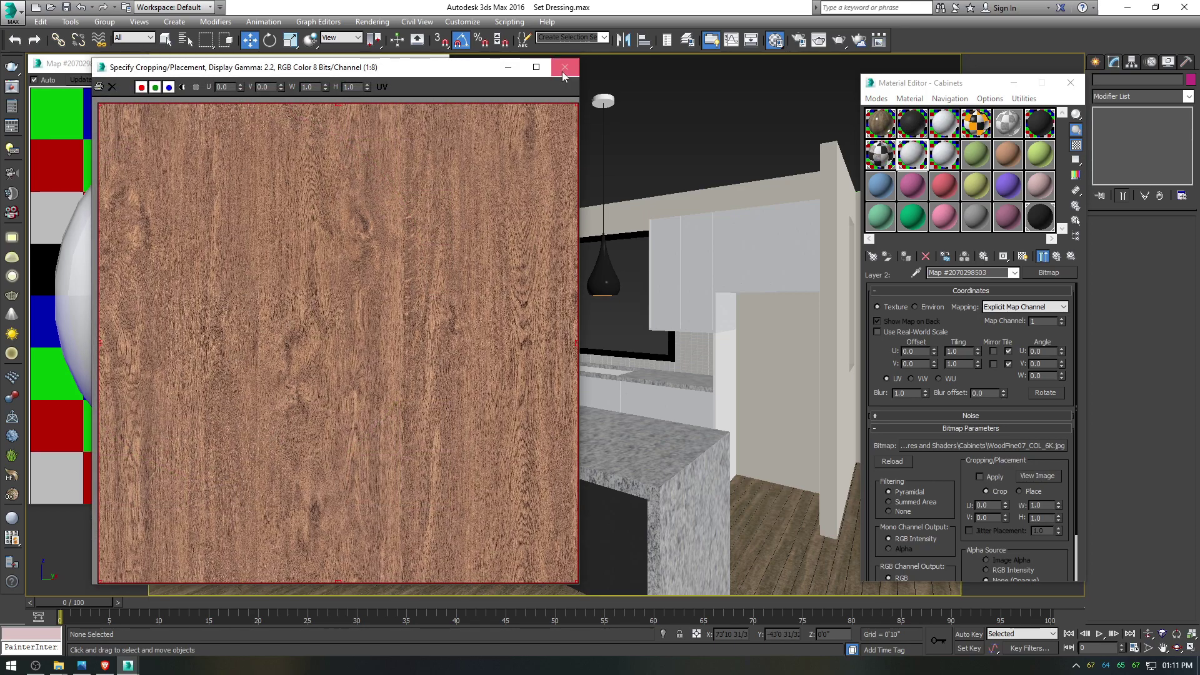
click(564, 72)
click(1050, 273)
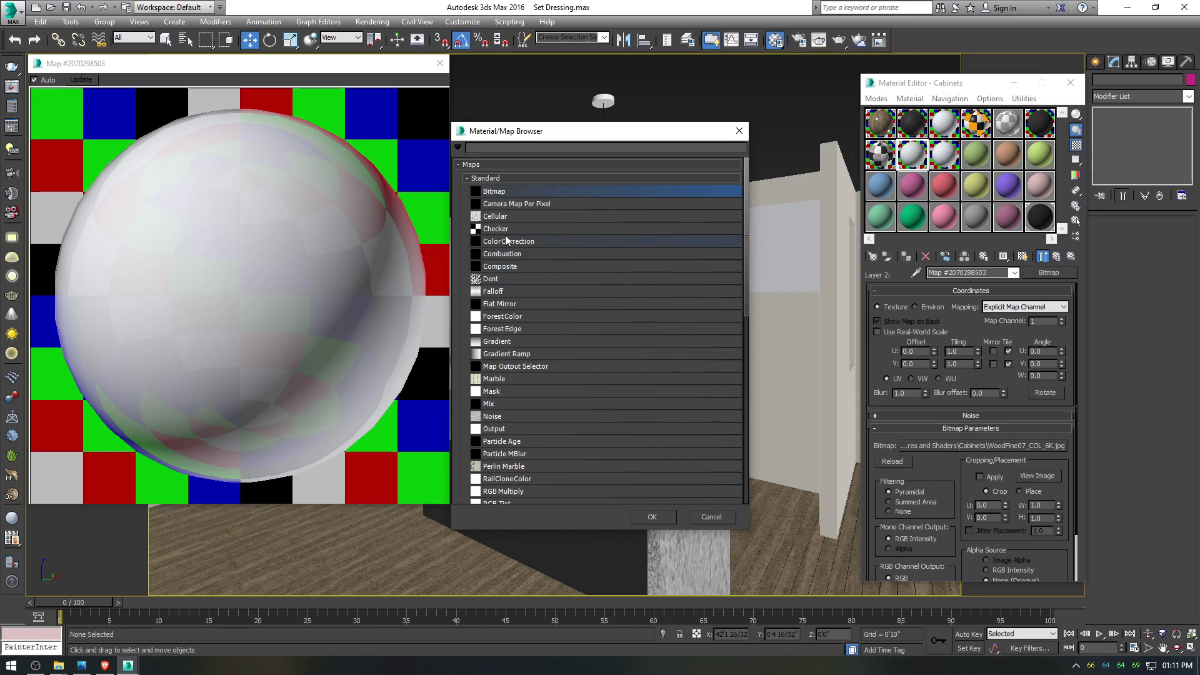
double_click(523, 241)
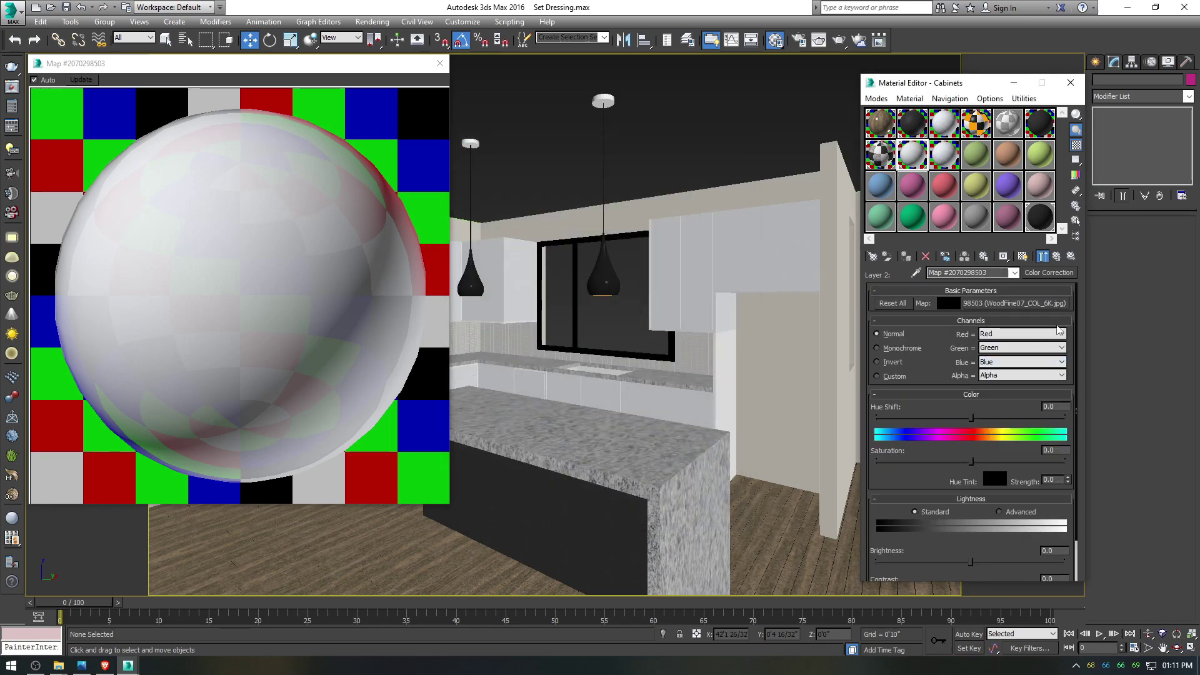
drag(970, 461, 845, 468)
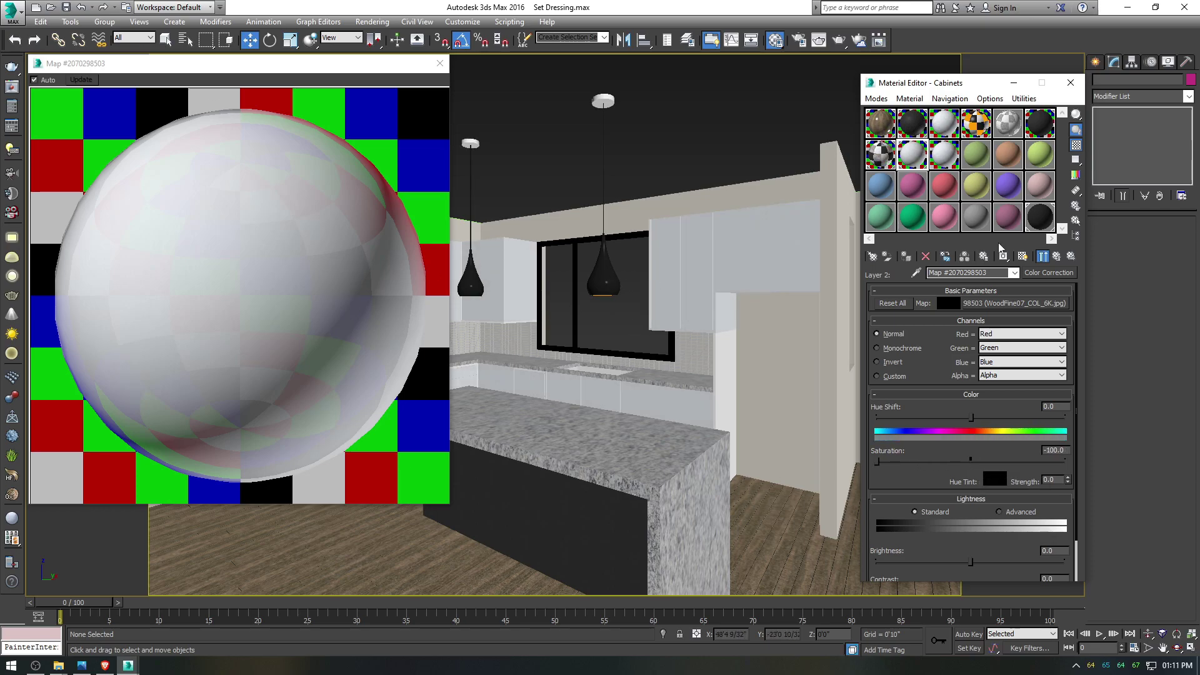
click(1042, 257)
click(1058, 259)
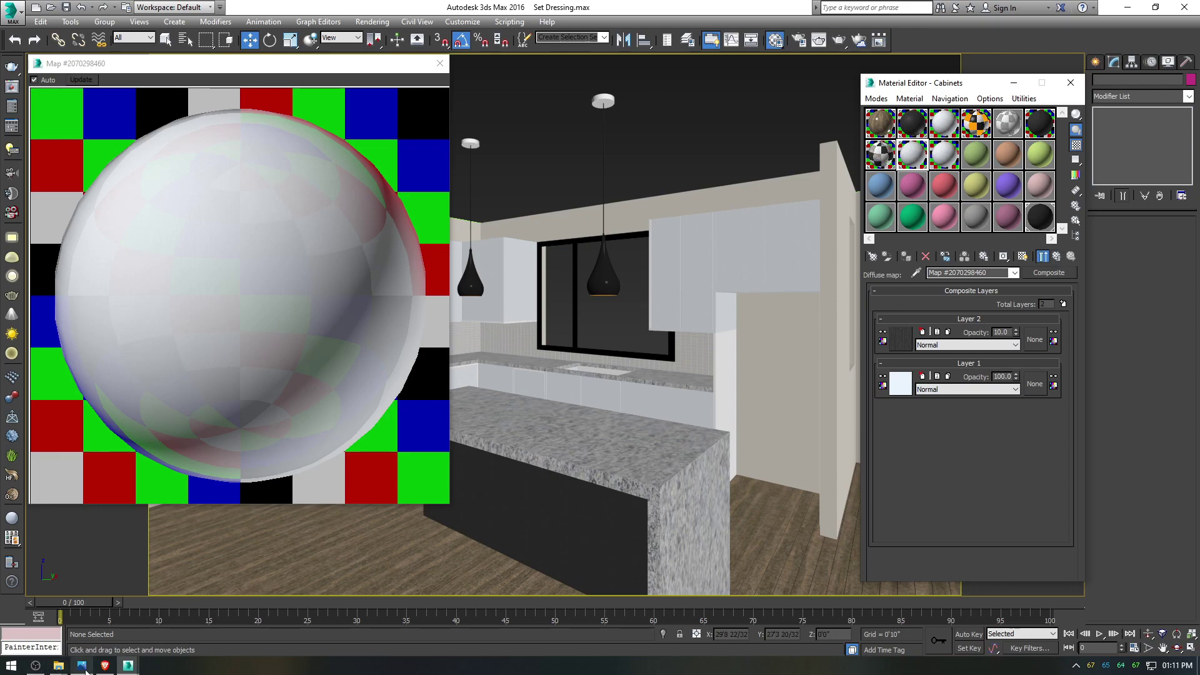
Step: Examine the wall cabinets' surface and reflections up close in Kitchen Final HD.jpg in Photos, at 314% magnification
click(82, 665)
scroll(475, 300, up, 5)
scroll(395, 320, up, 5)
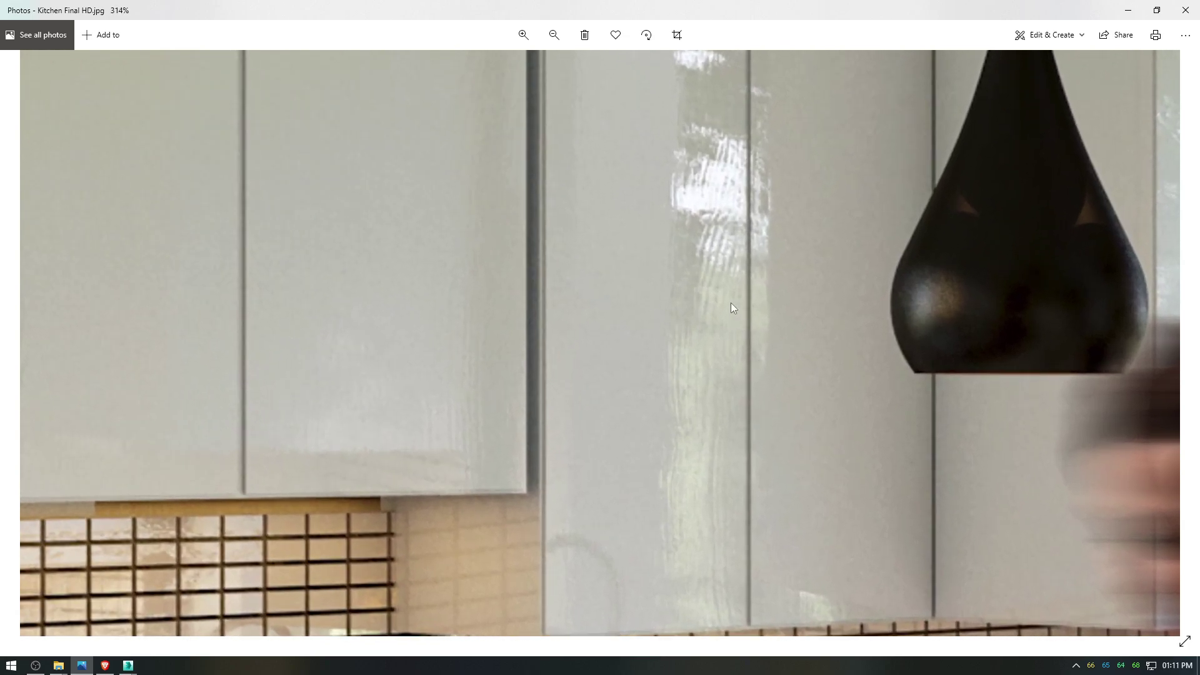
drag(737, 313, 684, 371)
drag(417, 481, 389, 390)
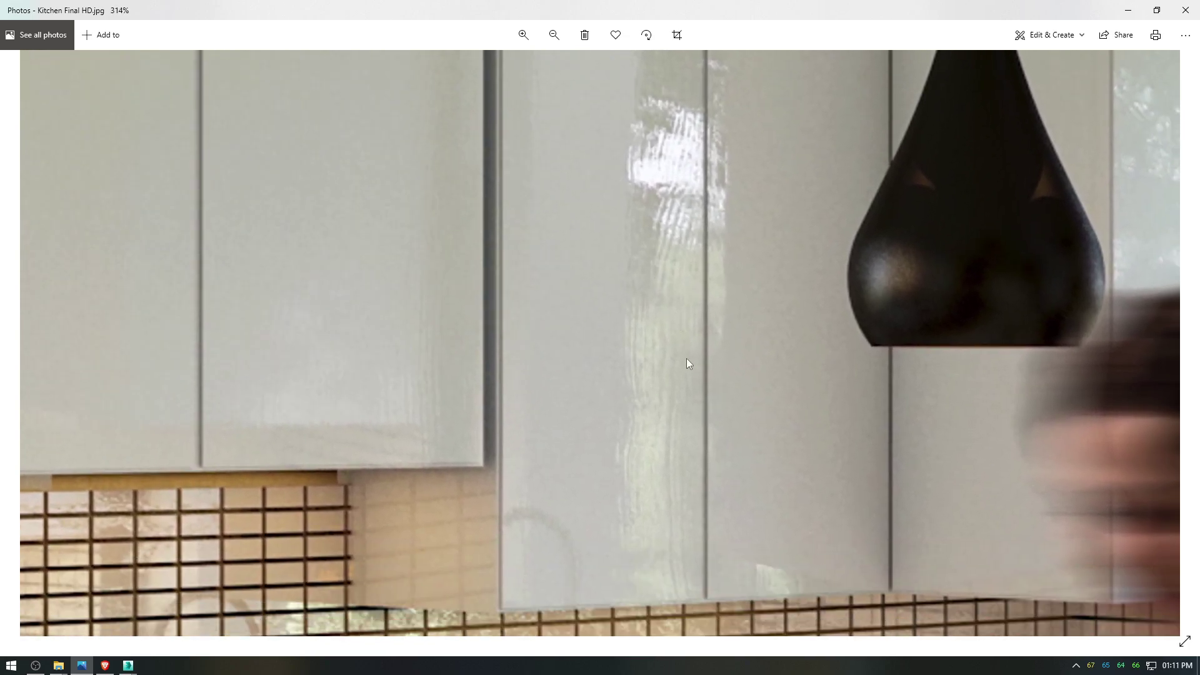
Step: Compare the reflections on the wall cabinets beside the window, above the fridge and around the stove in Kitchen Final HD.jpg
scroll(654, 380, up, 5)
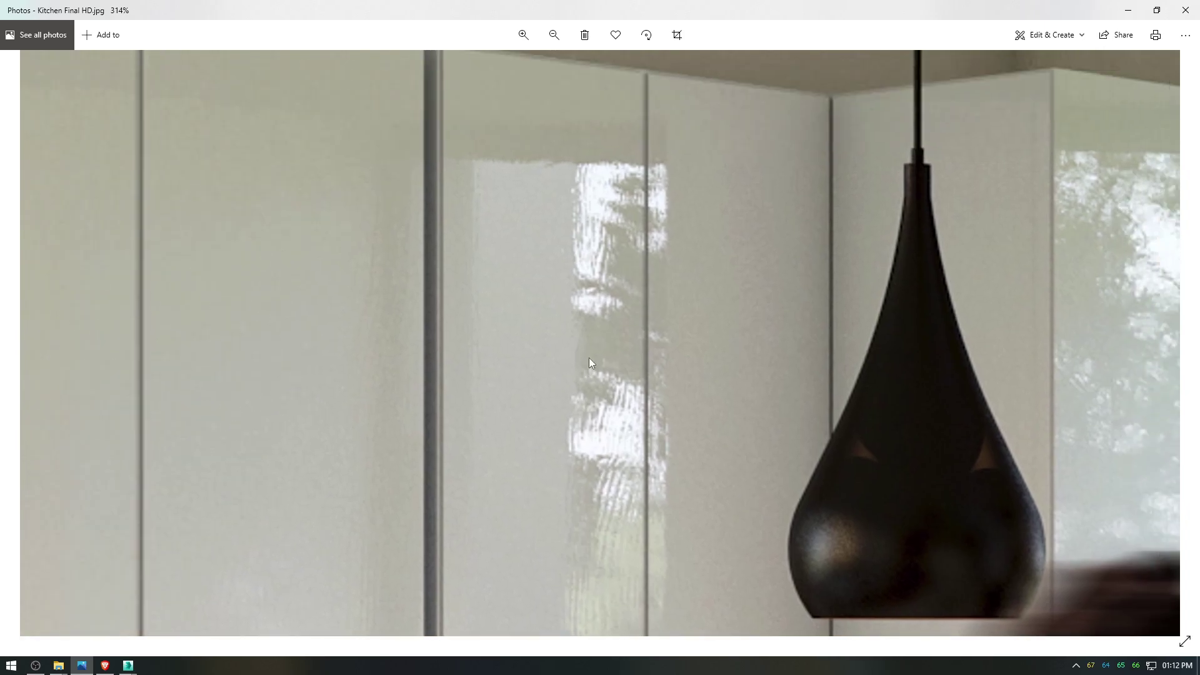
scroll(648, 223, down, 8)
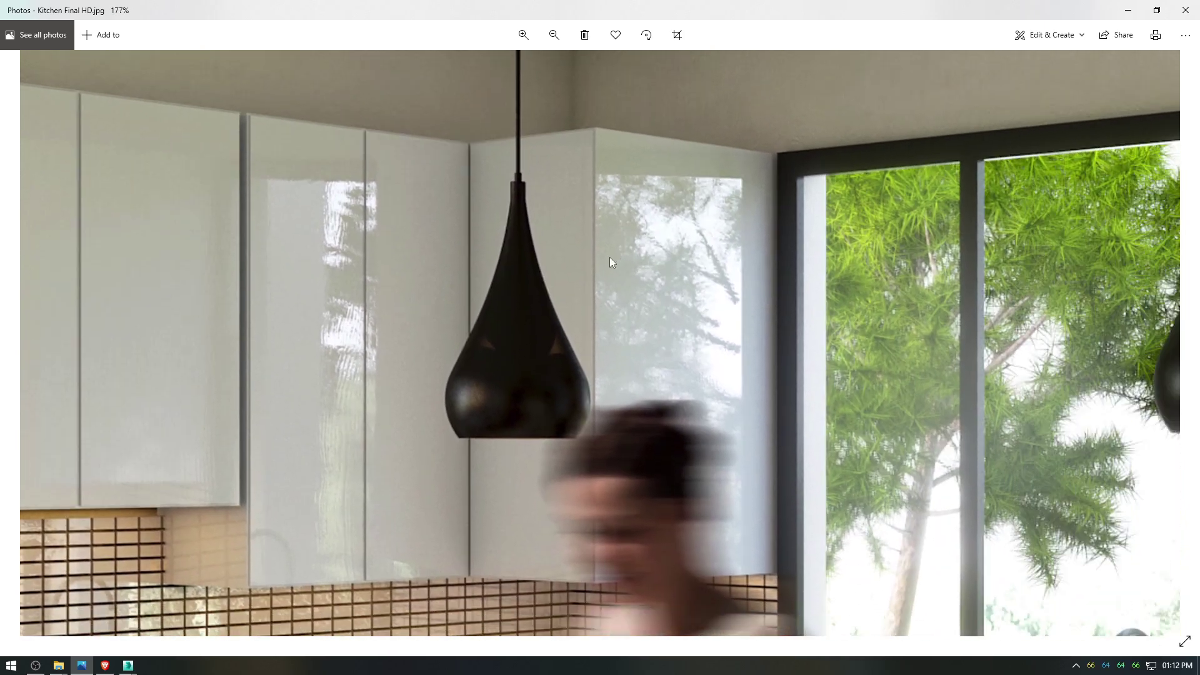
scroll(564, 262, down, 2)
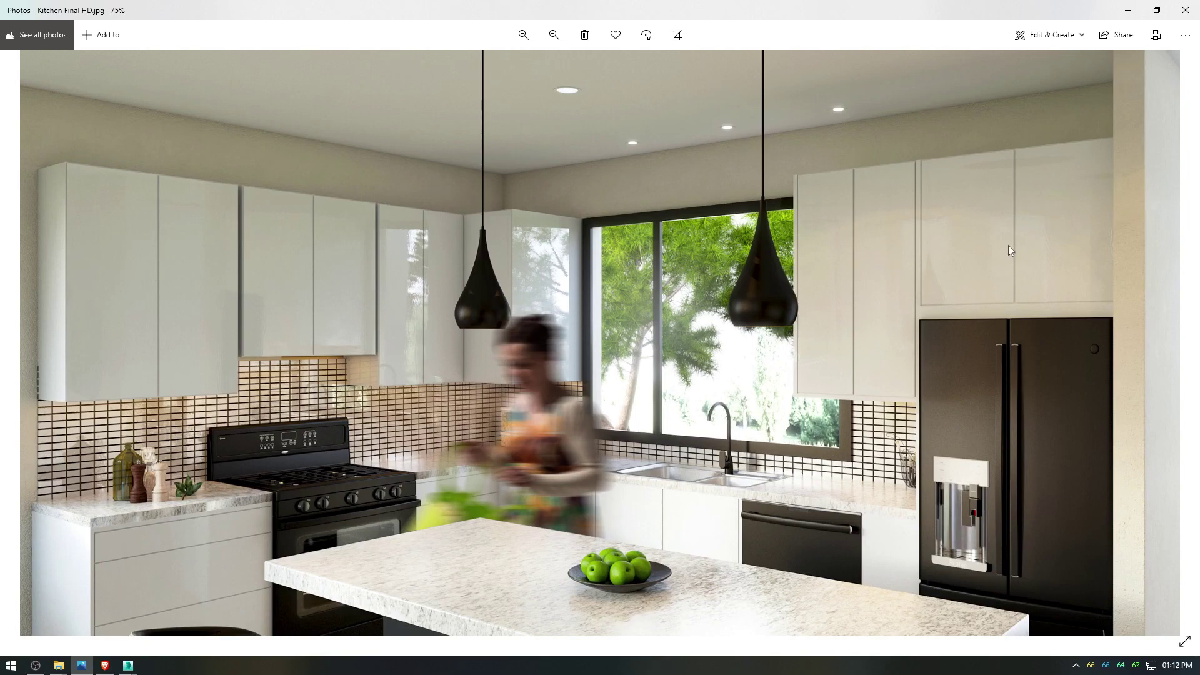
scroll(1007, 250, up, 4)
scroll(696, 210, down, 3)
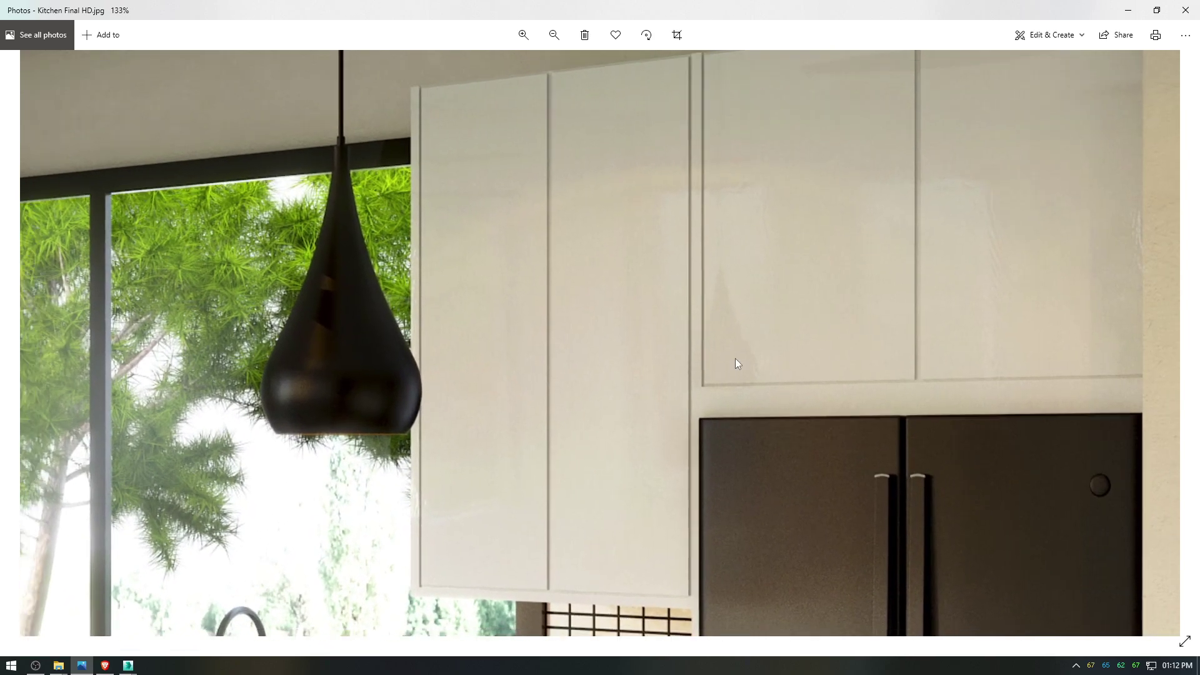
scroll(729, 315, left, 10)
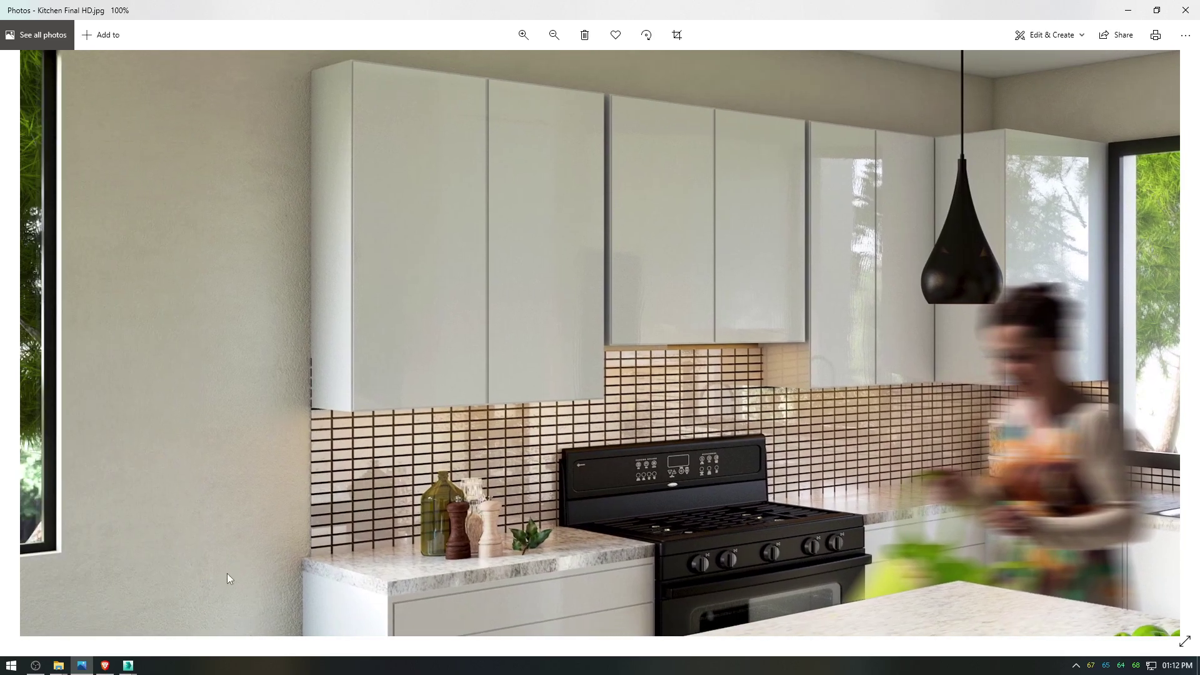
Step: Switch to the Set Dressing.max scene in 3ds Max and return to the top level of the Cabinets material
mouse_move(128, 664)
click(92, 622)
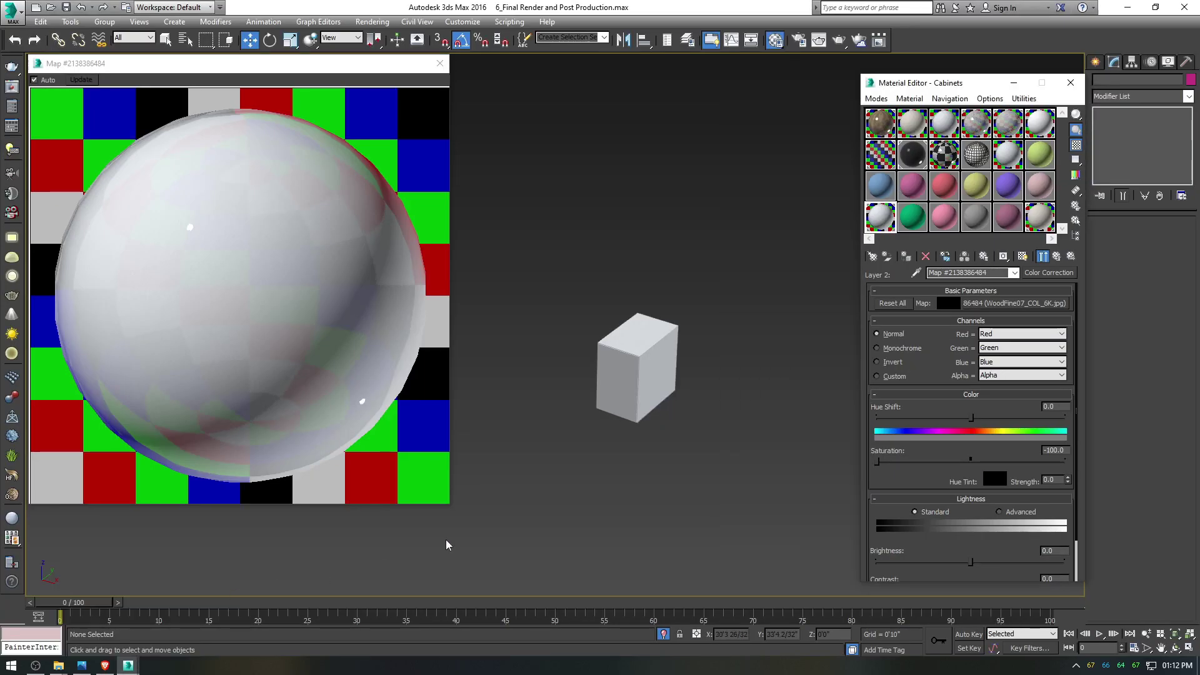
mouse_move(128, 664)
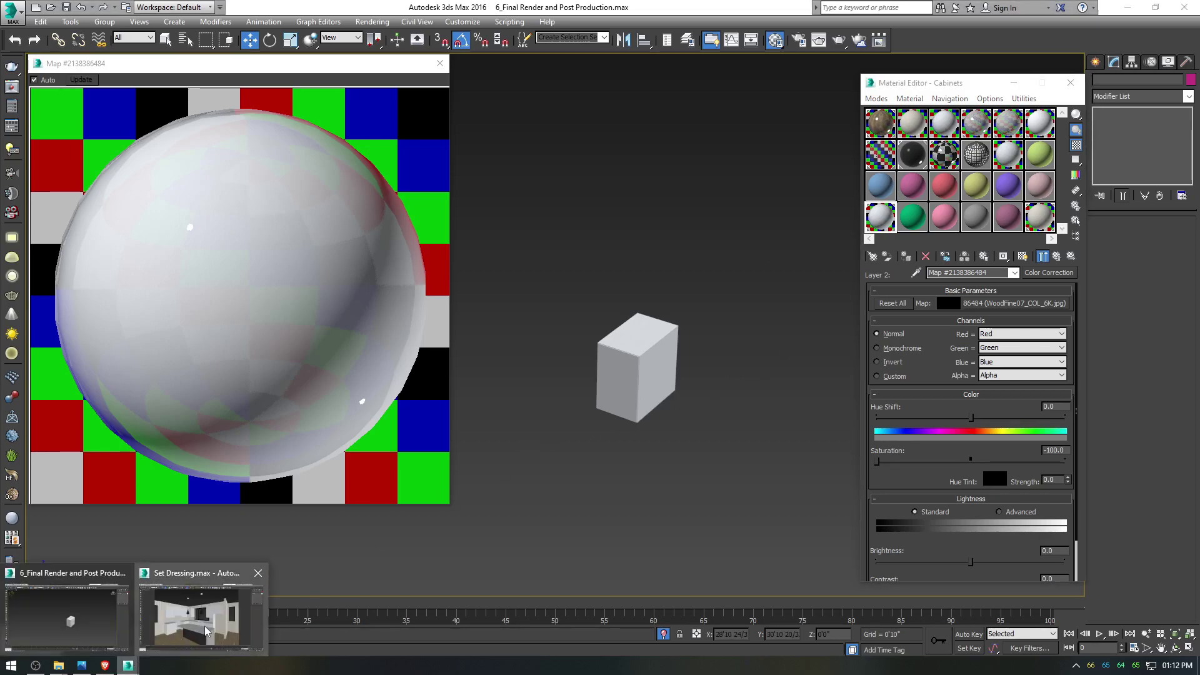
click(209, 623)
click(1058, 262)
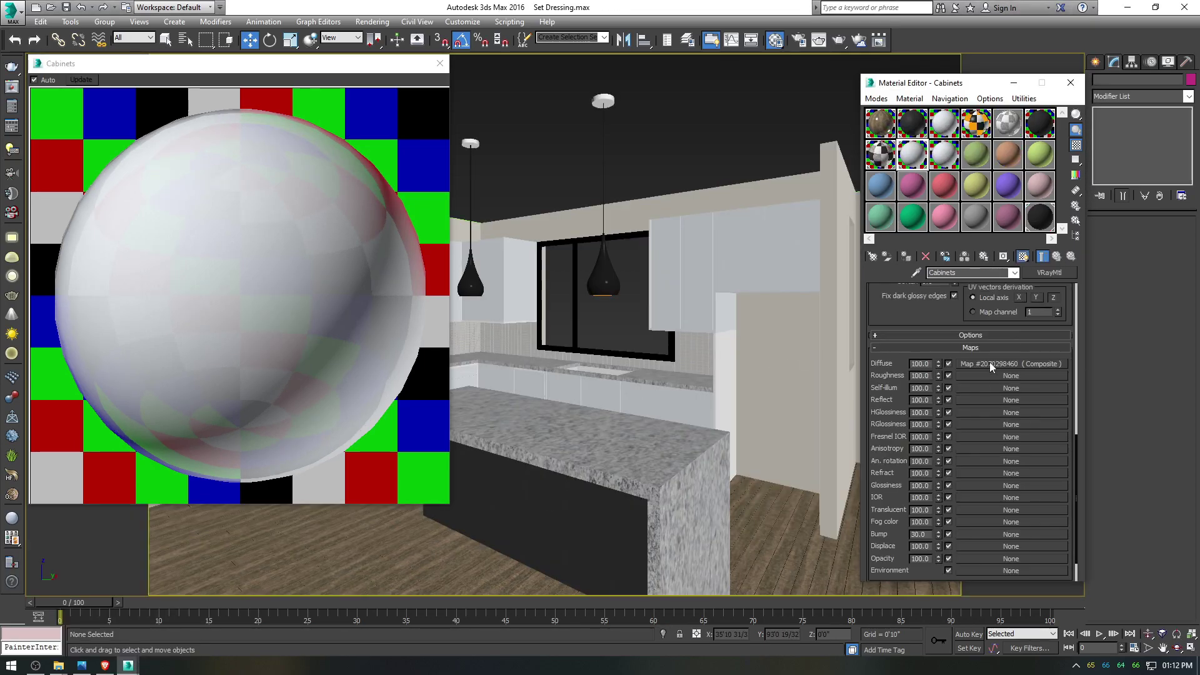
Step: Set the reflection color of the Cabinets material to a value of 240
drag(913, 313, 919, 606)
drag(991, 346, 991, 393)
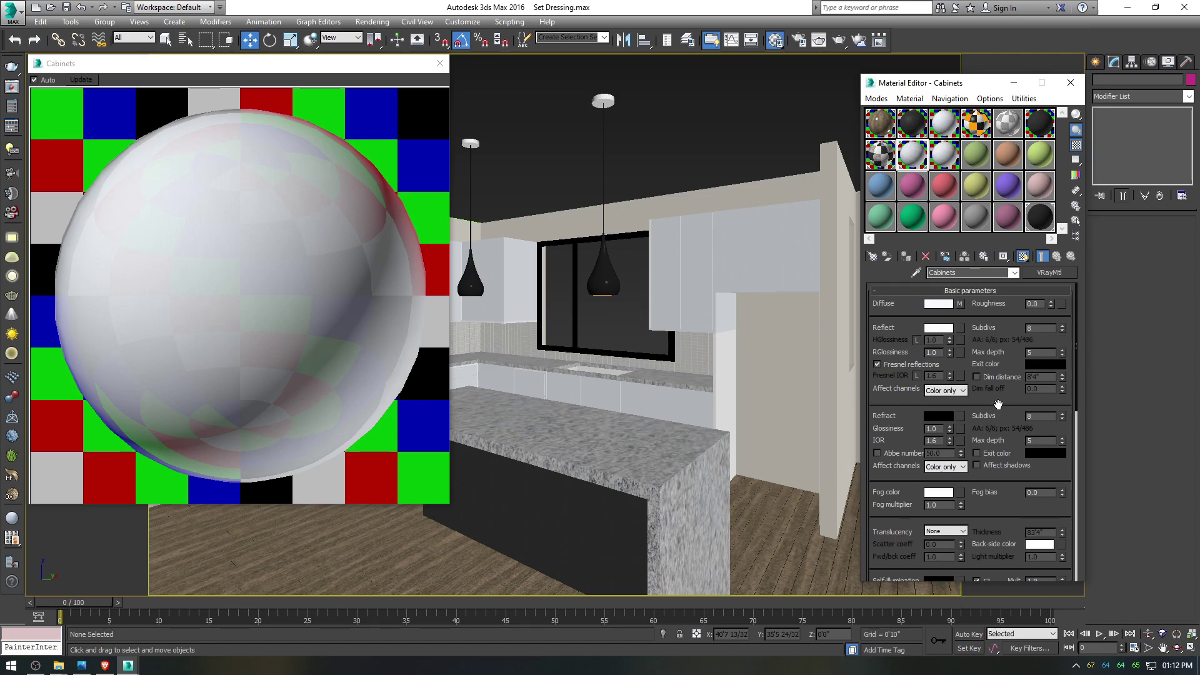
click(938, 327)
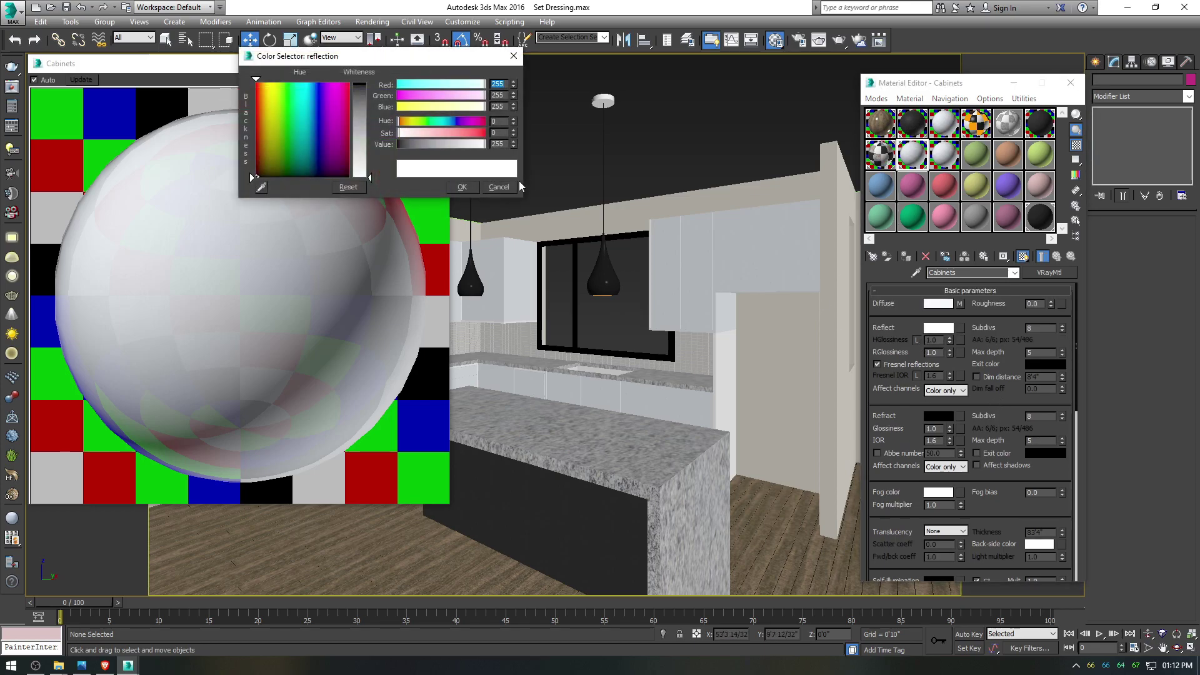
double_click(508, 145)
text(240)
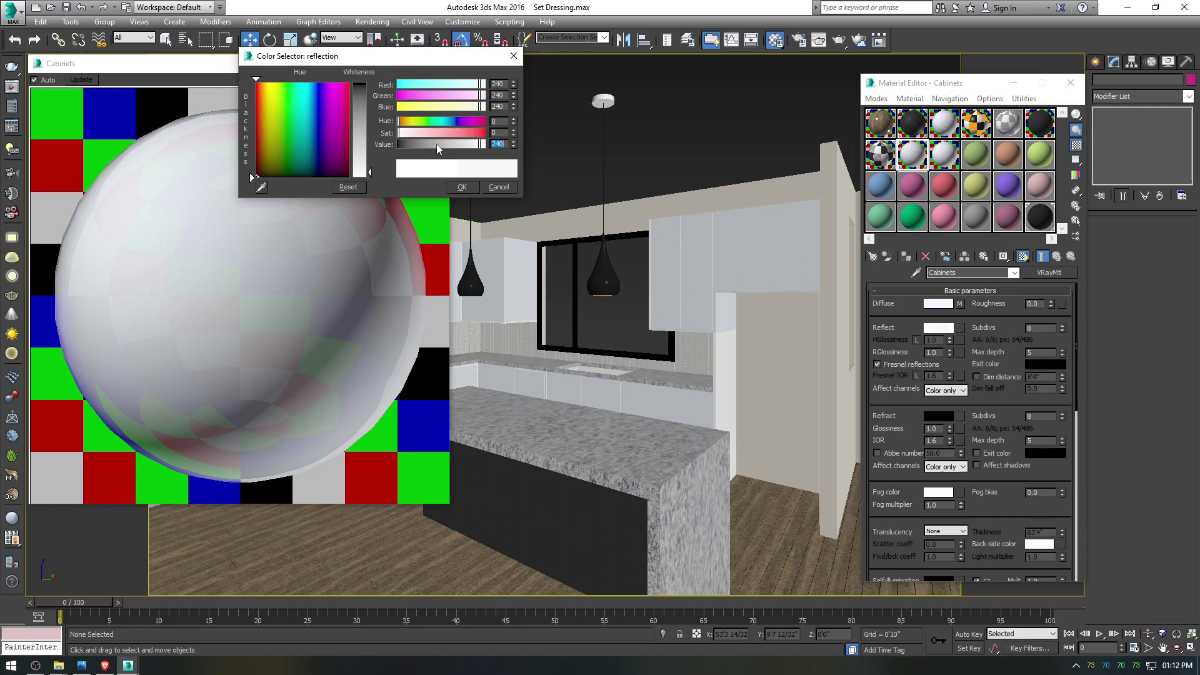
click(463, 187)
Step: Assign a VRayNormalMap to the Bump slot of the Cabinets material
scroll(997, 501, down, 10)
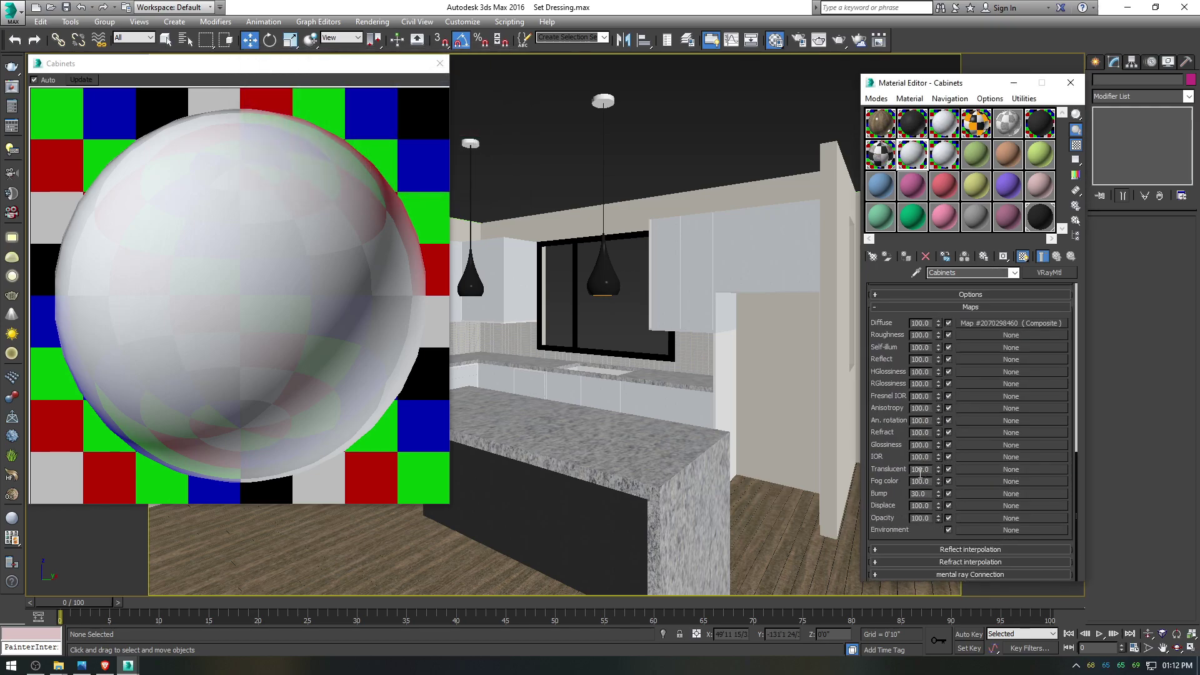
click(989, 493)
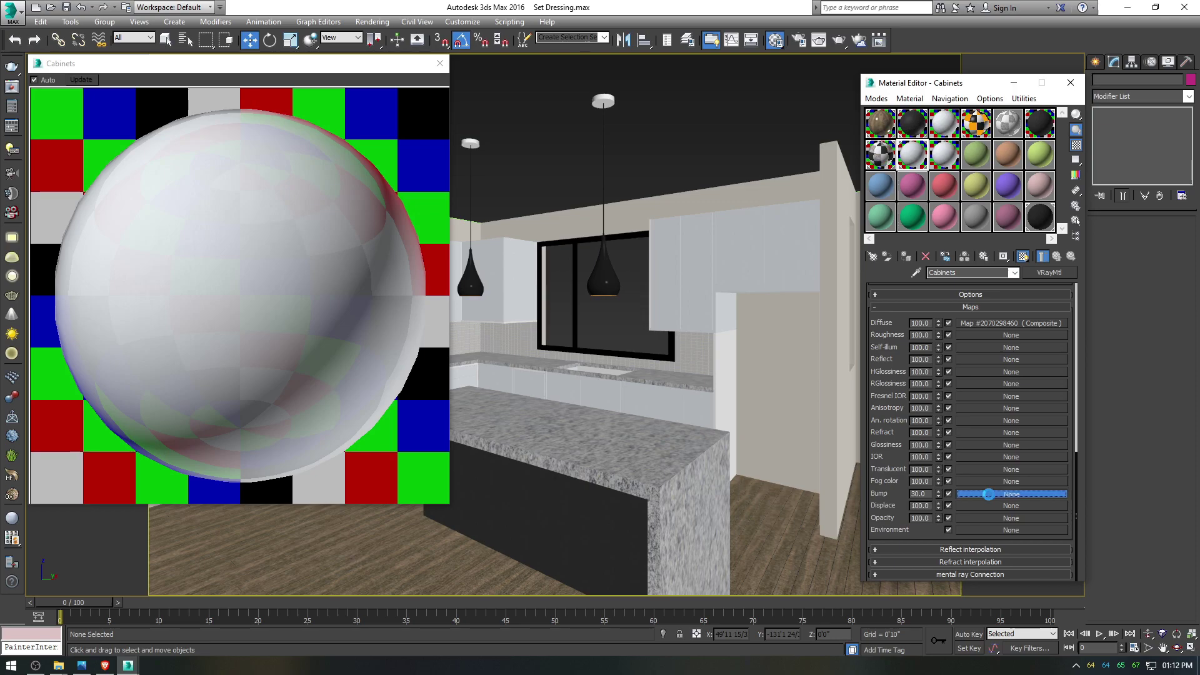
scroll(594, 379, down, 3)
scroll(562, 295, up, 3)
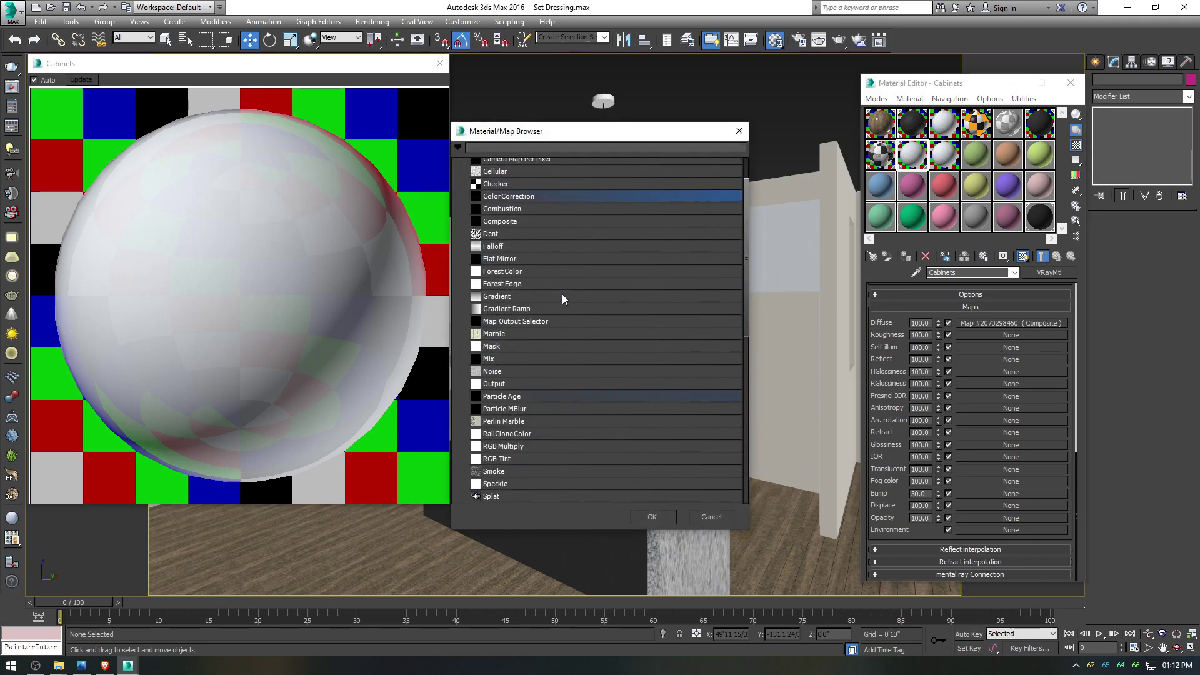
click(494, 179)
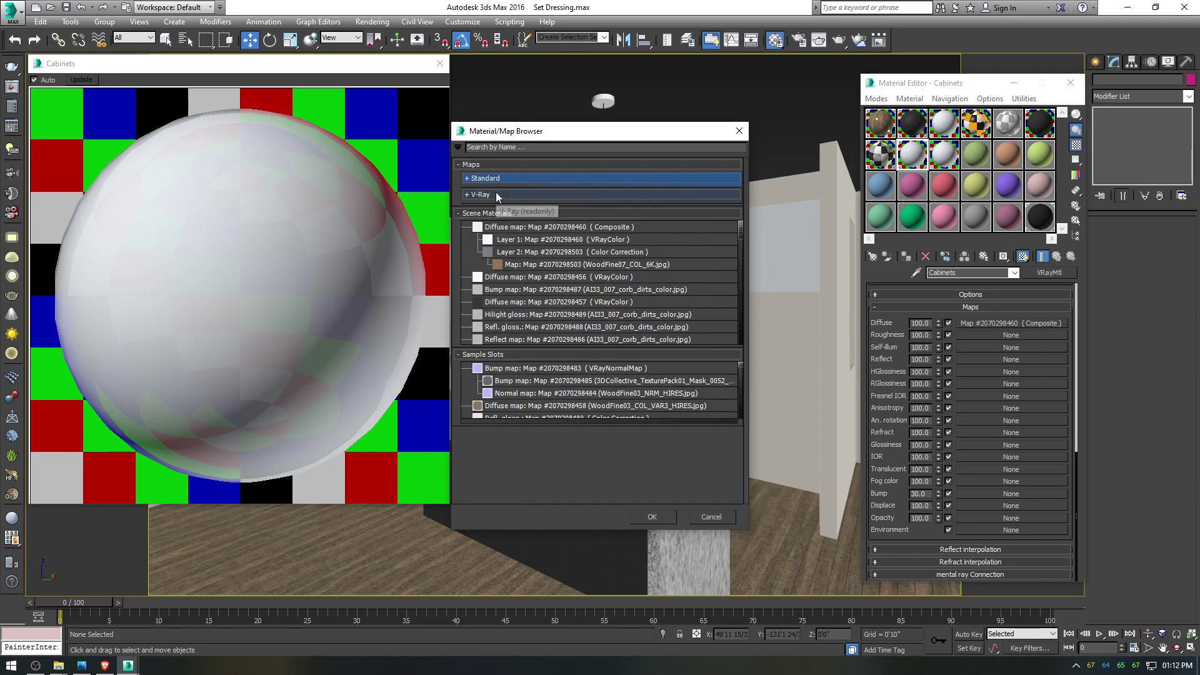
click(496, 194)
scroll(540, 409, down, 1)
double_click(541, 406)
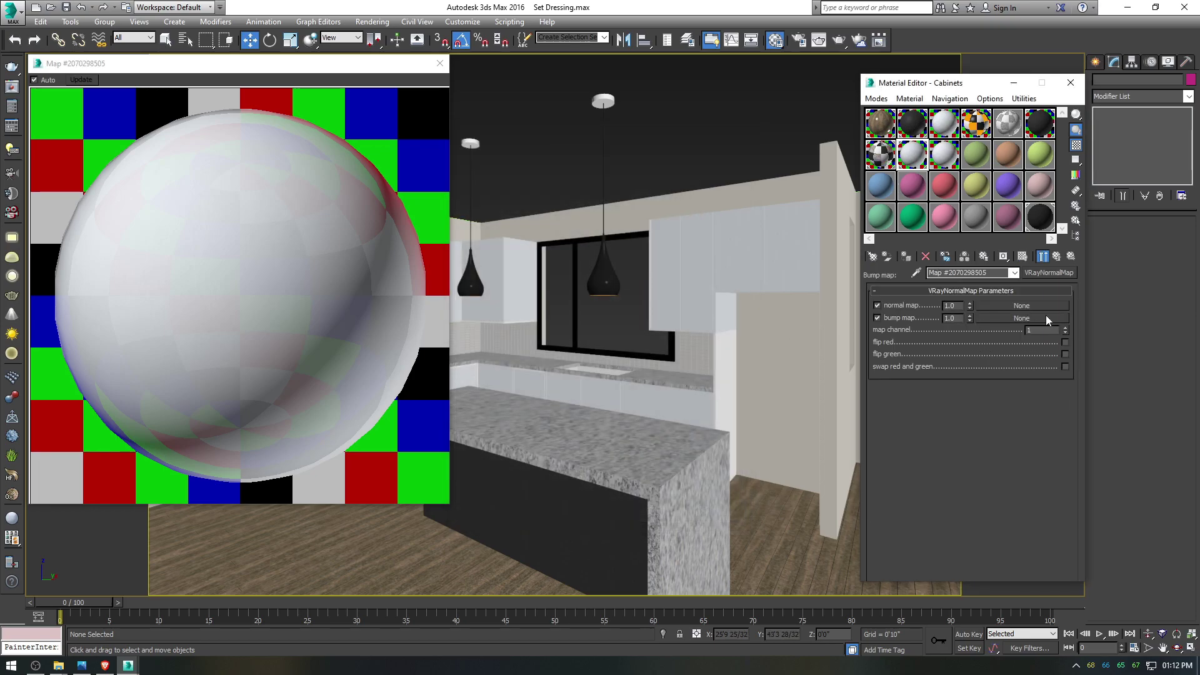
Step: Preview the WoodFine15_NRM_HIRES texture at full size, load it as the normal map bitmap and return to the VRayNormalMap parameters
click(1025, 305)
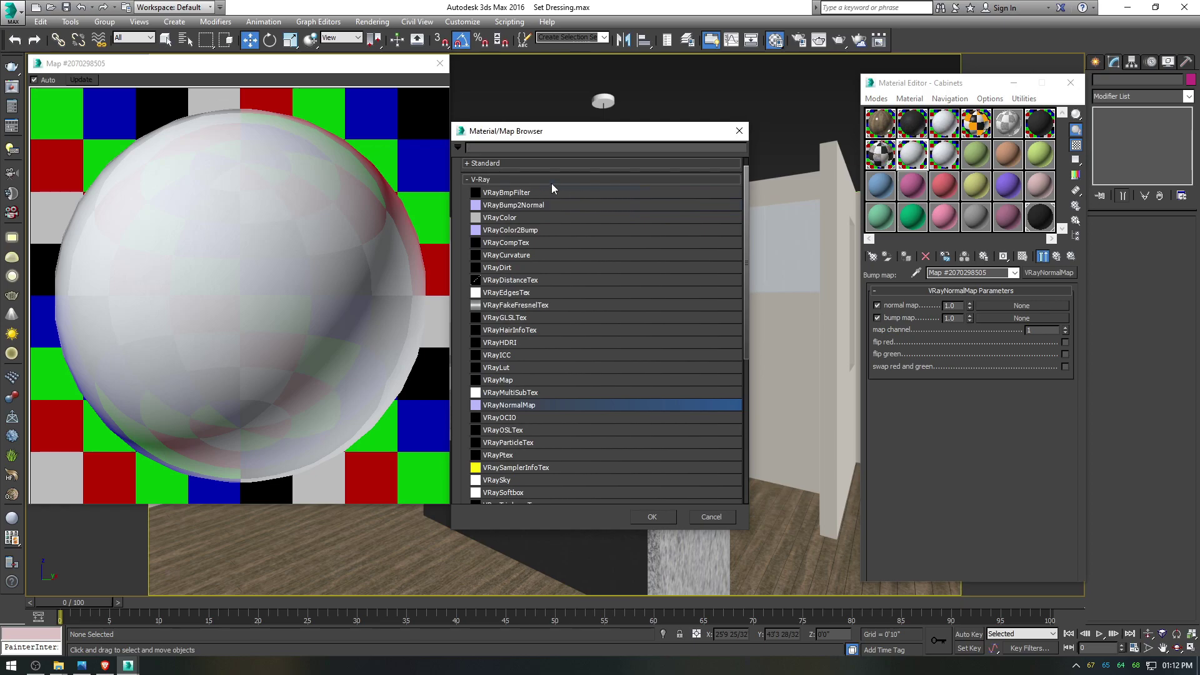
click(526, 164)
click(504, 177)
double_click(504, 177)
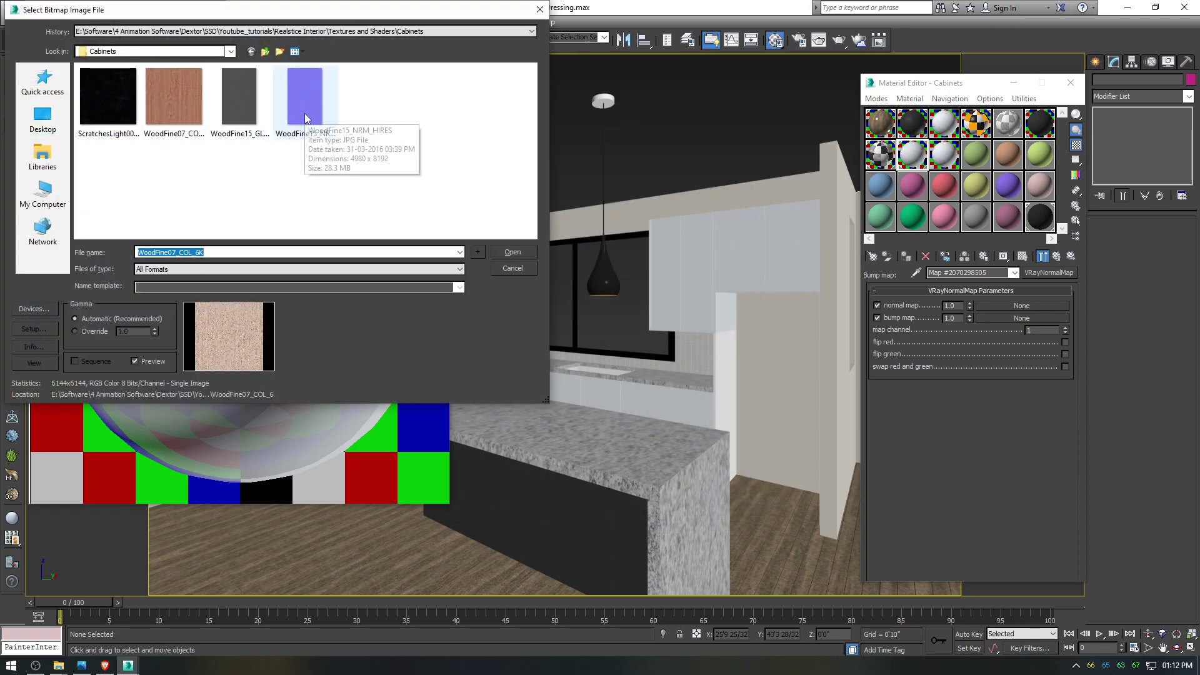
right_click(323, 136)
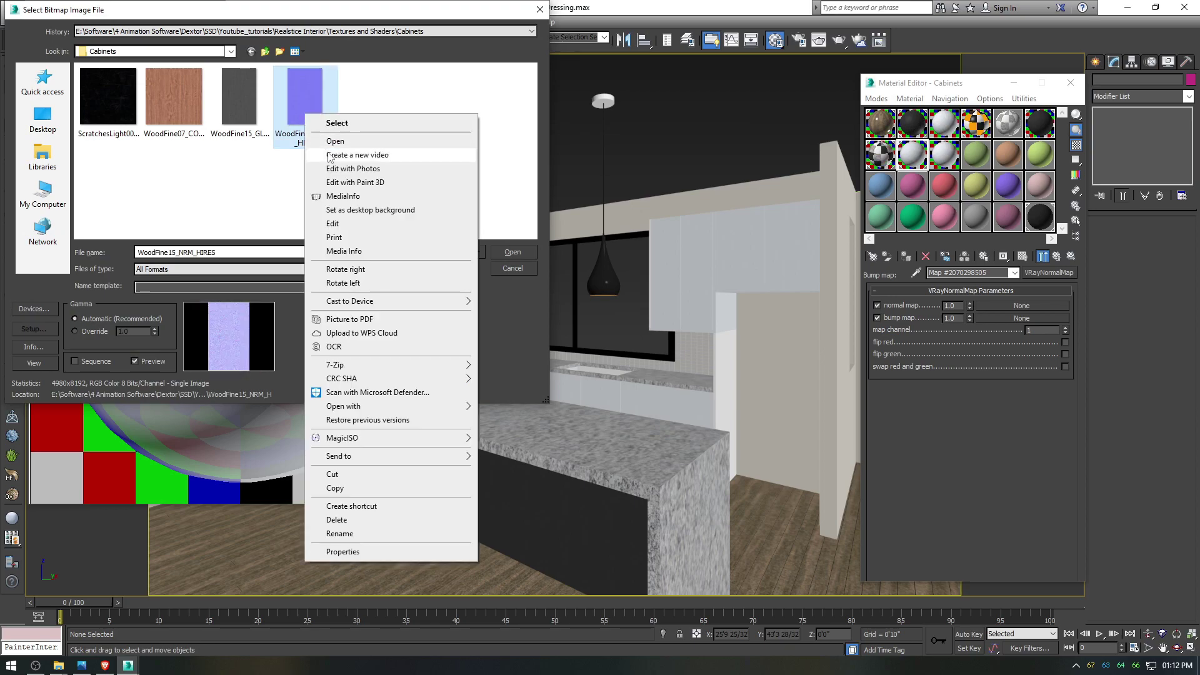
click(338, 147)
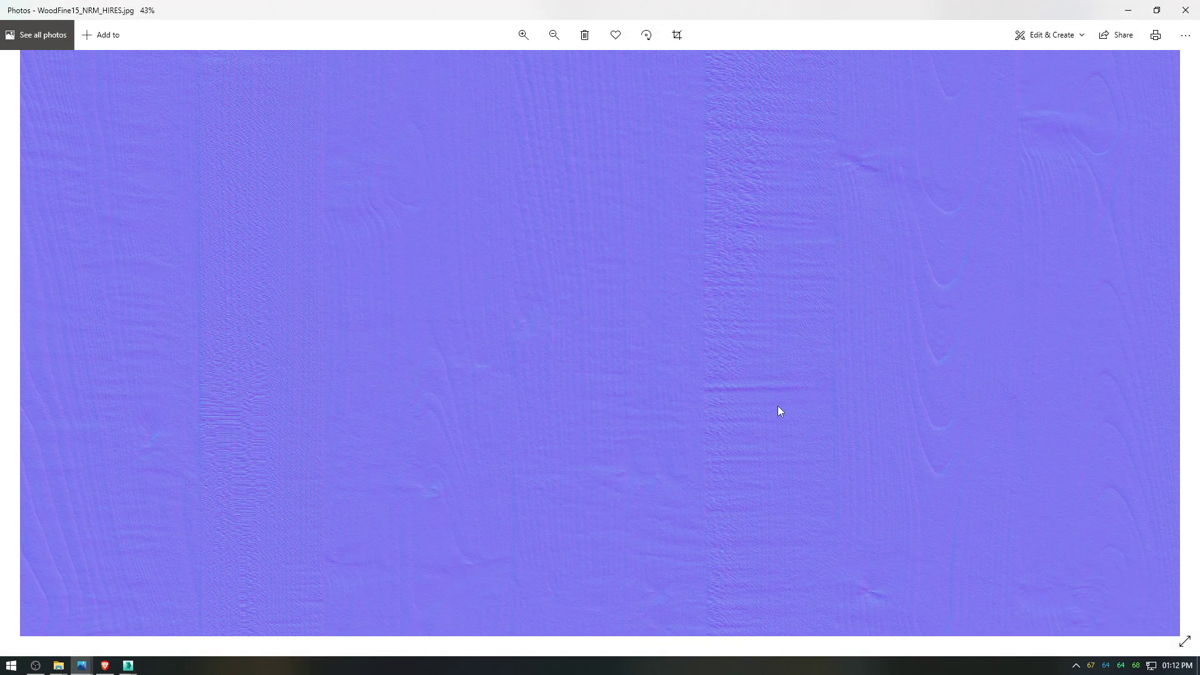
key(alt+F4)
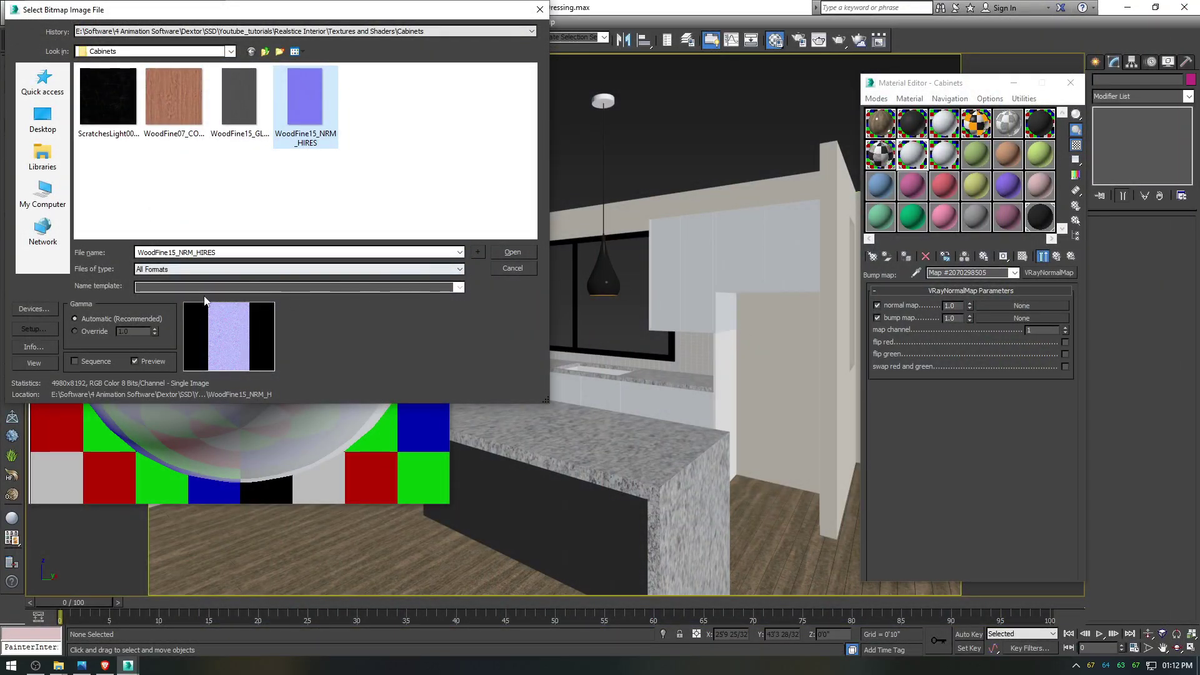
click(510, 248)
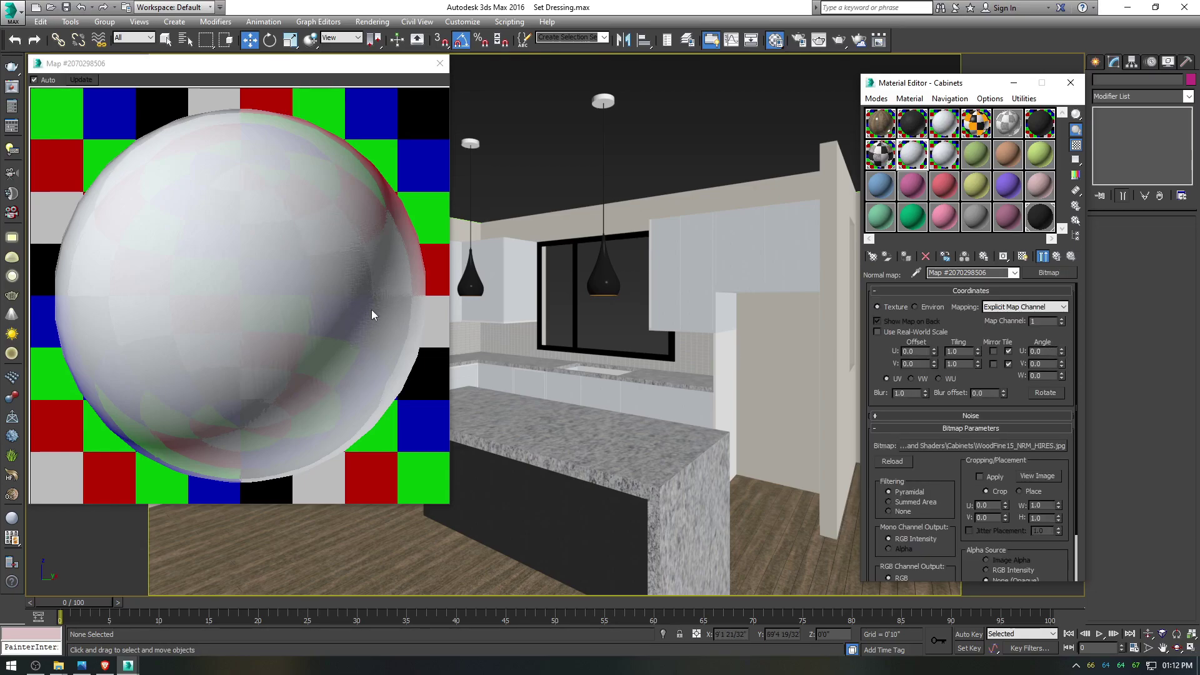
click(1058, 257)
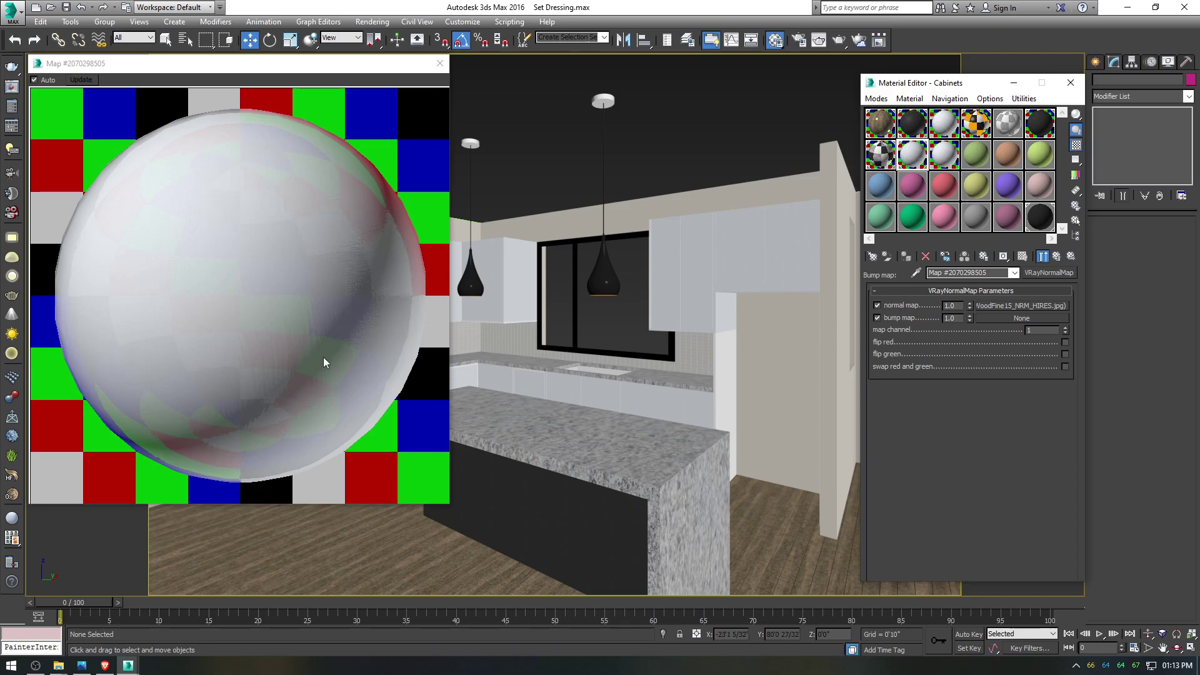
Step: Inspect the ScratchesLight006_OVERLAY_VAR2_HIRES texture up close and load it as a bitmap in the VRayNormalMap's bump map slot
click(999, 319)
double_click(500, 177)
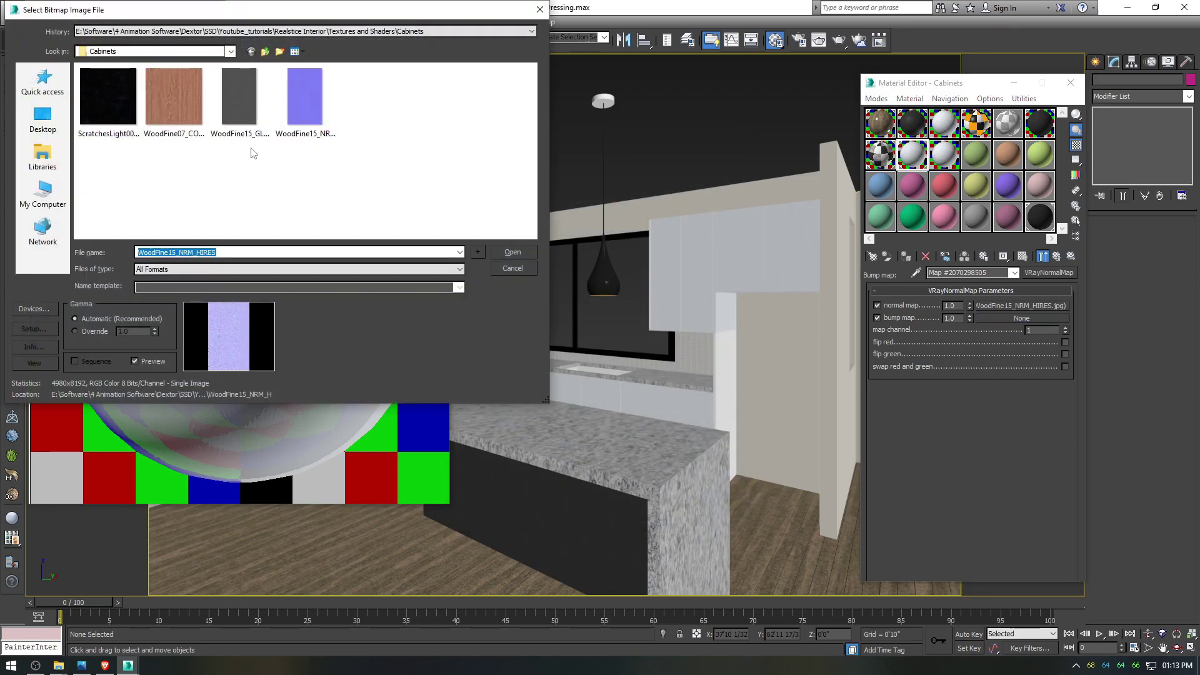
right_click(125, 119)
click(156, 141)
scroll(651, 323, up, 5)
drag(385, 471, 640, 305)
scroll(642, 310, down, 5)
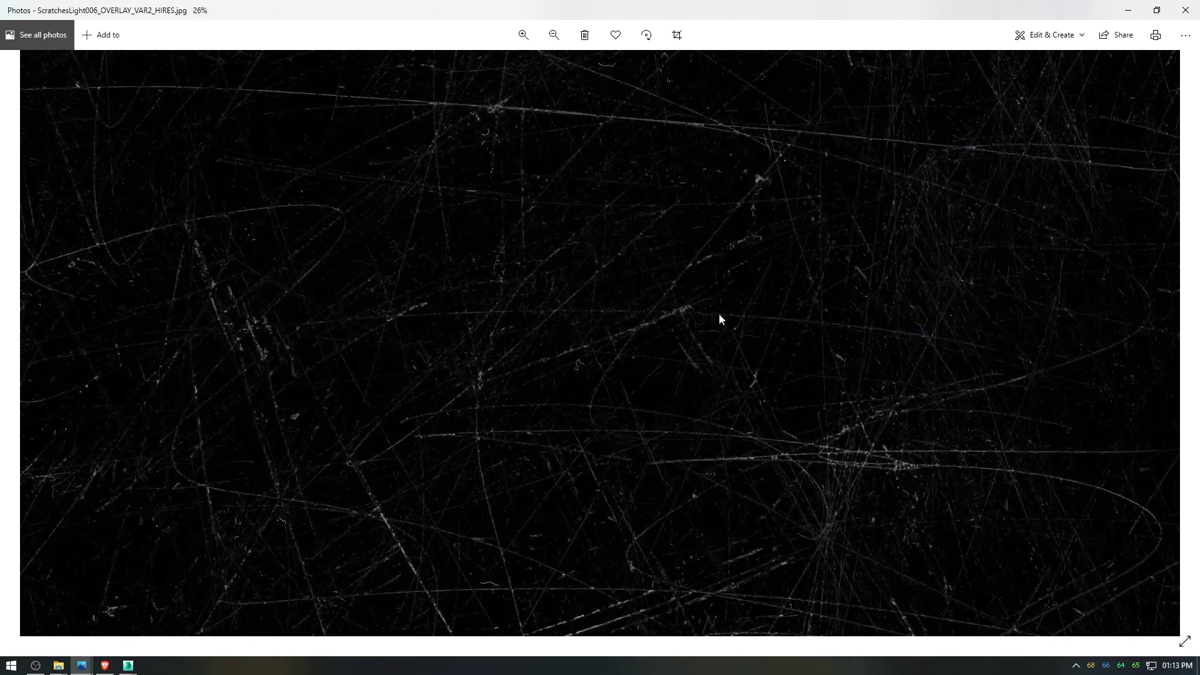
scroll(793, 340, down, 2)
scroll(632, 441, up, 4)
drag(609, 463, 670, 241)
scroll(670, 242, down, 3)
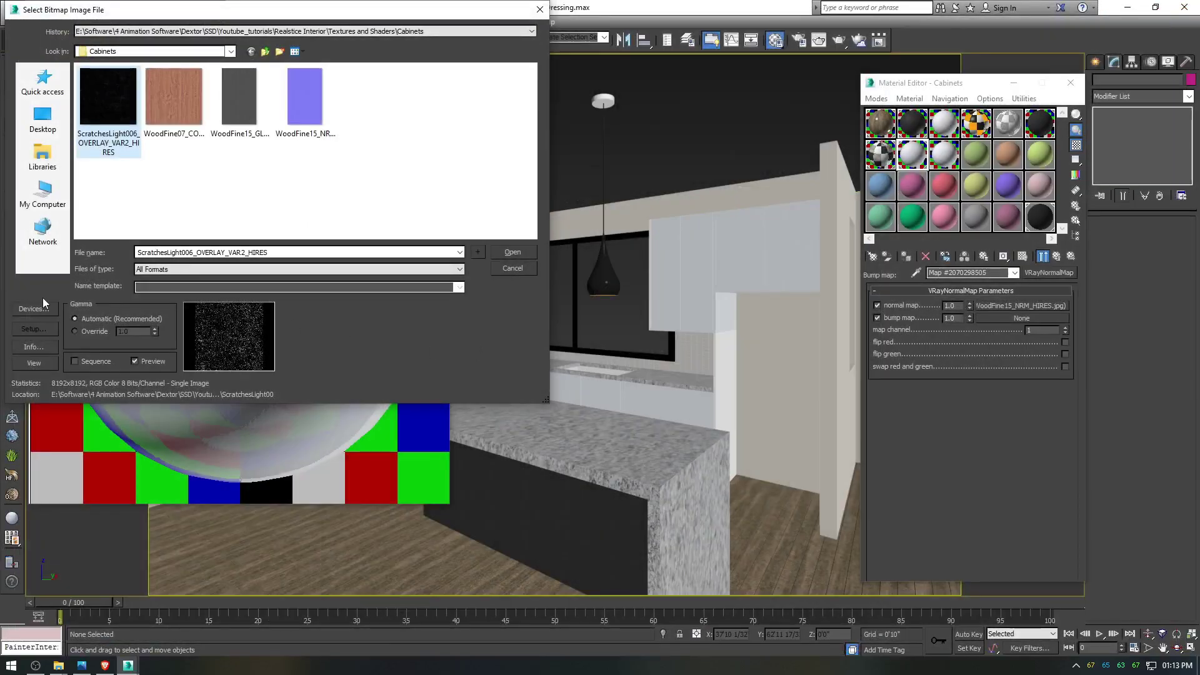
click(500, 253)
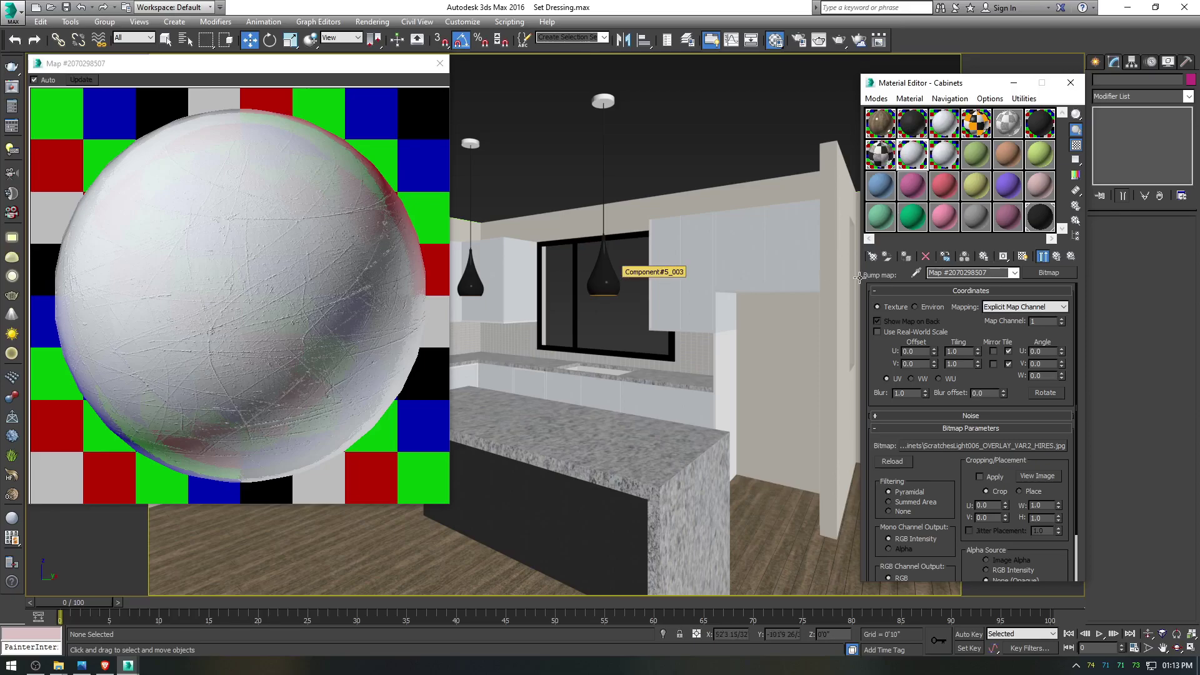
Step: Set the scratches bitmap's blur to 2.0 and return to the VRayNormalMap parameters
double_click(900, 392)
text(2)
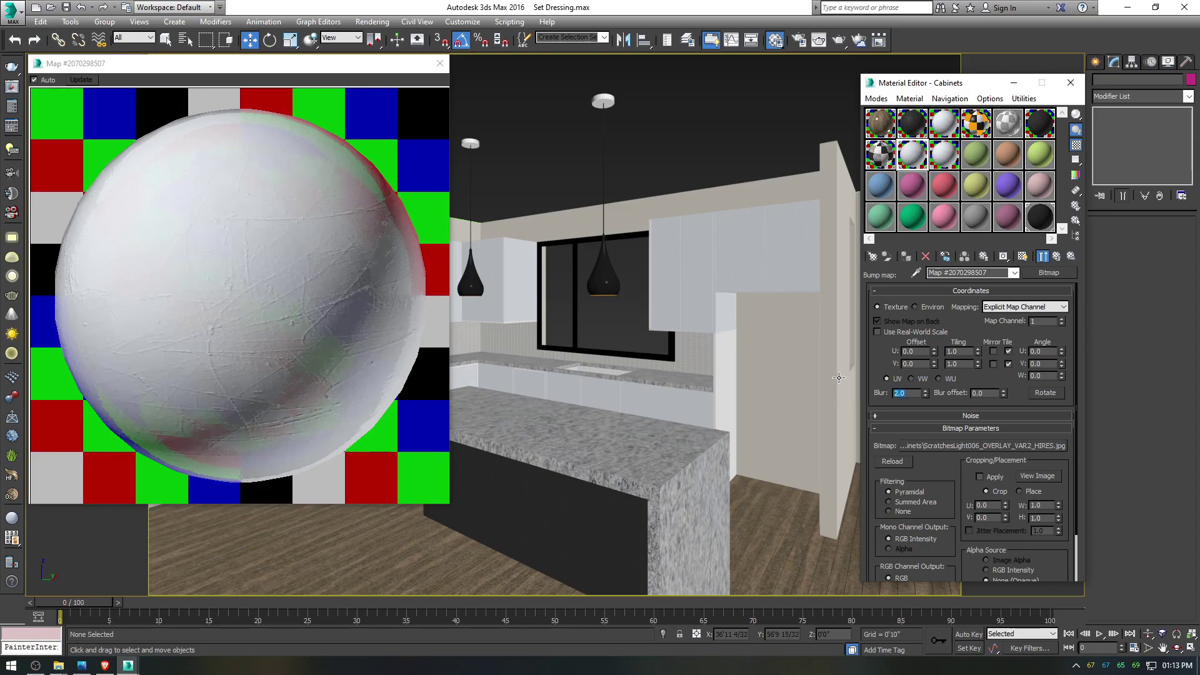
click(1056, 256)
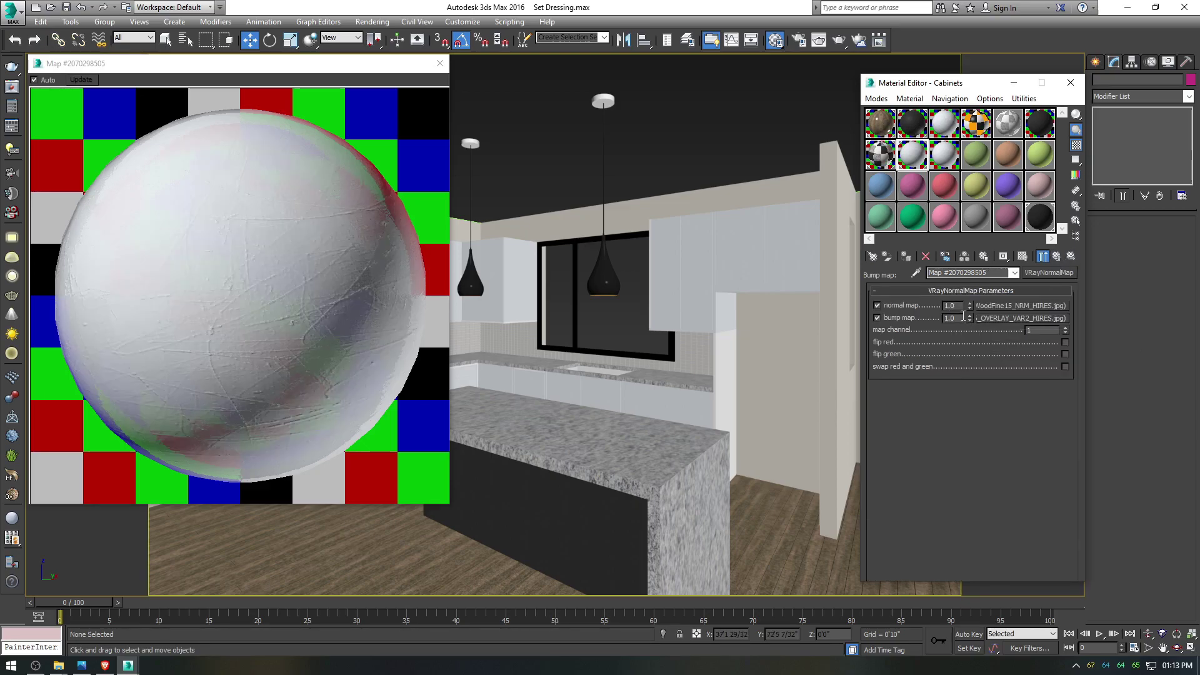
Step: Set the VRayNormalMap's bump map multiplier to 0.1, enable flip green and return to the Cabinets material
text(.)
text(.1)
key(Return)
click(1065, 354)
click(1056, 256)
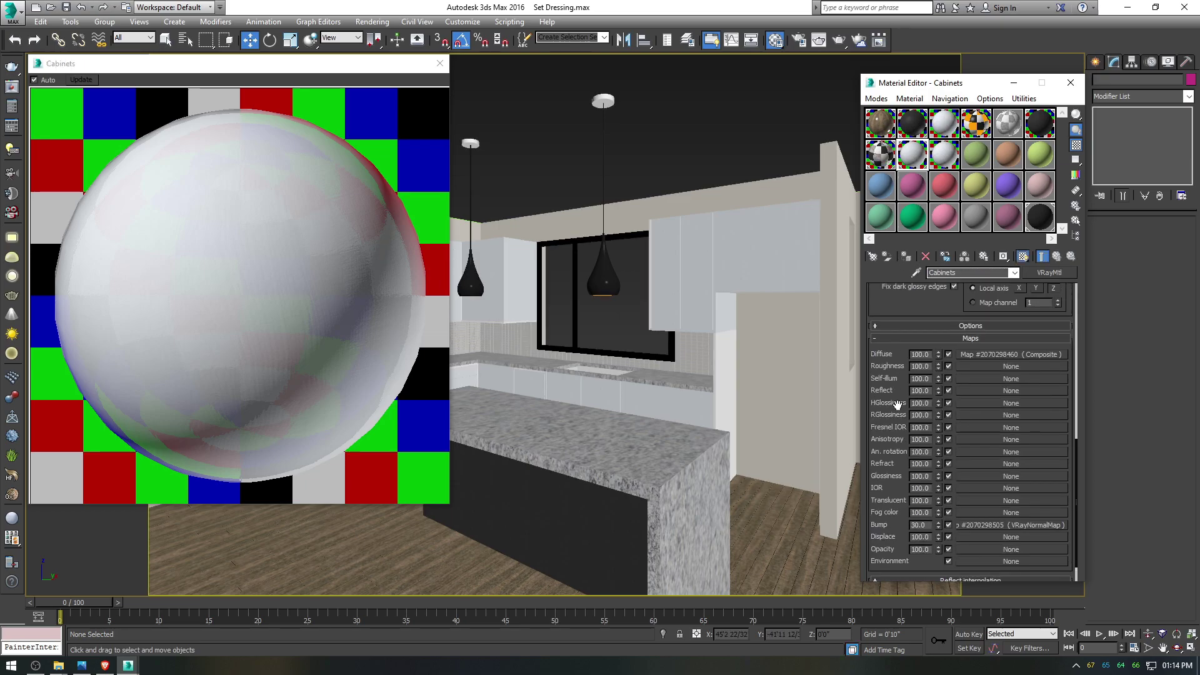
Step: Add a ColorCorrection map to the Cabinets material's reflection glossiness slot and set its channels to Invert
click(988, 415)
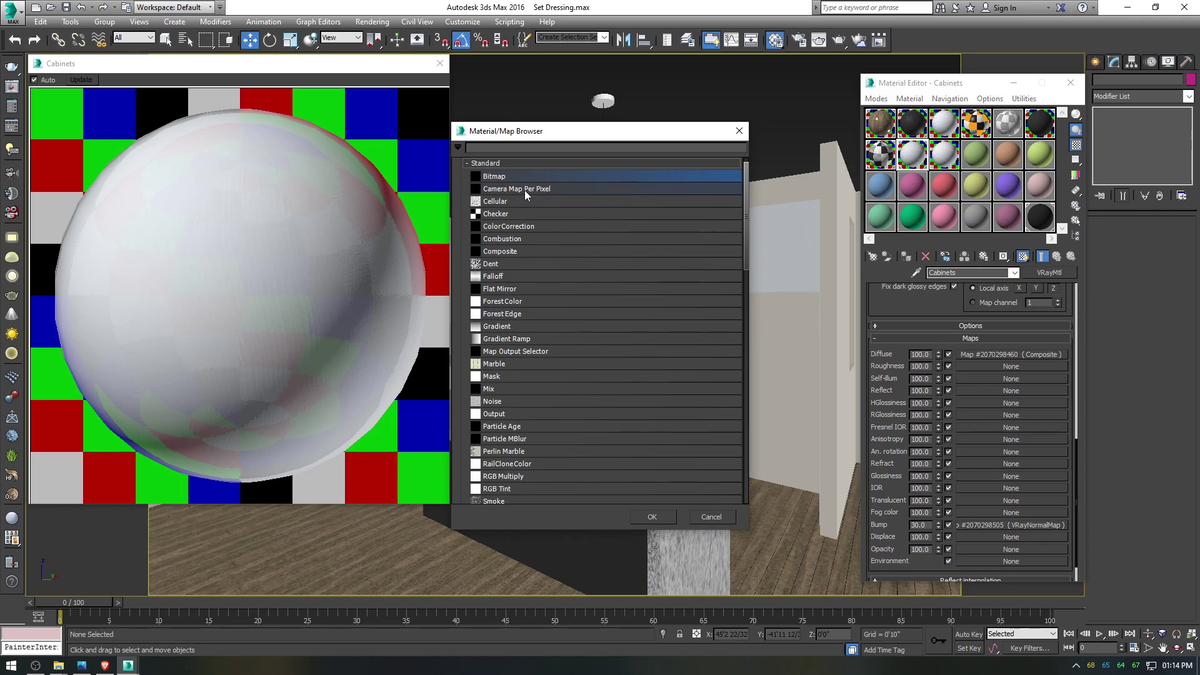
double_click(524, 226)
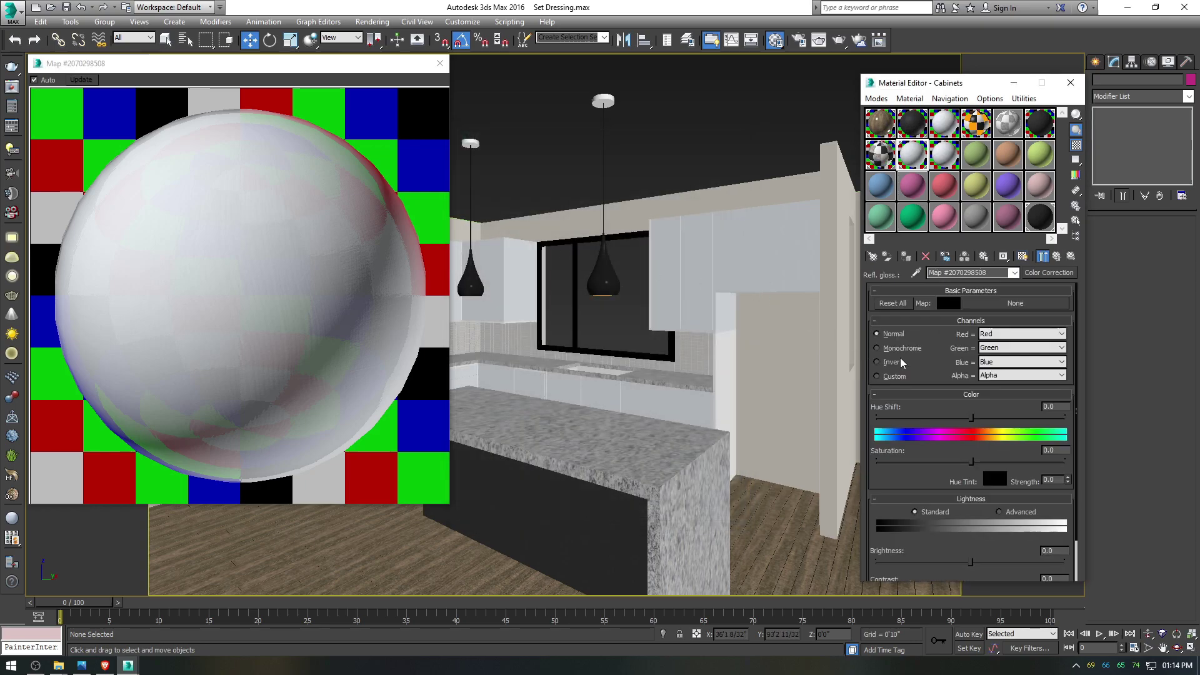
click(877, 362)
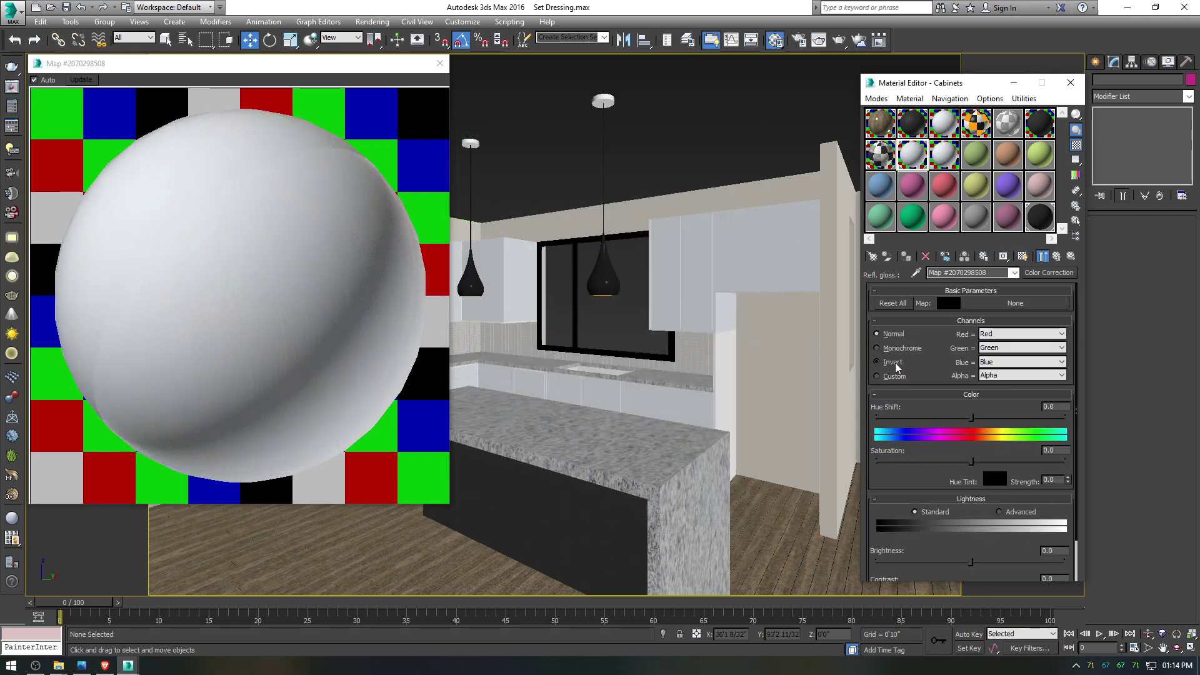
Step: Preview the WoodFine15_GLOSS_HIRES texture at full size and load it as a bitmap in the Color Correction map
click(1012, 305)
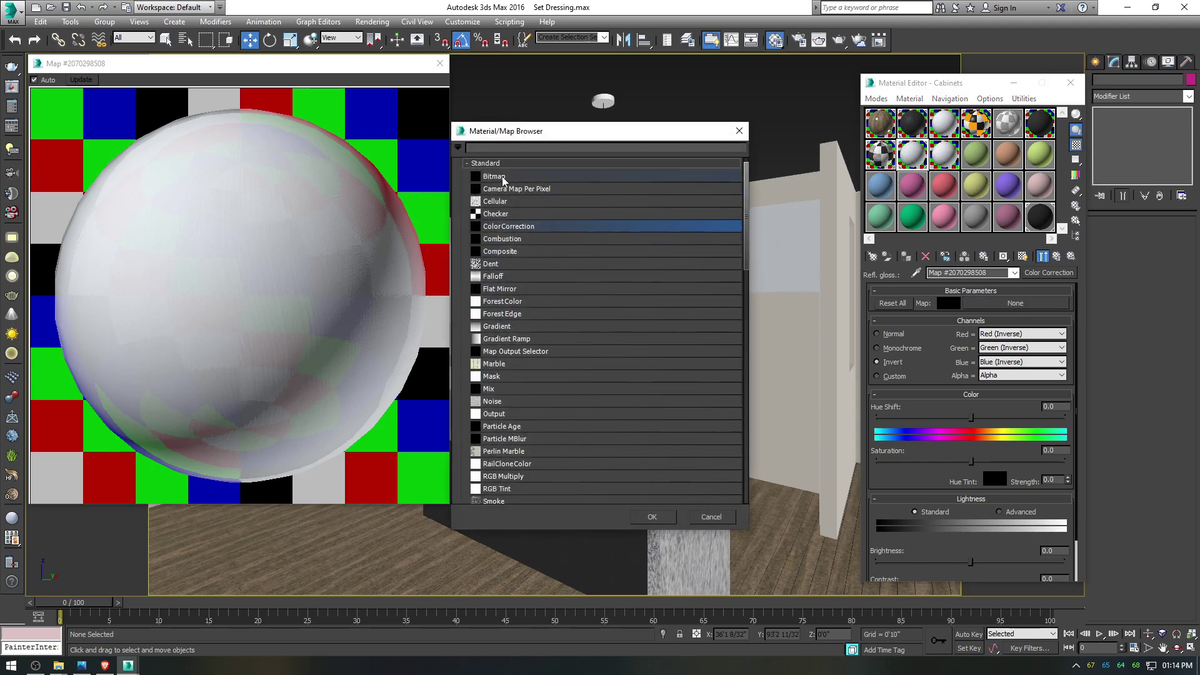
double_click(502, 176)
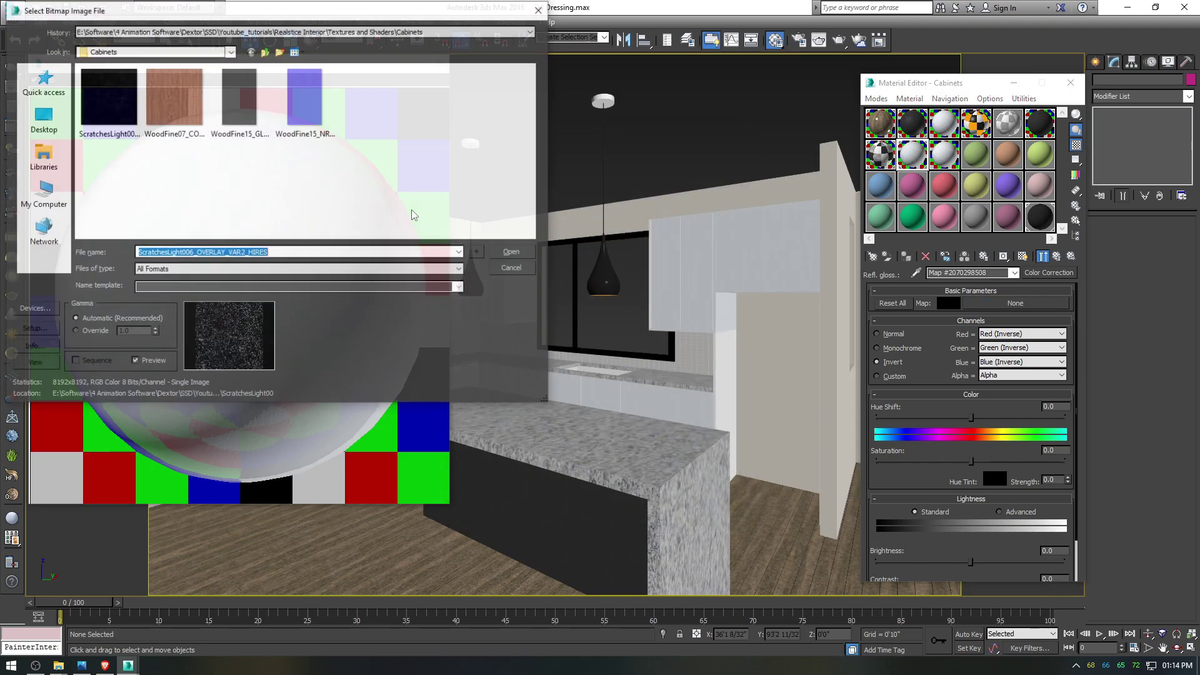
right_click(247, 106)
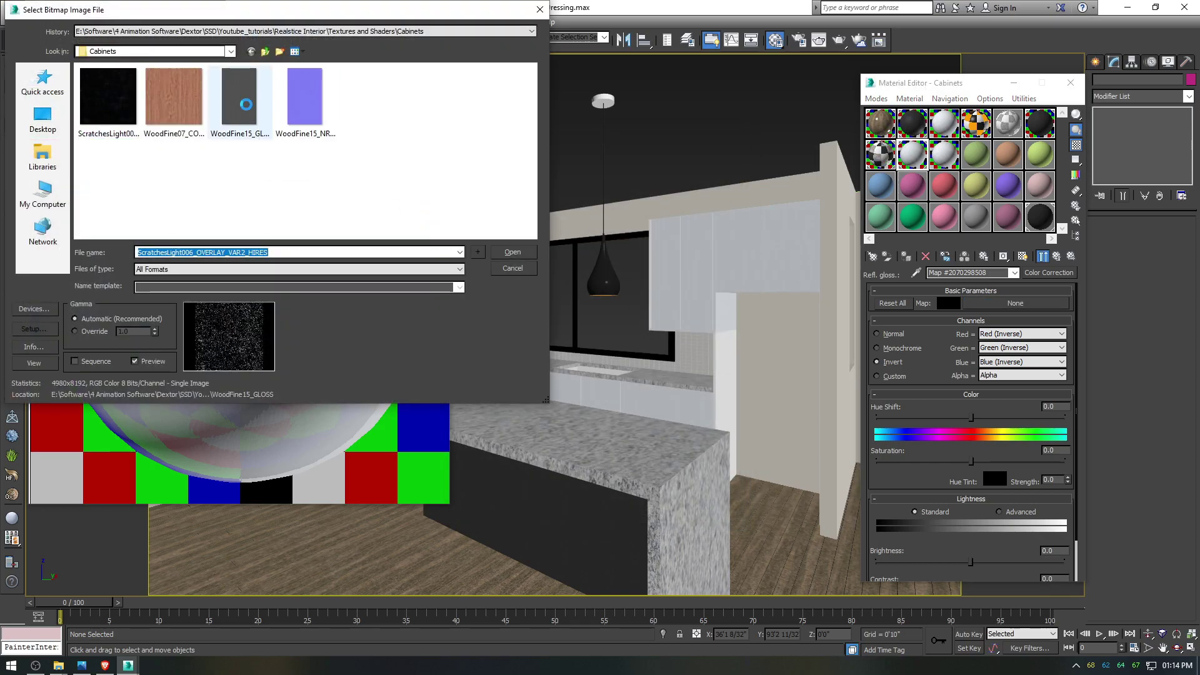
click(275, 133)
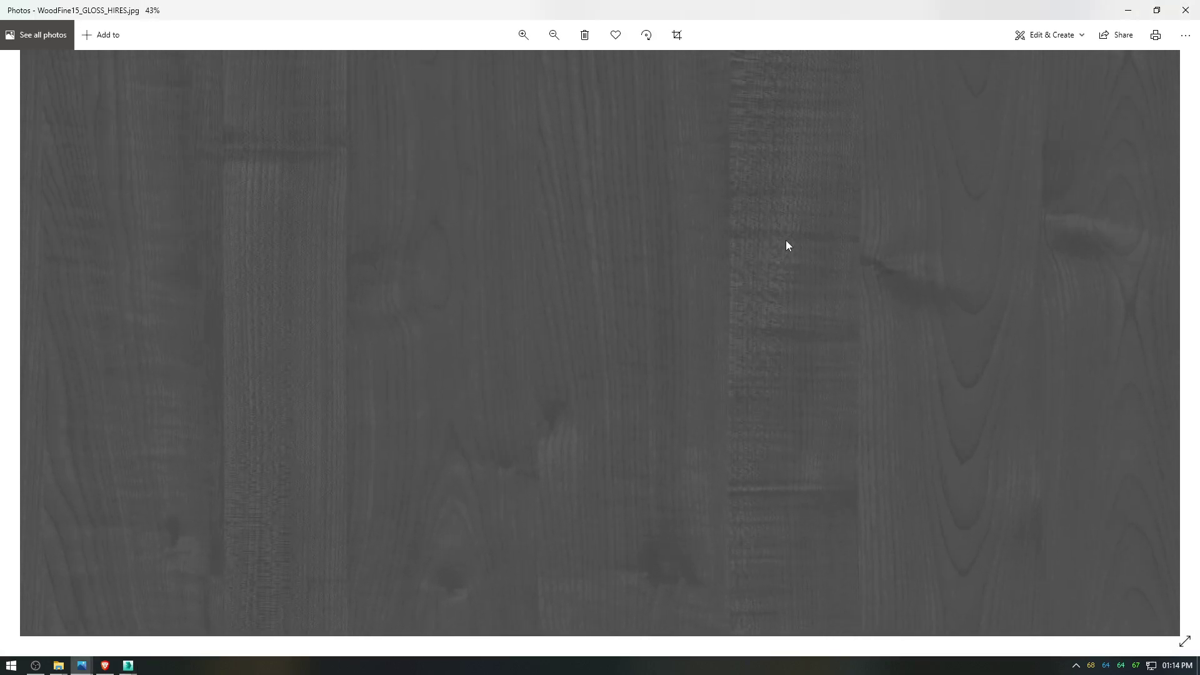
scroll(520, 236, down, 3)
key(alt+F4)
double_click(248, 99)
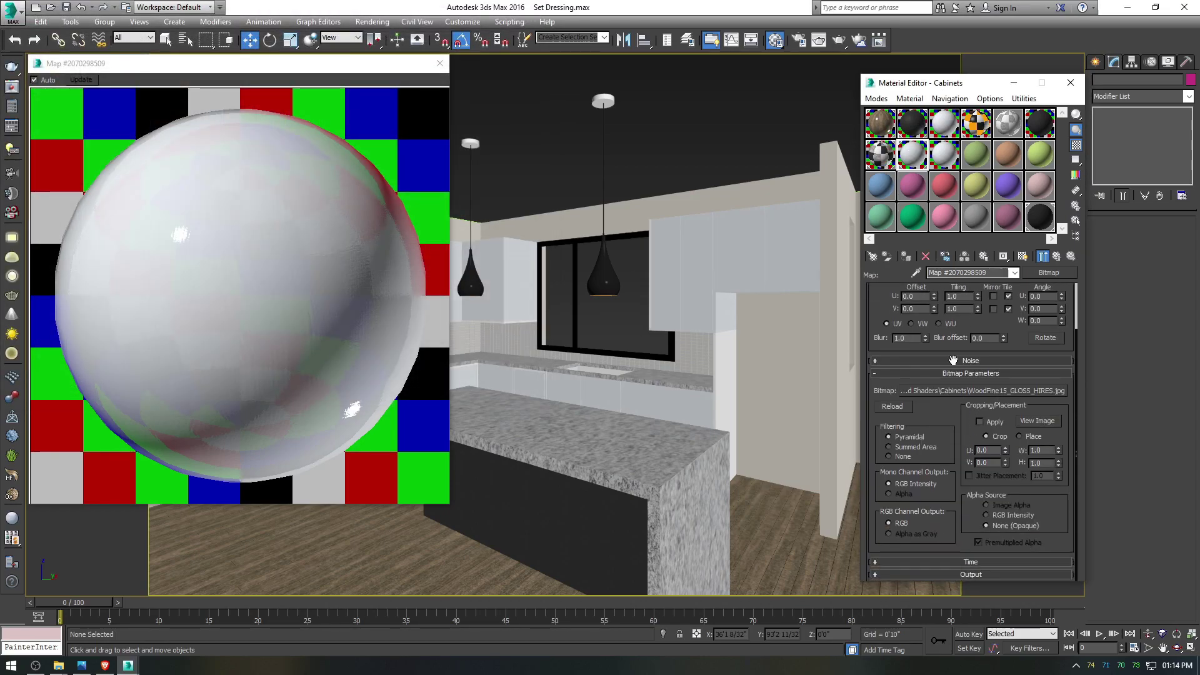
Step: Enable Invert in the gloss bitmap's output settings and return to the Color Correction map
click(955, 573)
click(894, 315)
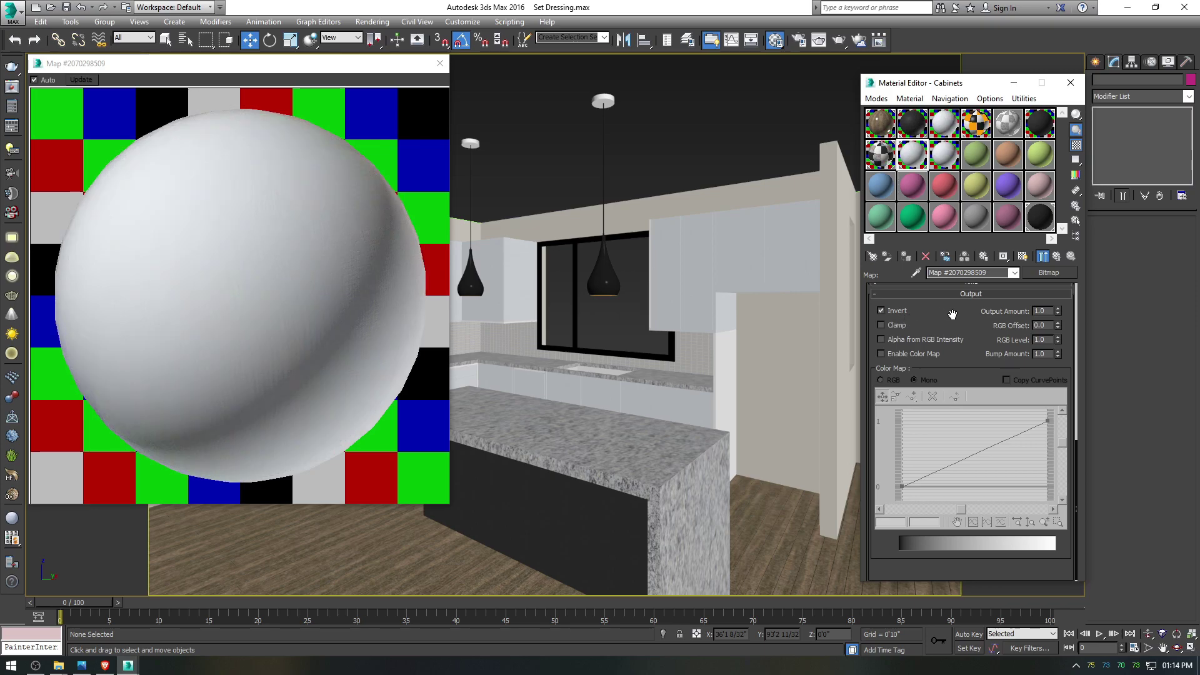
drag(949, 314, 970, 574)
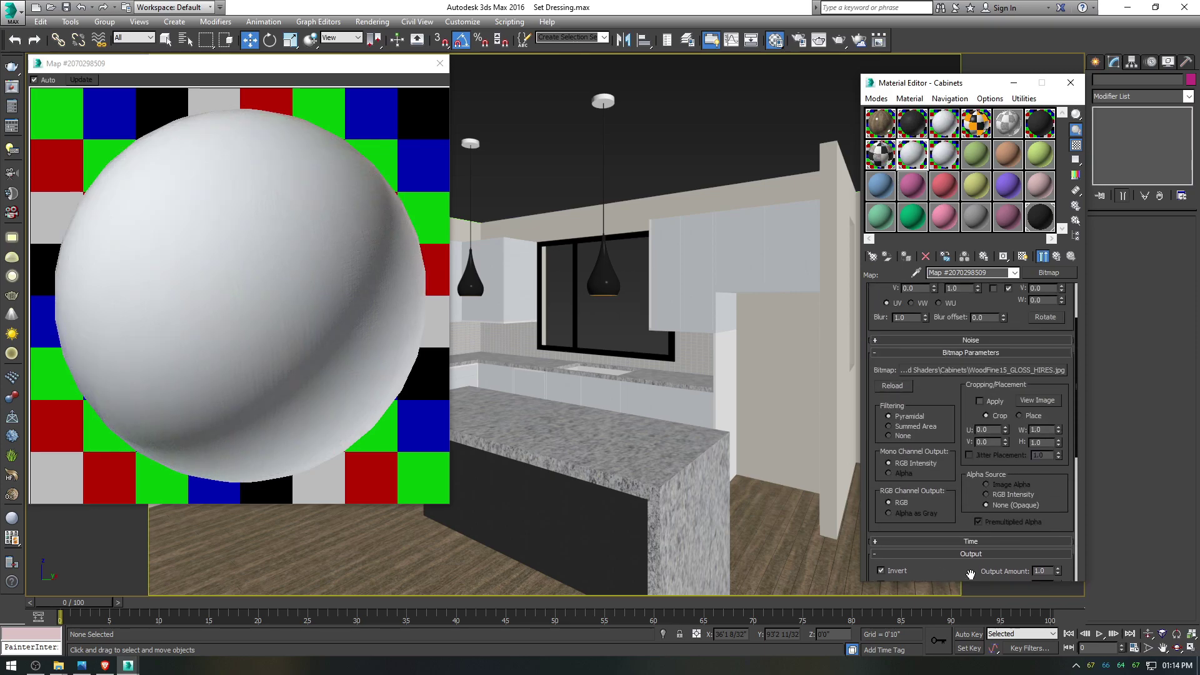
click(1056, 256)
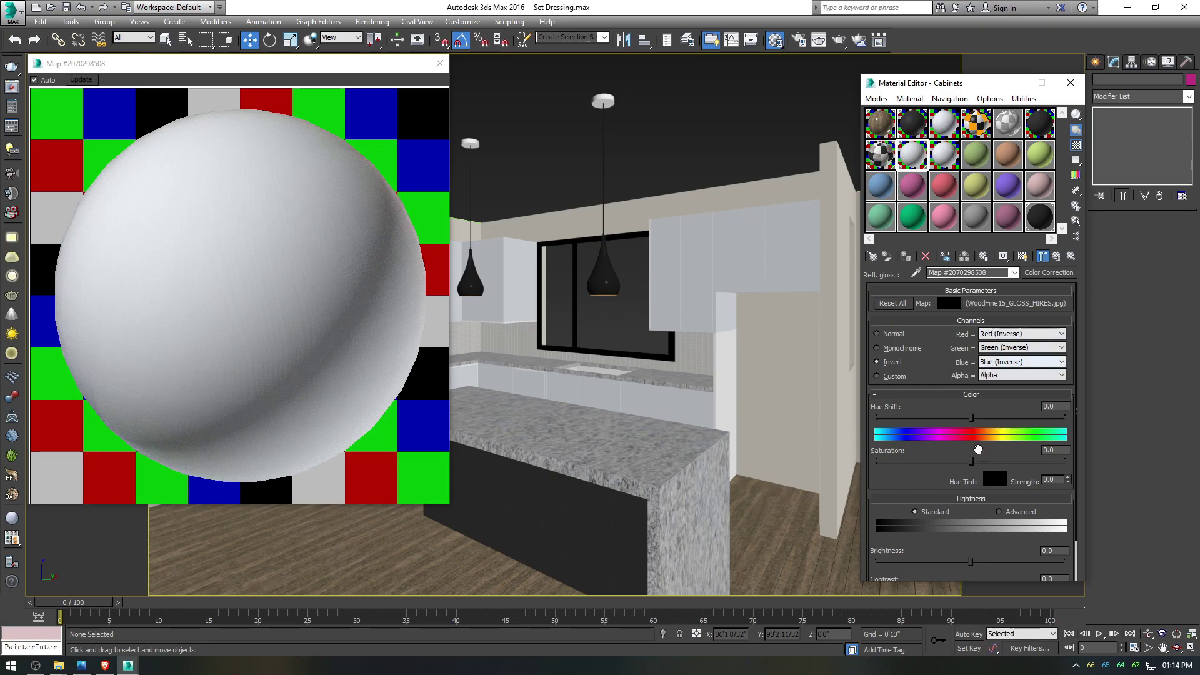
Step: Set the Color Correction's saturation to -100, compare Invert with Normal channels, keep Normal and return to the Cabinets material
drag(971, 461, 848, 462)
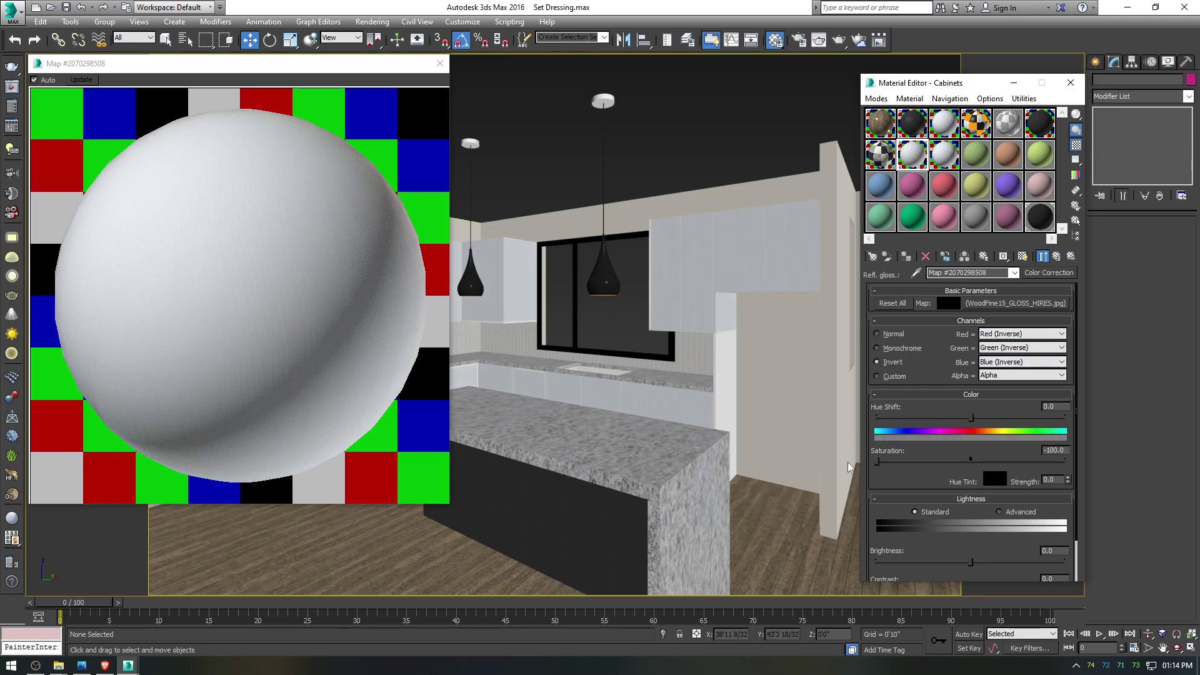
click(877, 334)
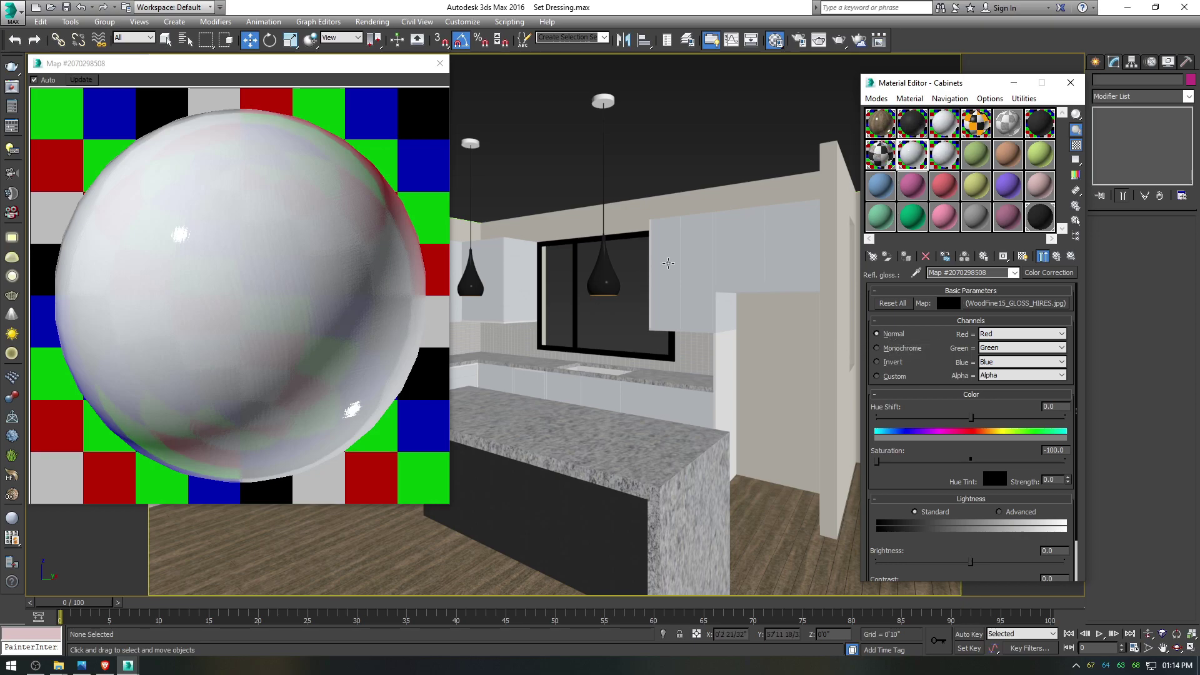
click(891, 364)
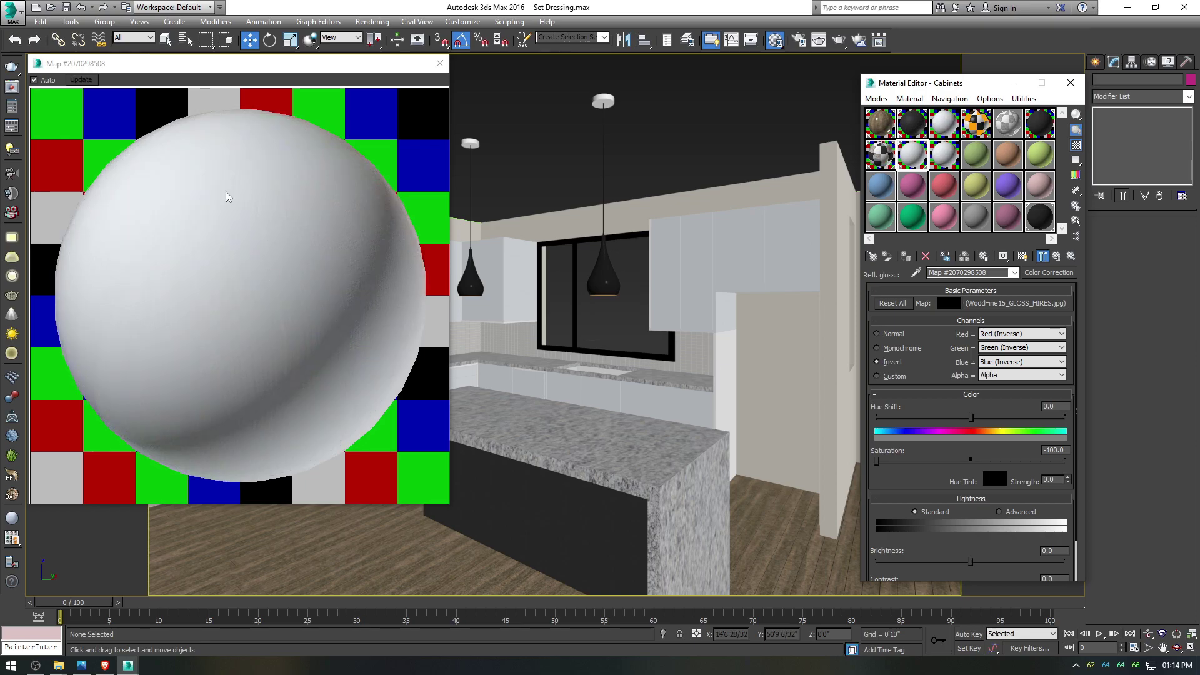
click(894, 336)
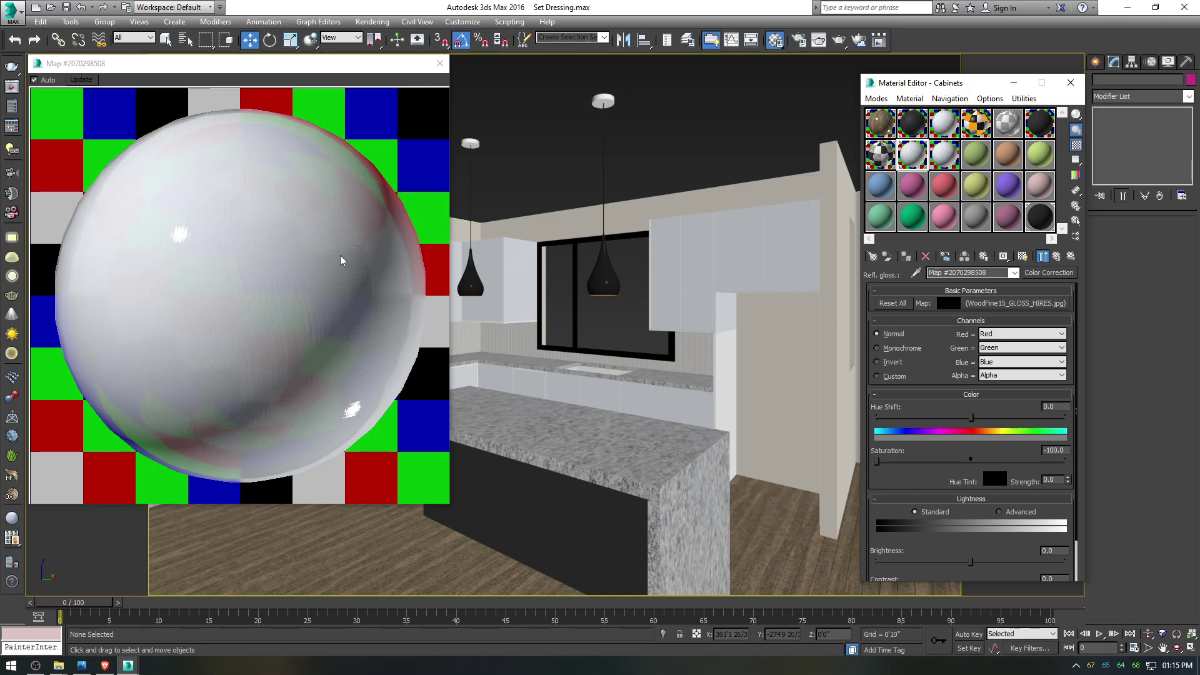
click(1057, 256)
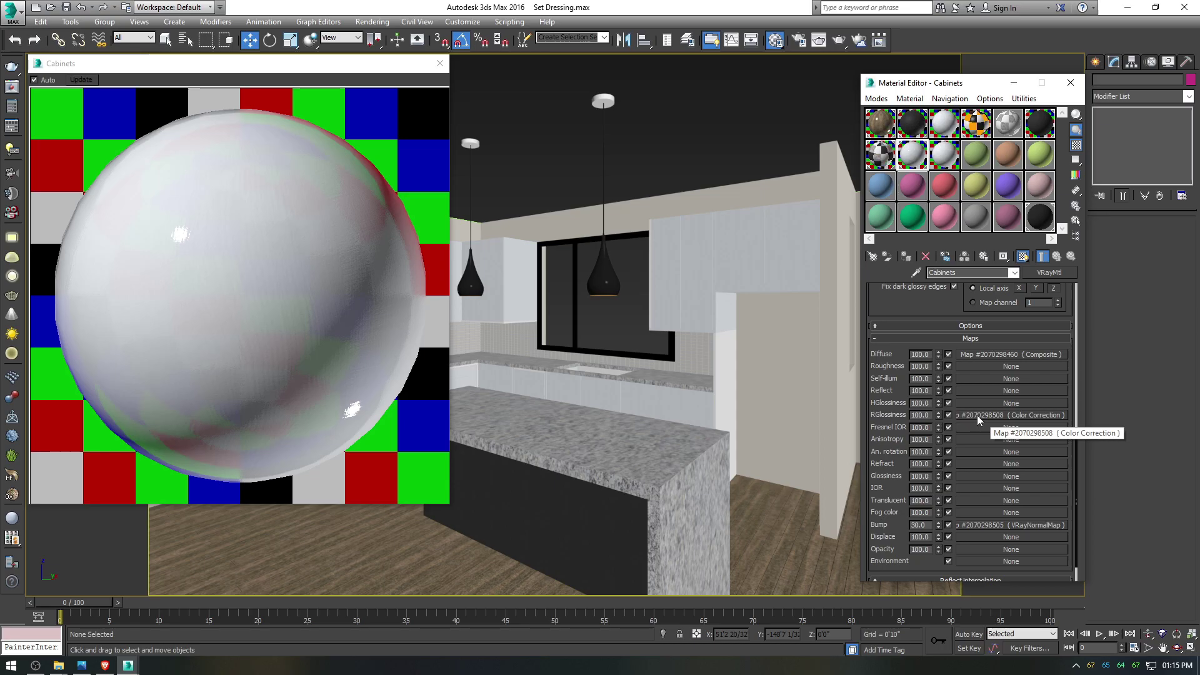
Step: Switch to File Explorer and open the Marble 038 texture folder inside Kitchen Benchtop
mouse_move(58, 665)
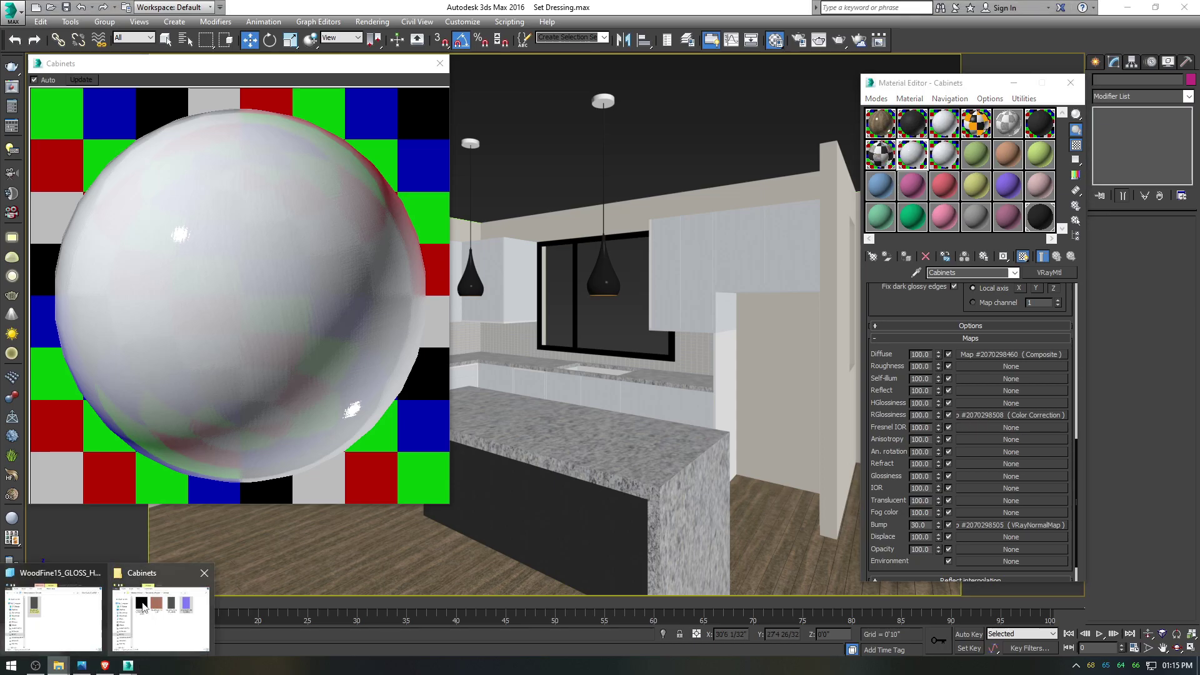
click(161, 620)
click(267, 146)
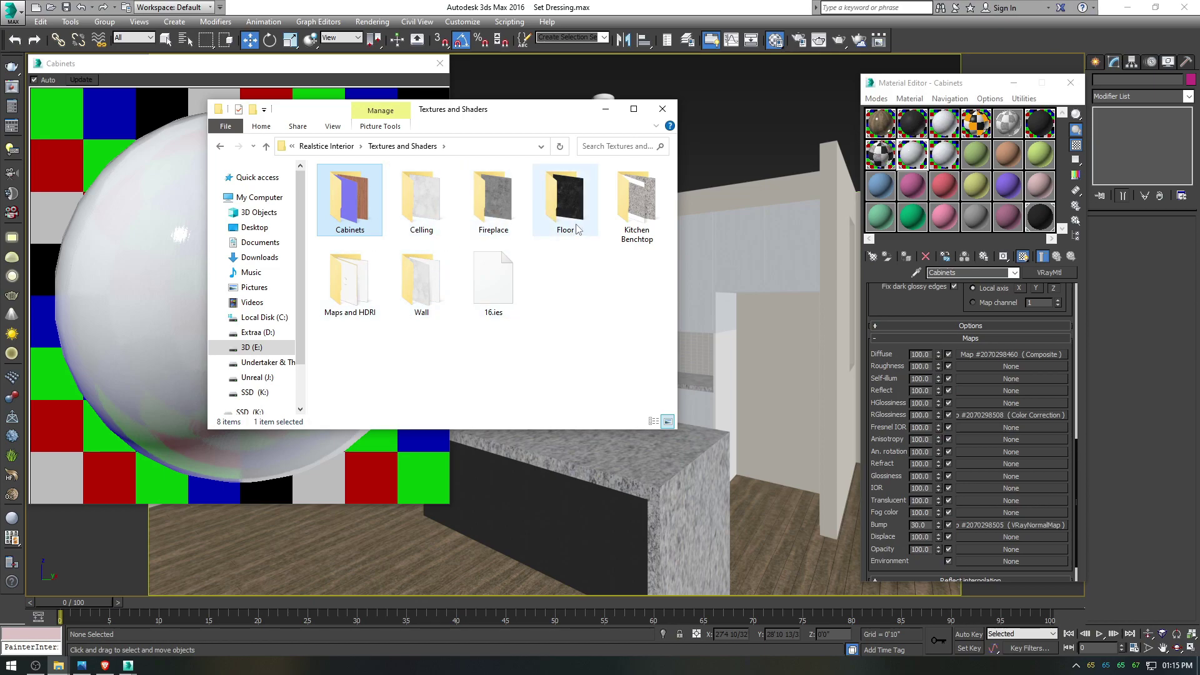
double_click(637, 200)
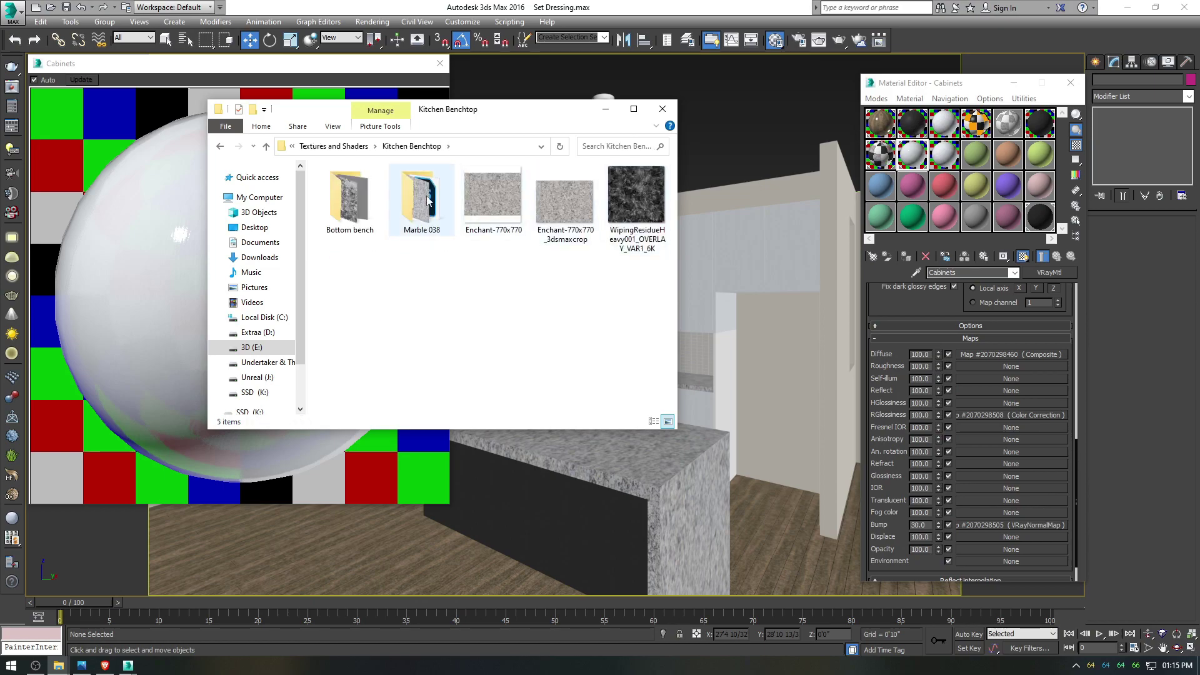
double_click(365, 190)
click(266, 146)
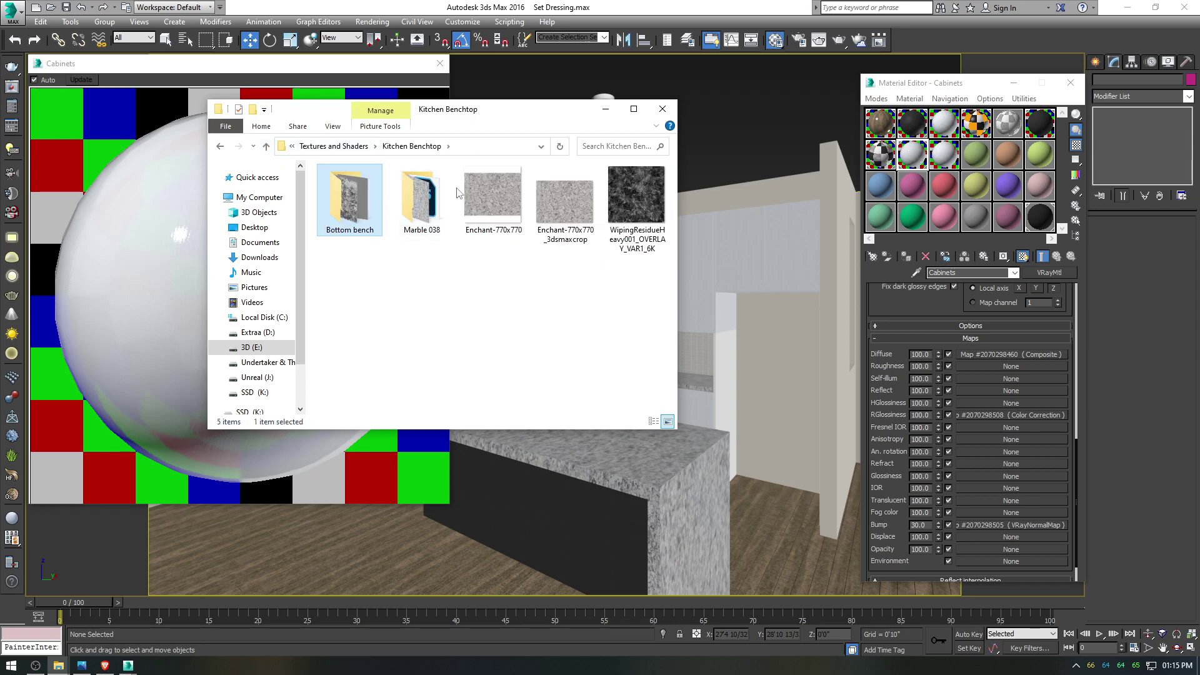
double_click(420, 216)
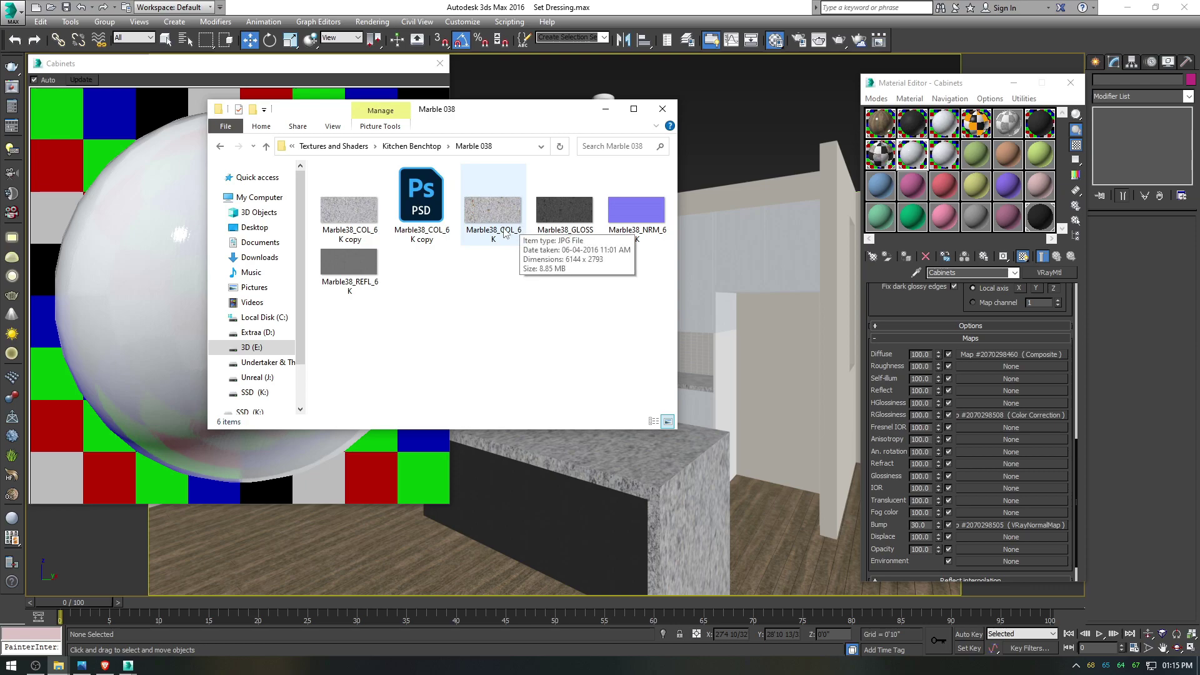
Step: Review the Marble38 colour, gloss, normal and reflection textures and go back to the Cabinets material's maps
click(507, 209)
click(574, 215)
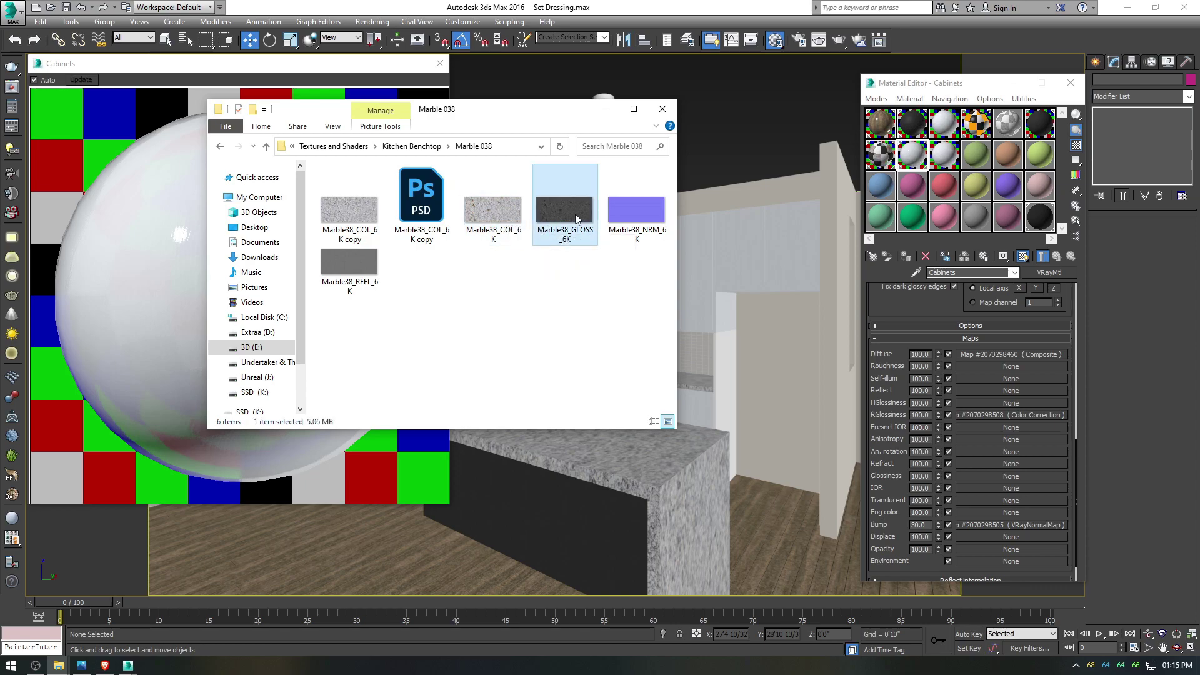
click(624, 215)
click(349, 273)
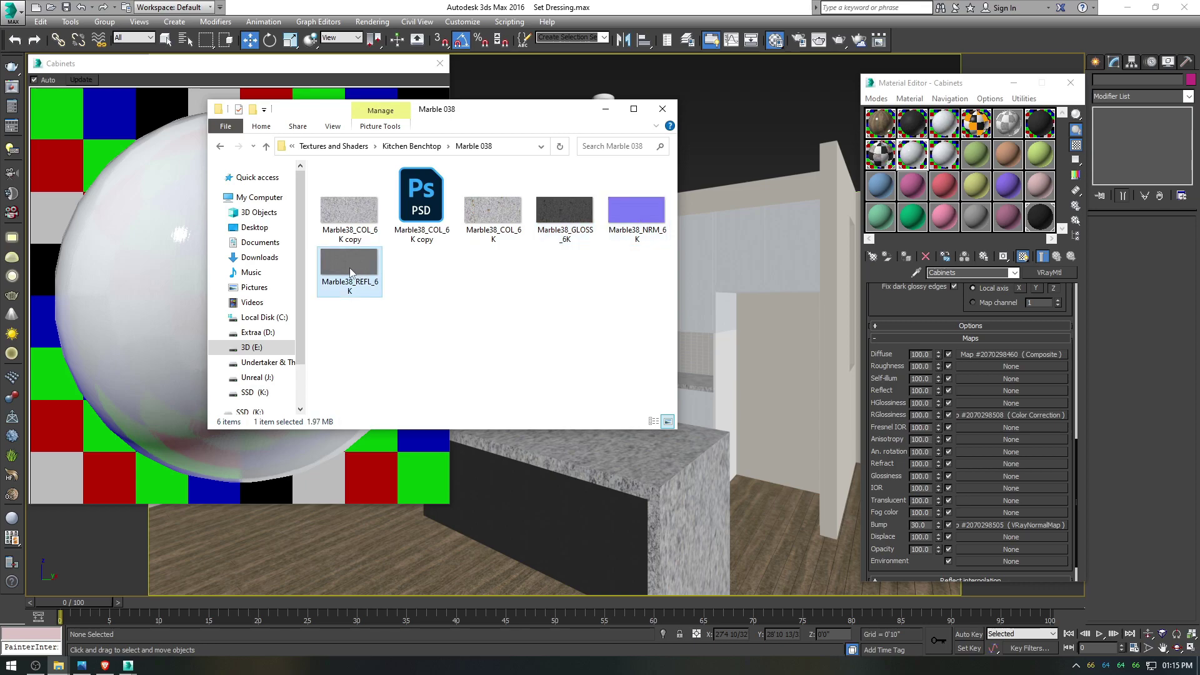
click(566, 233)
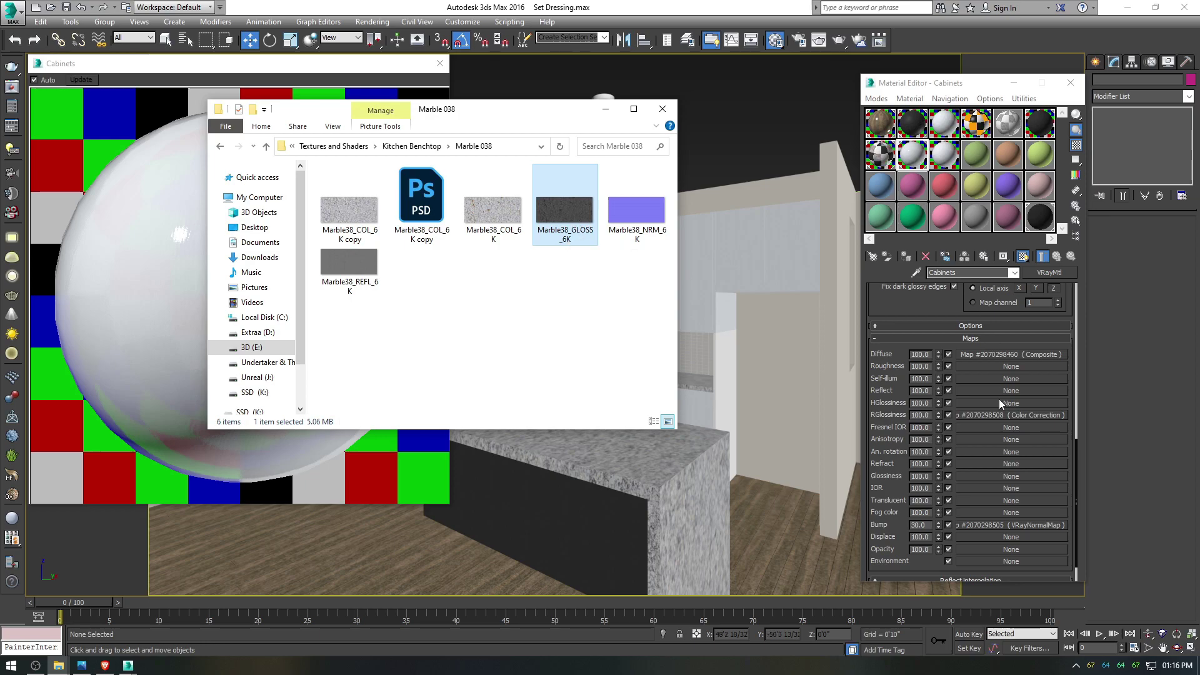
click(885, 446)
scroll(885, 447, down, 1)
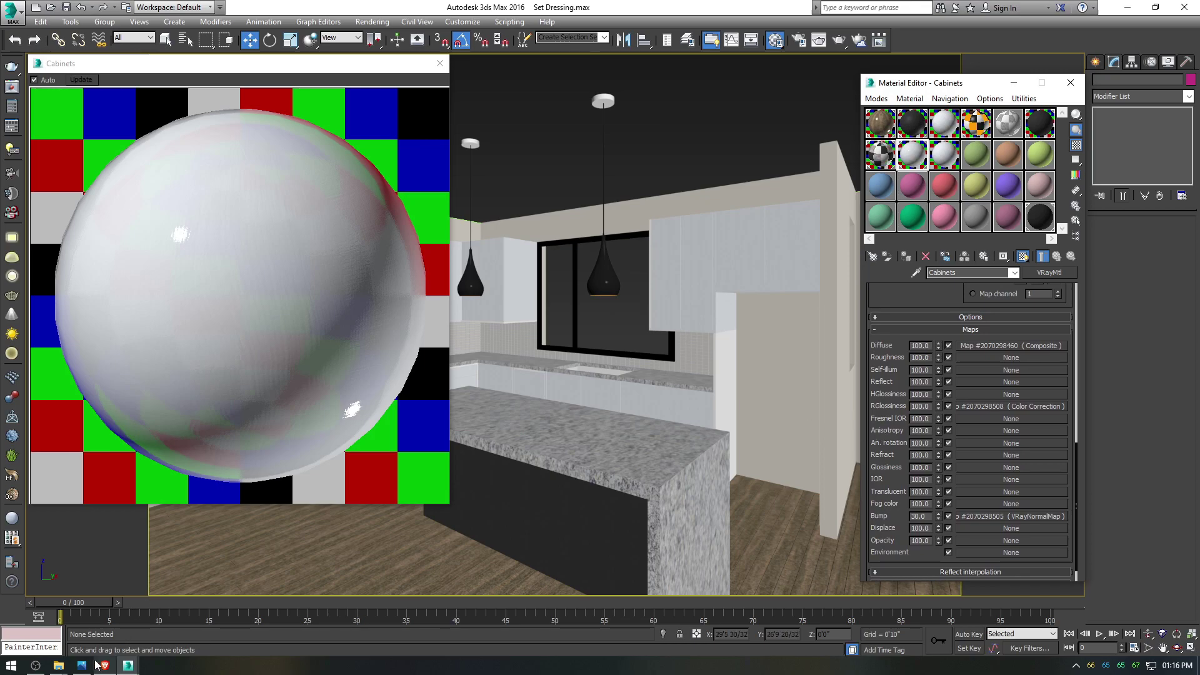
Step: Compare the Marble 038 textures with the Cabinets map slots and check the VRayNormalMap's bump settings
mouse_move(58, 665)
click(163, 603)
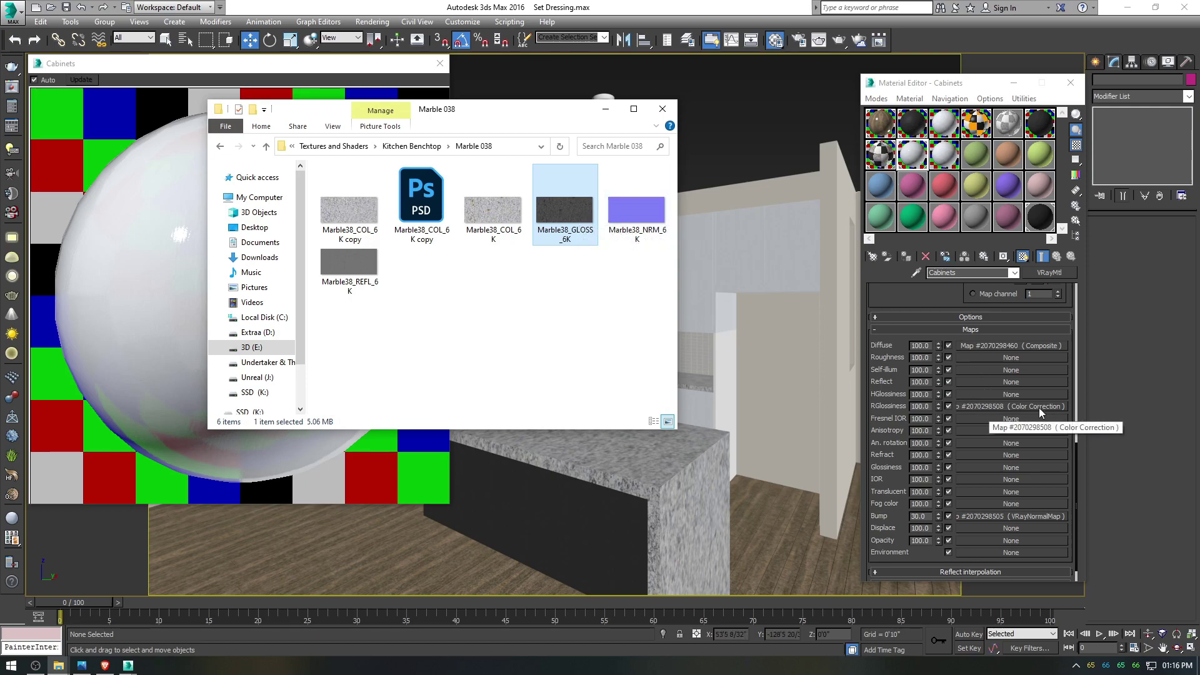
click(1004, 516)
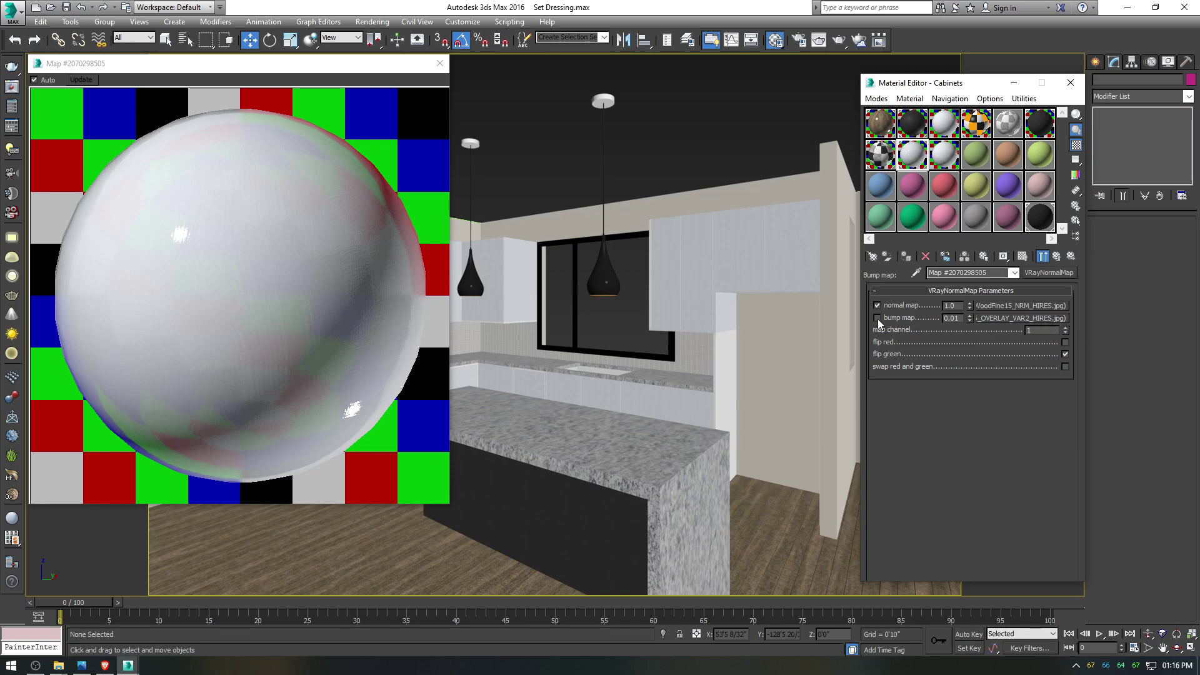
click(1057, 257)
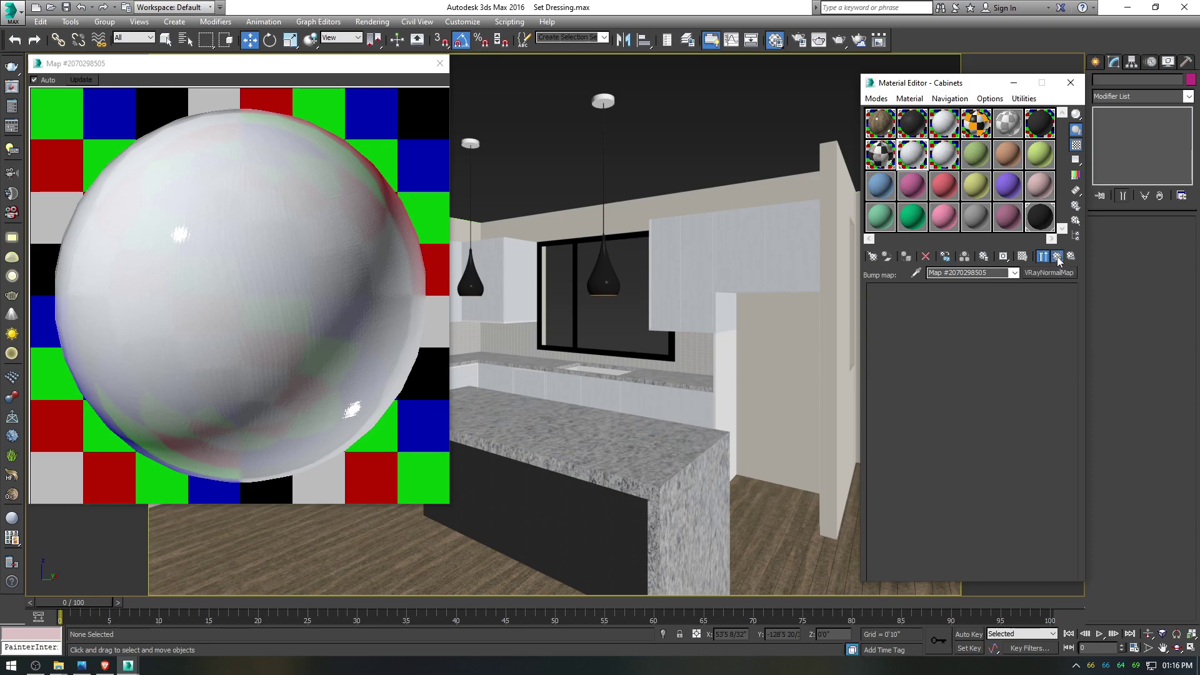
scroll(887, 410, up, 1)
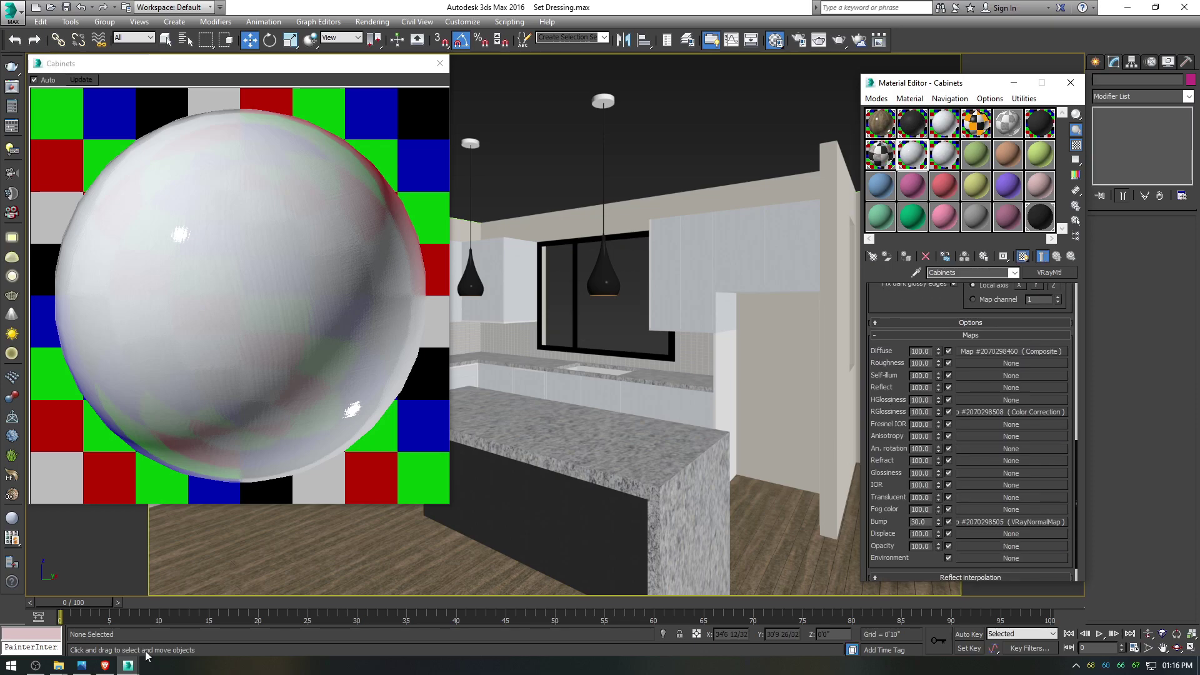
Step: Review the Marble 038 folder and the Cabinets material's basic reflection parameters, and close the Material Editor
click(53, 609)
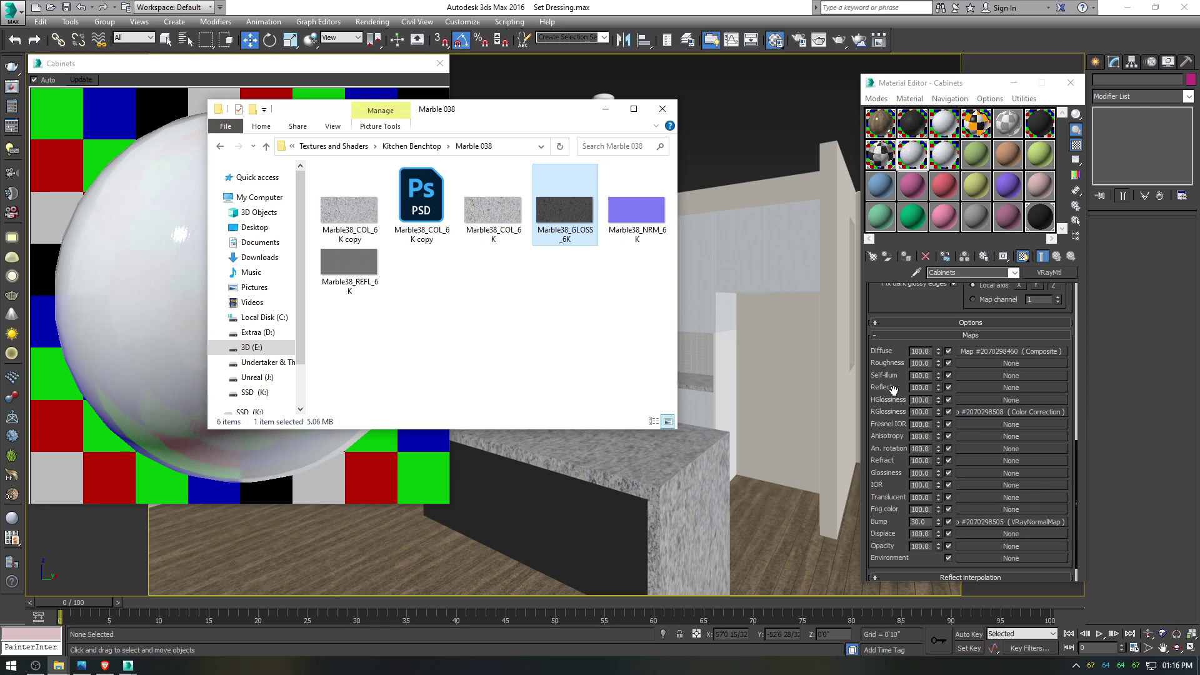
drag(887, 386, 888, 598)
scroll(1011, 373, up, 5)
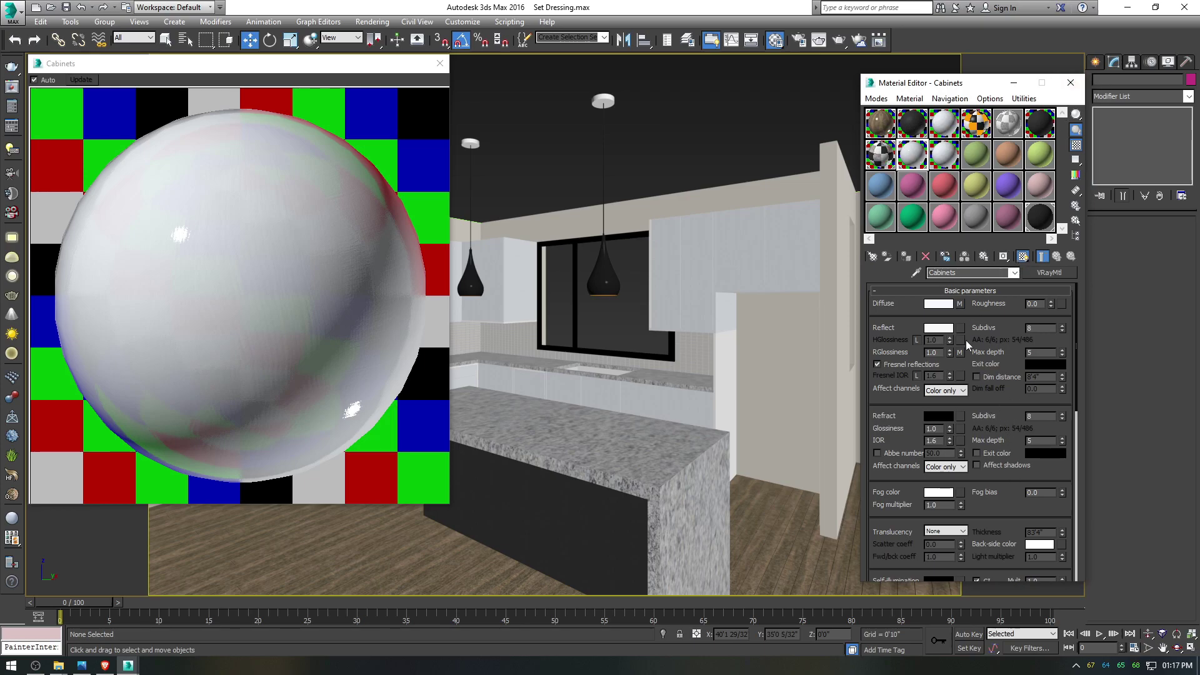
click(1071, 82)
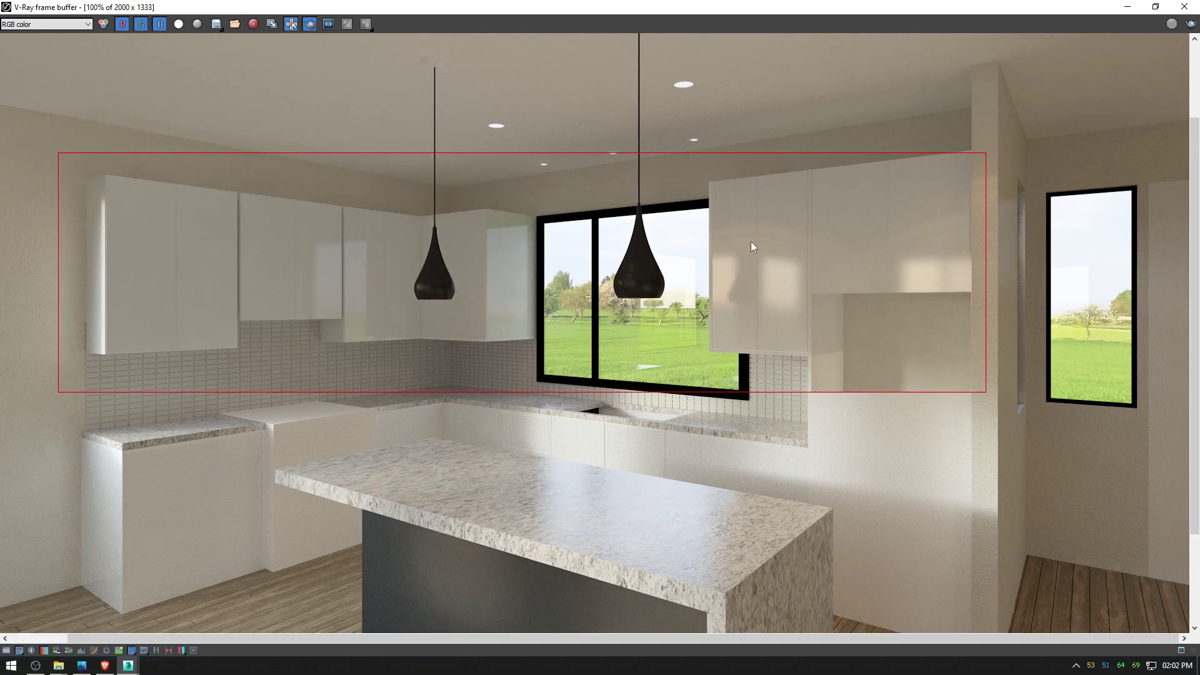
Step: Examine the reflections on the upper cabinets in the V-Ray frame buffer render at 200% zoom
scroll(264, 300, up, 1)
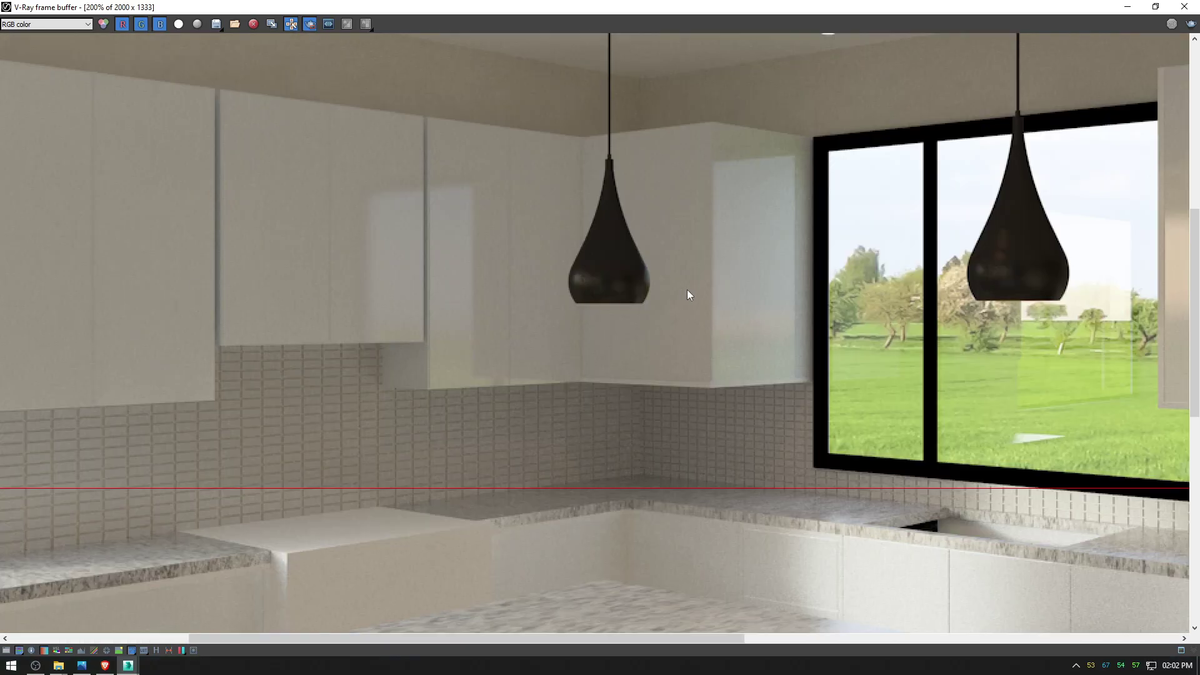
middle_drag(688, 290, 506, 289)
scroll(594, 291, down, 1)
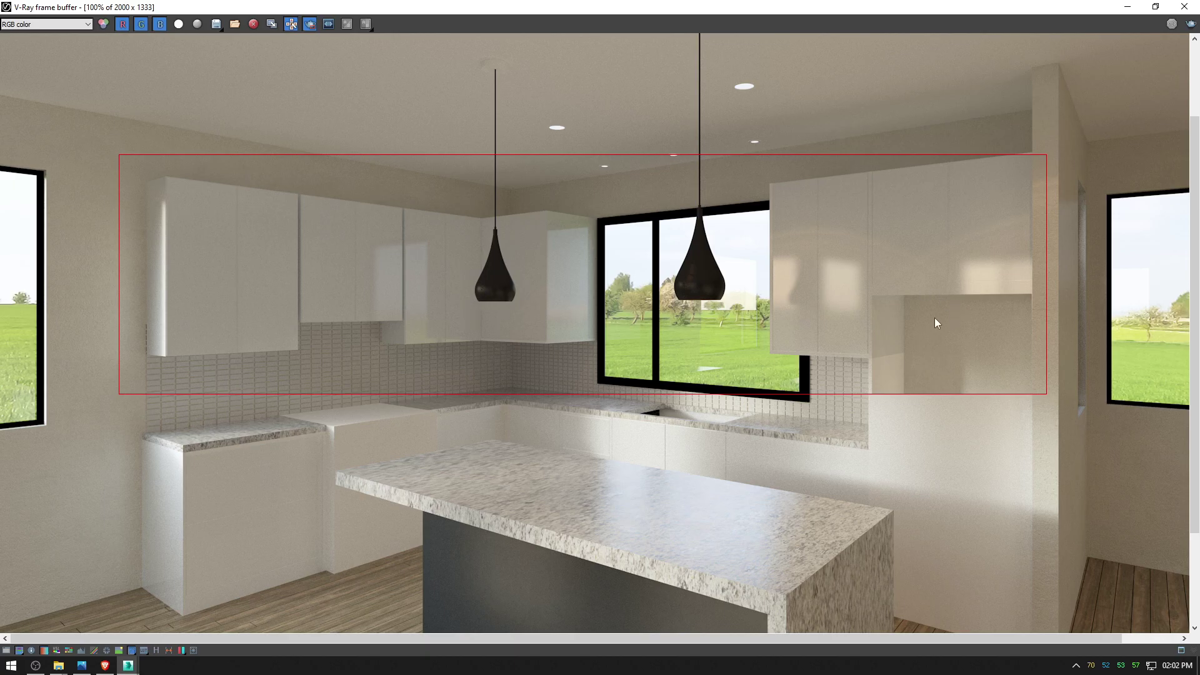
scroll(860, 303, up, 1)
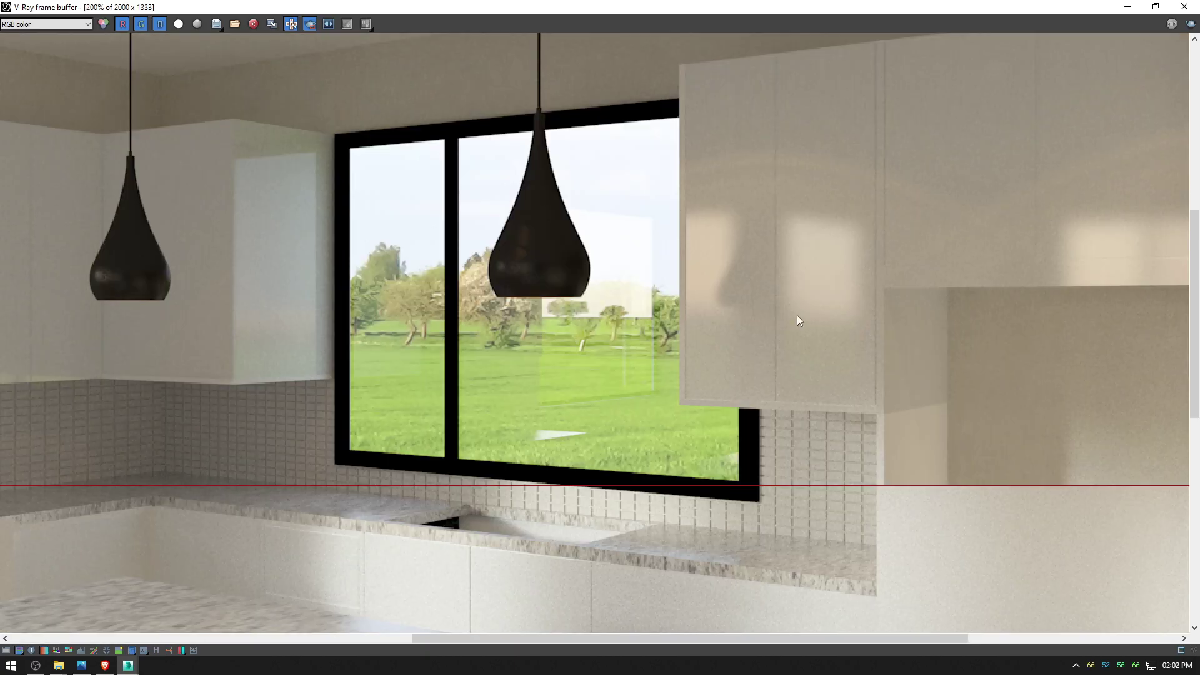
Step: Examine the window reflections on the upper cabinet doors beside the left pendant lamp in the render, up to 800% zoom
middle_drag(335, 249, 672, 250)
scroll(581, 289, up, 2)
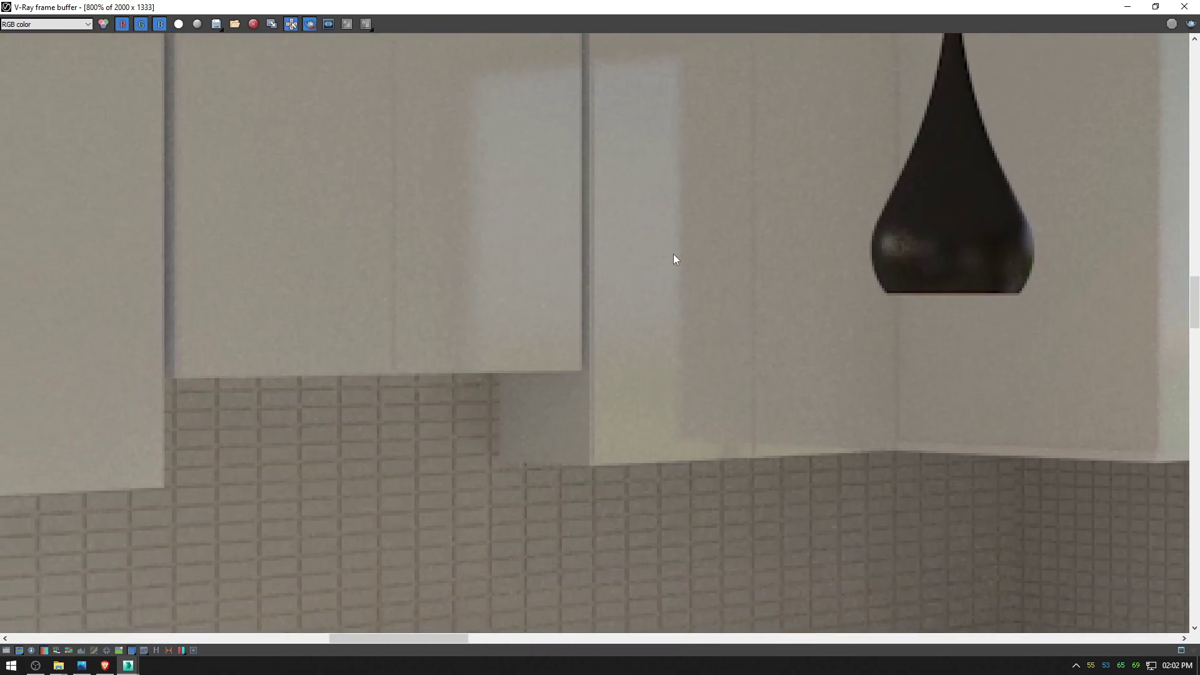
scroll(672, 255, up, 1)
scroll(605, 313, down, 1)
scroll(613, 321, up, 1)
middle_drag(614, 321, 500, 304)
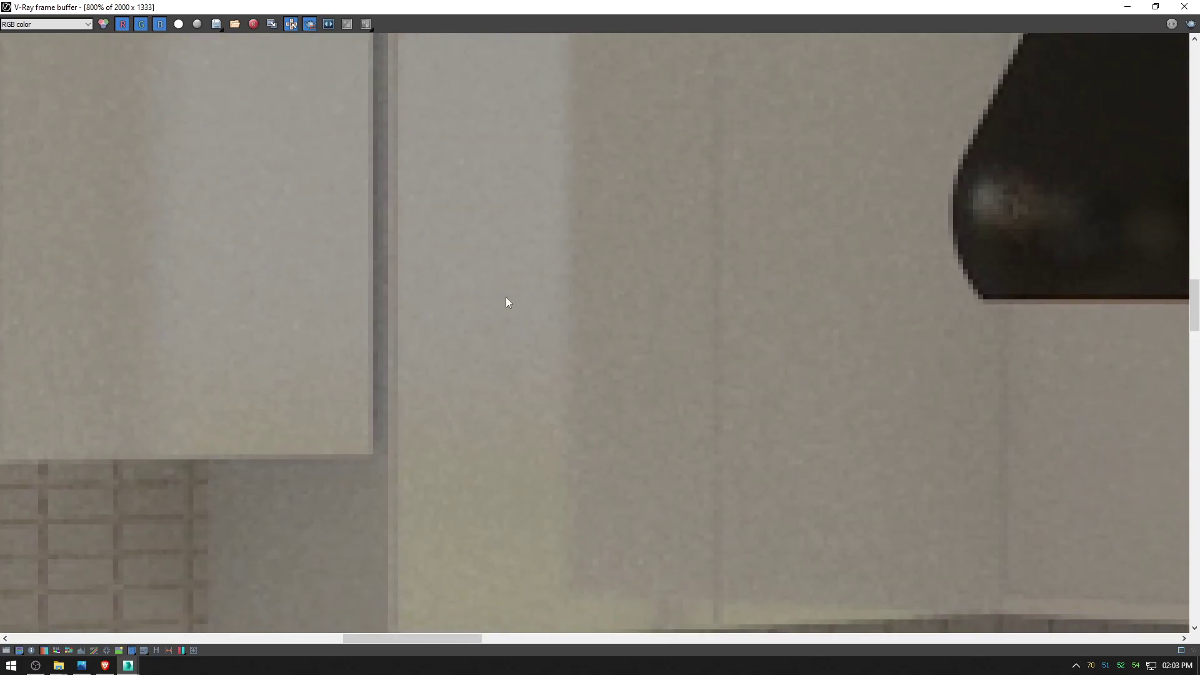
scroll(500, 303, down, 1)
scroll(547, 302, down, 2)
scroll(641, 319, up, 1)
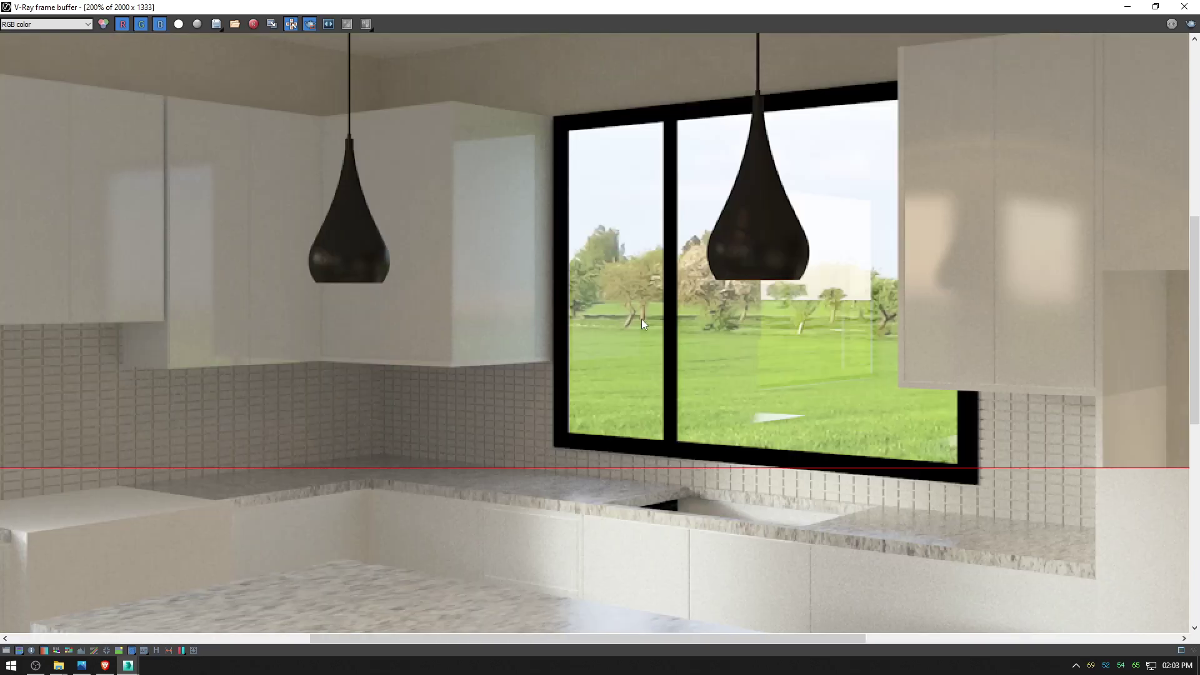
Step: Inspect the blurred reflections and surface grain on the upper cabinets to the right of the kitchen window in the render
middle_drag(1085, 320, 836, 275)
scroll(835, 271, up, 2)
middle_drag(865, 234, 864, 291)
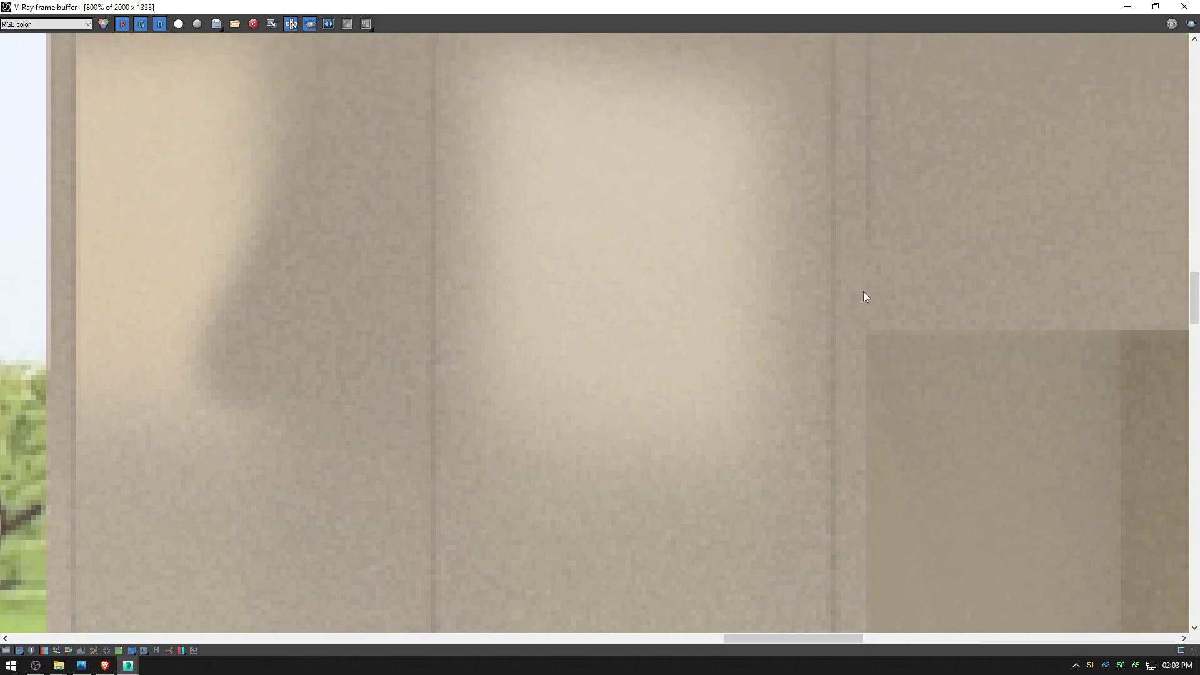
scroll(860, 291, down, 1)
middle_drag(718, 261, 778, 300)
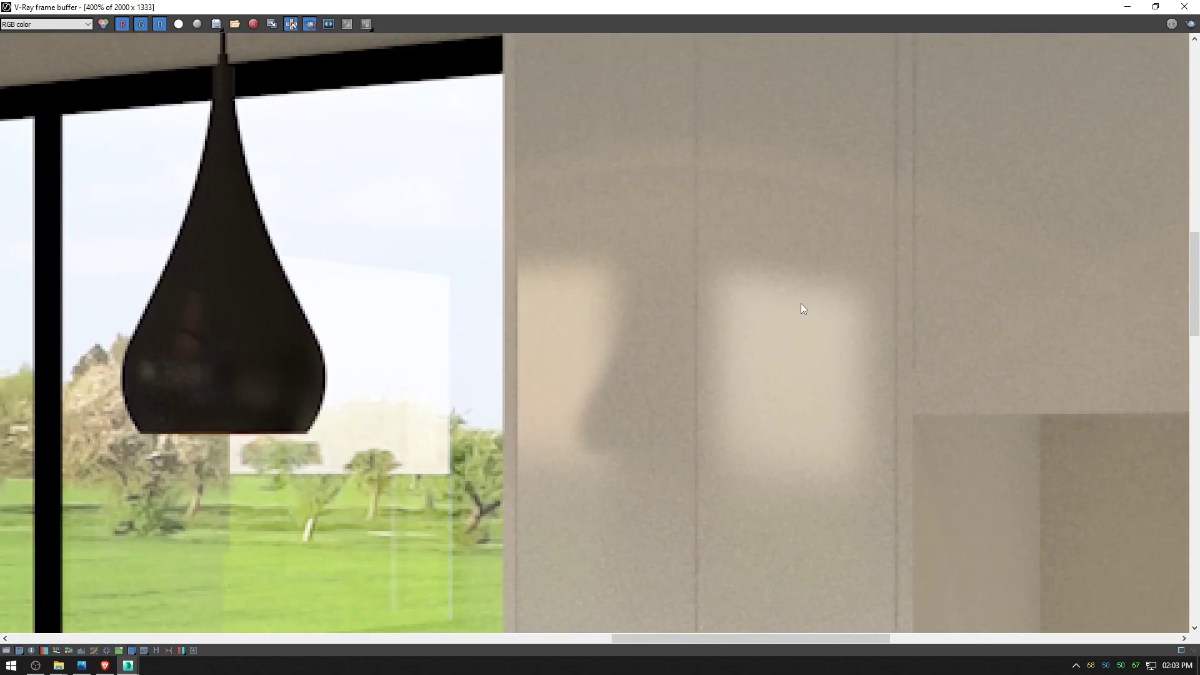
scroll(800, 303, down, 1)
scroll(816, 319, down, 2)
scroll(804, 345, up, 1)
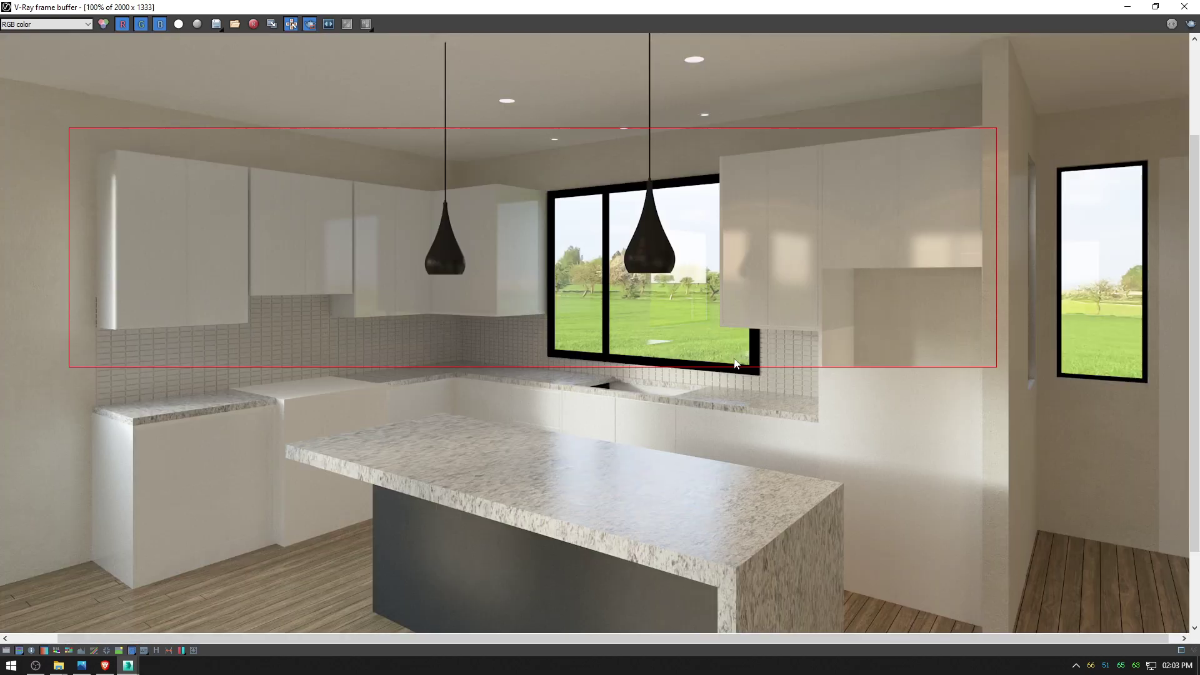
Step: Switch to Kitchen Final HD.jpg in Photos and compare its cabinet reflections up close and in the full kitchen view
click(82, 665)
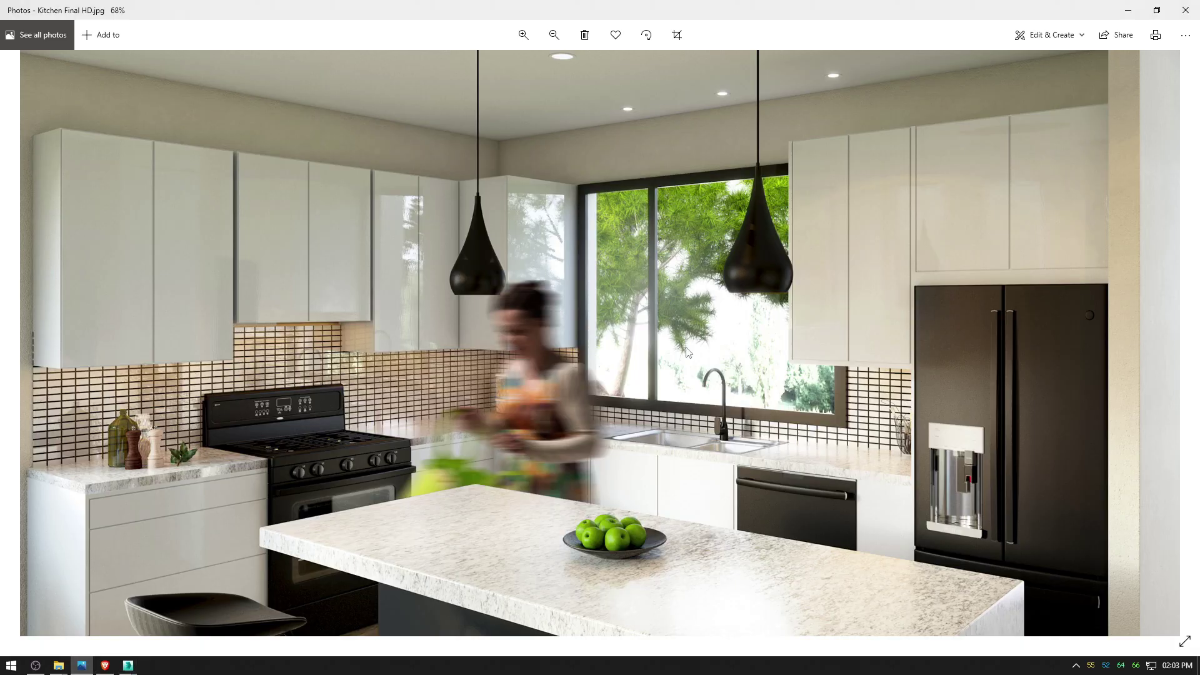
scroll(917, 265, up, 4)
drag(852, 229, 952, 315)
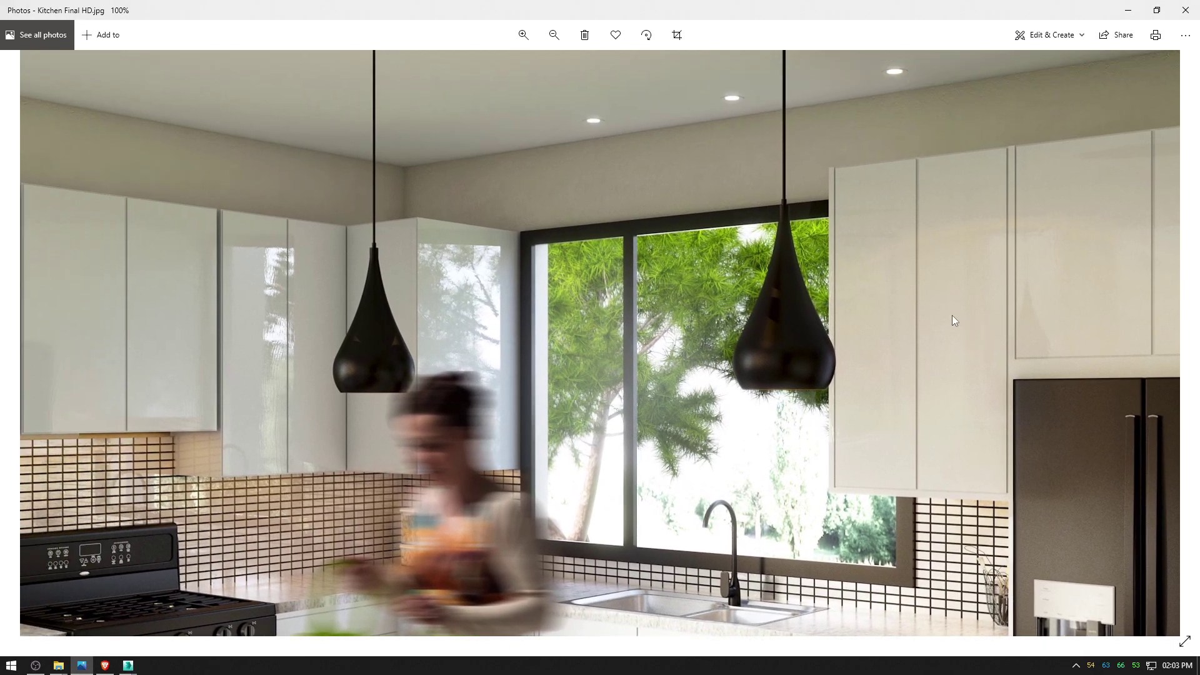
scroll(731, 325, down, 3)
drag(409, 363, 390, 256)
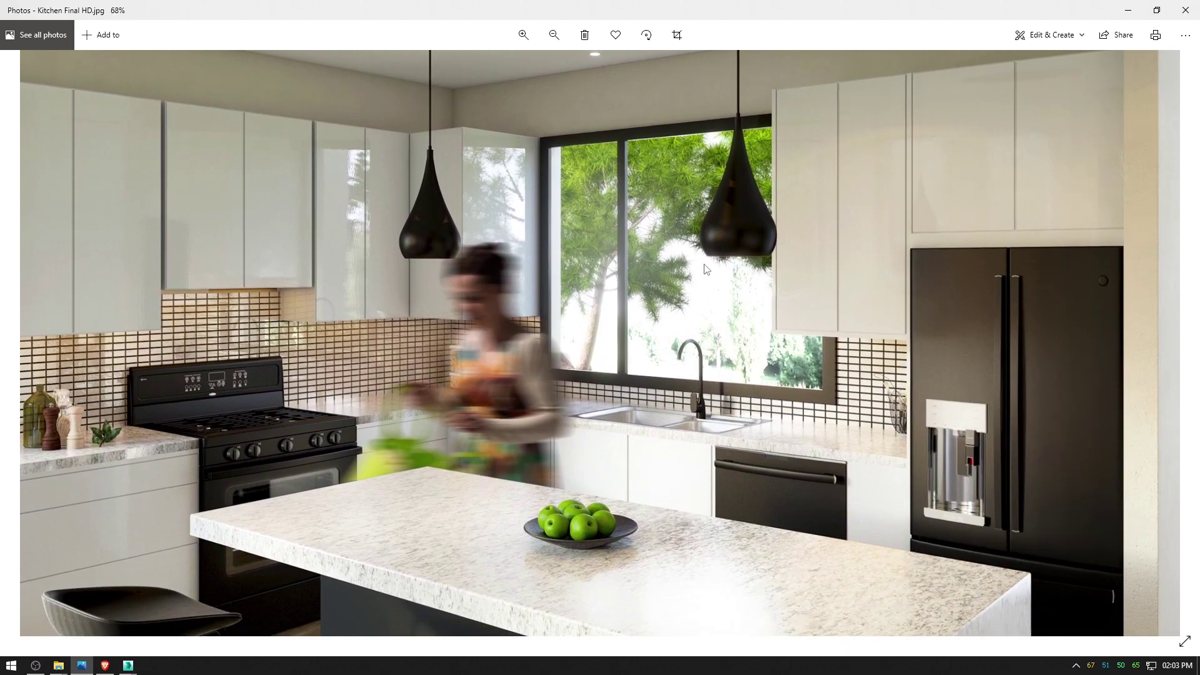
scroll(910, 302, down, 2)
drag(910, 301, 846, 290)
scroll(845, 290, down, 1)
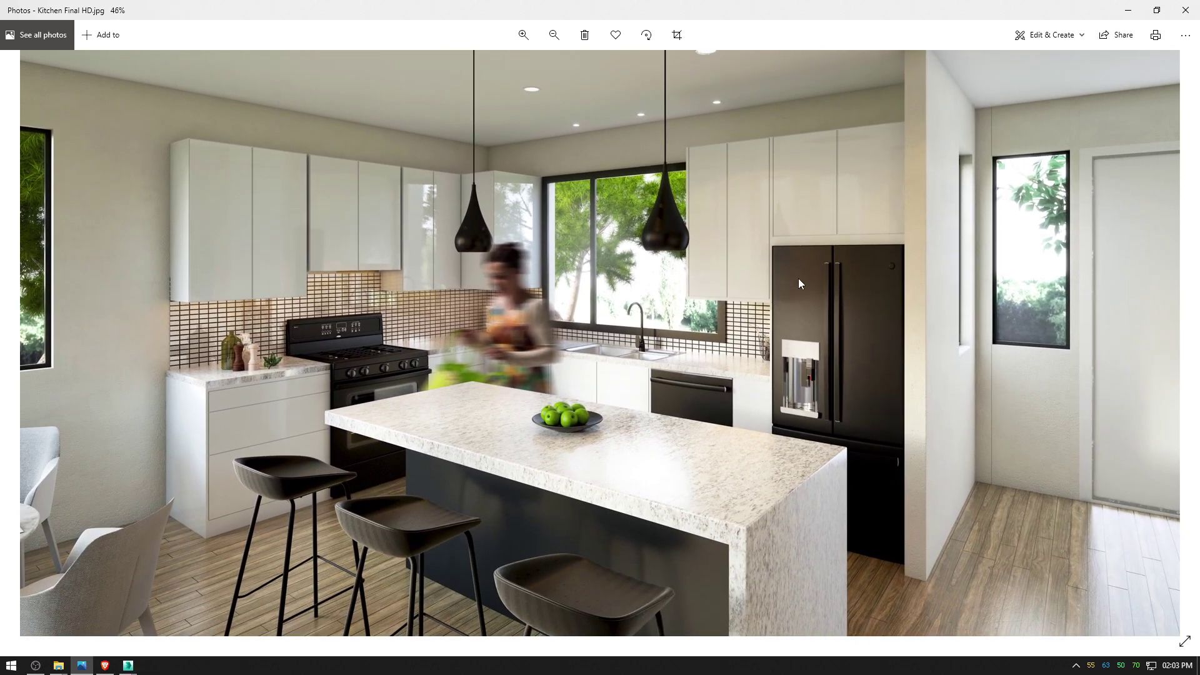